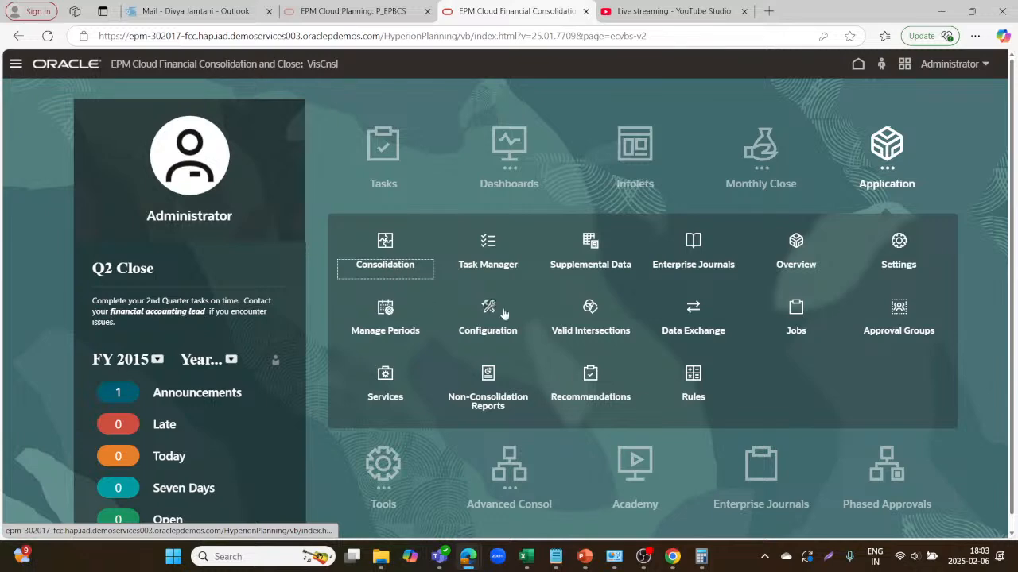
Open the Consolidation configuration tasks, review the Enable Features options, and close that list.
click(506, 310)
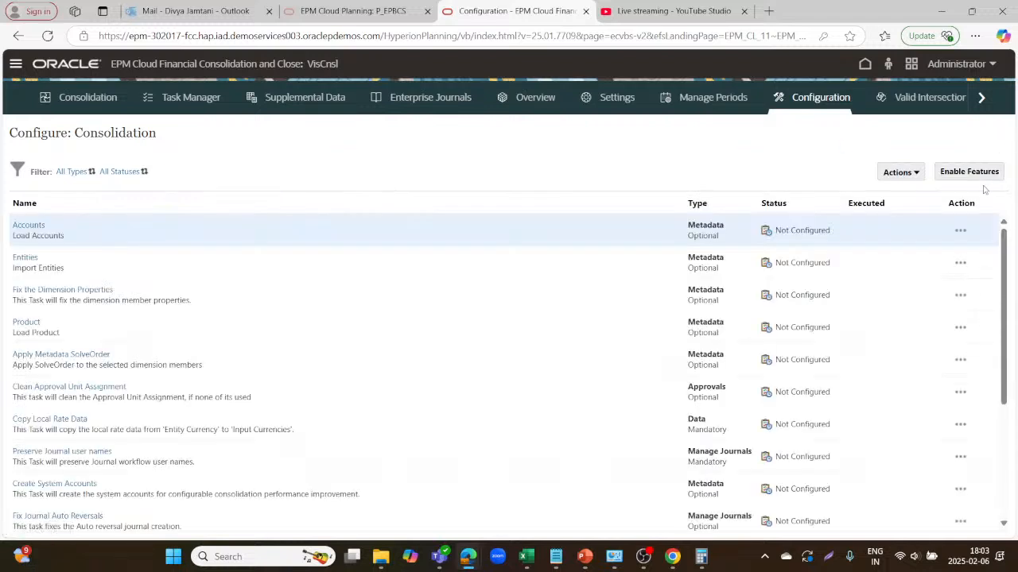
click(989, 175)
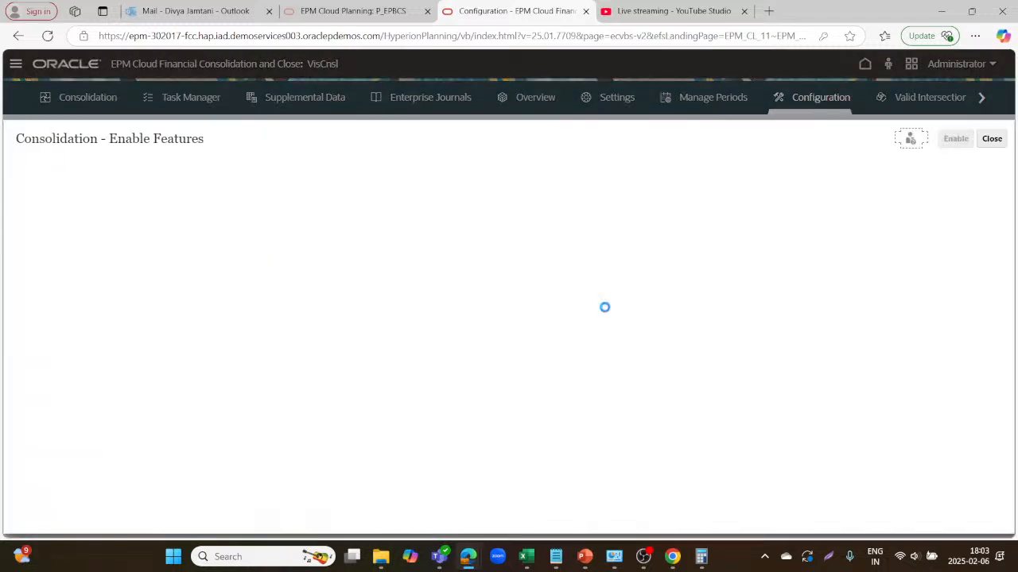
scroll(229, 348, down, 10)
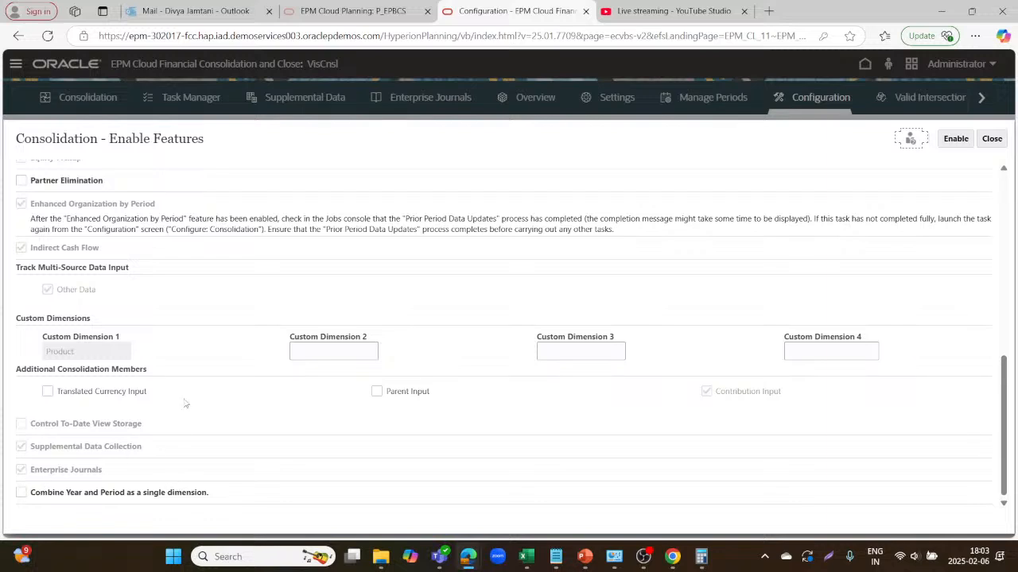
scroll(482, 312, up, 15)
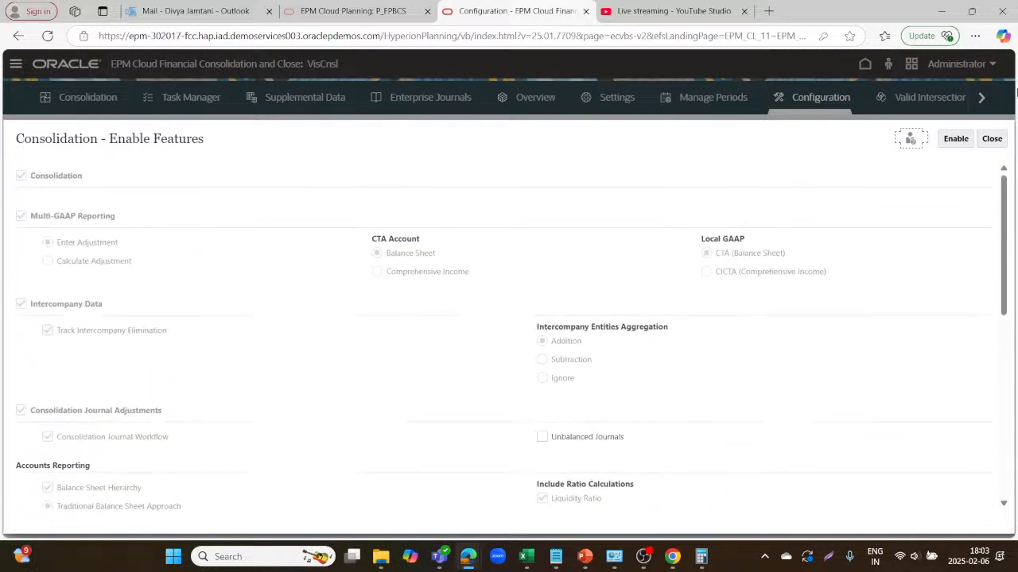
click(992, 140)
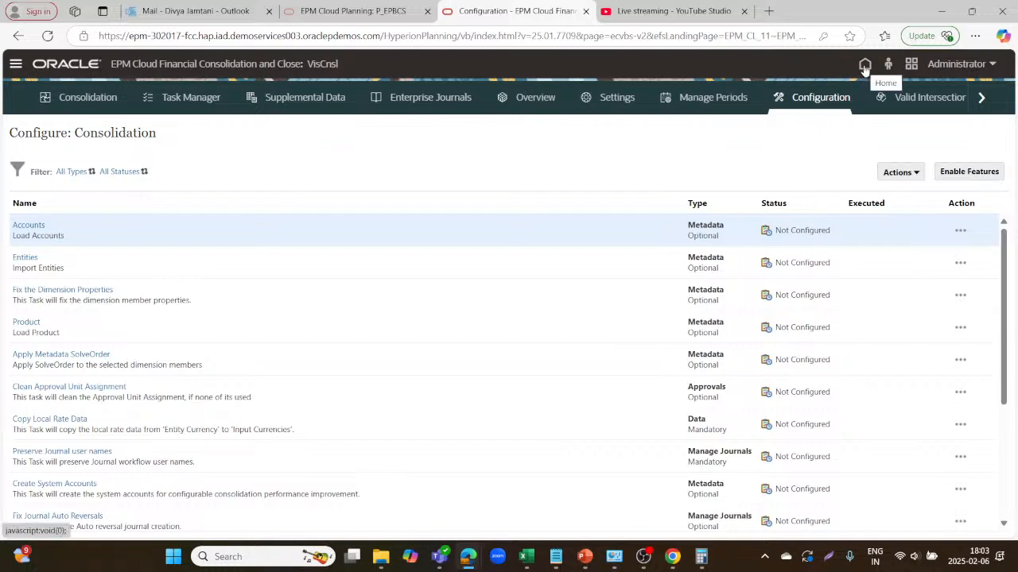
Go to Enterprise Journals and inspect a Cloud Financials TaxProvision journal's line items, then close it.
click(864, 66)
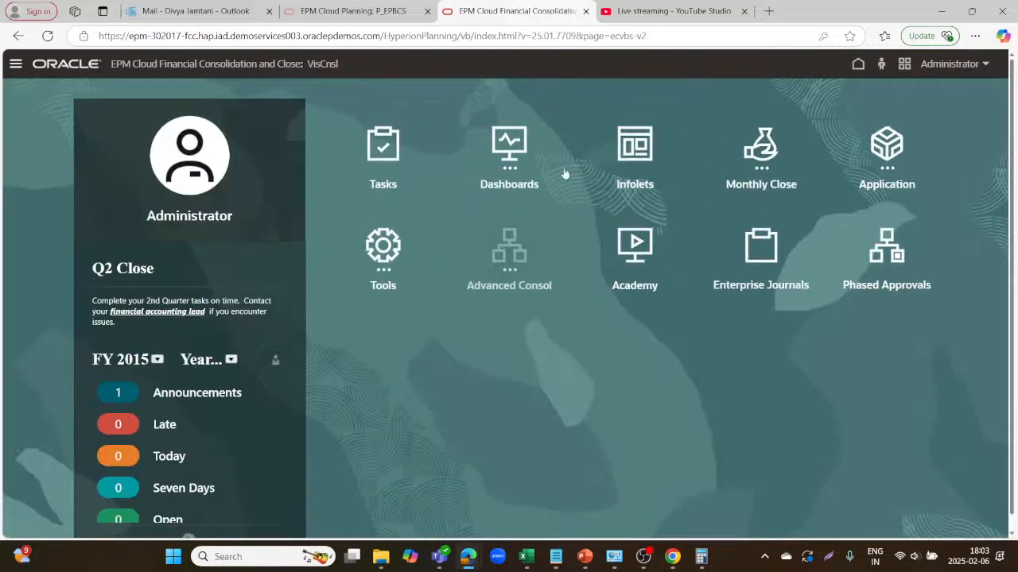
click(759, 248)
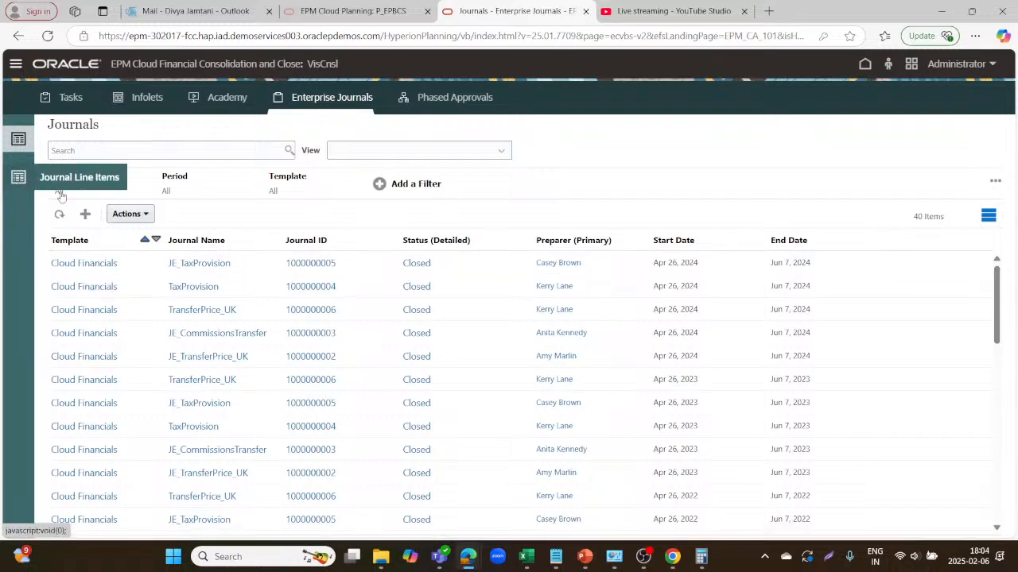
click(84, 287)
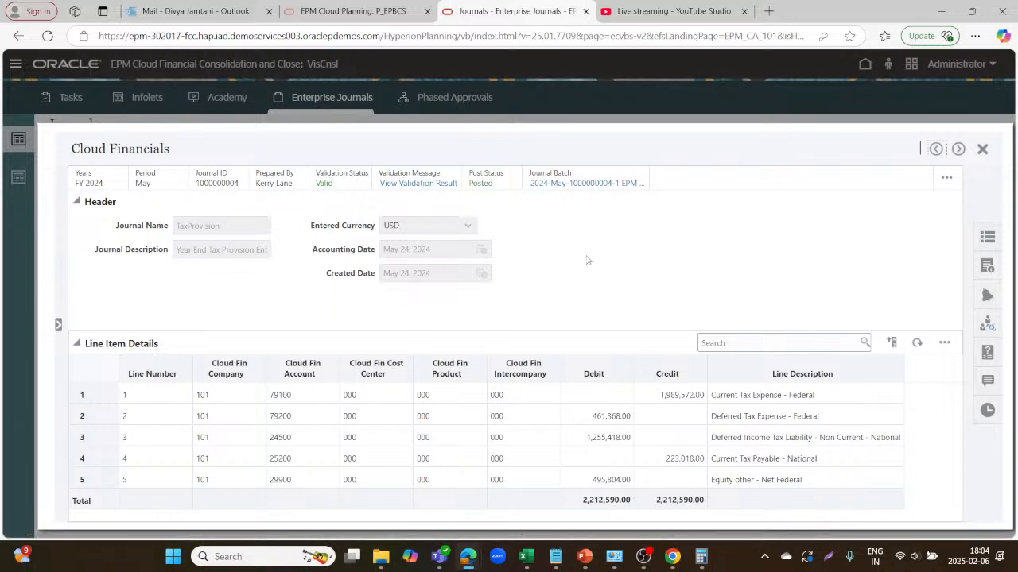
click(980, 149)
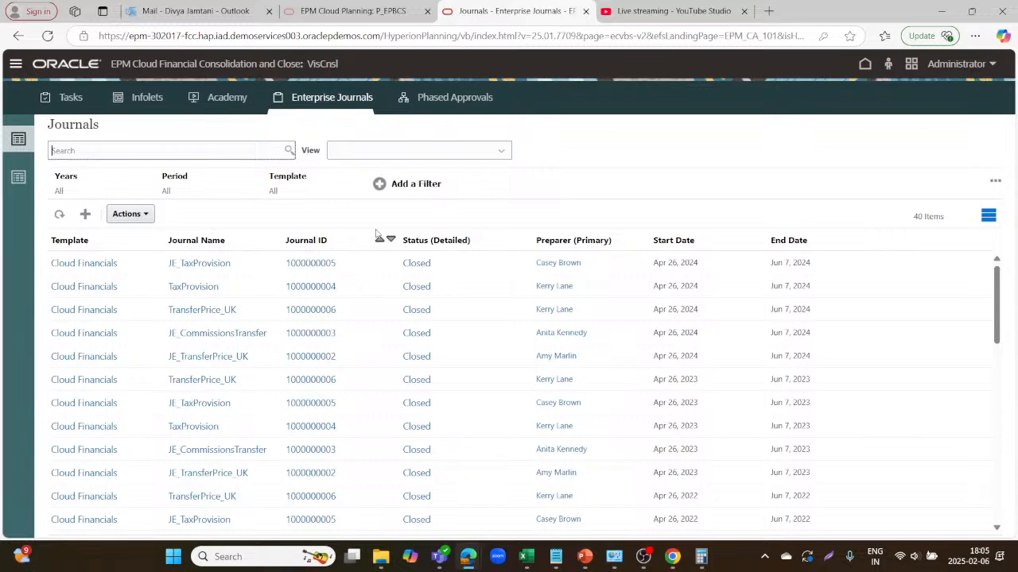
Show the Enterprise Journals Dimensions list and scroll through the Cloud Financials dimensions.
click(16, 63)
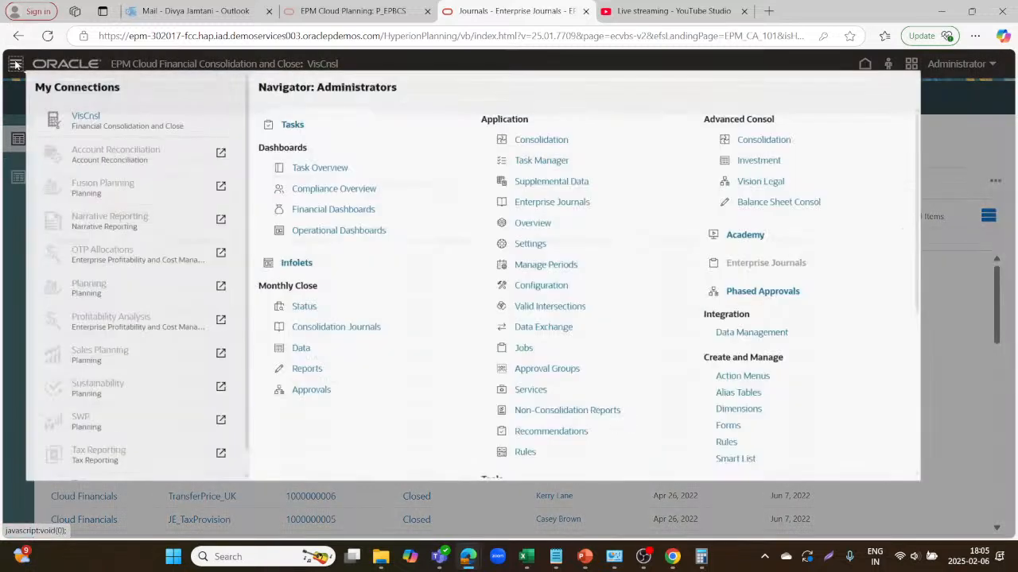
click(599, 220)
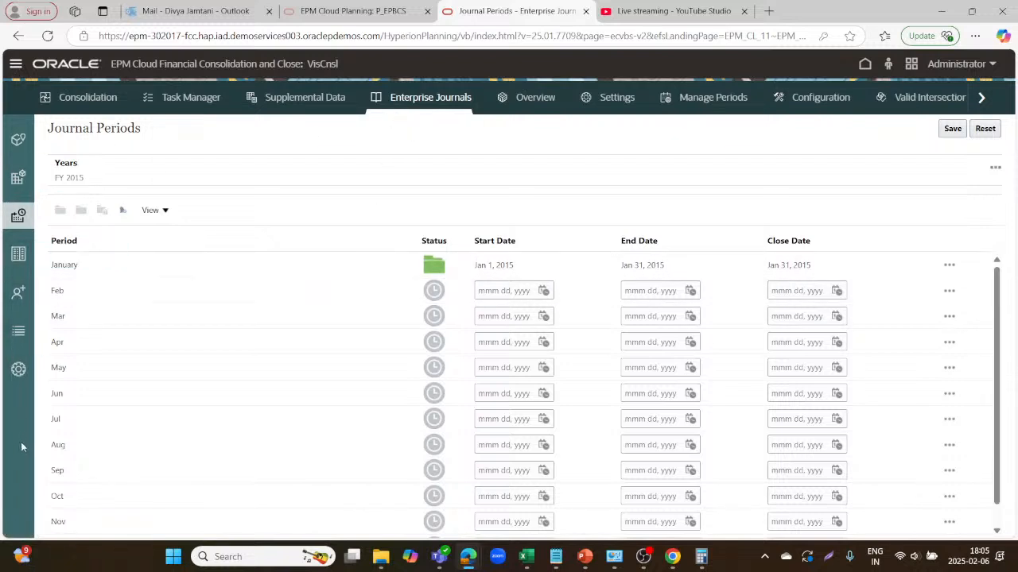
click(12, 150)
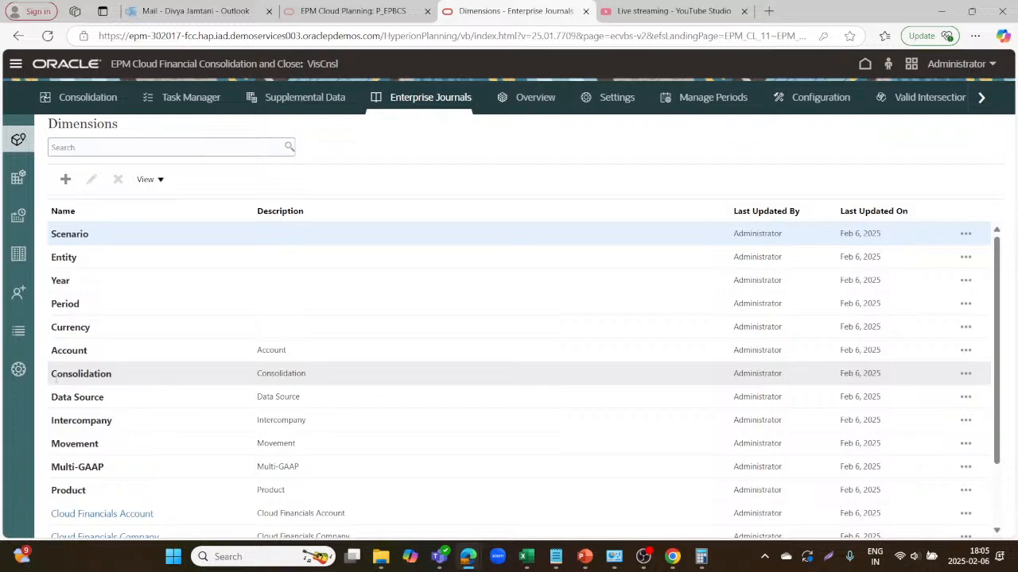
scroll(109, 452, down, 2)
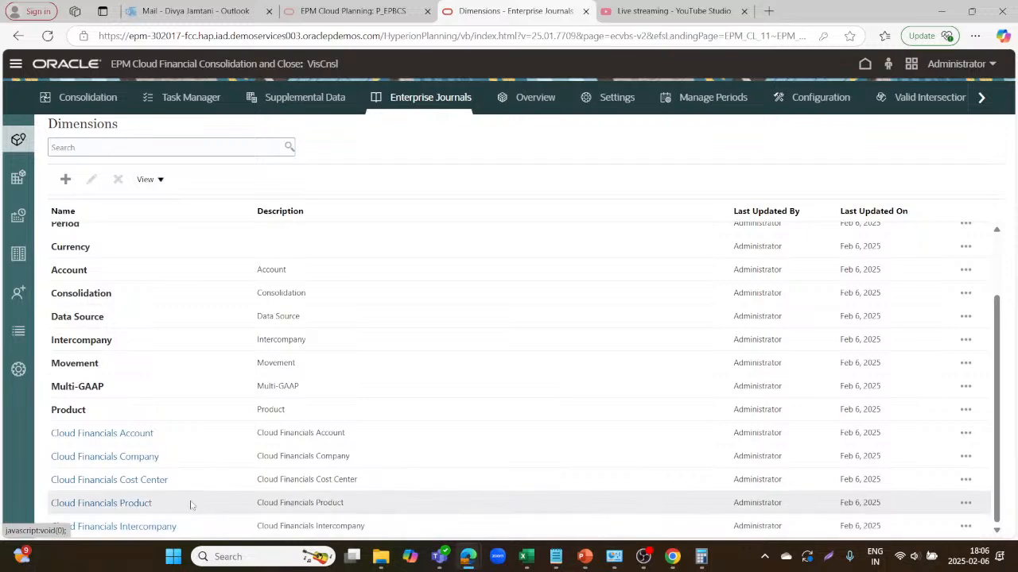
scroll(207, 339, up, 2)
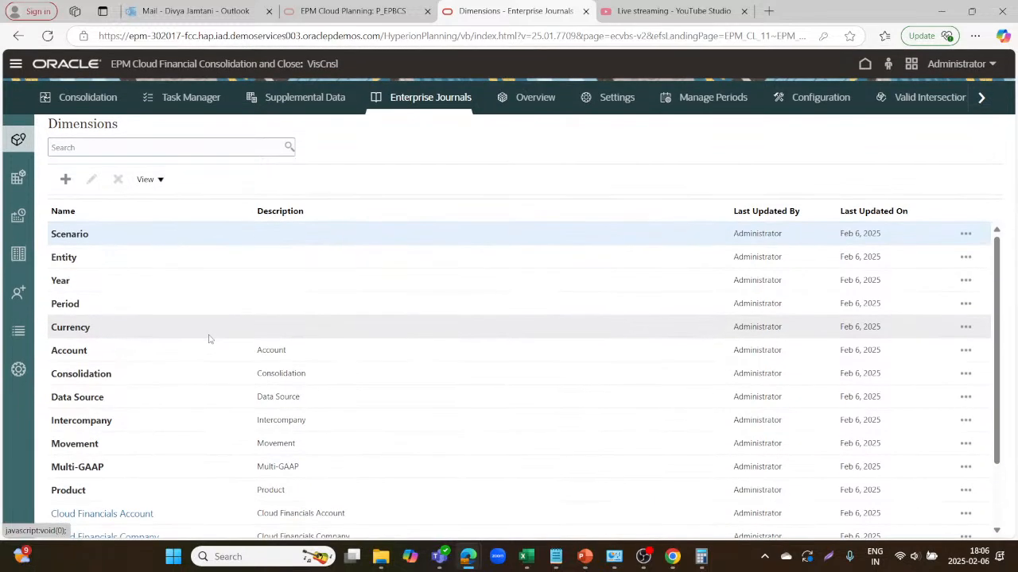
From the journal Targets list, start a new target to get a blank Create Target form.
click(16, 179)
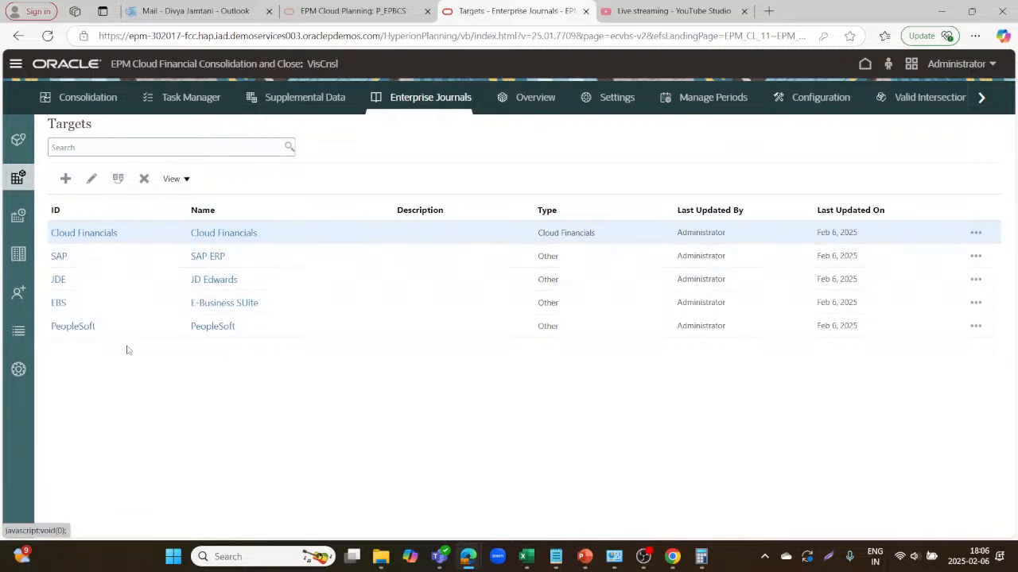
click(65, 181)
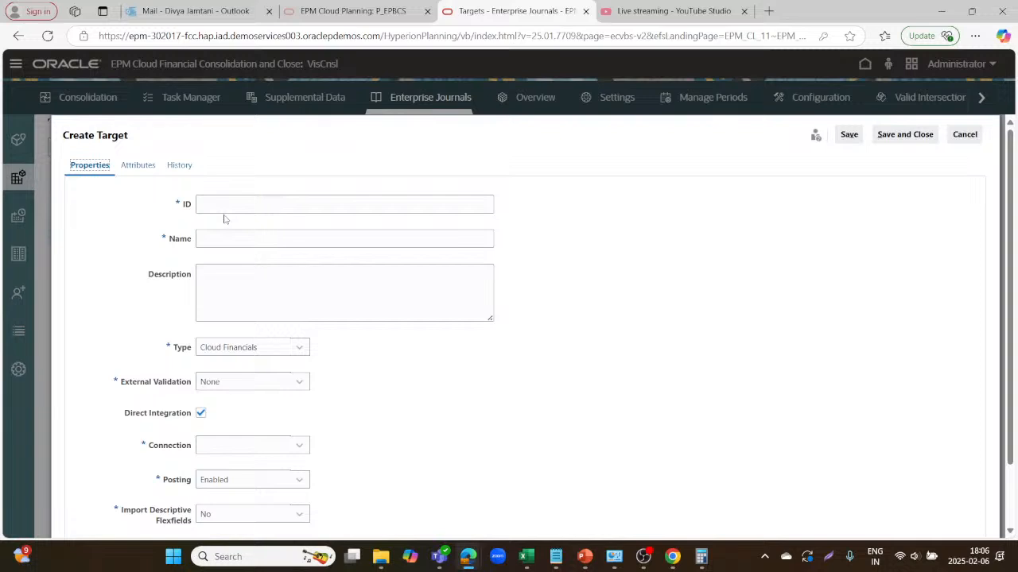
Enter 'Cloud Financials' as the new target's ID and Name.
click(235, 205)
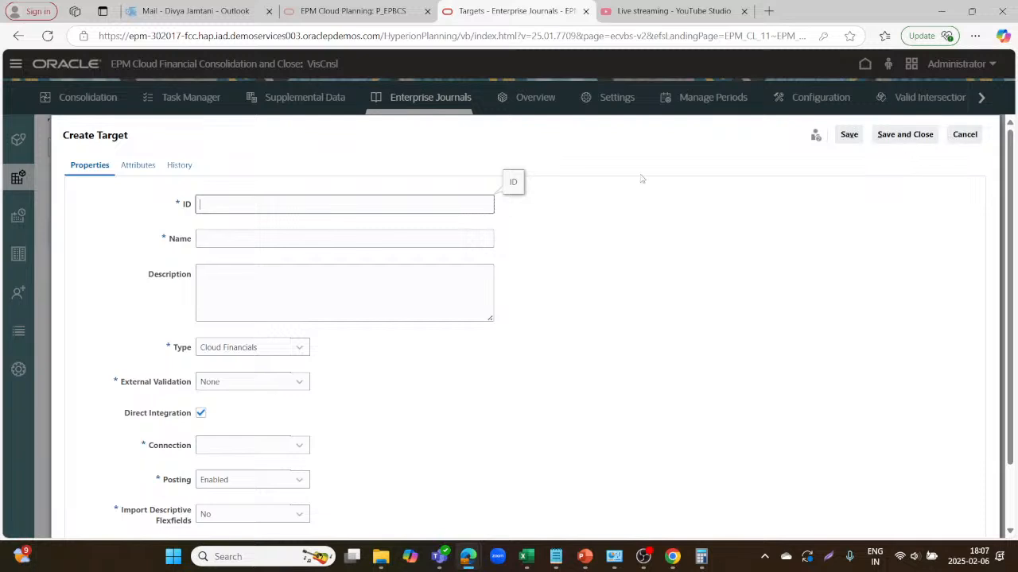
text(Cloudb)
key(BackSpace)
text(Financials)
click(384, 238)
text(Cl)
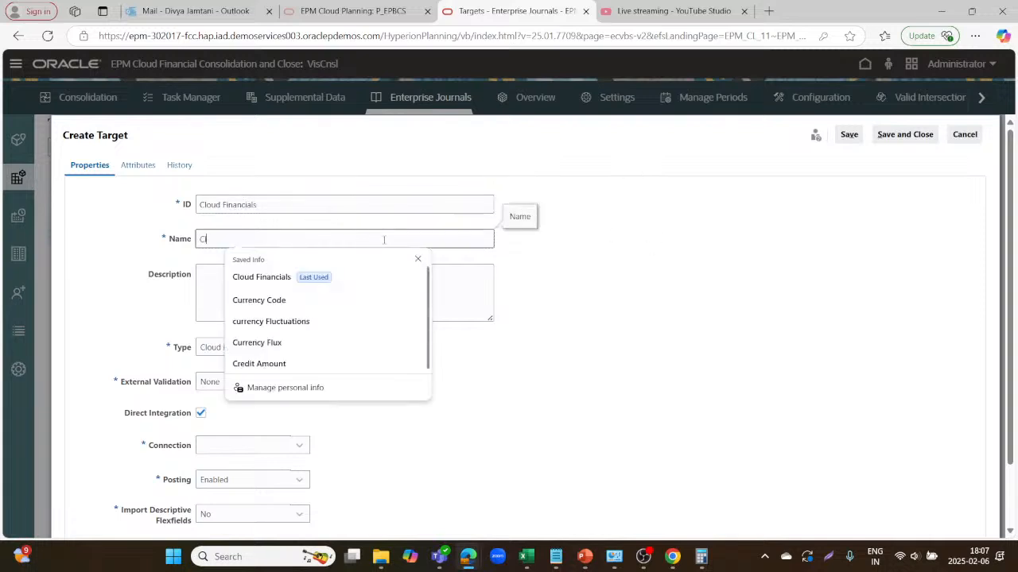
text(oud F)
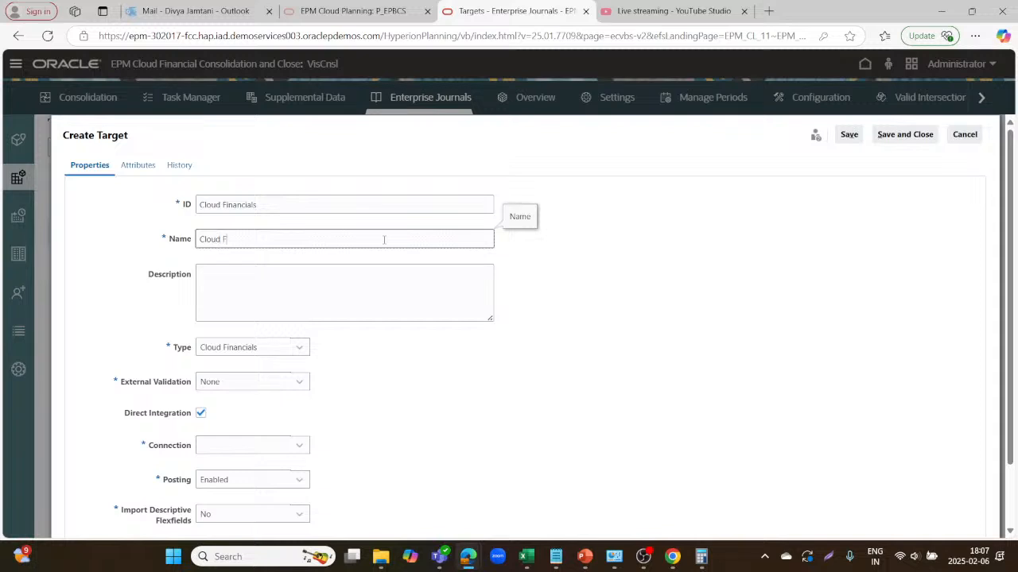
text(inancials)
Set the target Type to Cloud Financials.
click(306, 354)
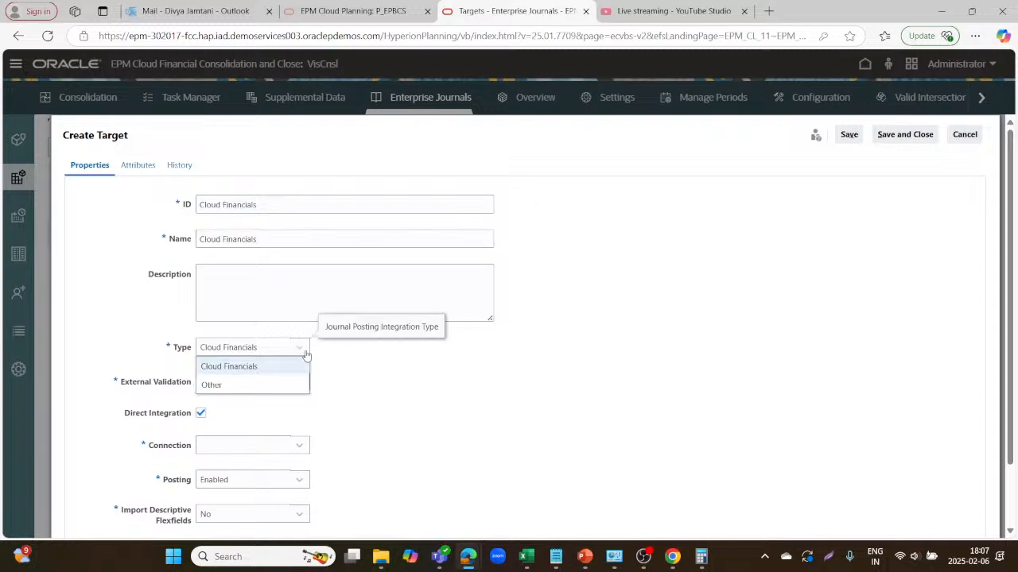
click(267, 366)
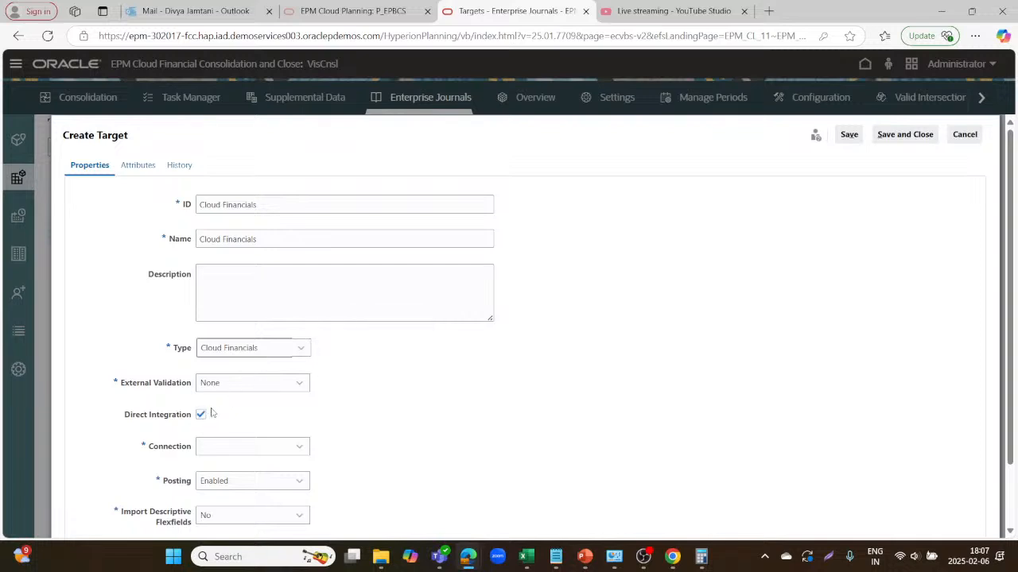
click(300, 352)
click(253, 386)
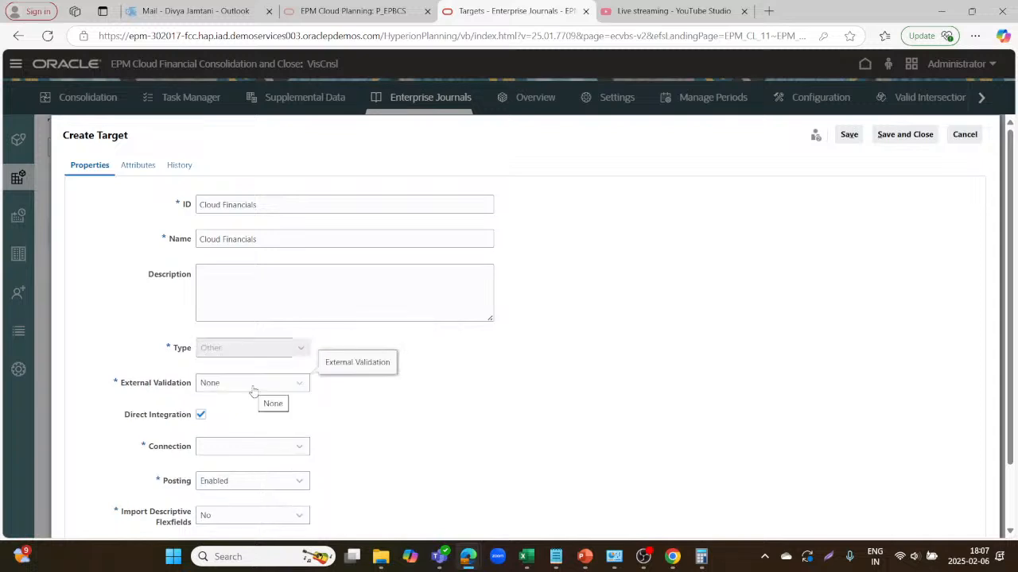
click(301, 355)
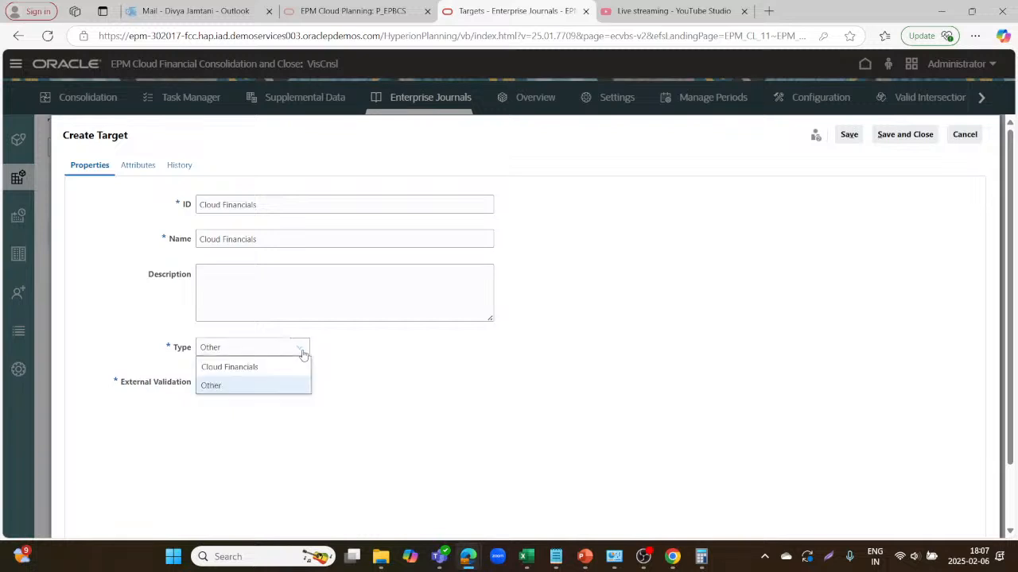
click(271, 367)
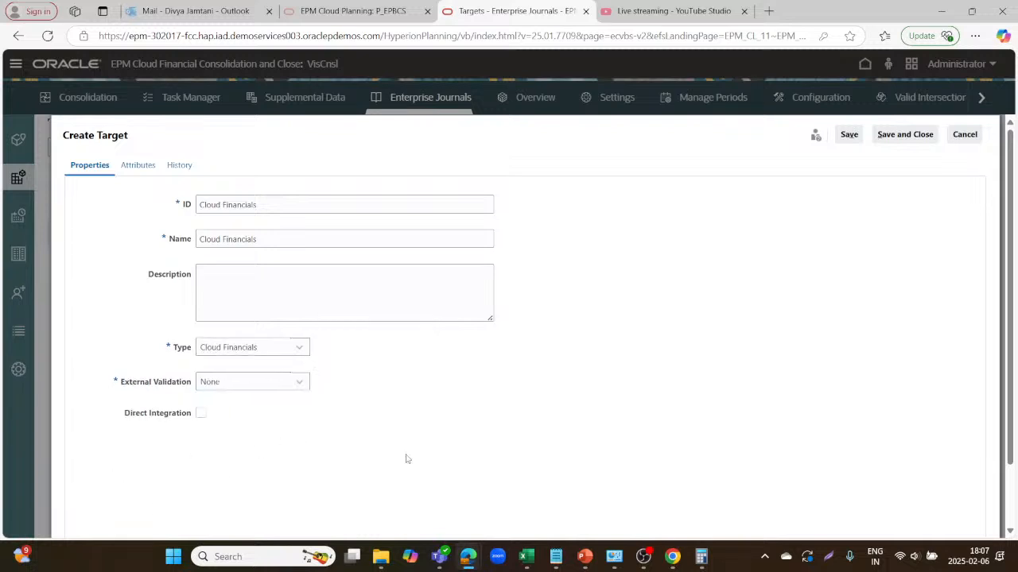
Enable Direct Integration and set the connection to Cloud Financials.
click(201, 413)
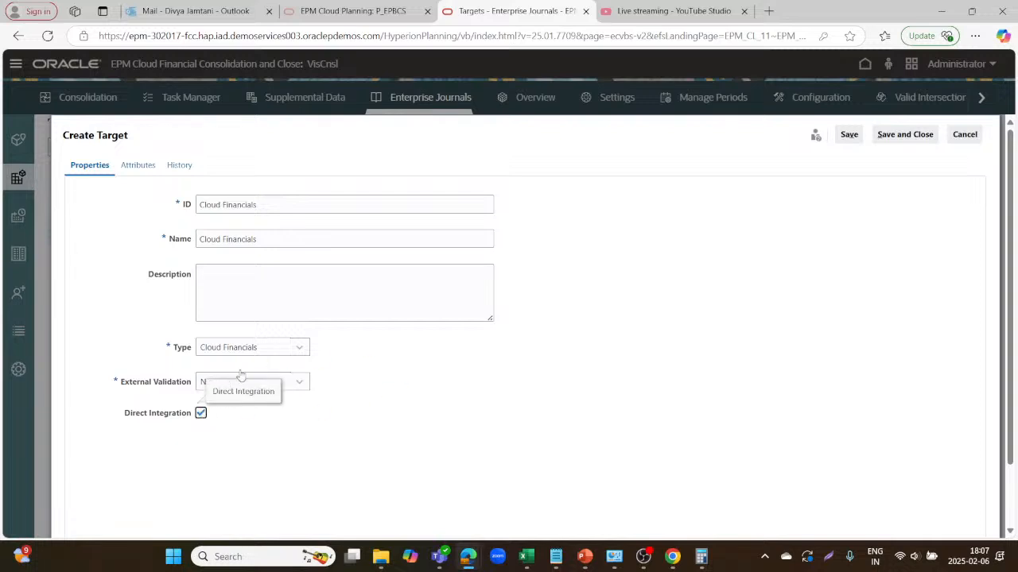
scroll(386, 411, down, 2)
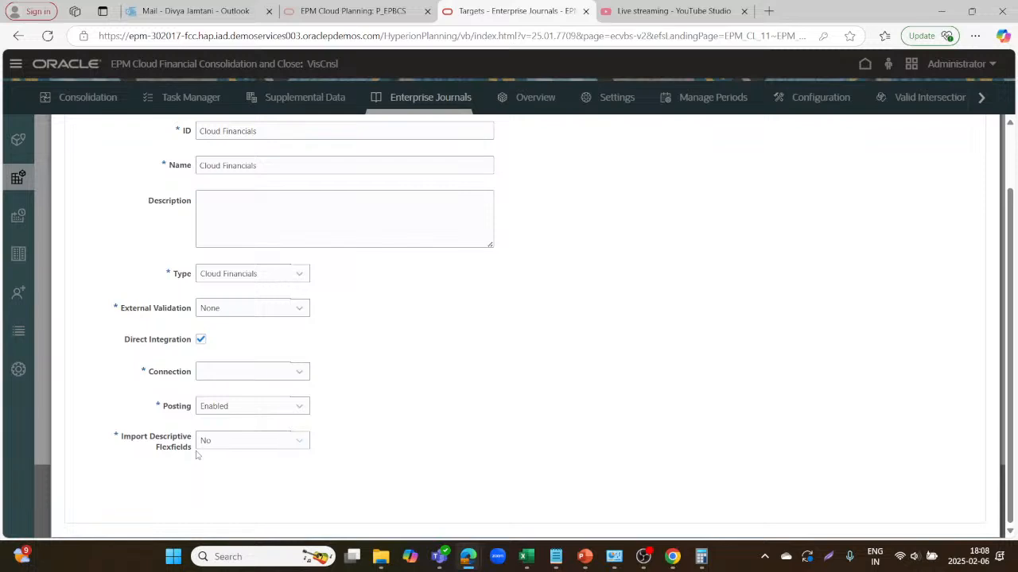
click(303, 372)
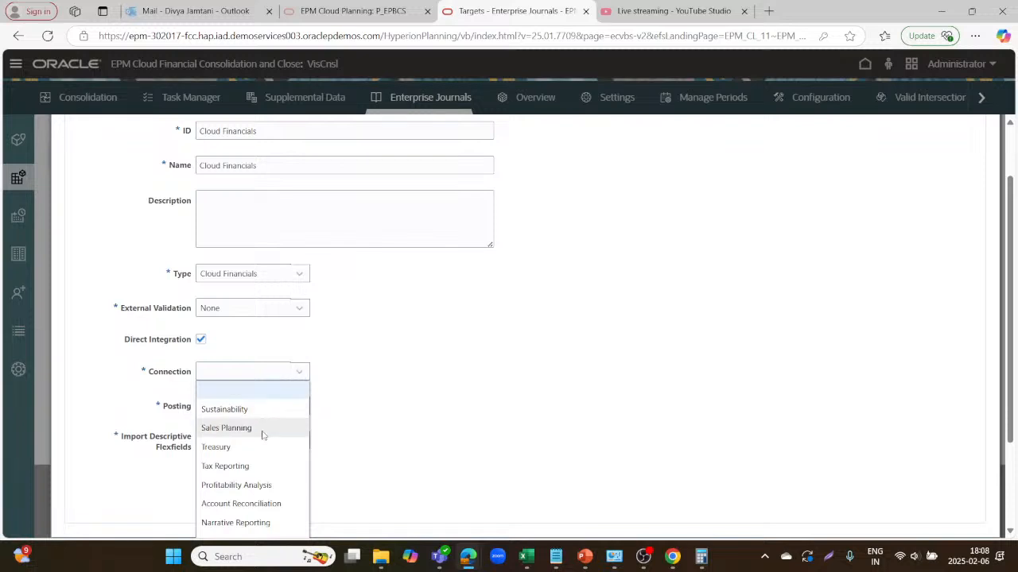
scroll(264, 435, down, 1)
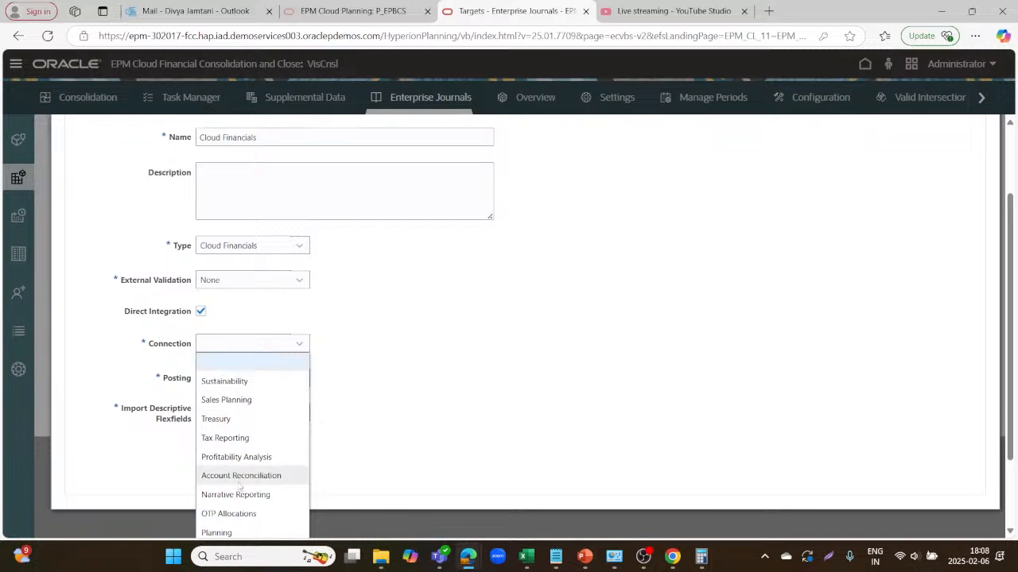
scroll(242, 509, down, 1)
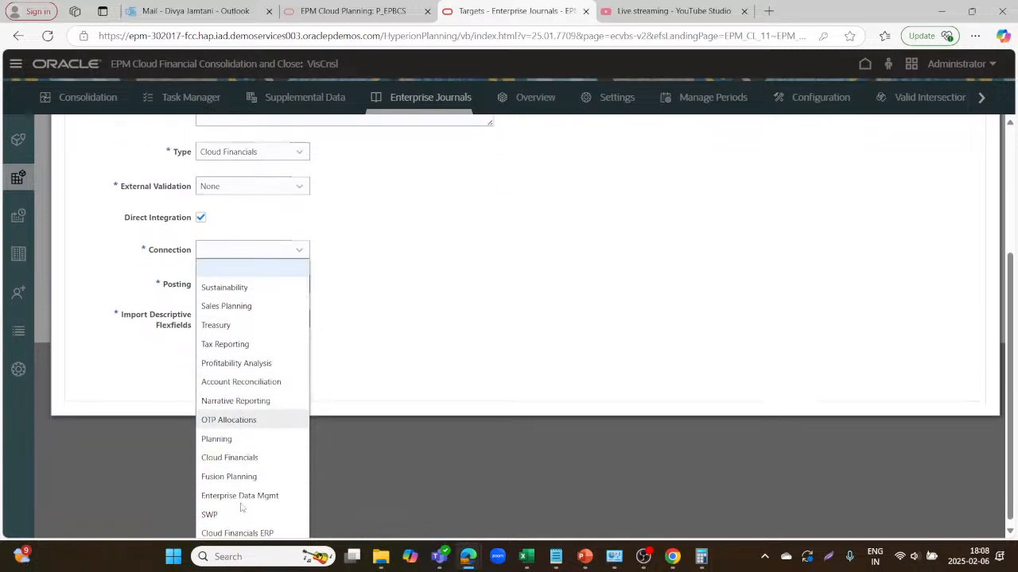
click(233, 452)
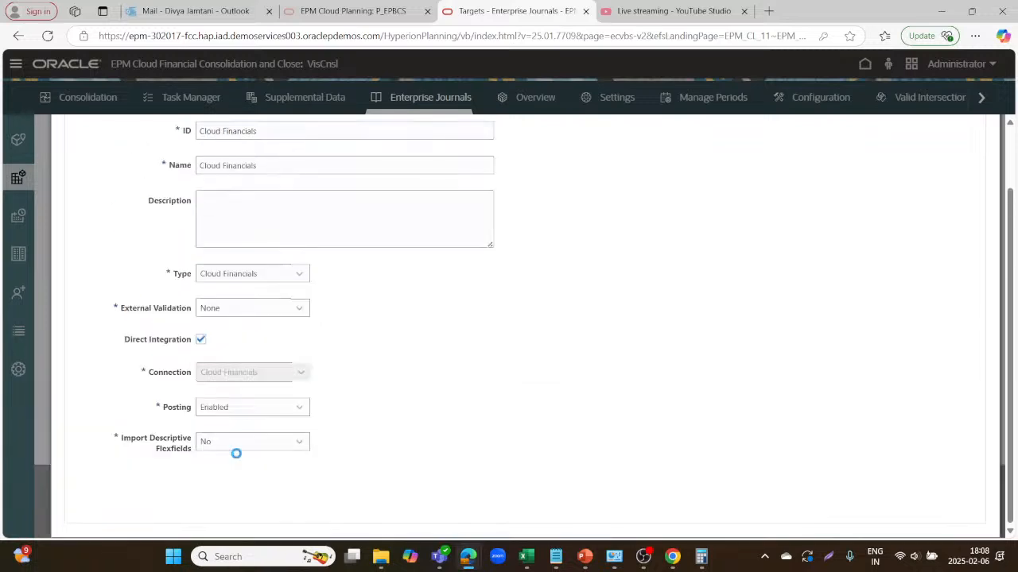
Set Posting to Enabled and Import Descriptive Flexfields to No.
click(301, 405)
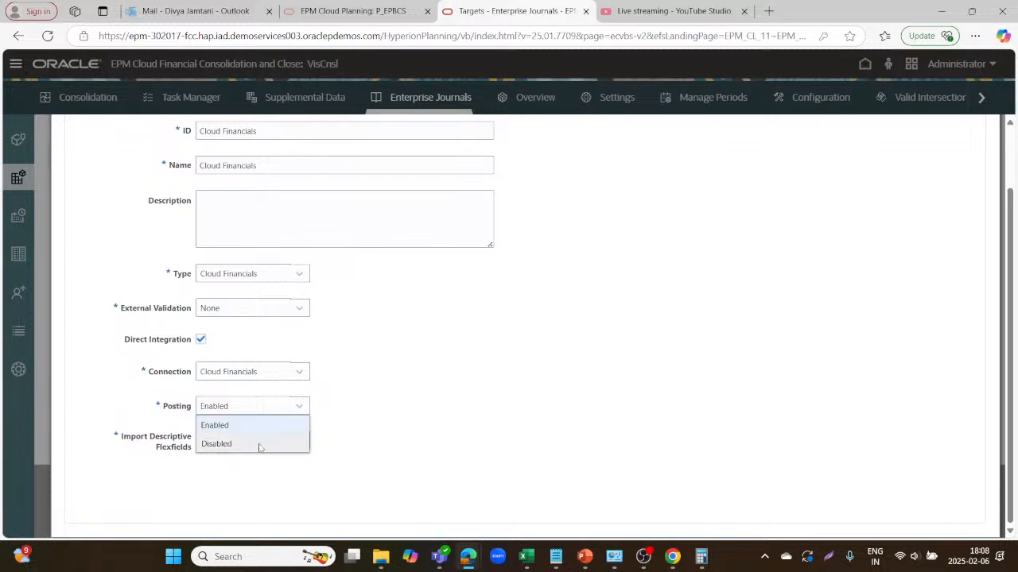
click(287, 431)
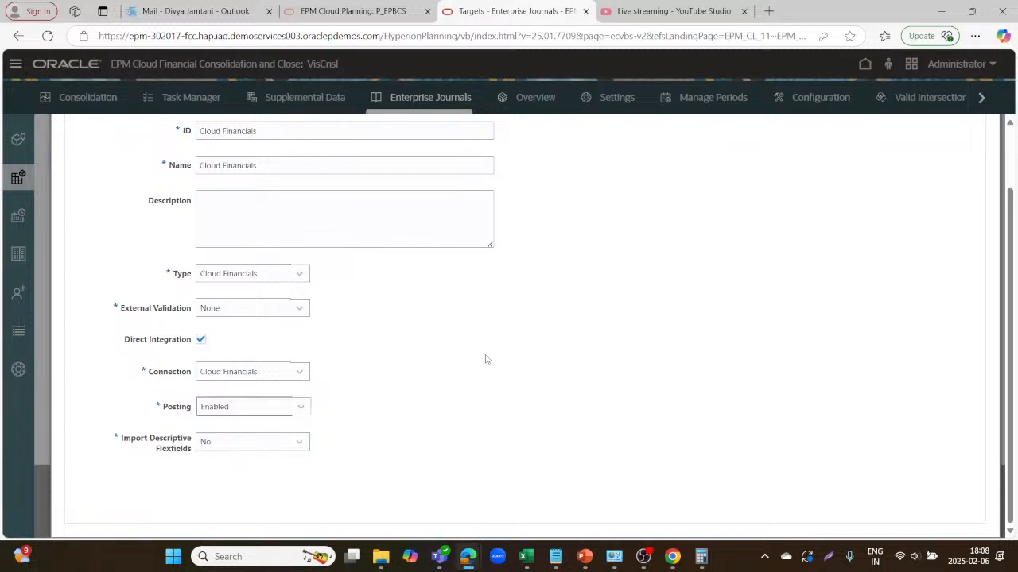
click(298, 441)
click(436, 480)
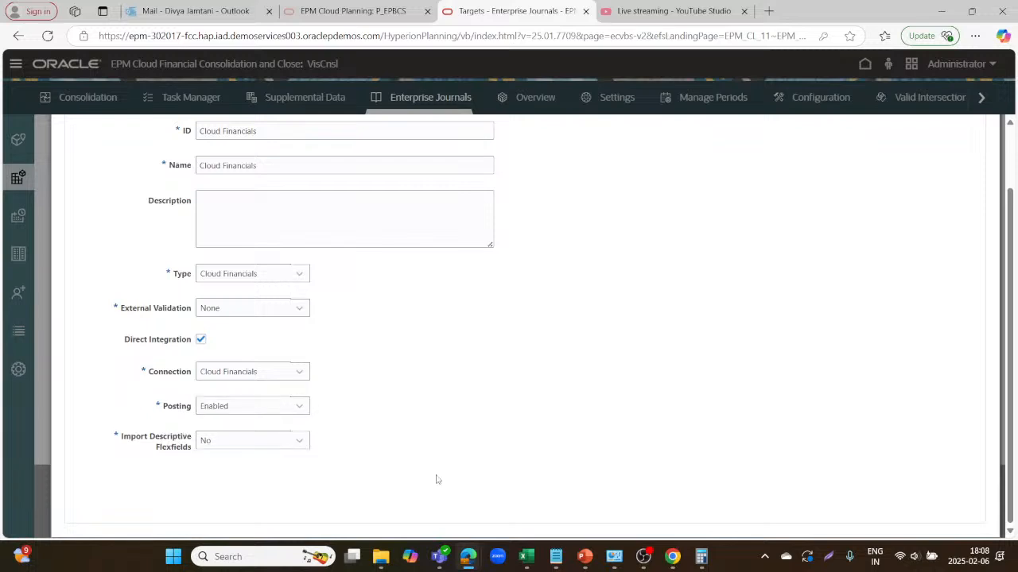
scroll(436, 479, up, 2)
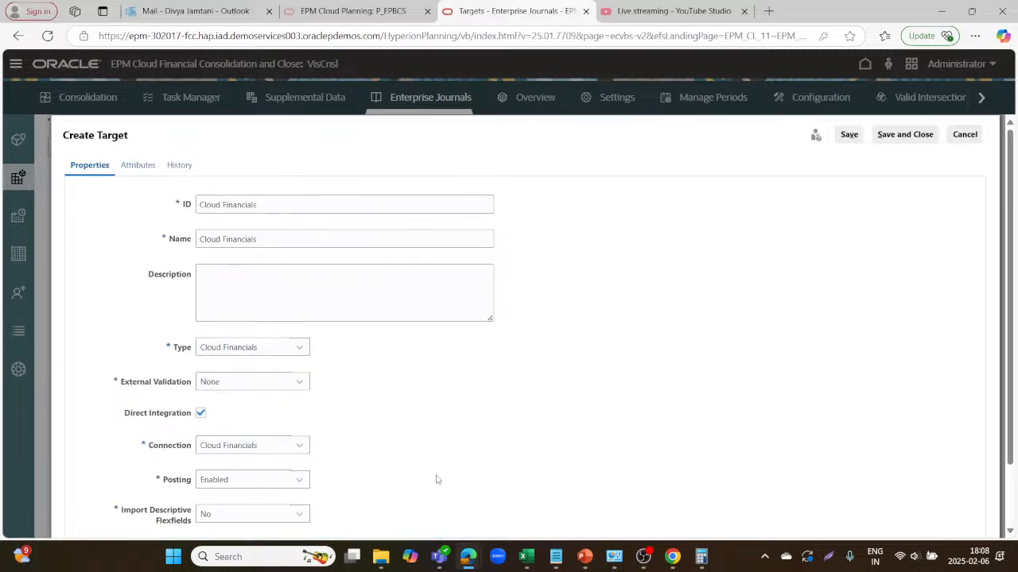
Review the target's Attributes, selecting Journal Category and scrolling through the mapped fields.
click(136, 168)
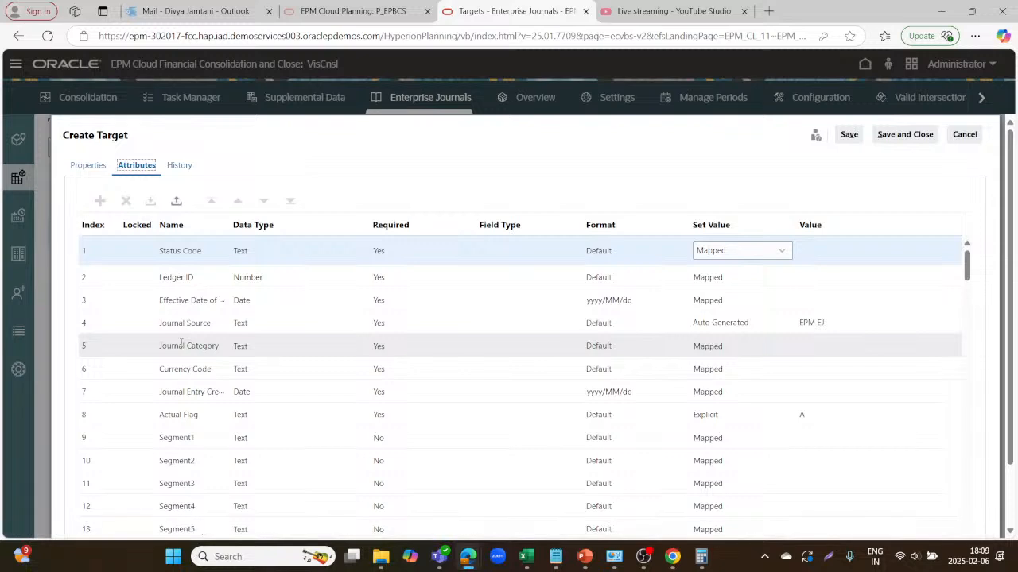
click(181, 344)
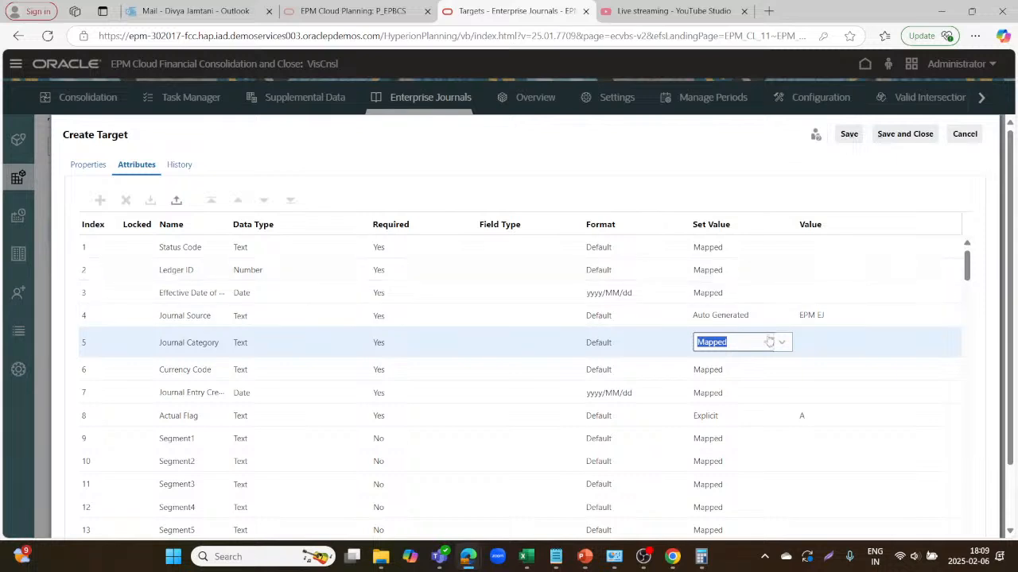
scroll(767, 374, down, 3)
scroll(765, 382, down, 3)
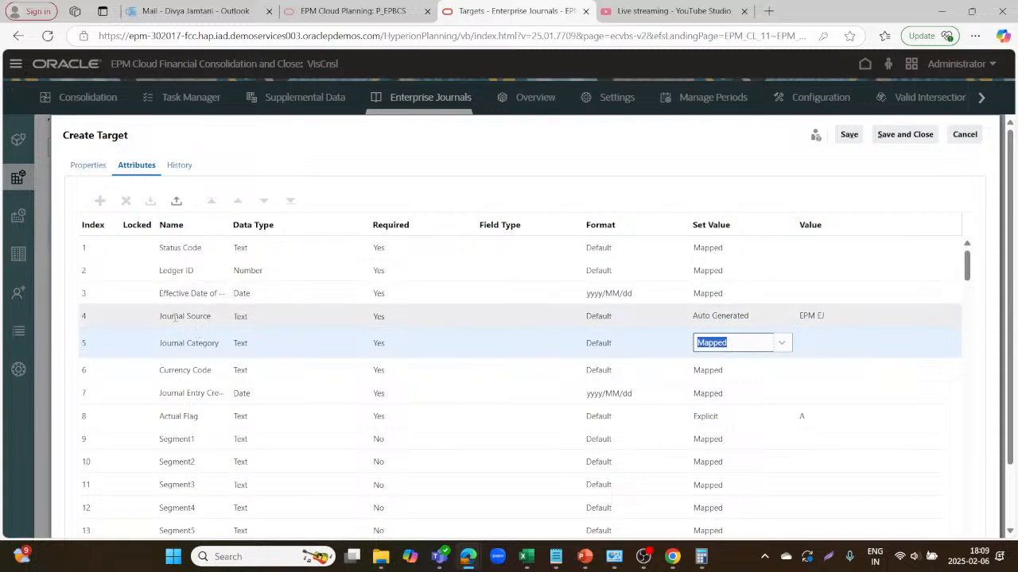
scroll(220, 371, down, 3)
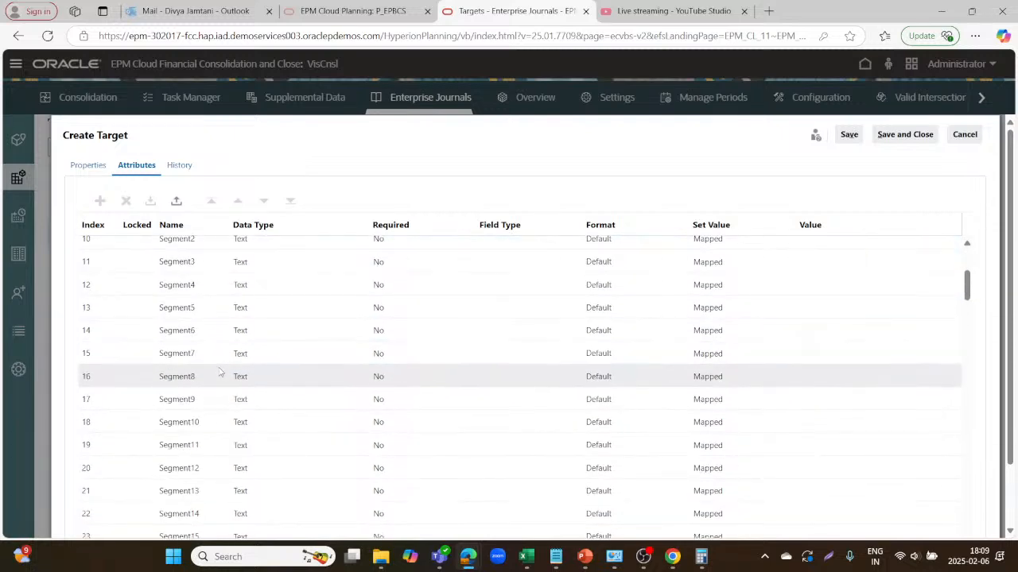
scroll(220, 372, down, 5)
scroll(220, 372, up, 8)
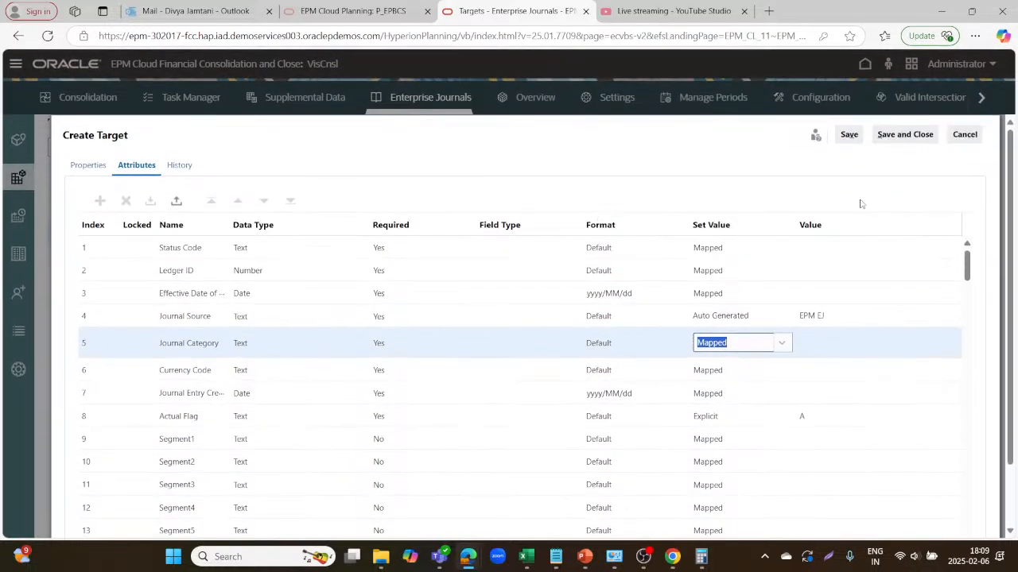
Try saving the target, dismiss the duplicate-name error, and cancel back to Targets.
click(906, 137)
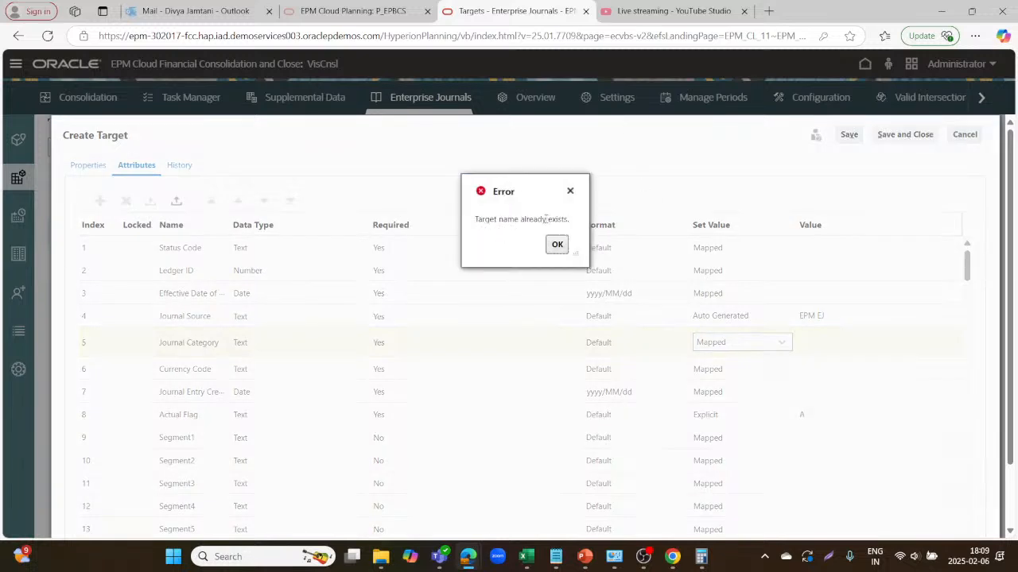
click(557, 245)
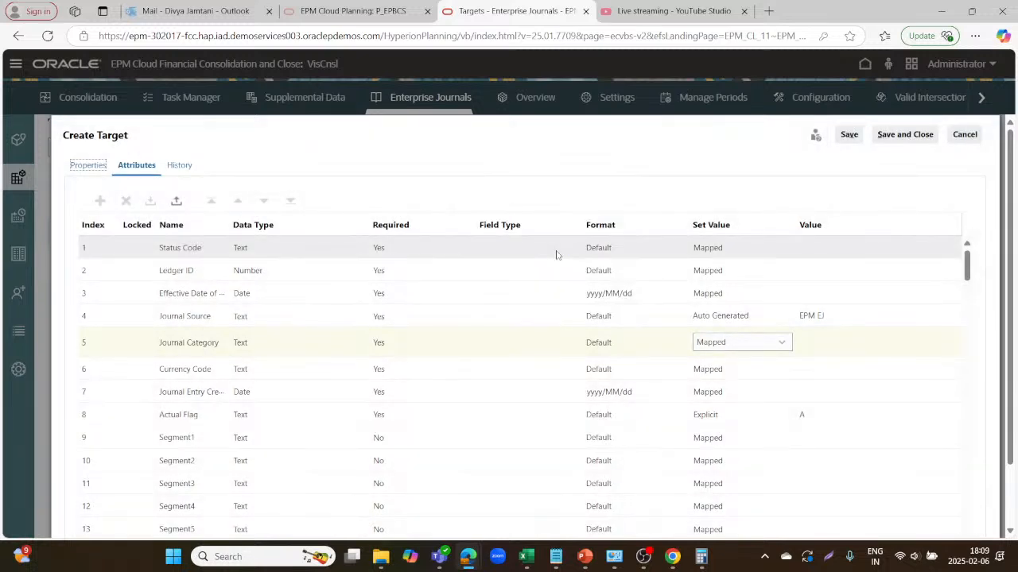
click(965, 135)
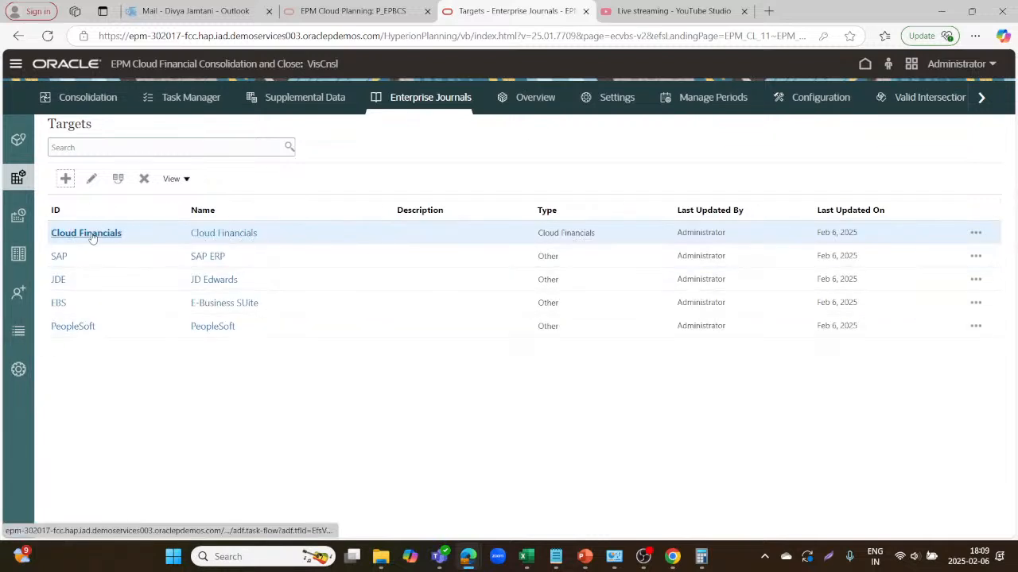
In Journal Periods, set the Feb period's Start Date to Feb 1, 2015.
click(24, 227)
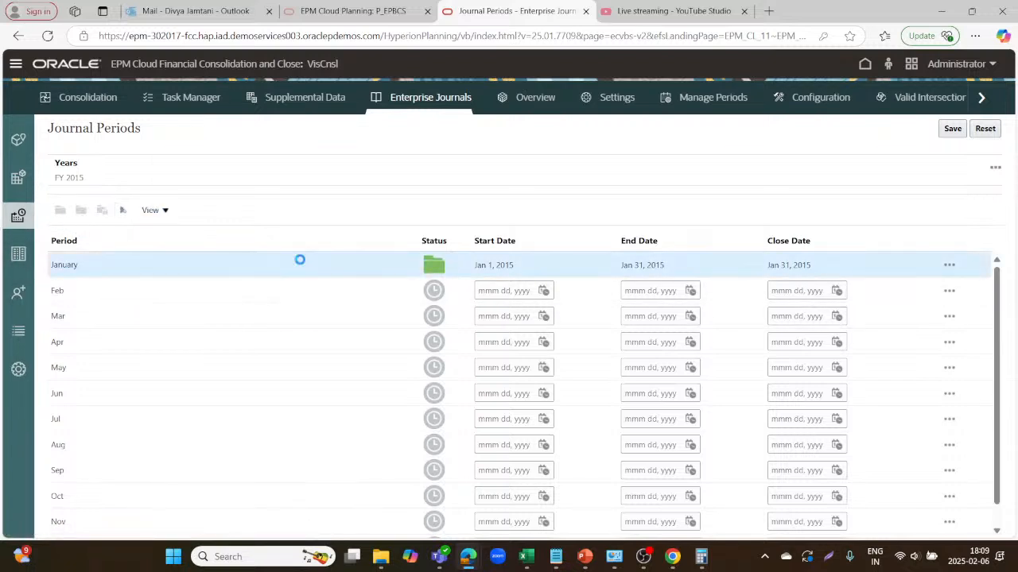
click(295, 286)
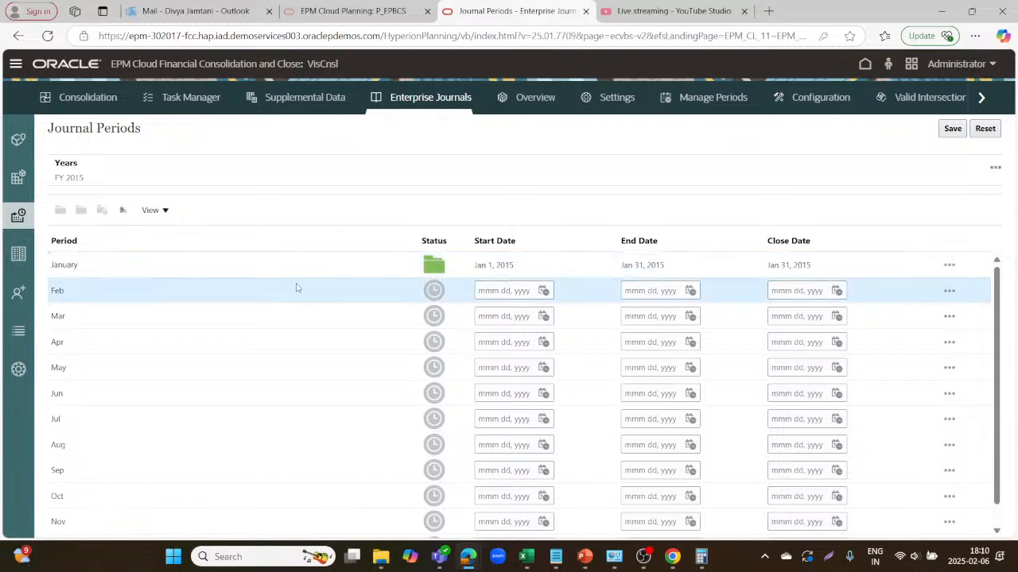
click(543, 291)
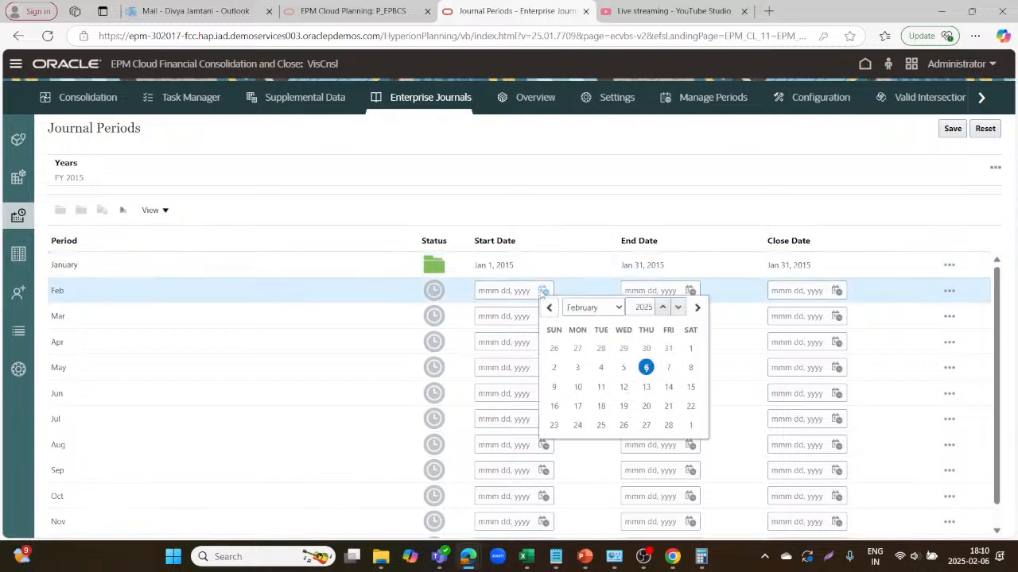
click(678, 309)
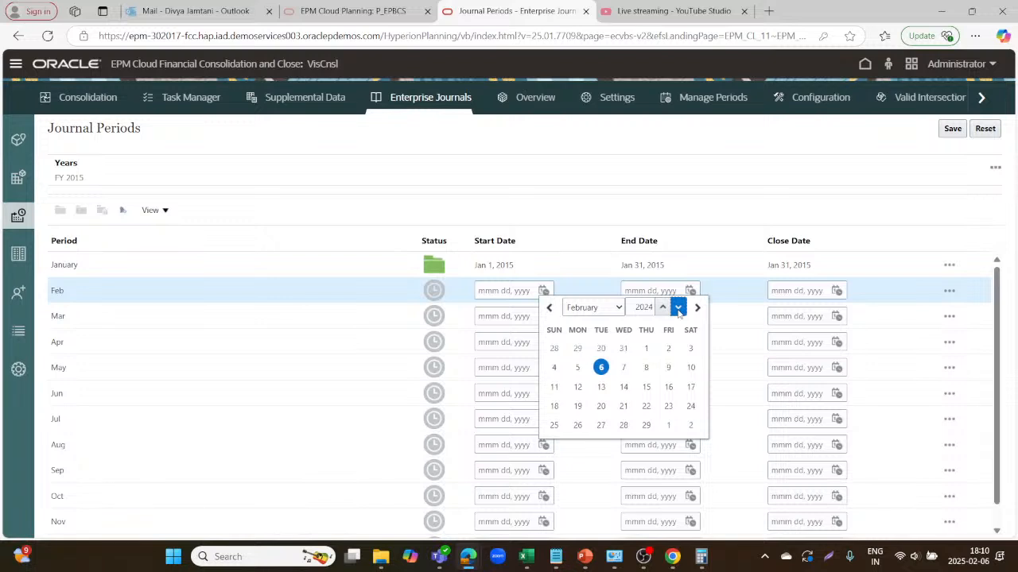
click(678, 309)
click(678, 309)
click(678, 309)
click(678, 308)
click(678, 308)
click(679, 308)
click(678, 308)
click(678, 308)
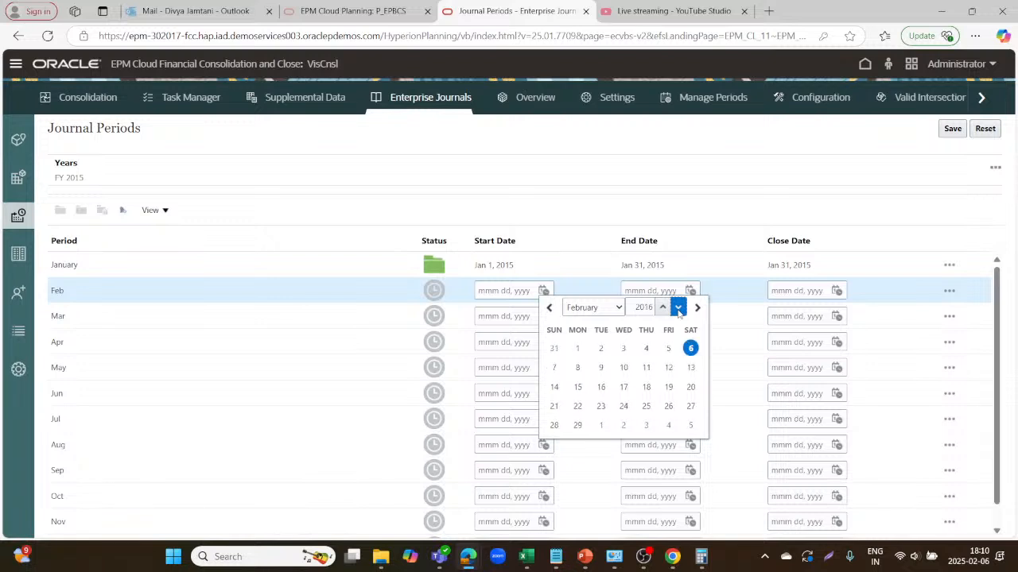
click(678, 309)
click(678, 309)
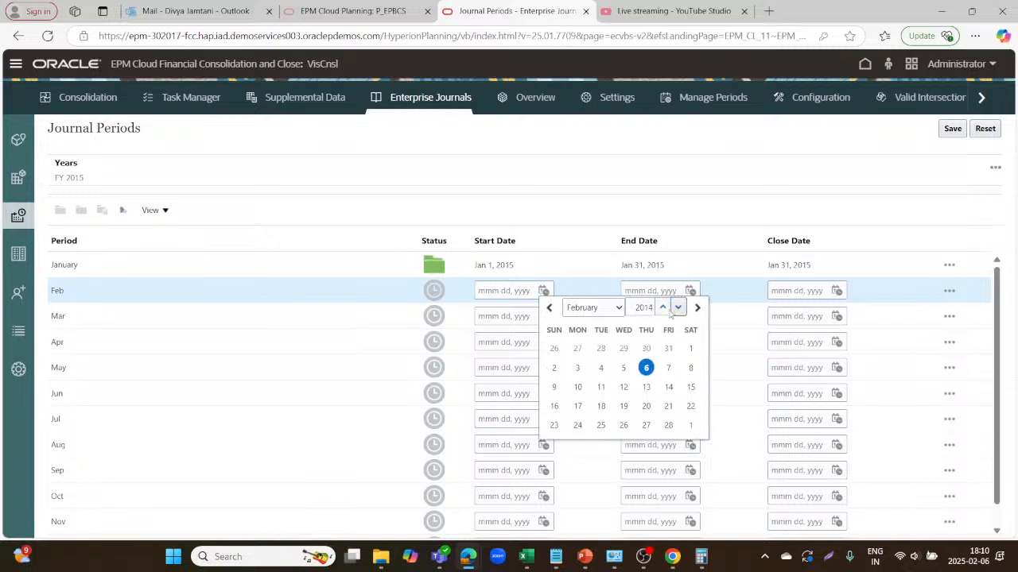
click(663, 308)
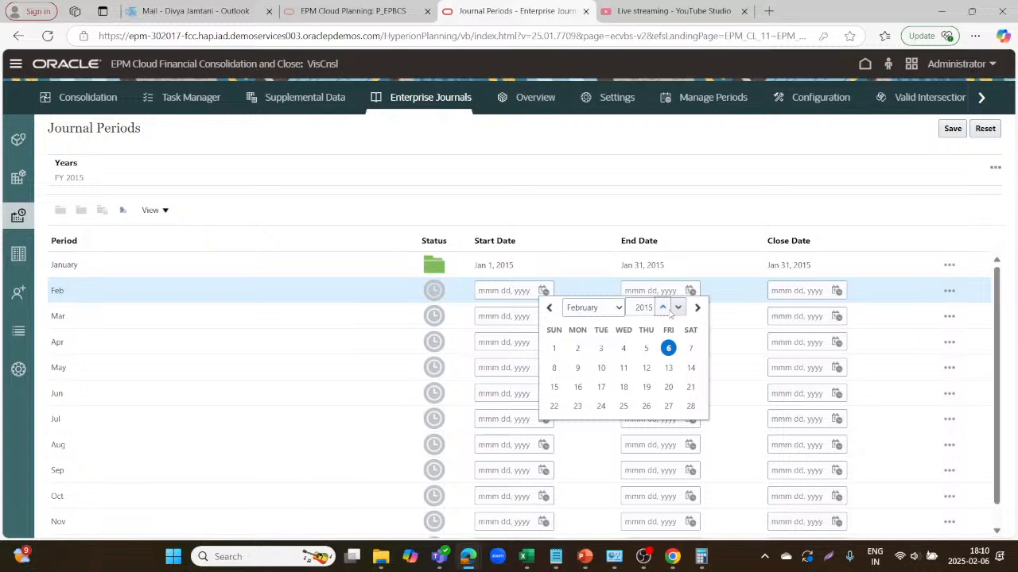
click(555, 349)
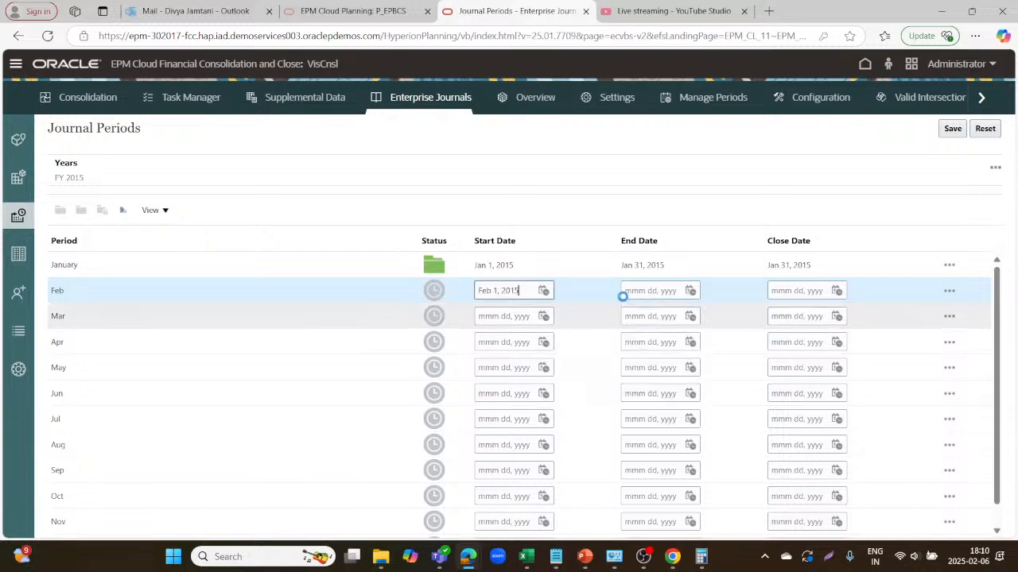
Set the Feb period's End Date to Feb 28, 2015.
click(690, 291)
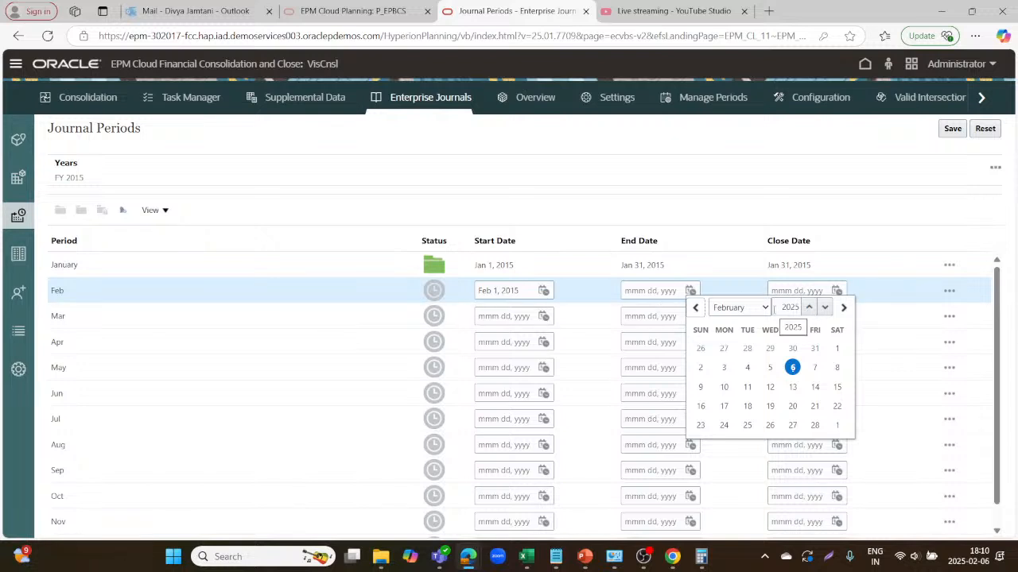
click(824, 306)
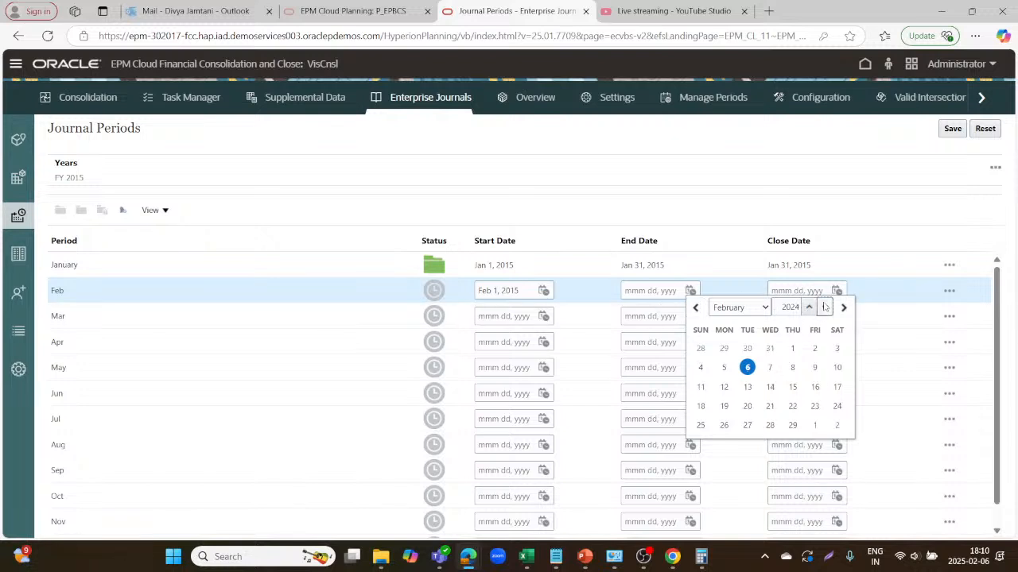
click(825, 307)
click(824, 307)
click(824, 307)
click(825, 307)
click(824, 307)
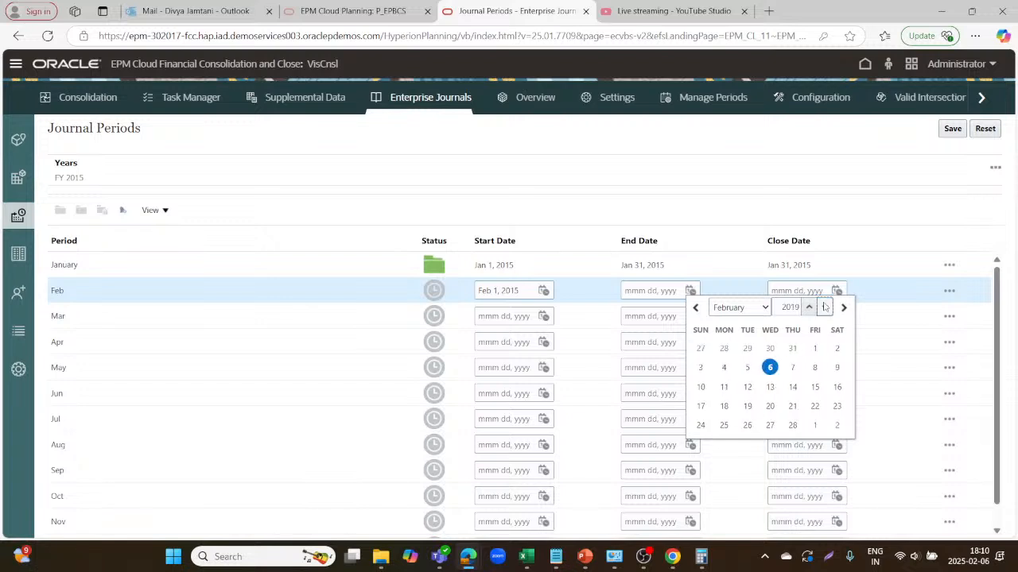
click(824, 307)
click(825, 307)
click(824, 307)
click(824, 307)
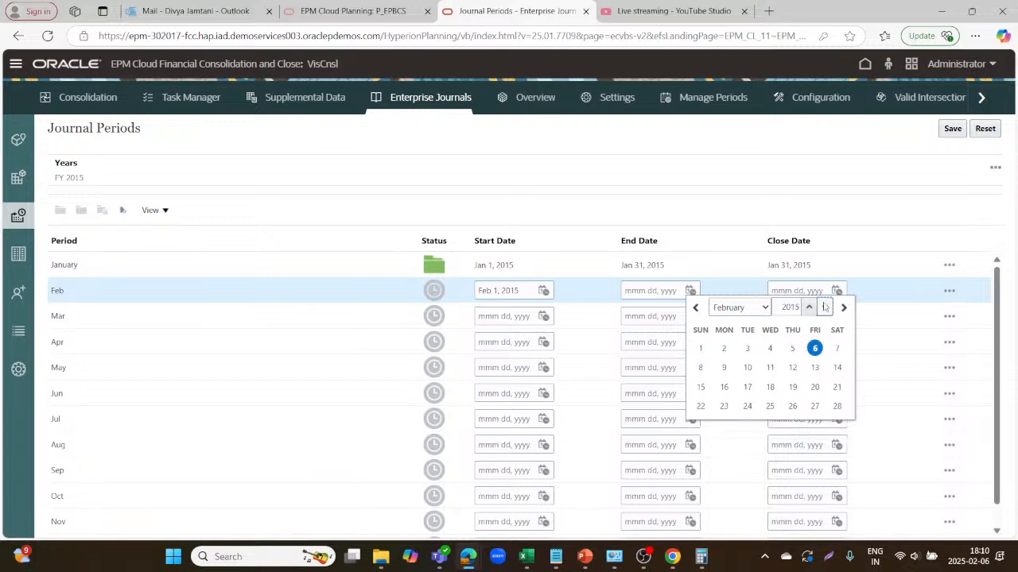
click(835, 406)
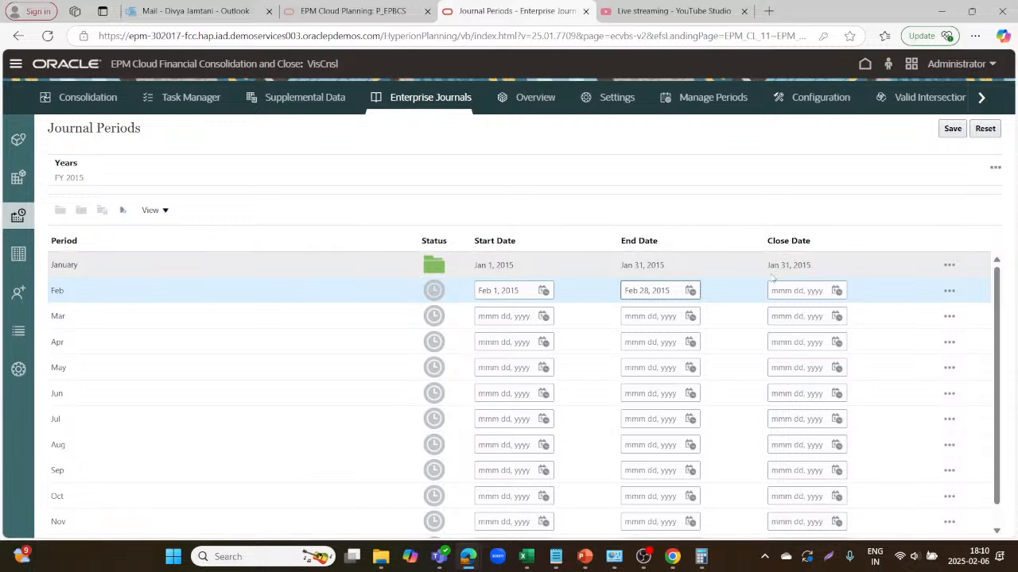
Set the February period's Close Date to Mar 11, 2015.
click(837, 292)
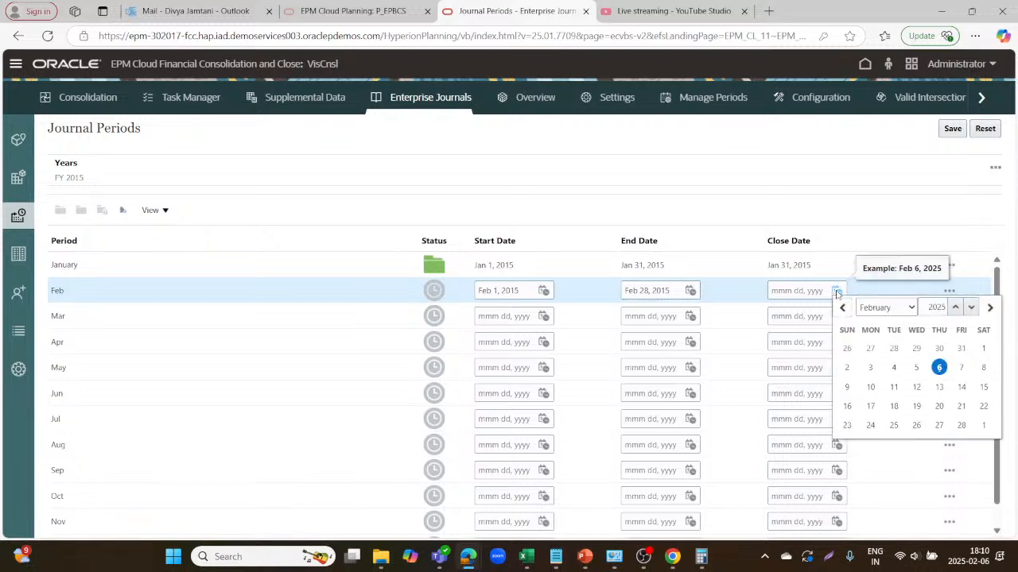
click(970, 307)
click(971, 307)
click(970, 307)
click(971, 307)
click(971, 307)
click(971, 307)
click(970, 307)
click(971, 307)
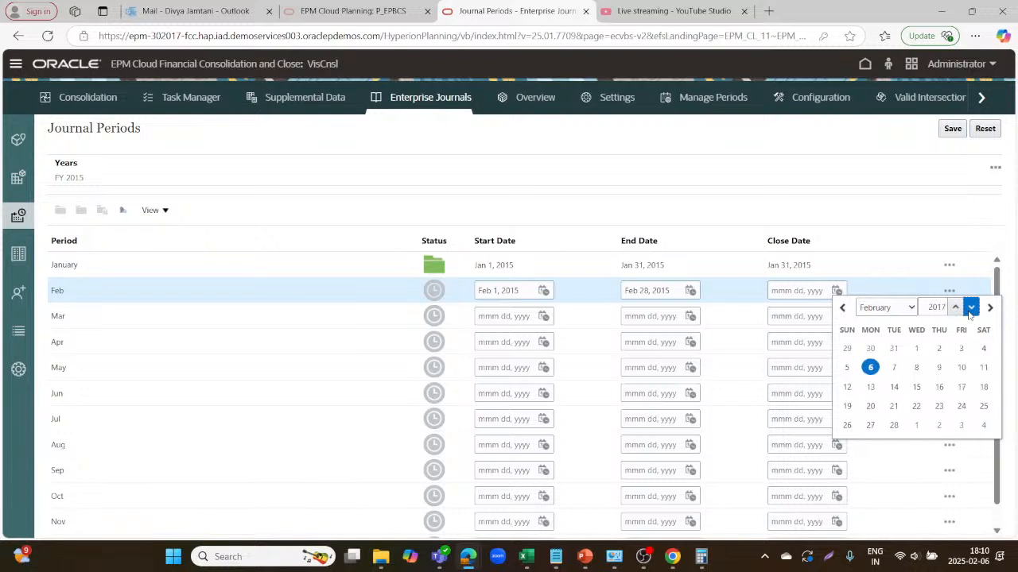
click(971, 307)
click(971, 307)
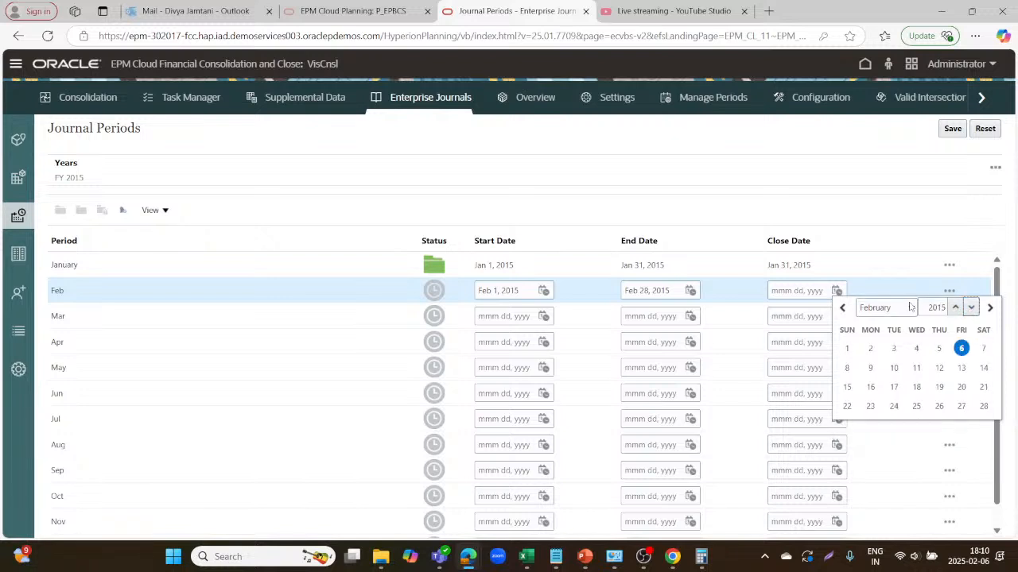
click(911, 308)
click(880, 360)
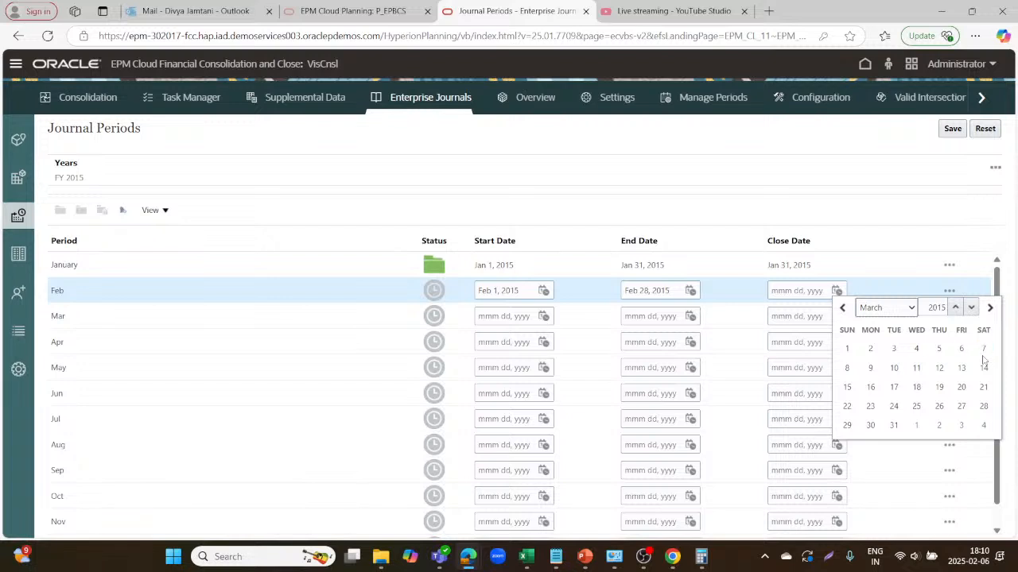
click(916, 368)
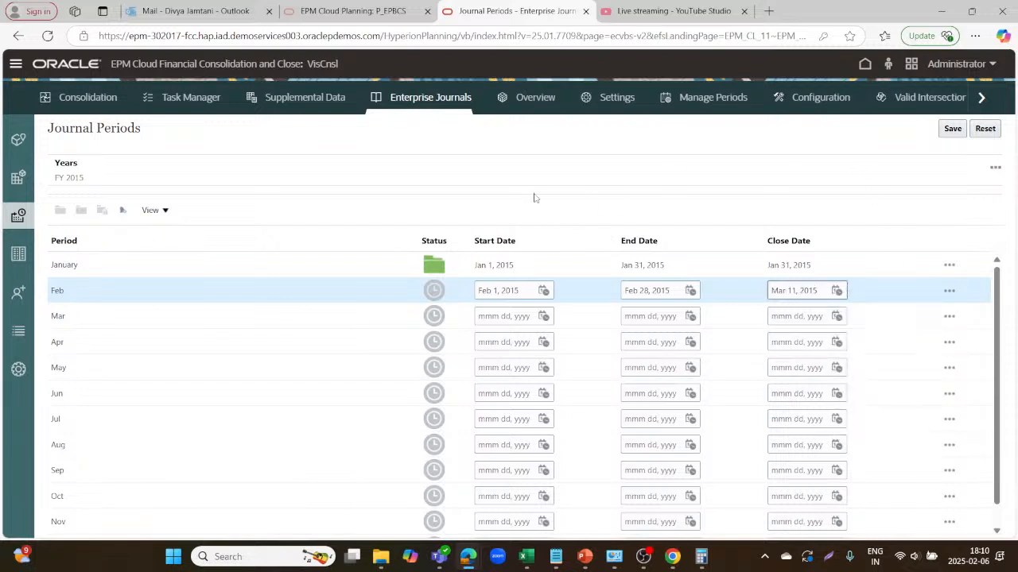
Save the period dates and open the February period.
click(952, 129)
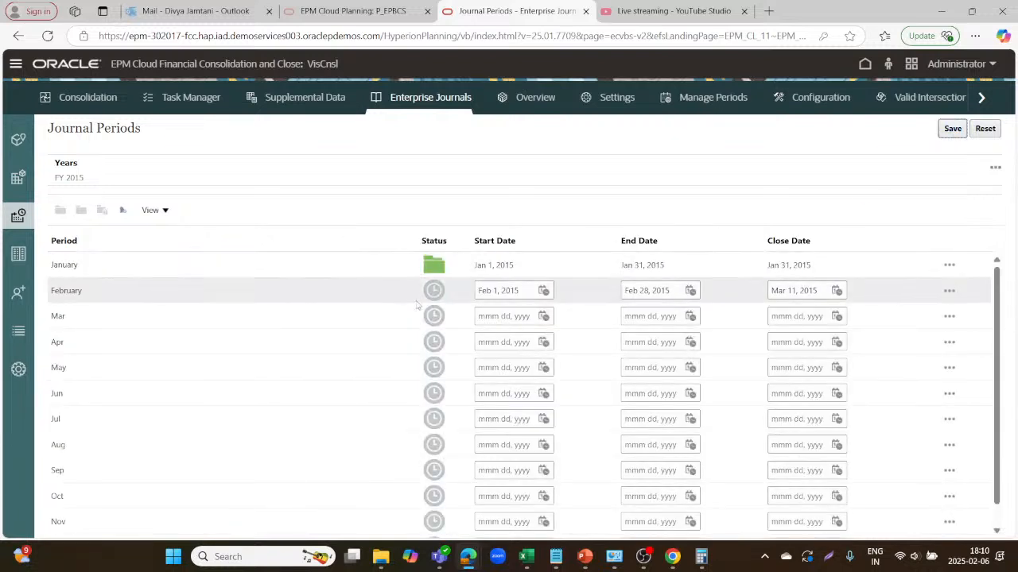
click(949, 291)
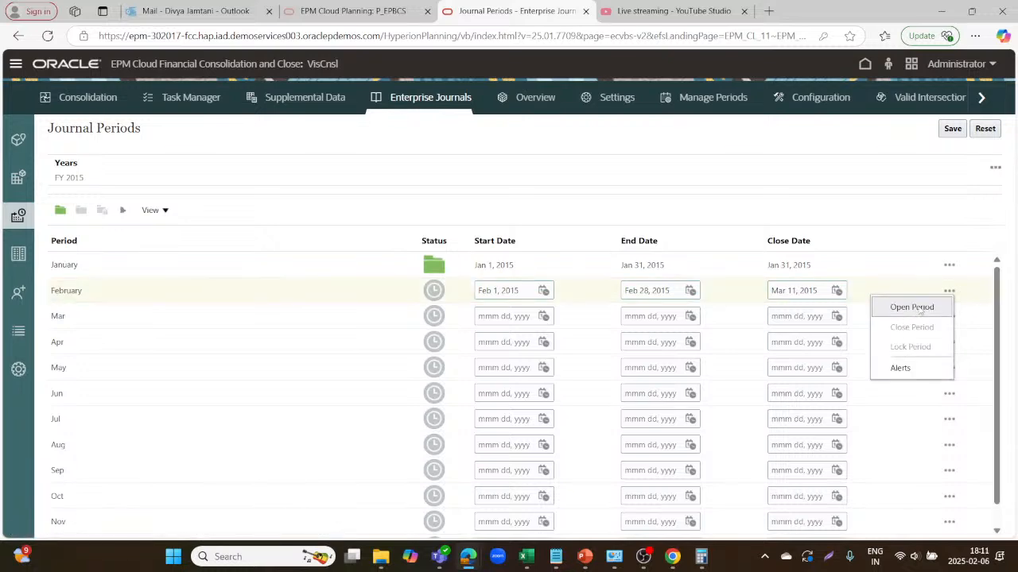
click(914, 308)
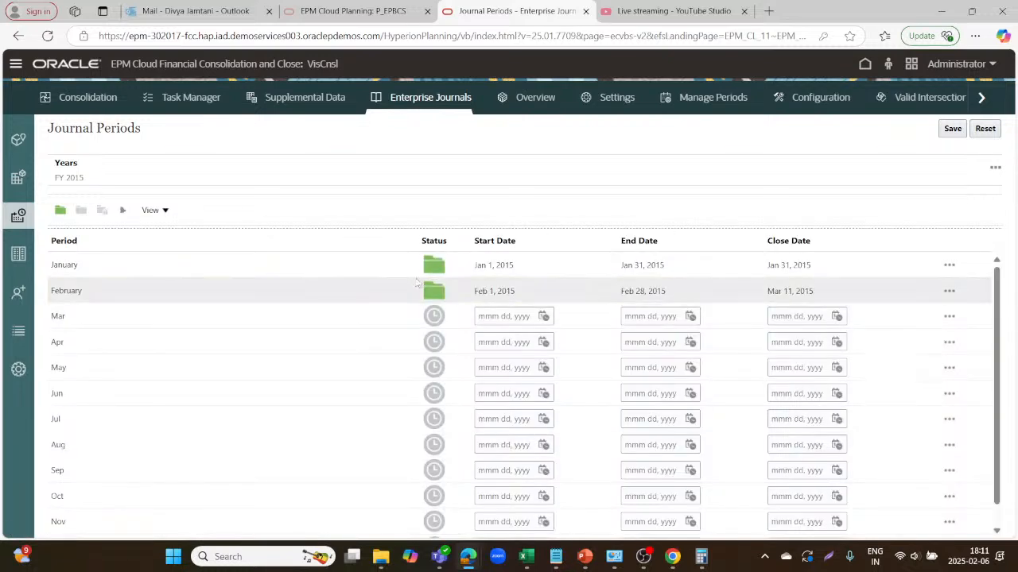
Open the Cloud Financials template from the Journal Templates list.
click(16, 255)
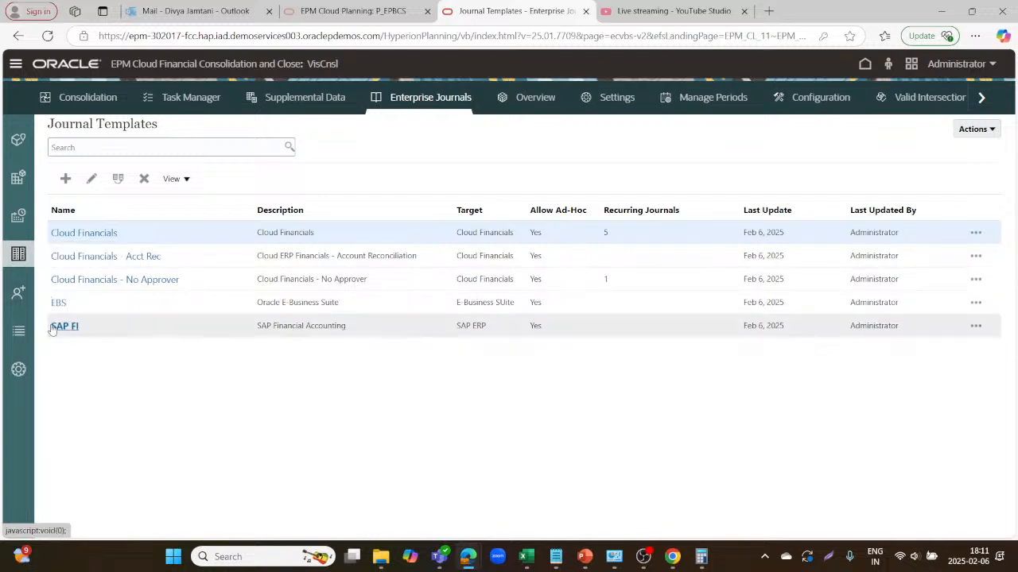
click(92, 232)
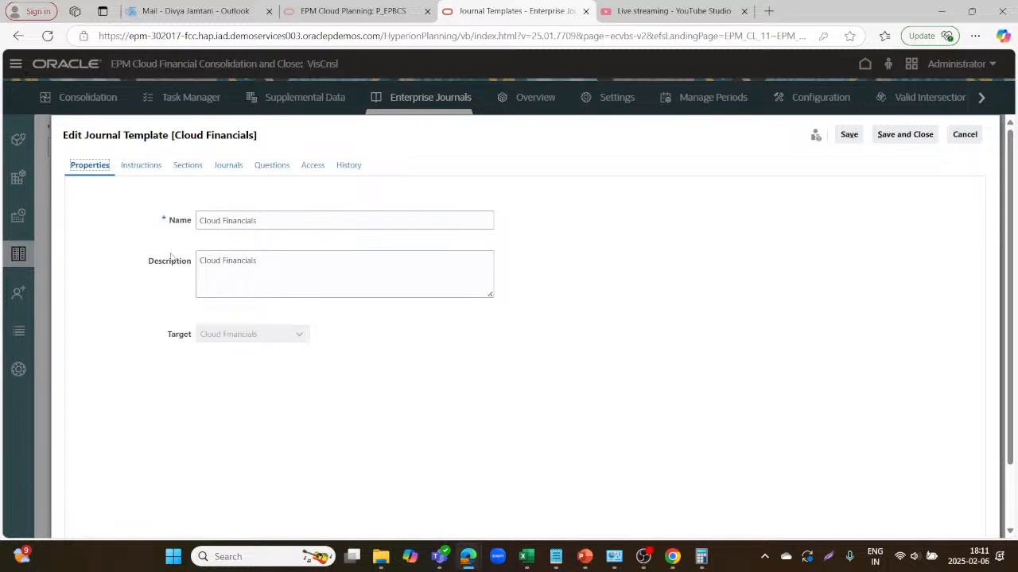
Check the template's Instructions and download the Vision Journal Policy.pdf reference.
click(141, 167)
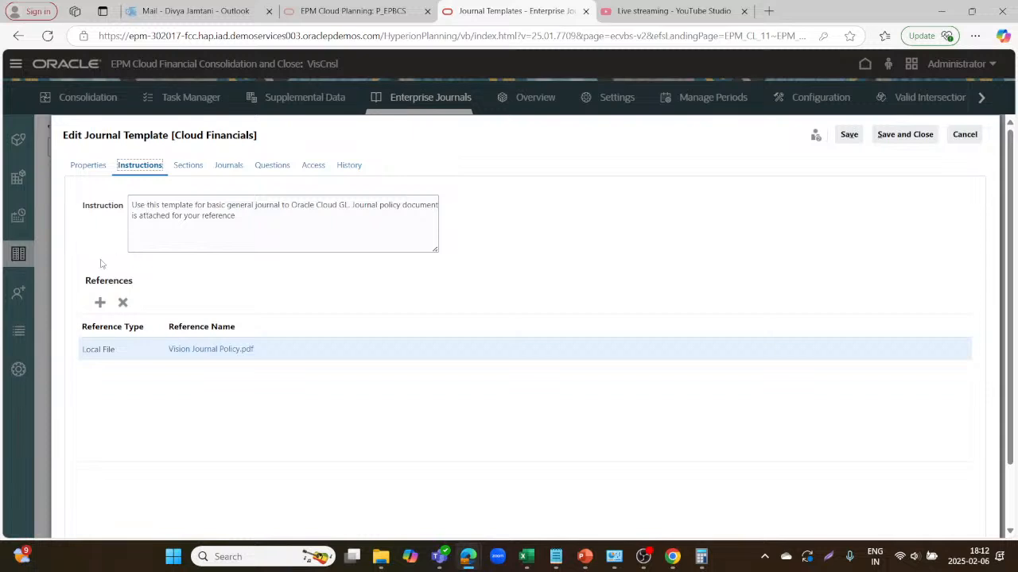
click(209, 352)
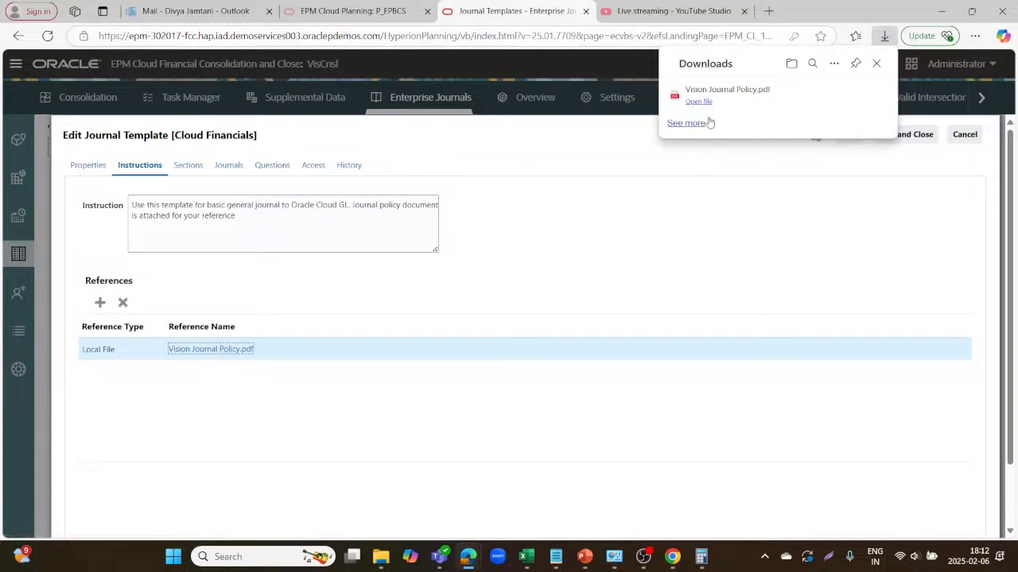
Open the downloaded Vision Journal Policy PDF, scroll through its page, then close it.
click(699, 104)
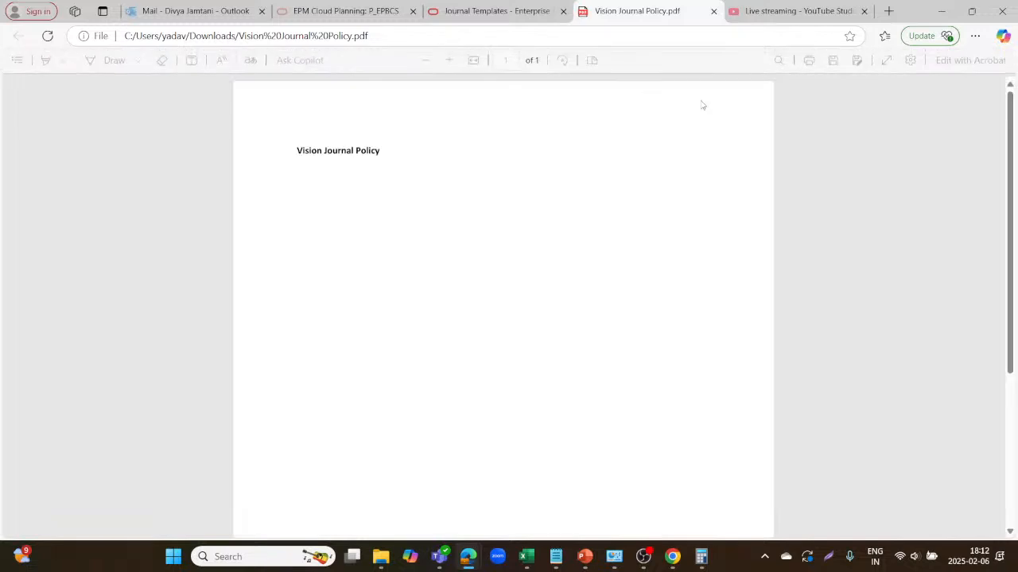
scroll(452, 245, down, 3)
scroll(454, 245, up, 3)
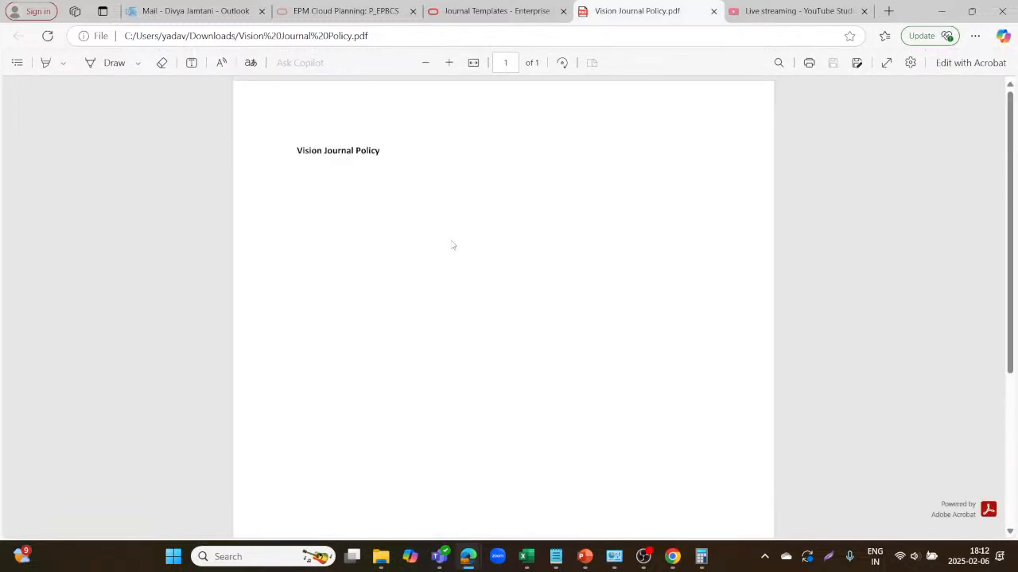
scroll(453, 245, down, 3)
scroll(449, 234, up, 3)
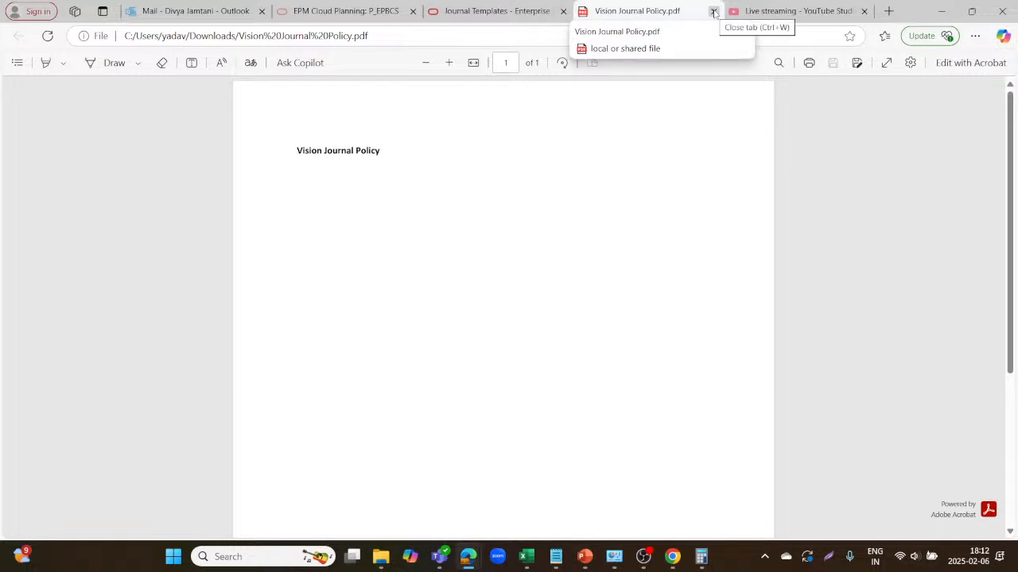
click(713, 12)
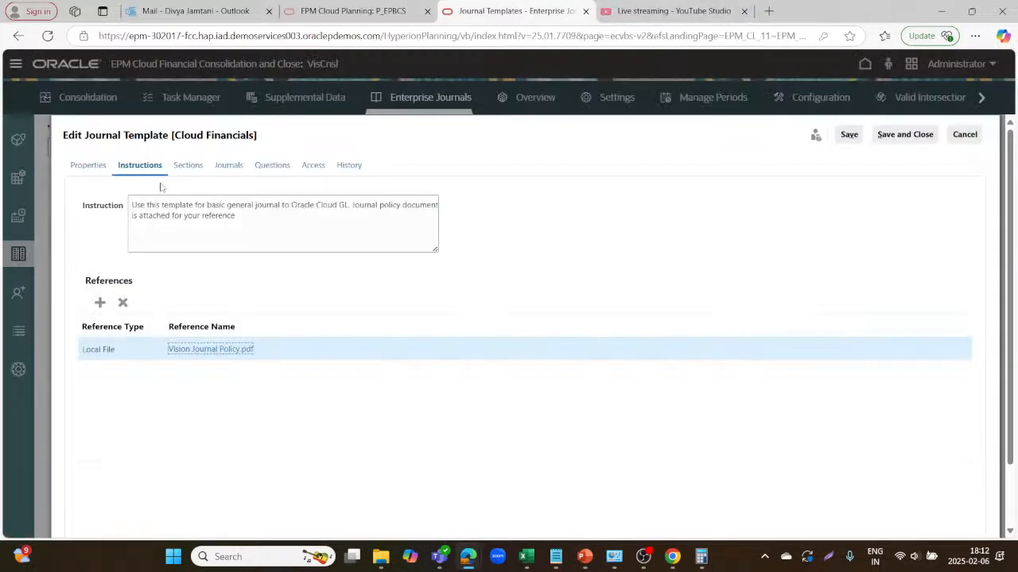
Show the template's Sections and edit the Header section's columns.
click(178, 166)
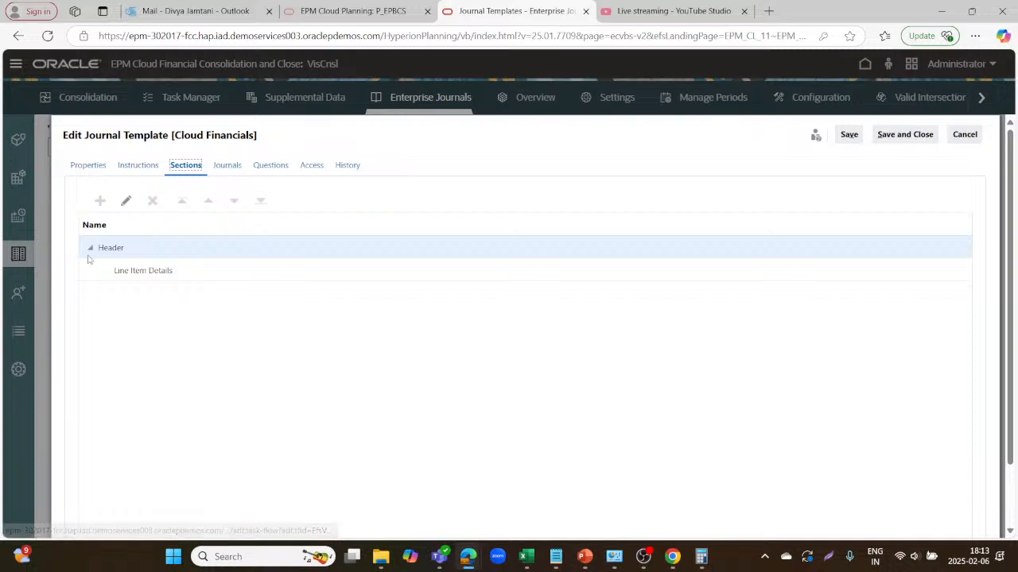
click(125, 202)
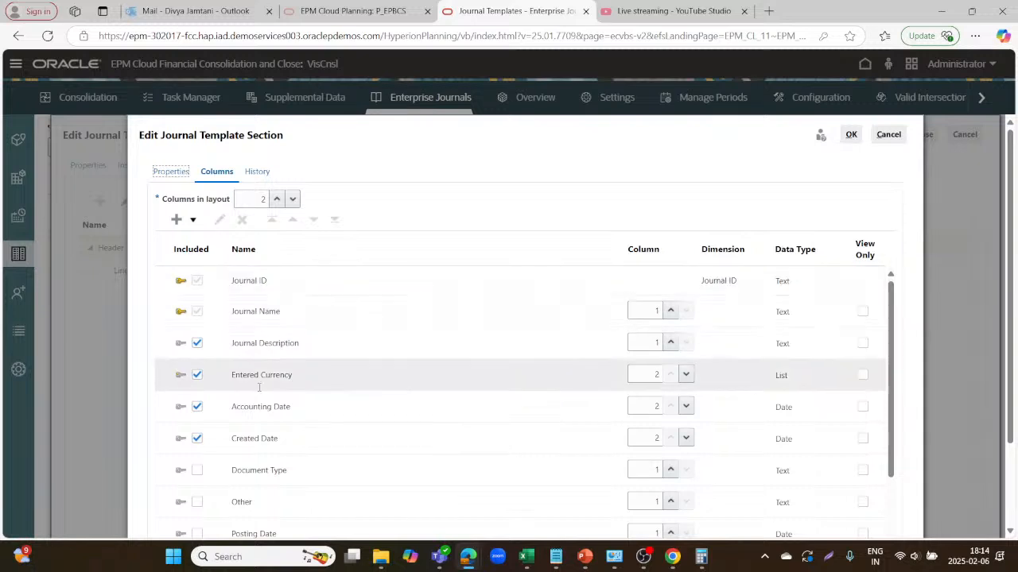
Include Document Type, Other, Posting Date, Reference and Document Header Text, then confirm.
scroll(254, 402, down, 3)
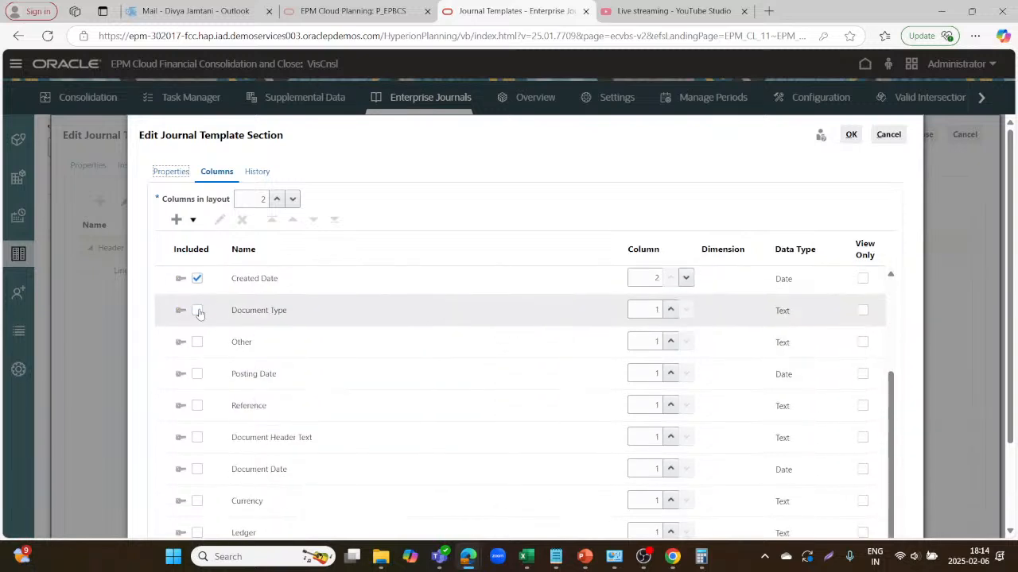
click(197, 310)
click(196, 342)
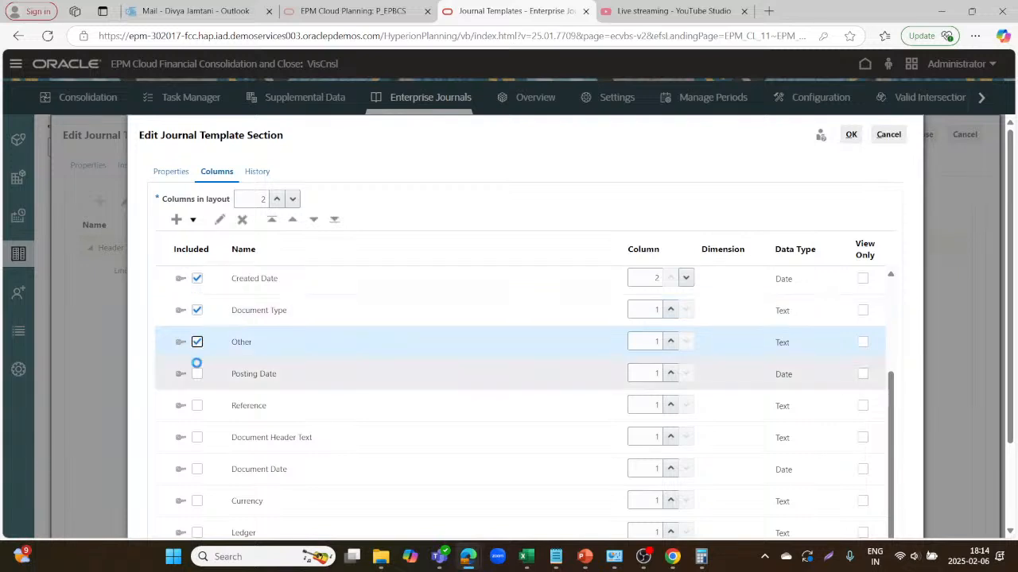
click(196, 373)
click(196, 405)
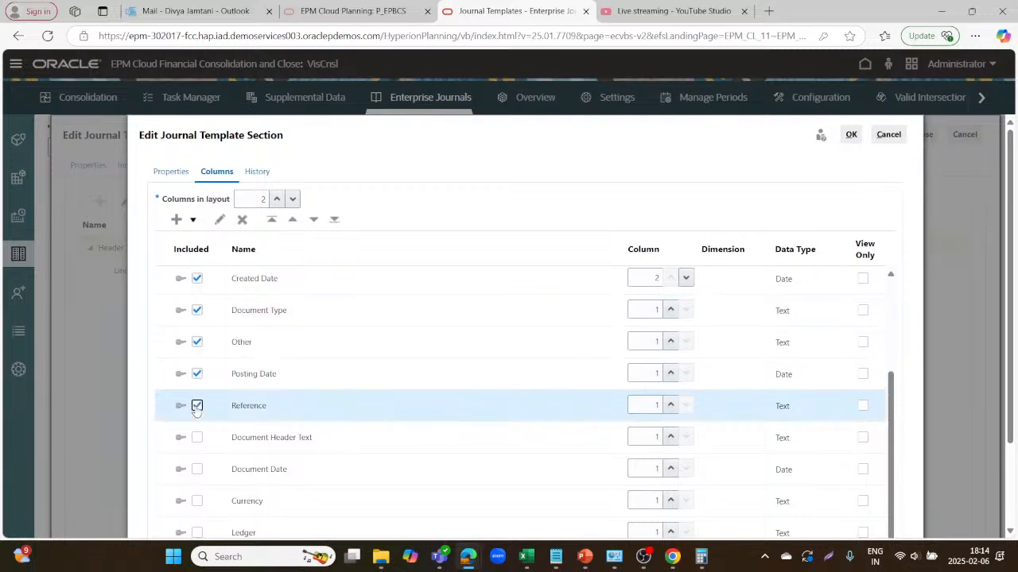
click(197, 437)
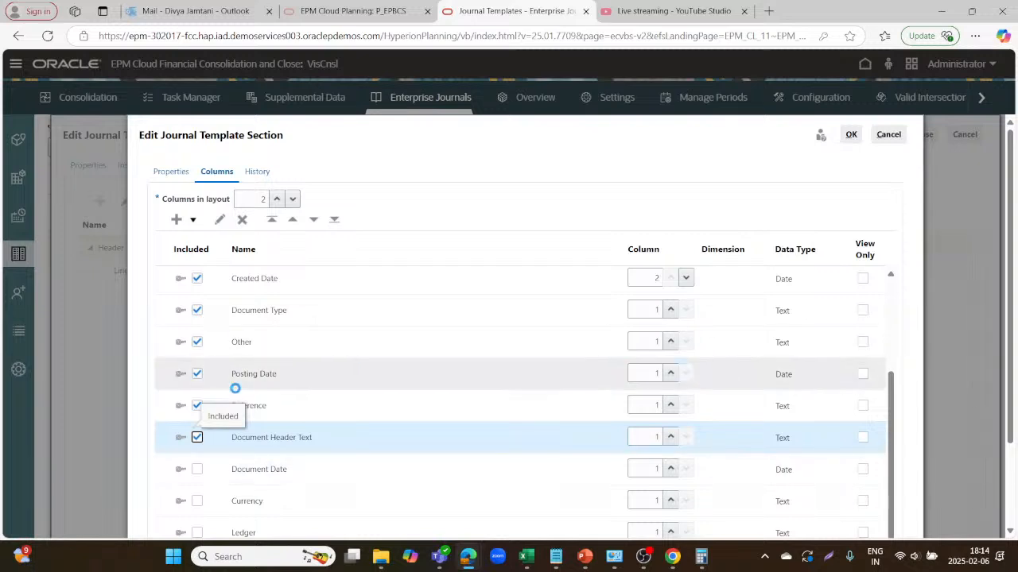
scroll(319, 344, up, 3)
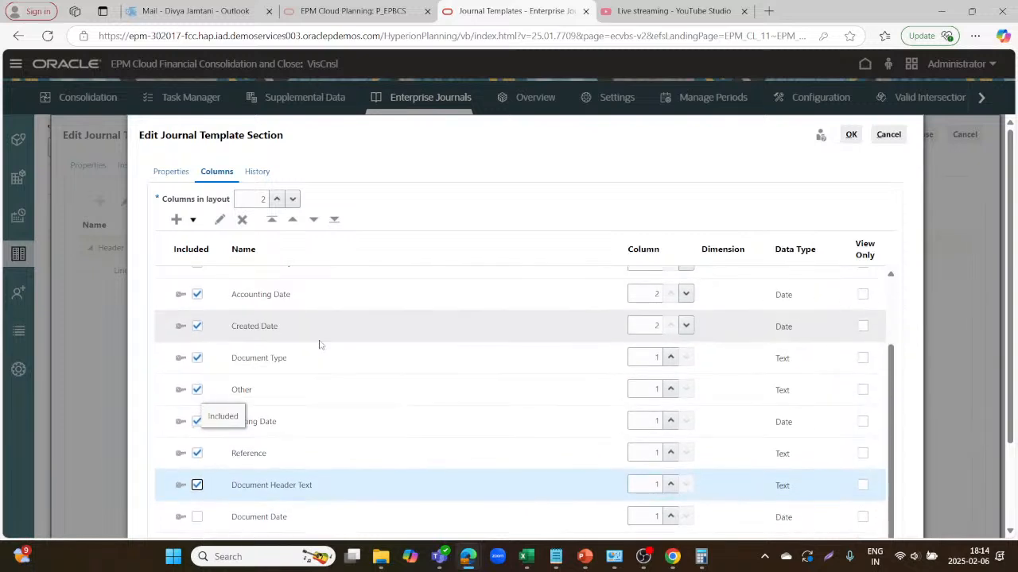
scroll(556, 435, up, 1)
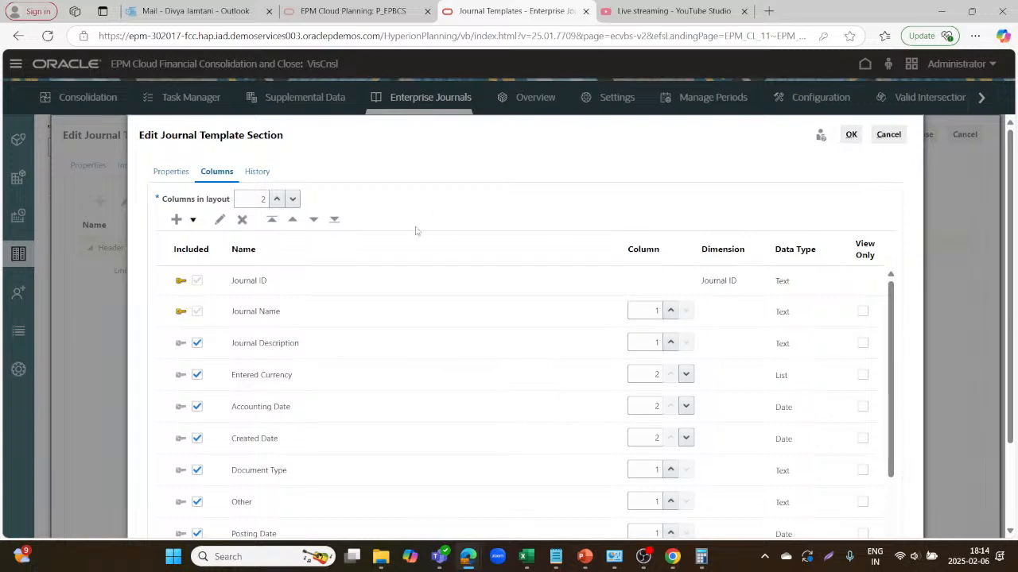
click(851, 135)
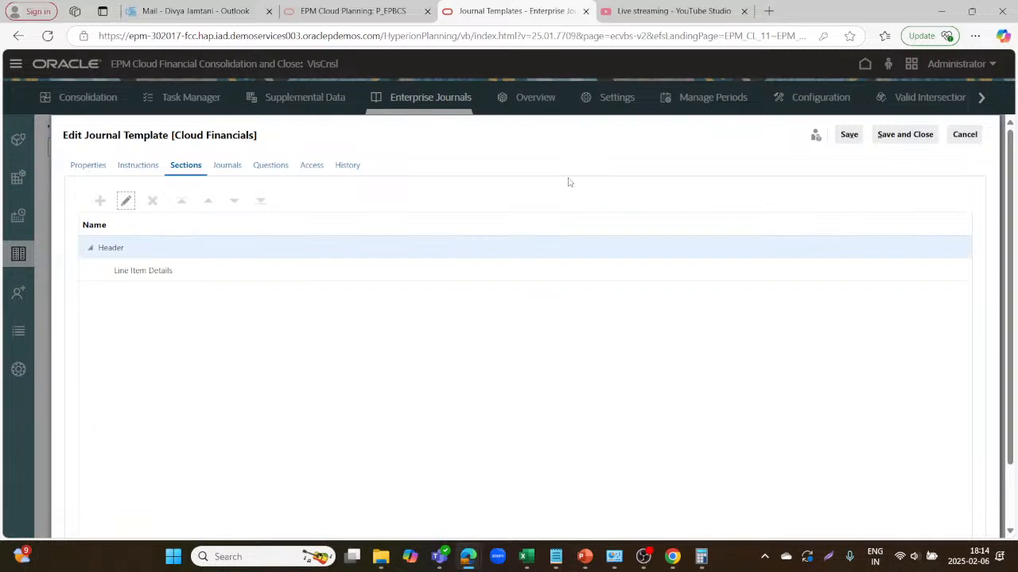
Edit Line Item Details, dismiss the maintenance notice, review its columns, and show Group By.
click(143, 268)
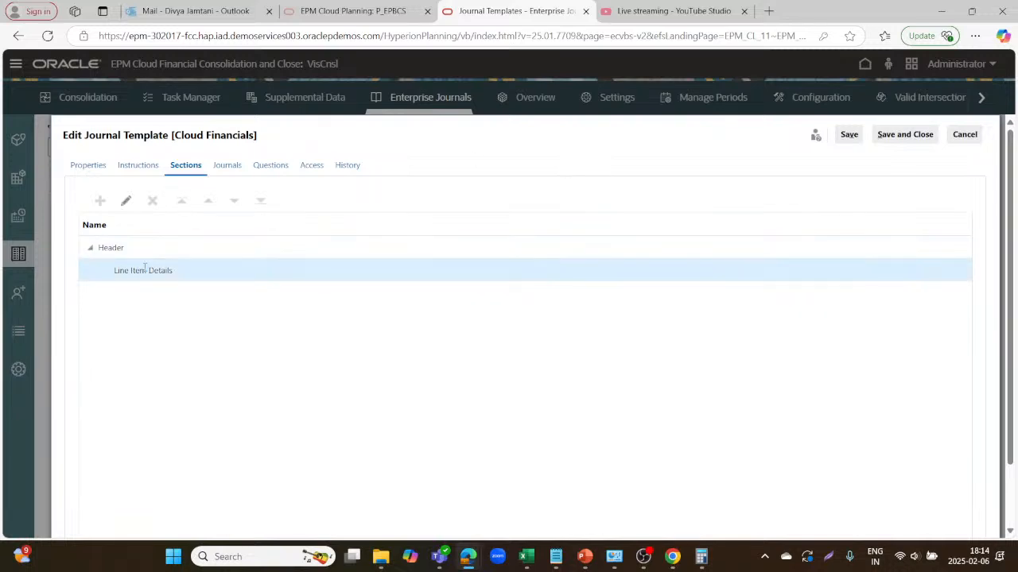
click(125, 201)
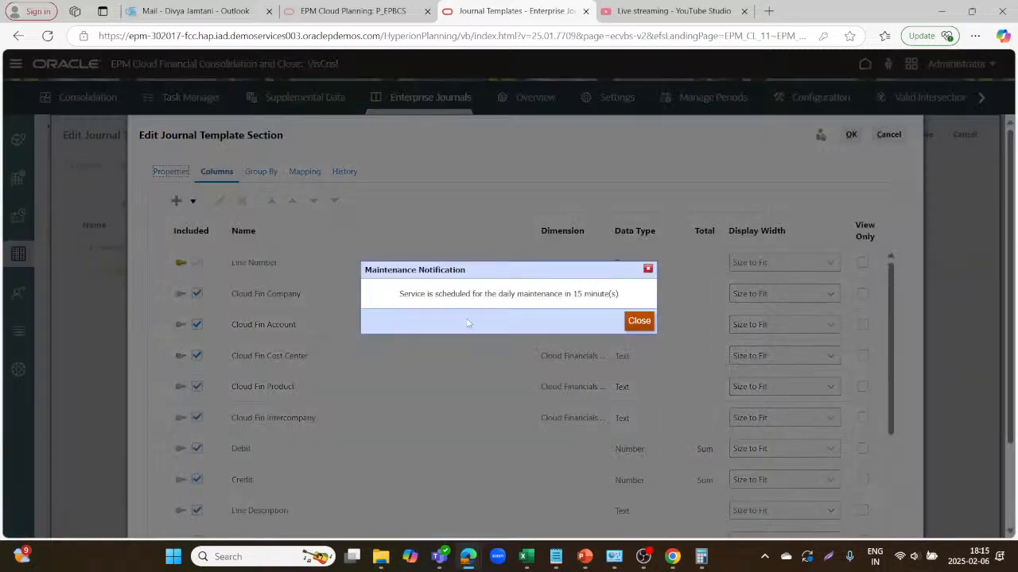
click(638, 322)
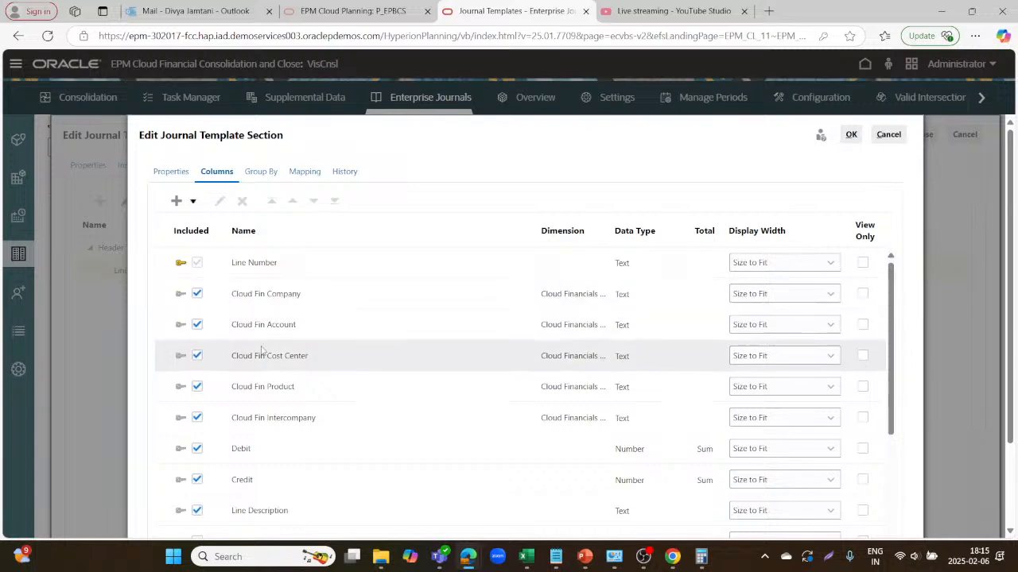
scroll(273, 421, down, 3)
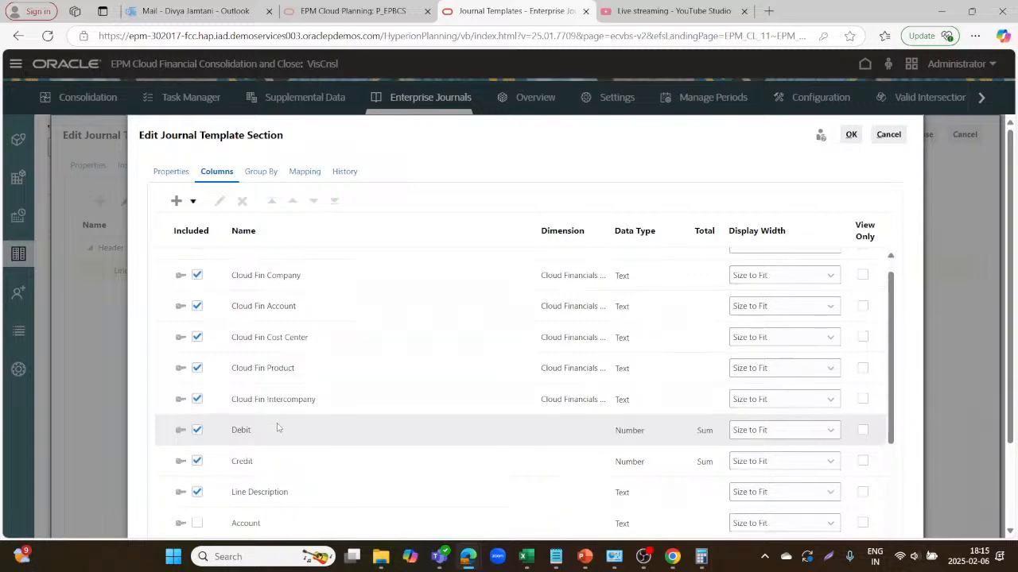
scroll(277, 424, up, 3)
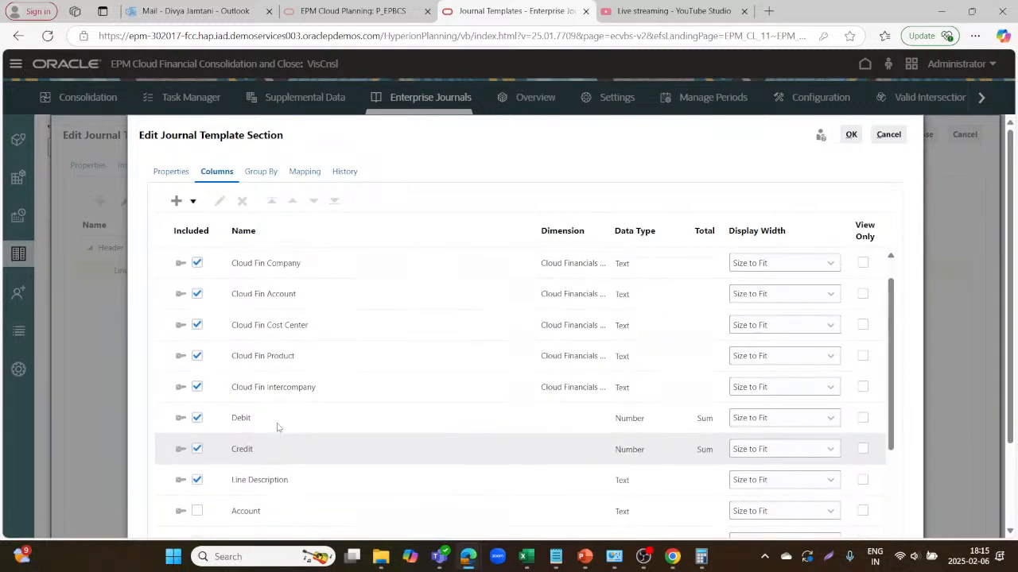
scroll(277, 426, down, 4)
scroll(277, 427, down, 1)
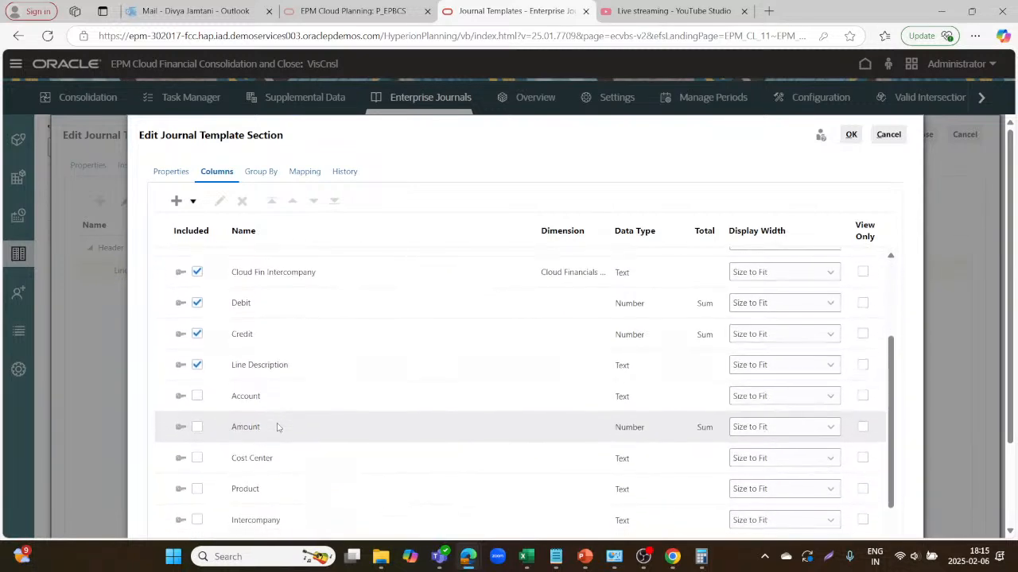
scroll(277, 425, up, 5)
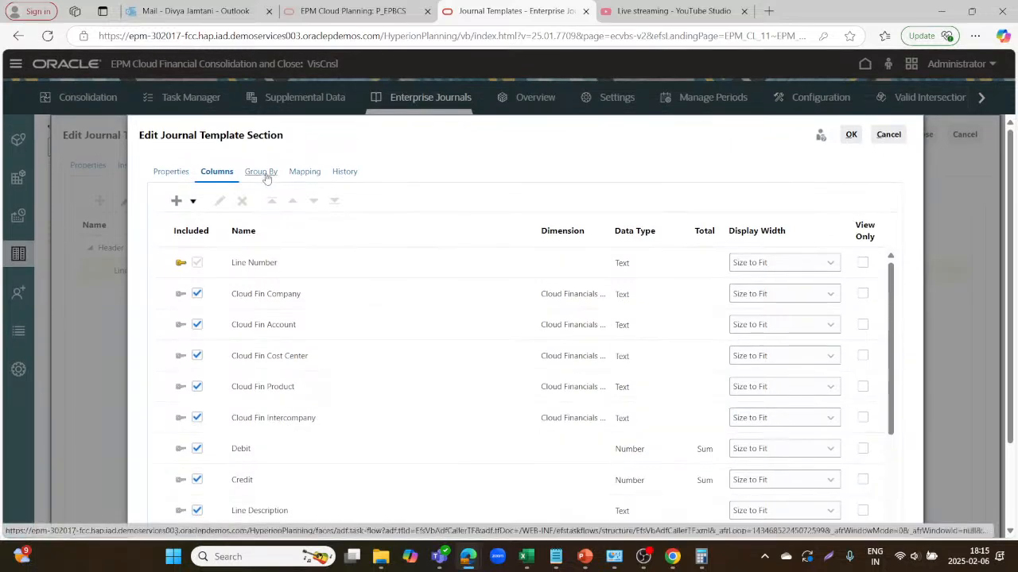
click(262, 172)
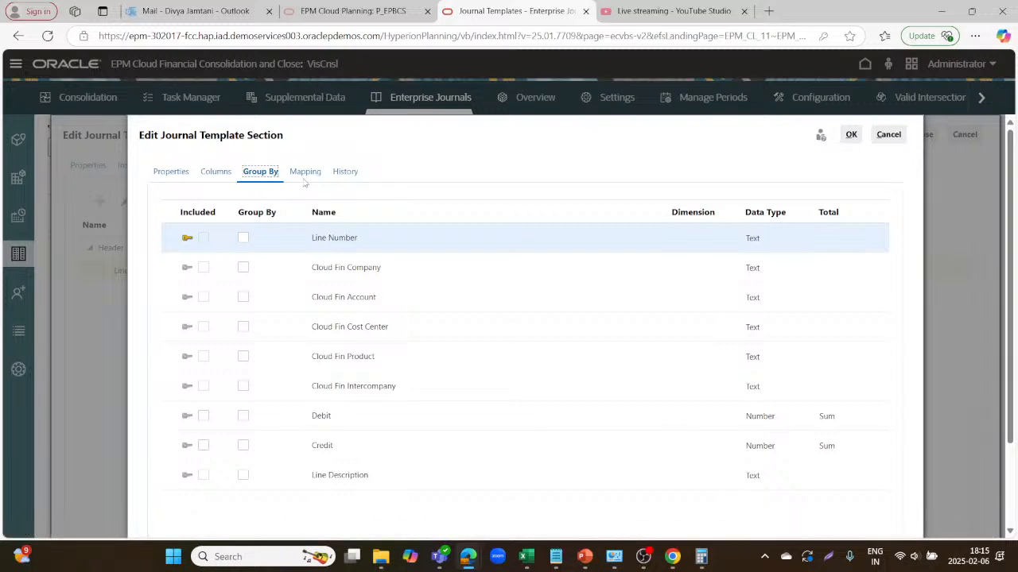
Look over the Line Item Details Mapping tab, then return to Group By.
click(307, 177)
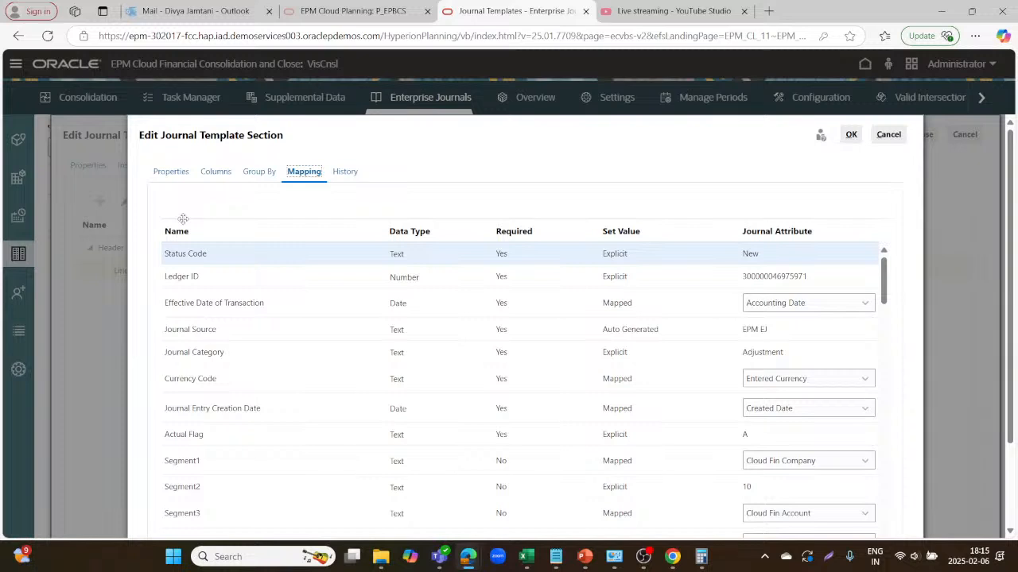
click(261, 174)
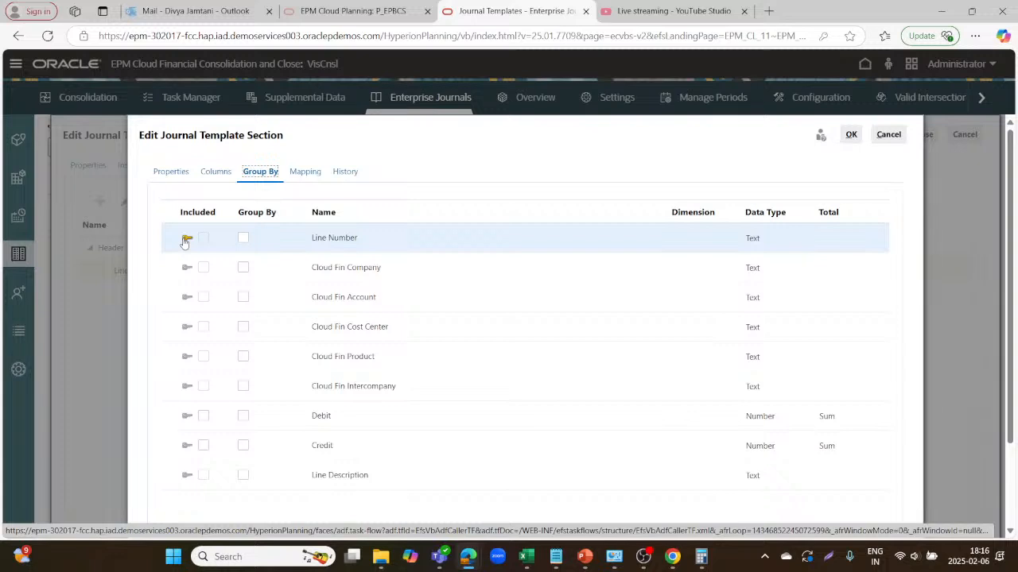
Try grouping by Cloud Fin Company with Debit included, which triggers a totals error.
click(244, 269)
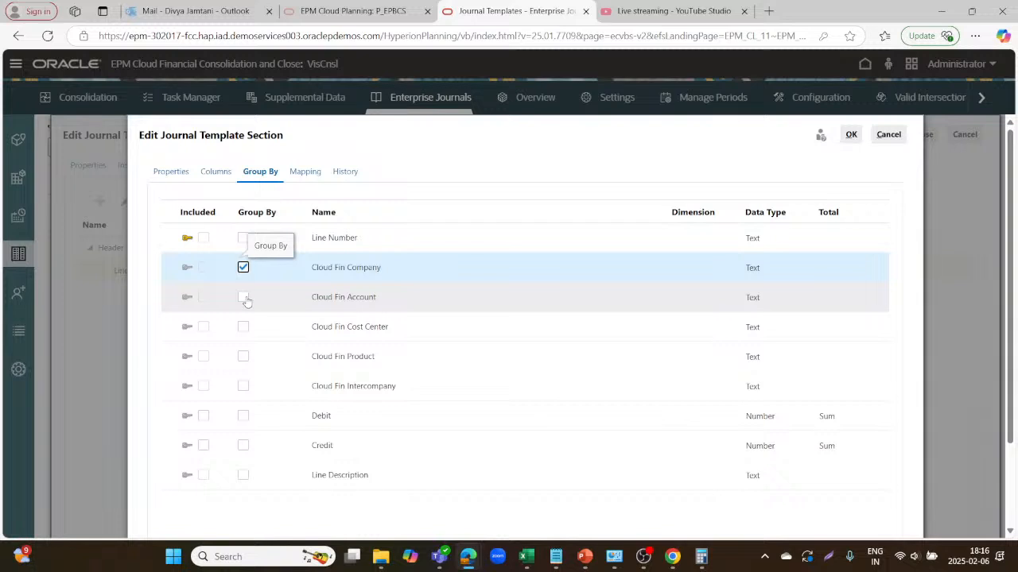
click(244, 298)
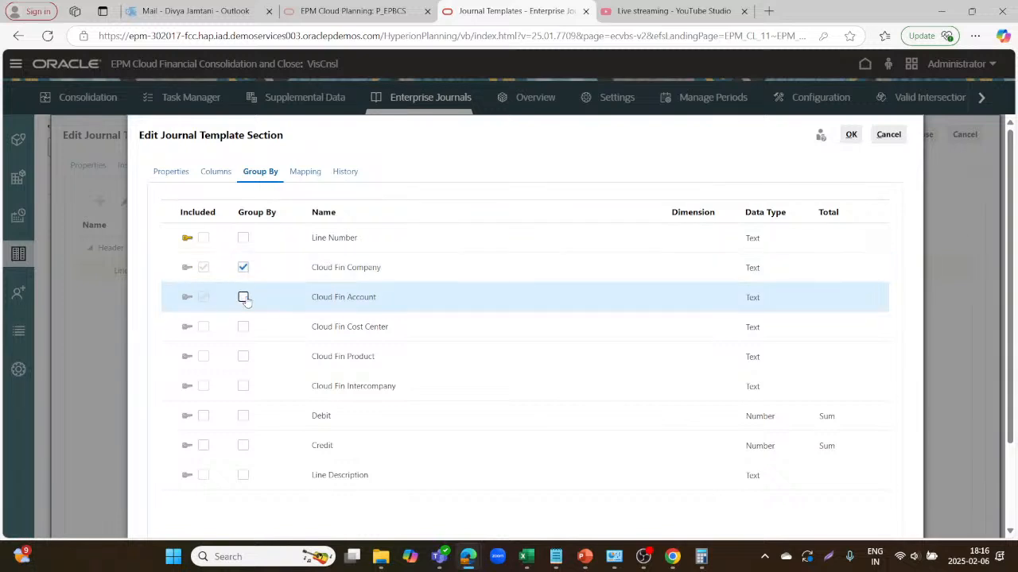
click(244, 269)
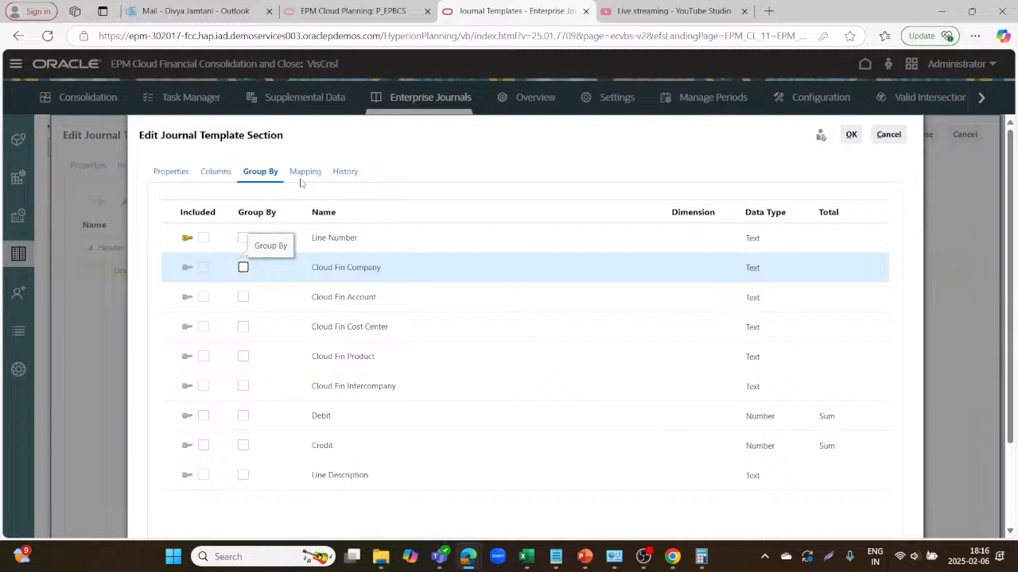
click(243, 268)
click(243, 416)
click(205, 423)
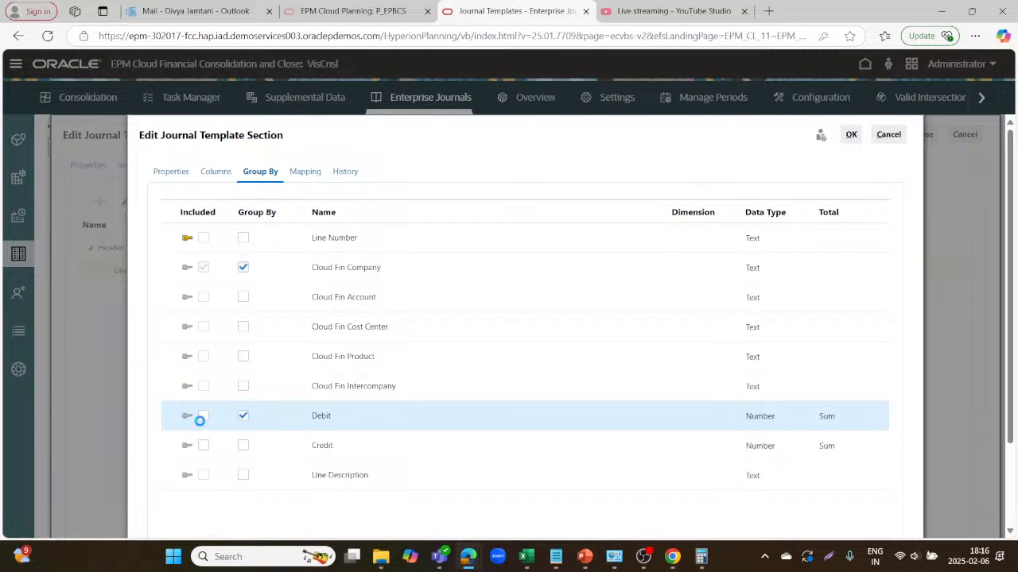
click(204, 420)
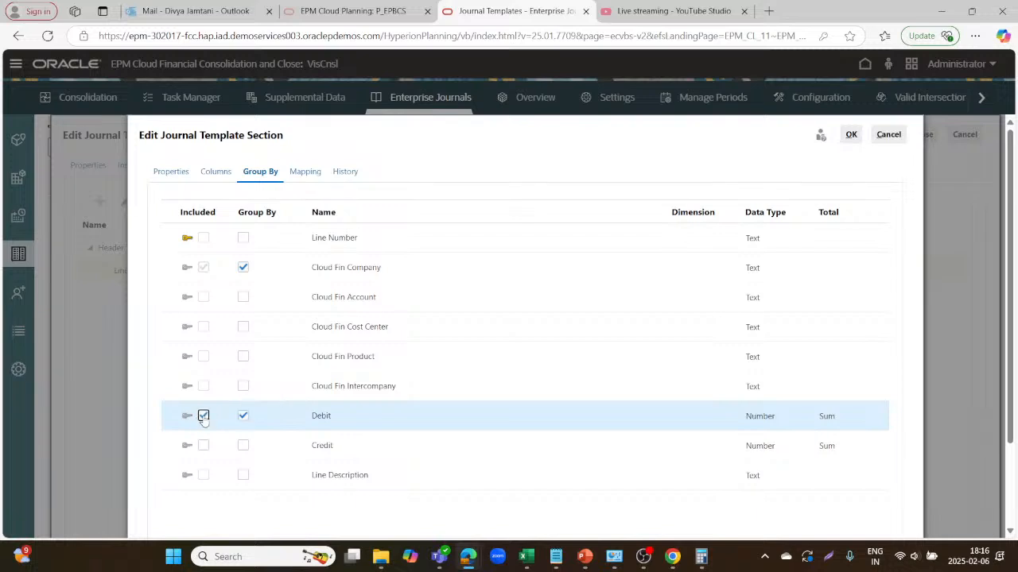
click(848, 134)
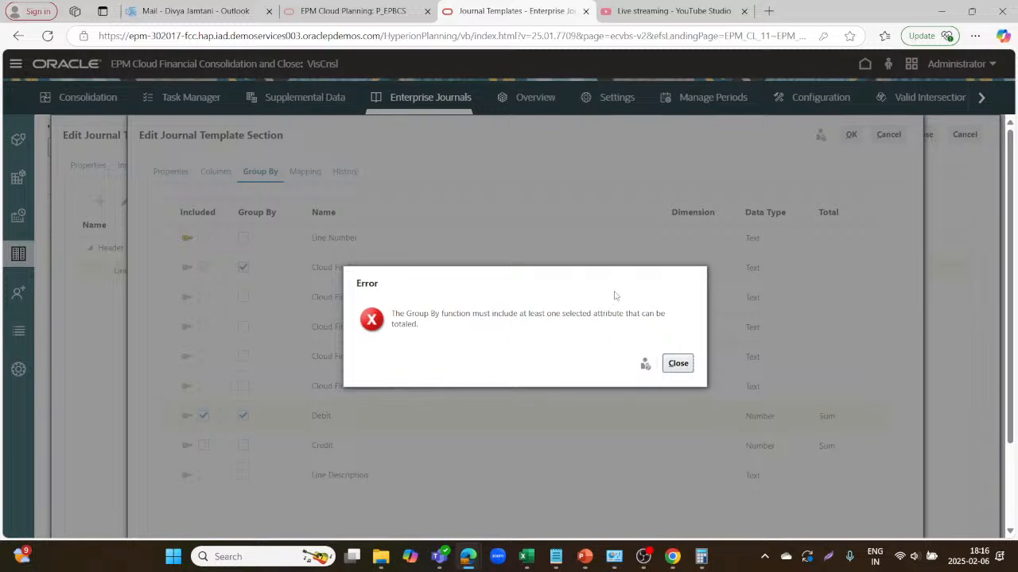
click(683, 364)
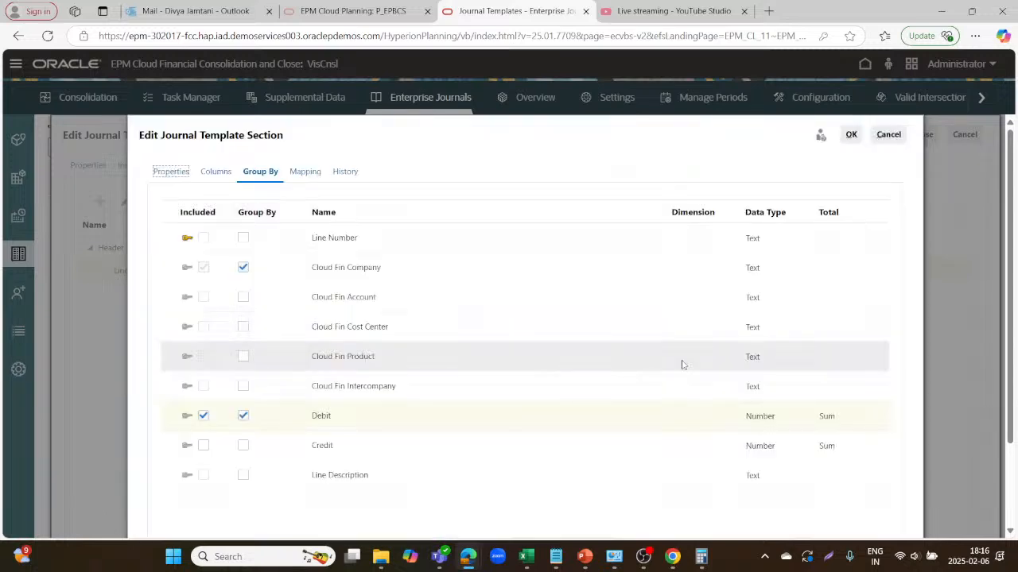
Remove Debit and Cloud Fin Company from the grouping and save the section ungrouped.
click(203, 416)
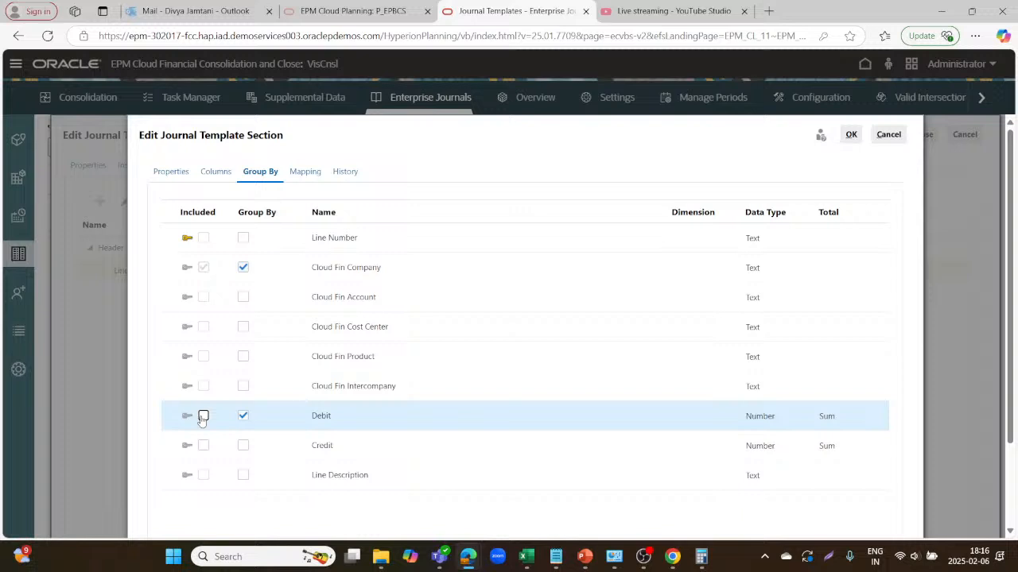
click(244, 416)
scroll(286, 415, down, 2)
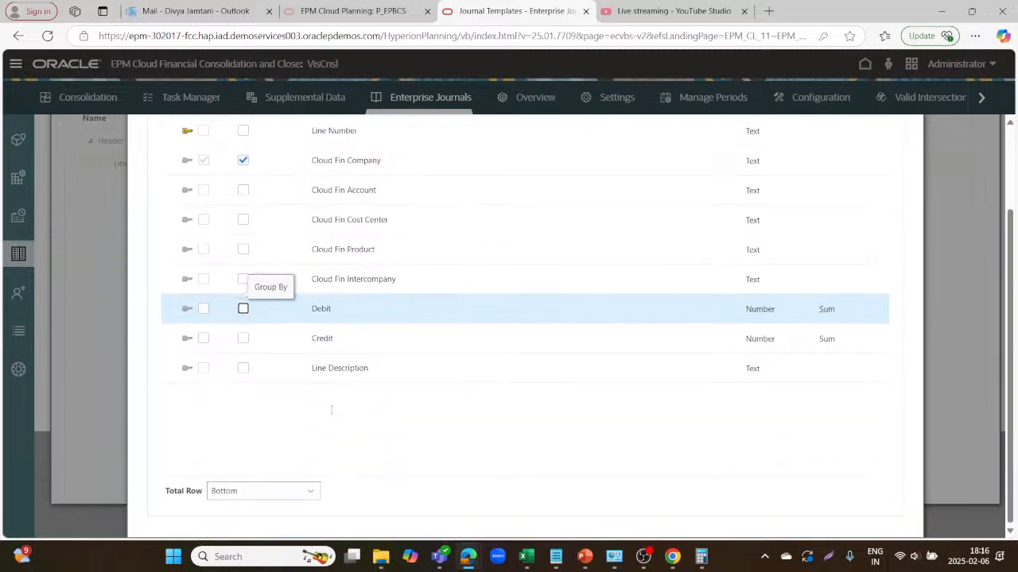
scroll(329, 414, up, 2)
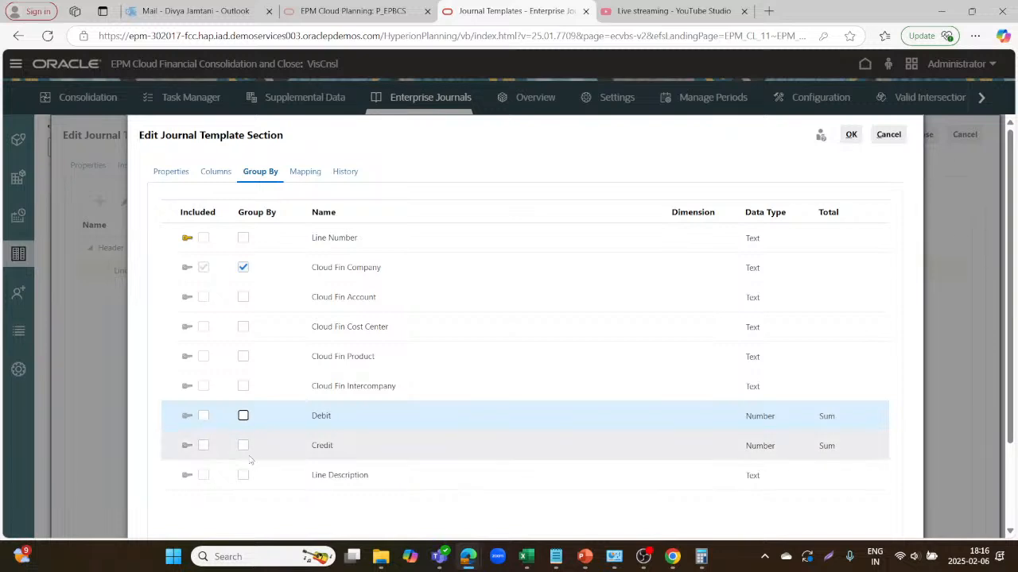
click(243, 267)
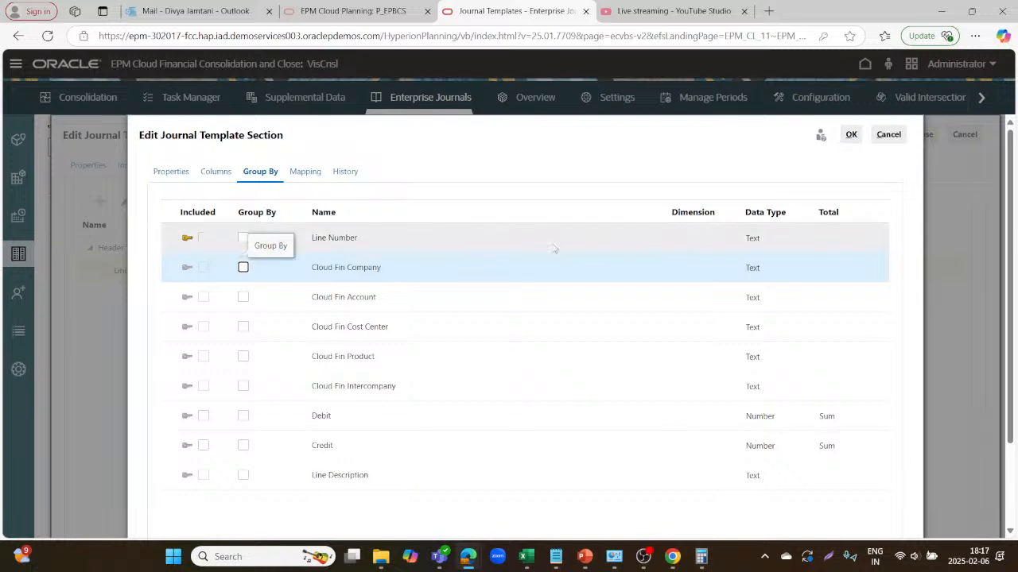
click(856, 136)
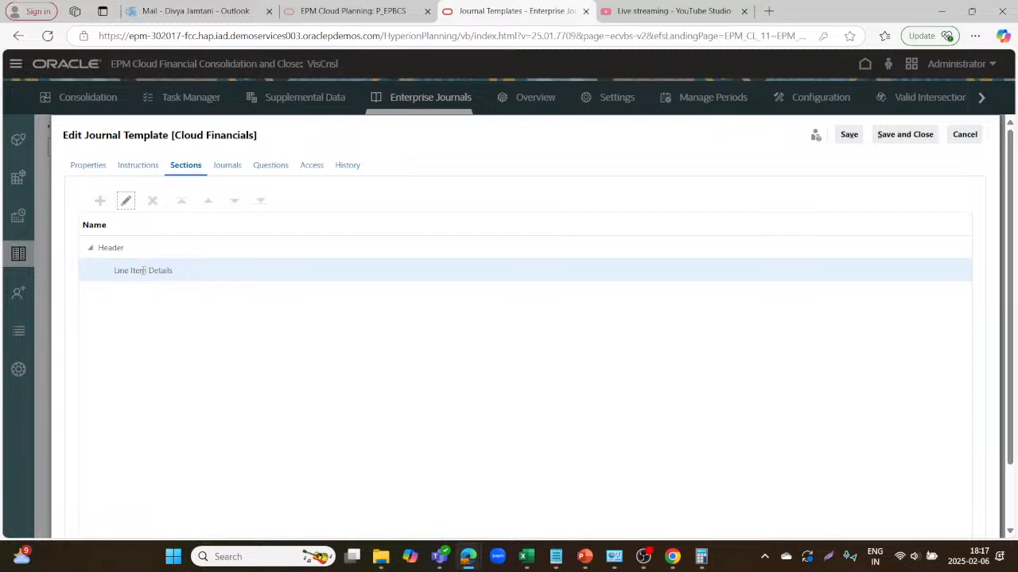
Reopen Line Item Details, glance at Group By, and show its Mapping tab.
click(127, 201)
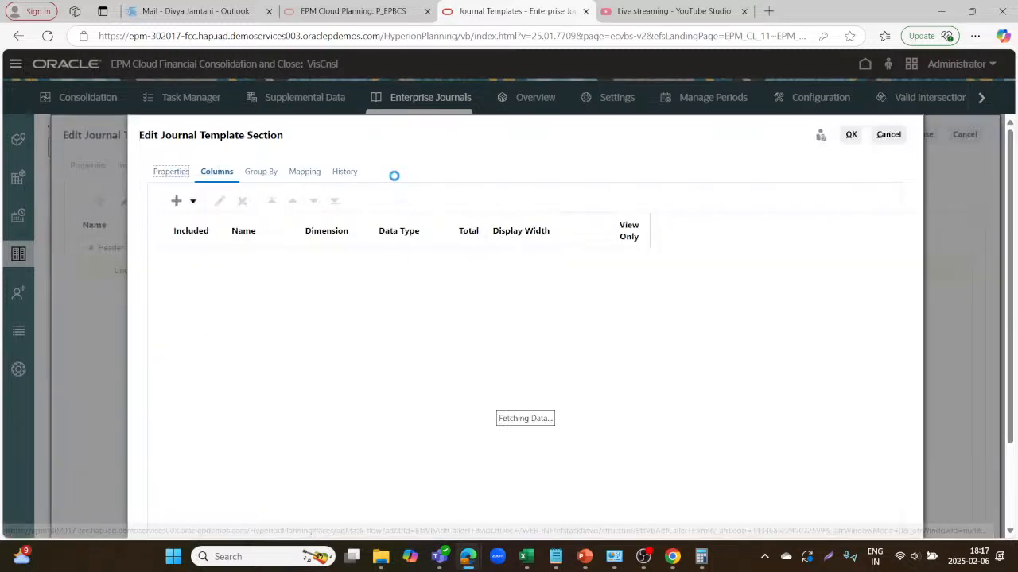
click(265, 174)
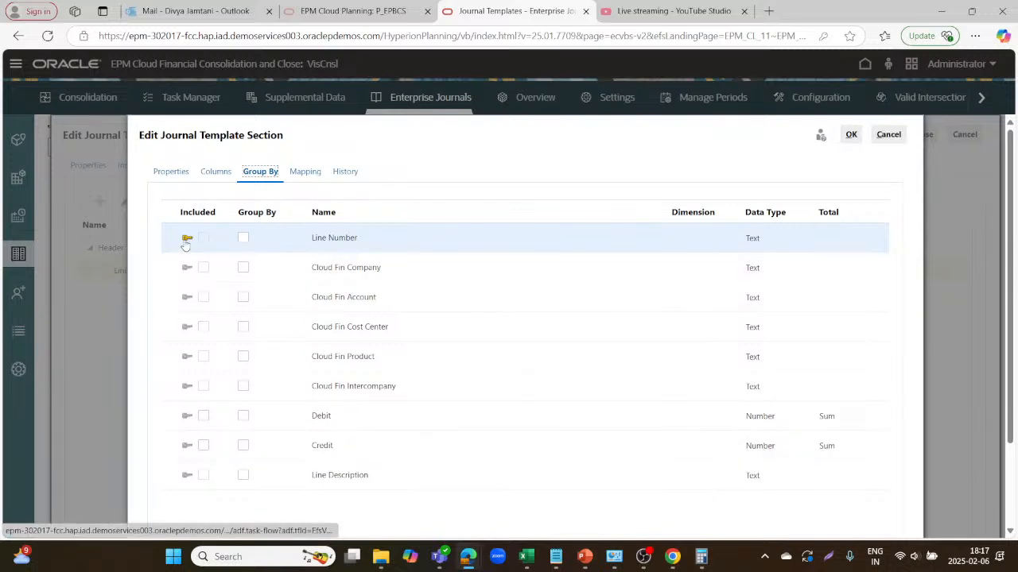
click(302, 173)
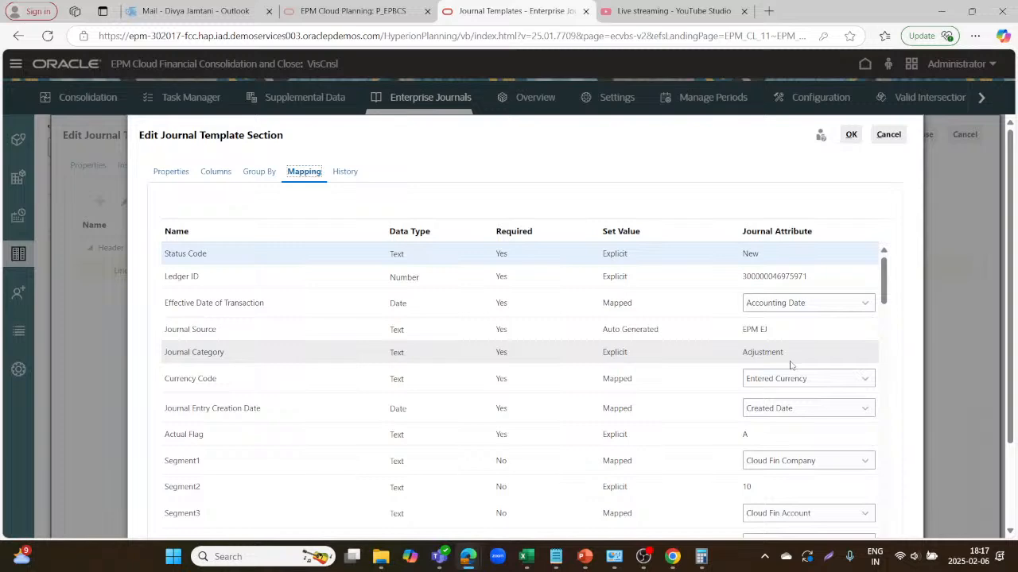
Map Segment7 to the Line Description journal attribute.
scroll(791, 364, down, 1)
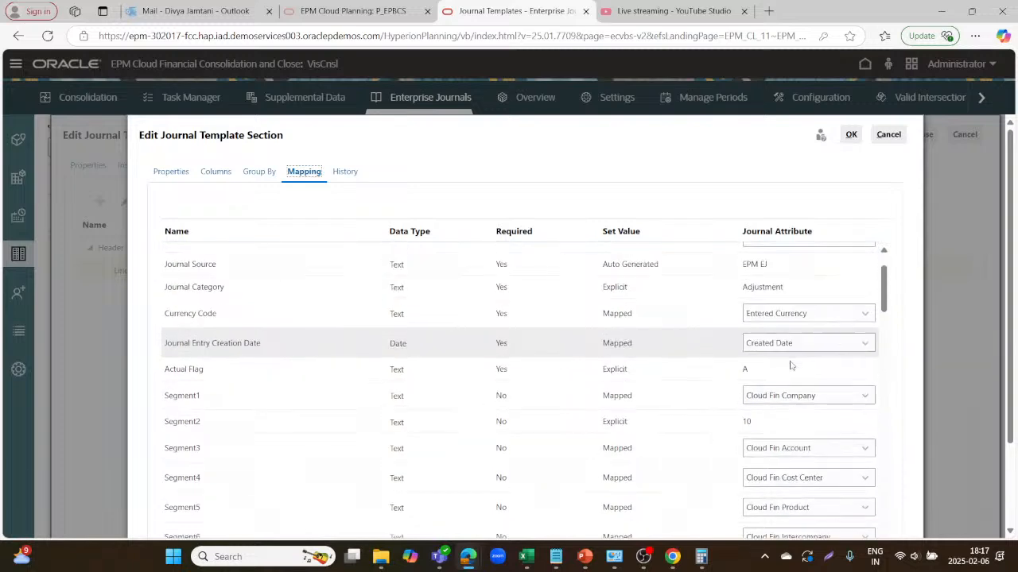
scroll(790, 361, down, 1)
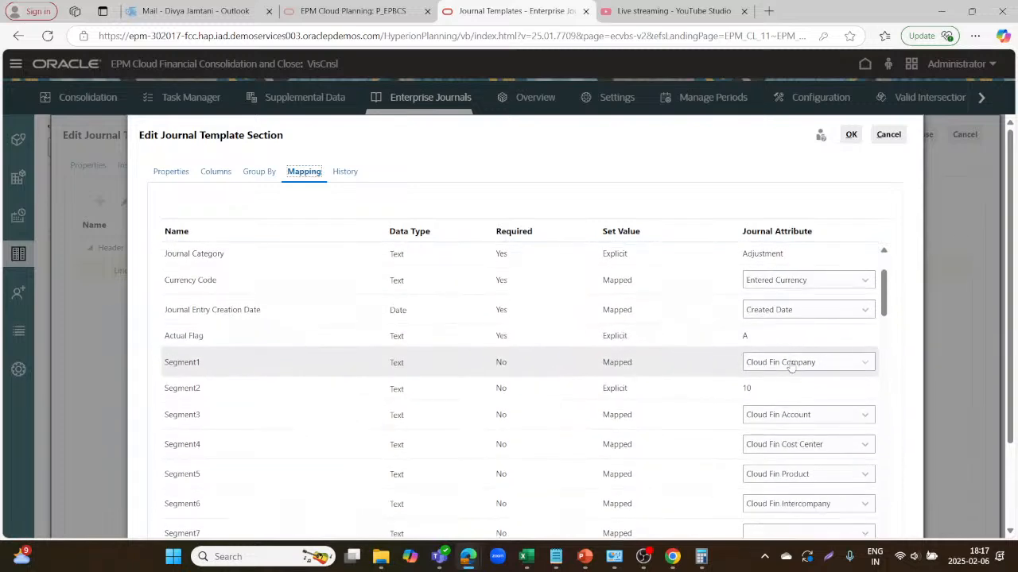
scroll(791, 366, down, 1)
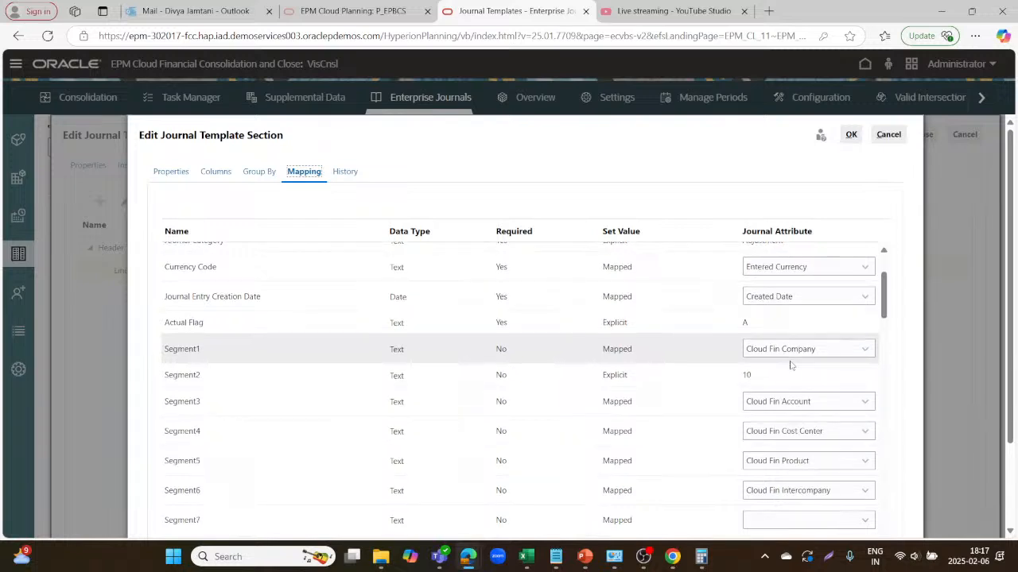
scroll(791, 366, down, 1)
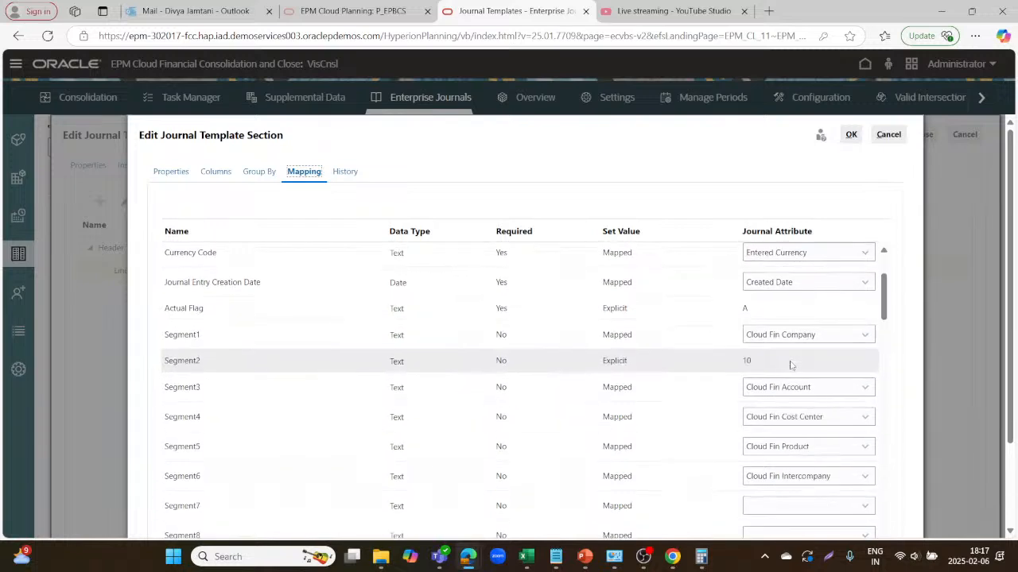
scroll(791, 366, down, 3)
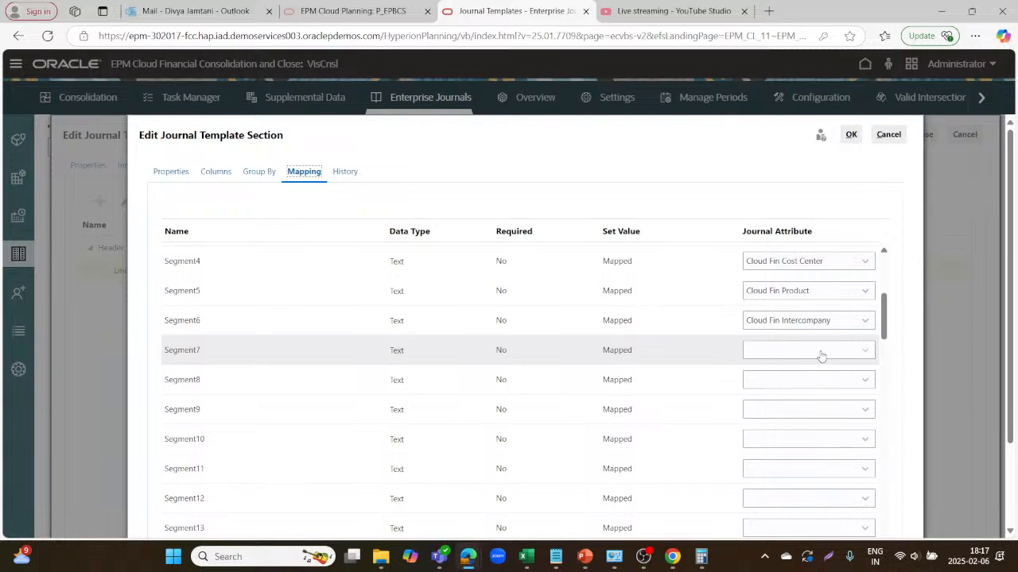
click(821, 355)
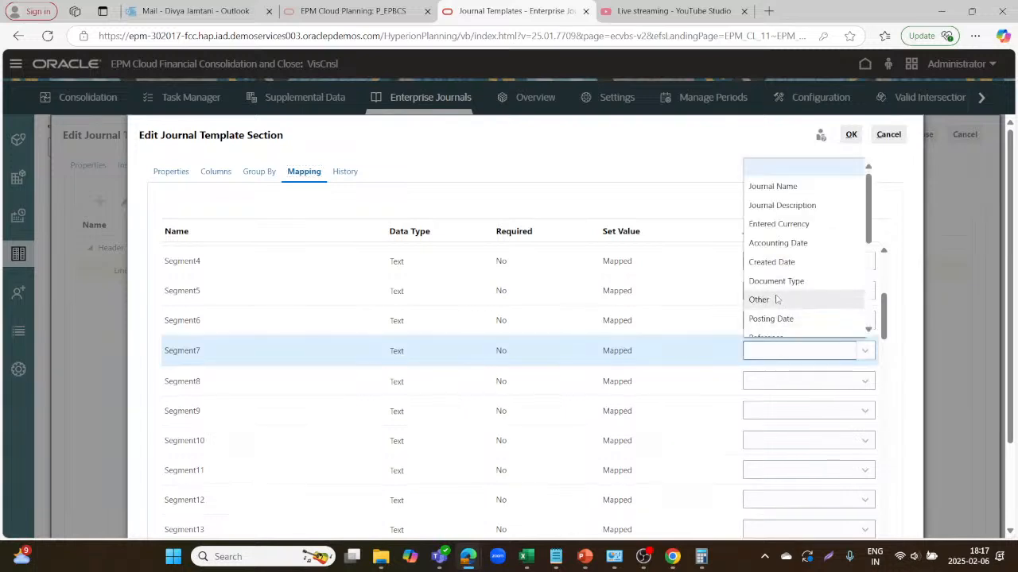
scroll(775, 297, down, 1)
scroll(776, 298, down, 2)
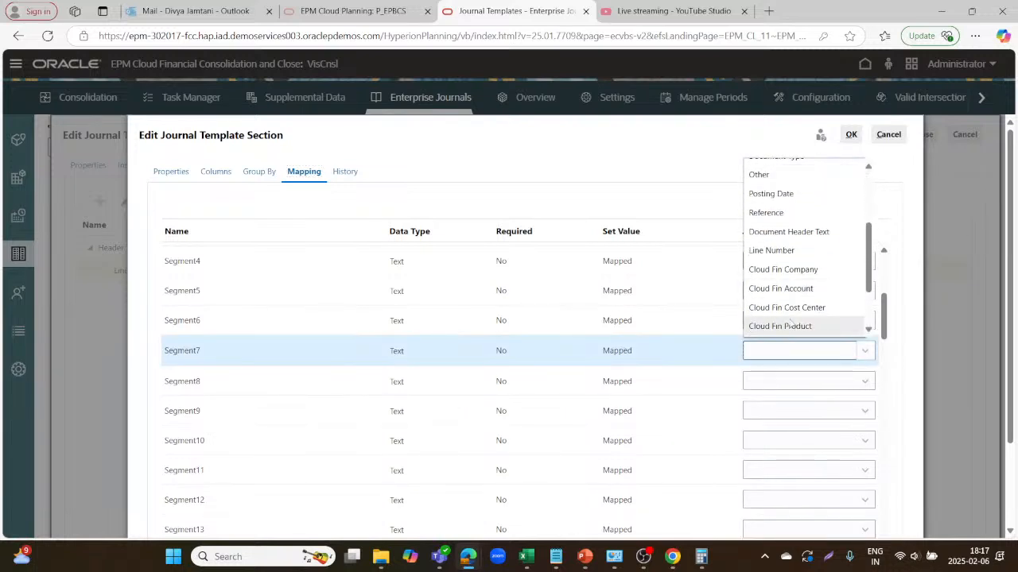
scroll(791, 322, down, 2)
click(776, 330)
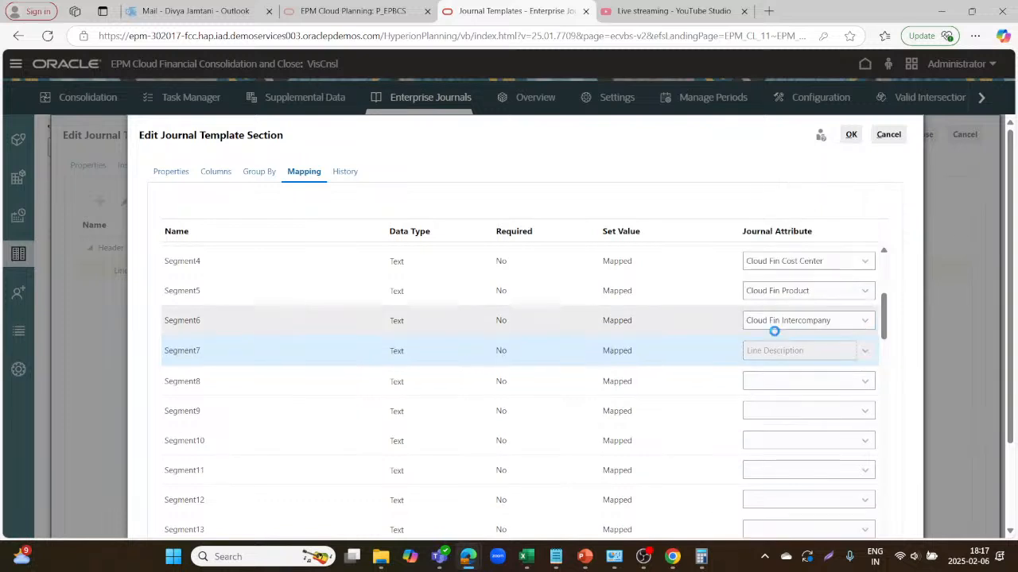
Try Accounting Date for Segment8, then clear it after the data-type mismatch warning.
click(838, 383)
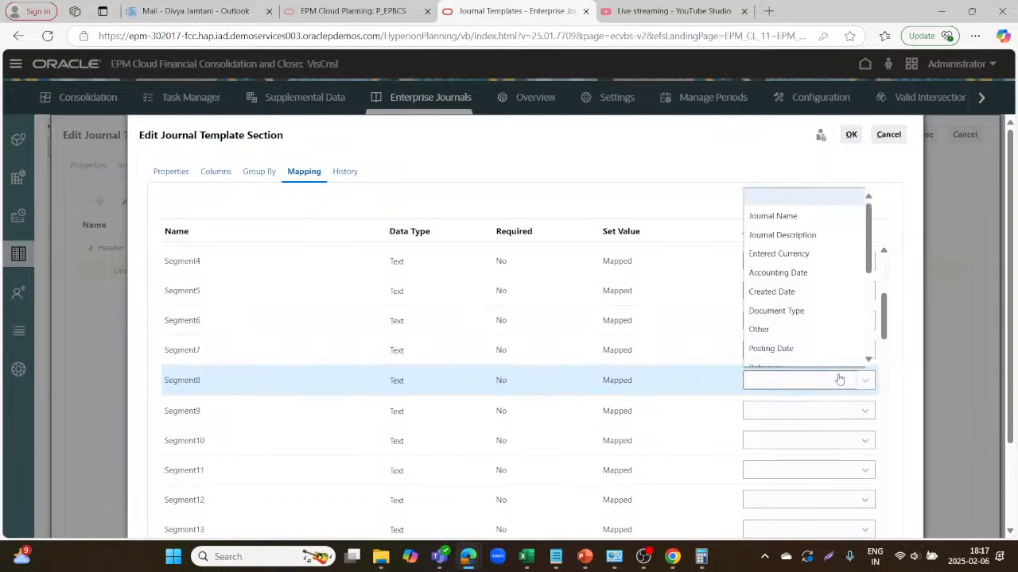
click(797, 271)
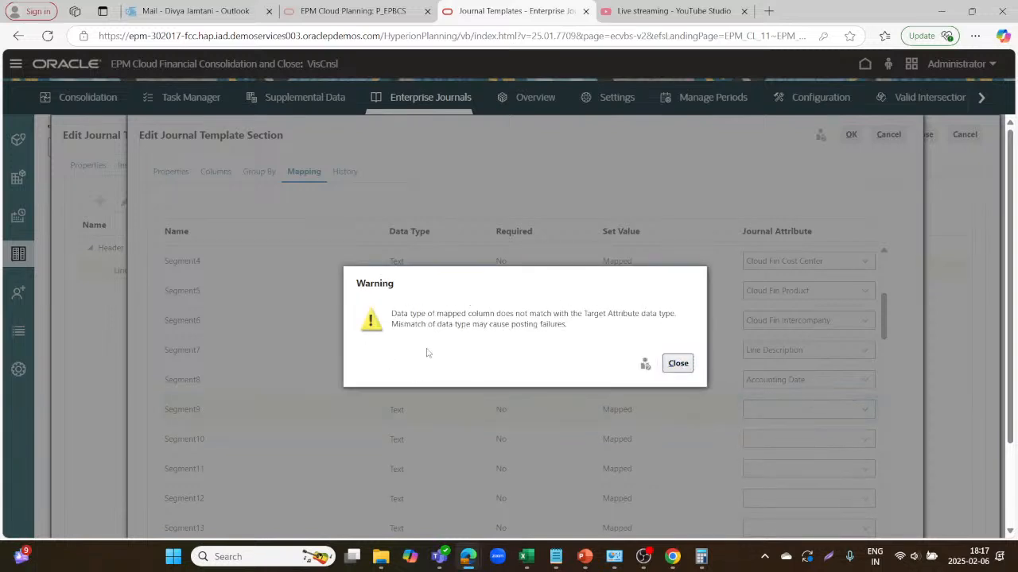
click(677, 364)
click(833, 382)
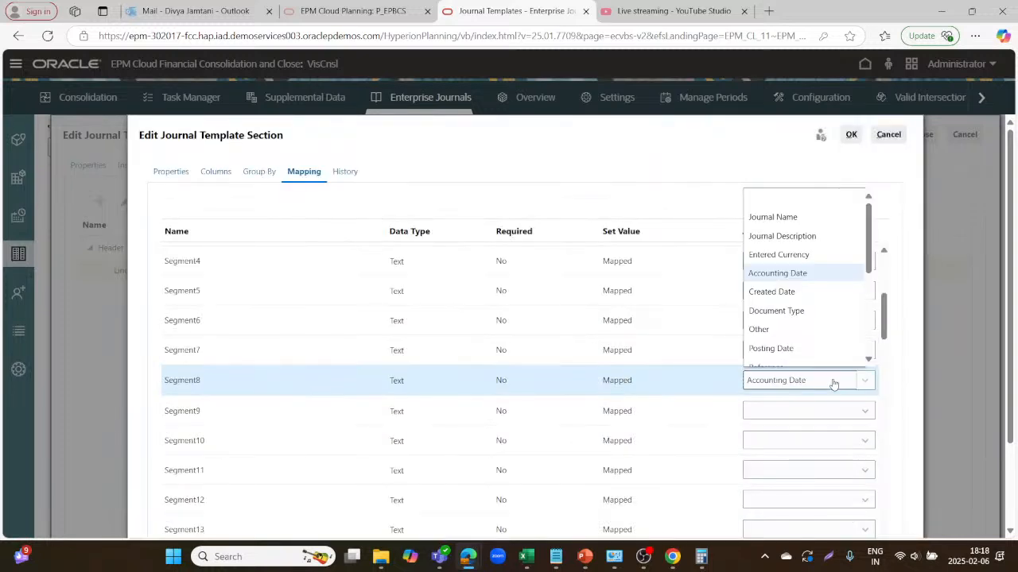
click(785, 197)
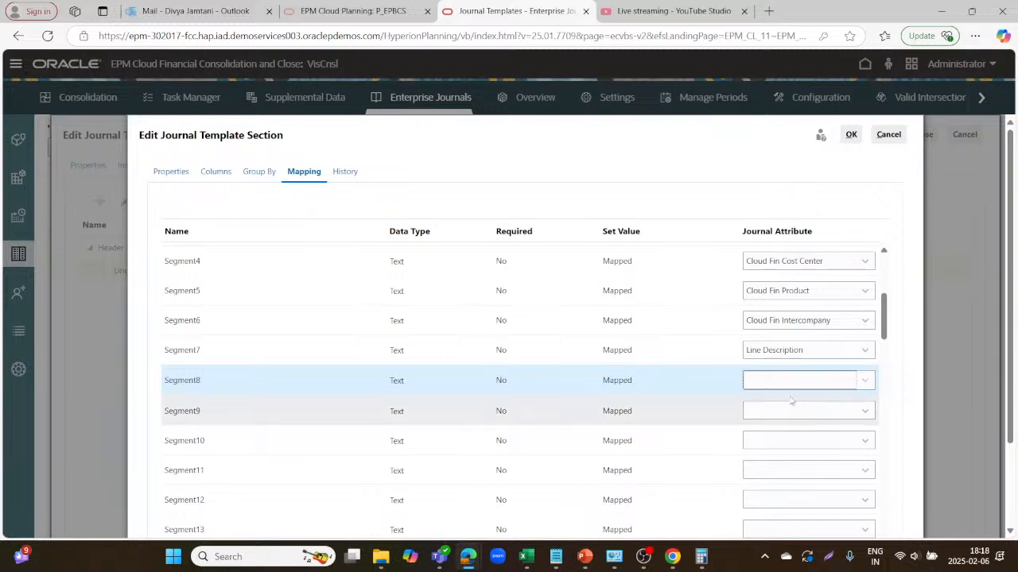
click(809, 350)
click(643, 163)
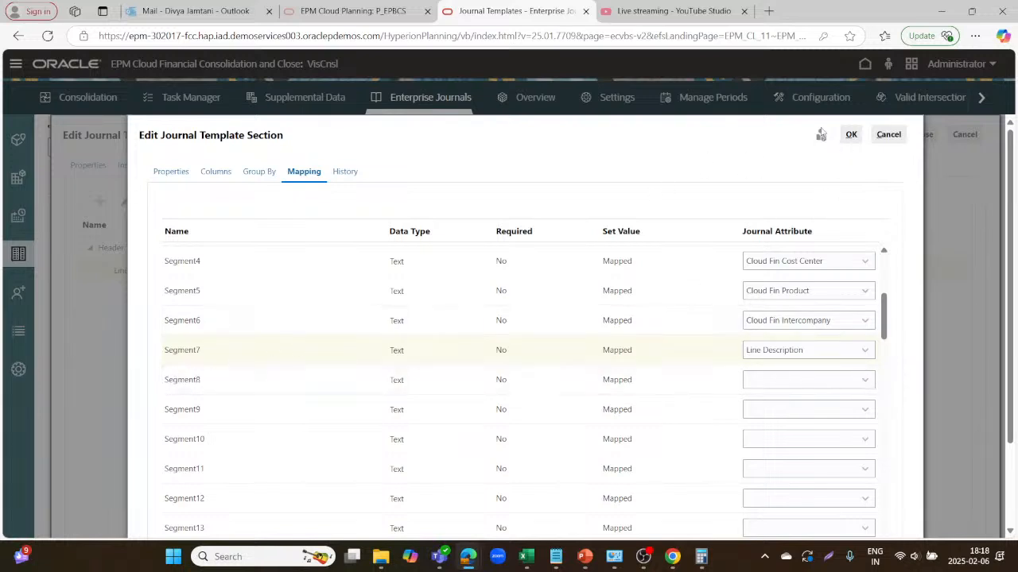
Apply the mapping changes and view the Journals settings, leaving Schedule from at End Date.
click(853, 134)
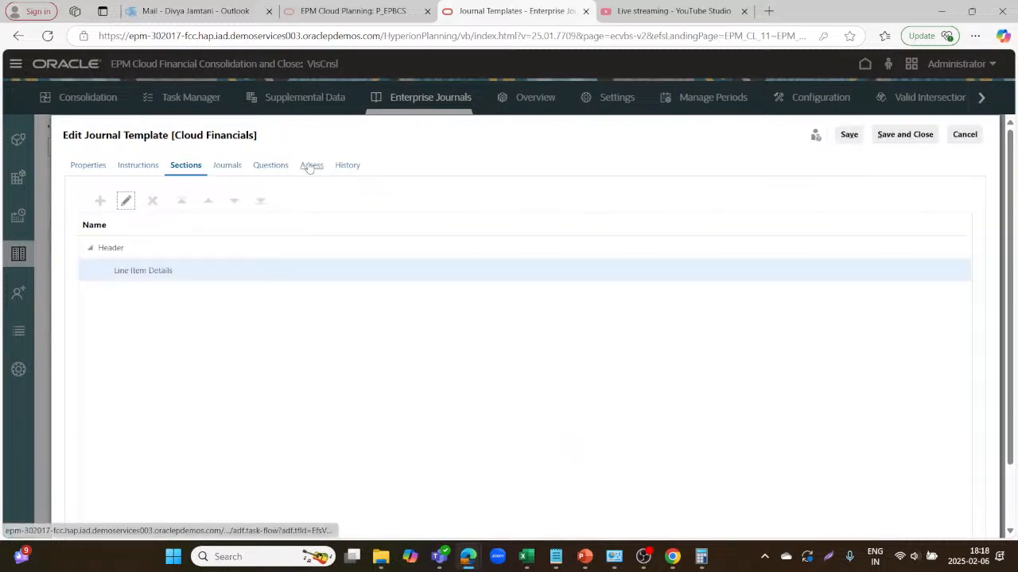
click(229, 168)
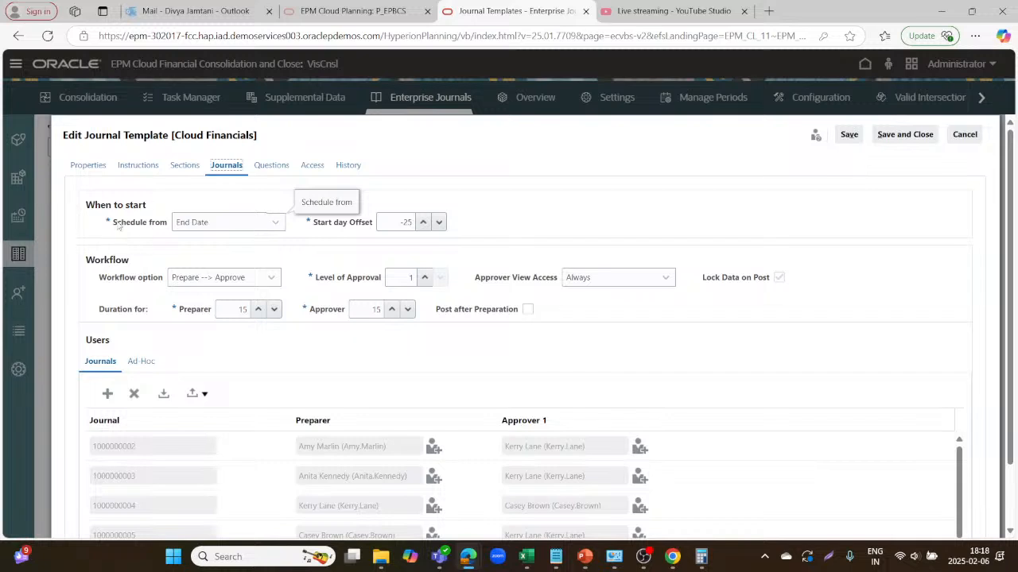
click(274, 223)
click(262, 200)
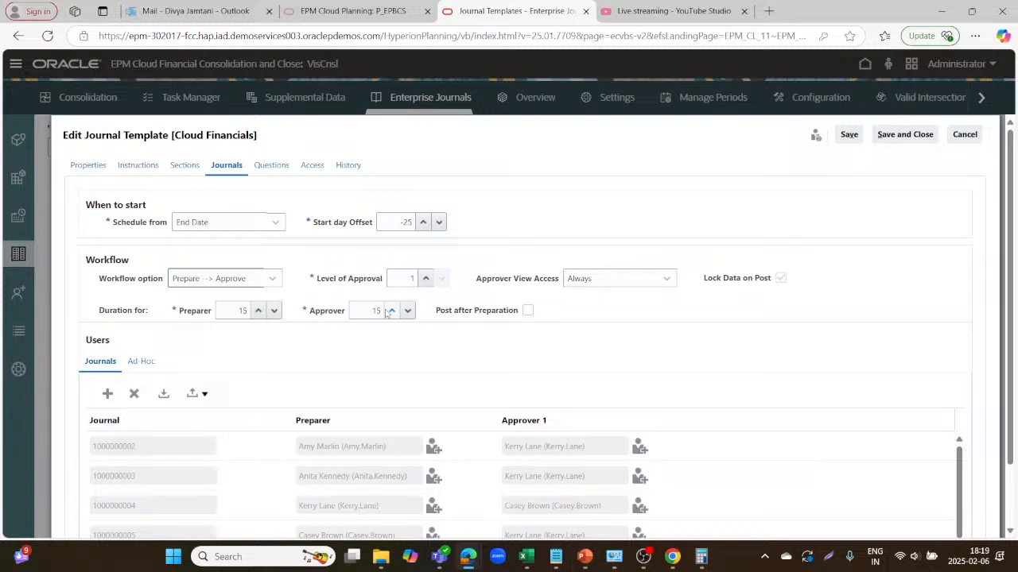
scroll(425, 361, down, 1)
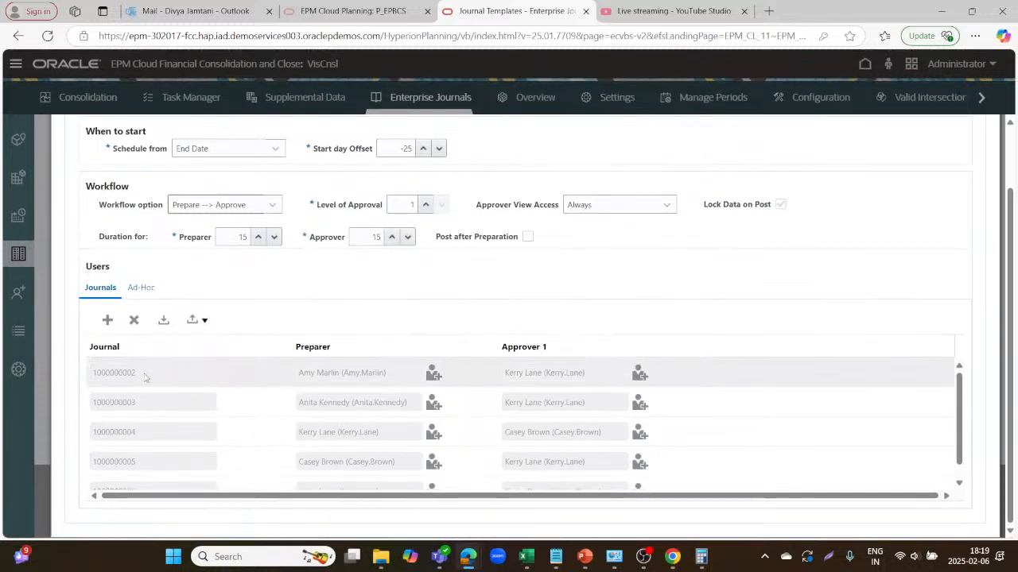
mouse_move(166, 377)
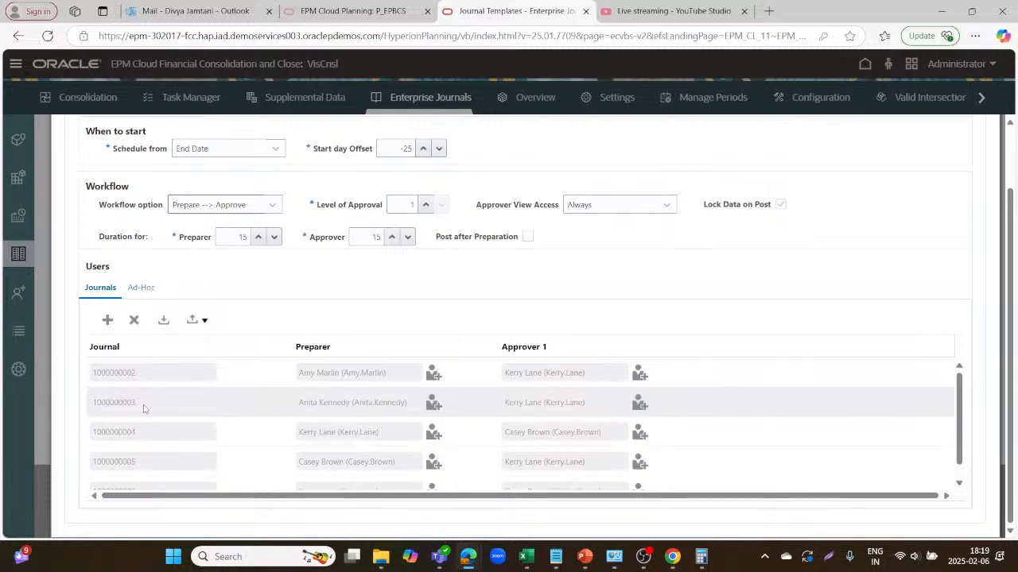
mouse_move(140, 412)
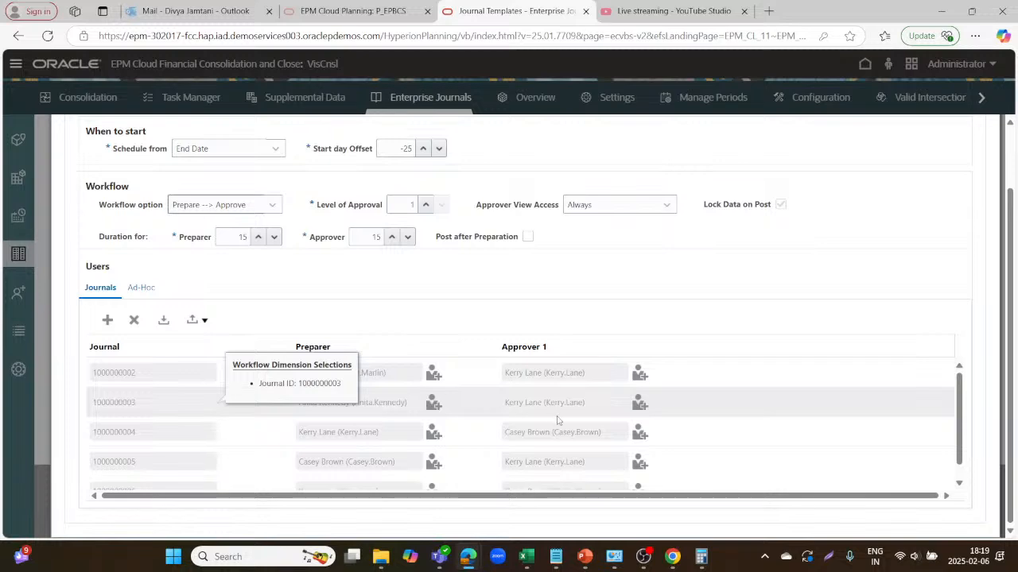
scroll(457, 429, down, 1)
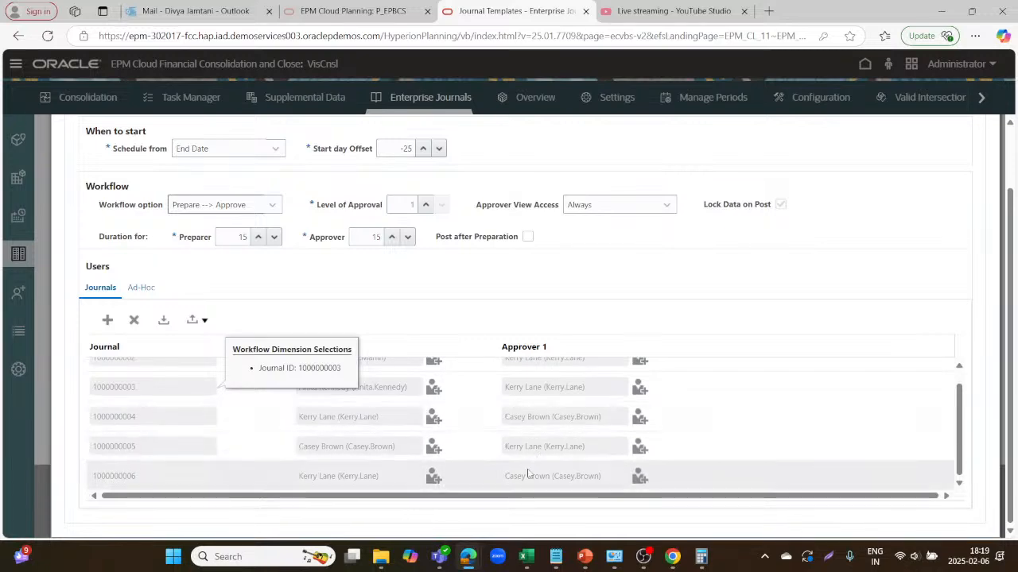
scroll(527, 473, up, 3)
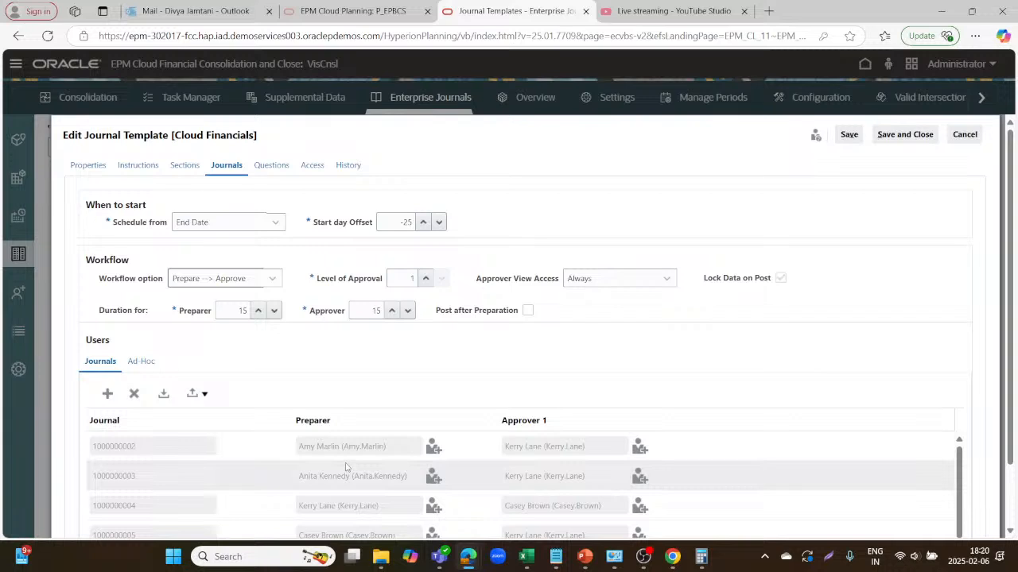
Review the template's preparer question, then view its Access settings, which have no viewers.
click(271, 165)
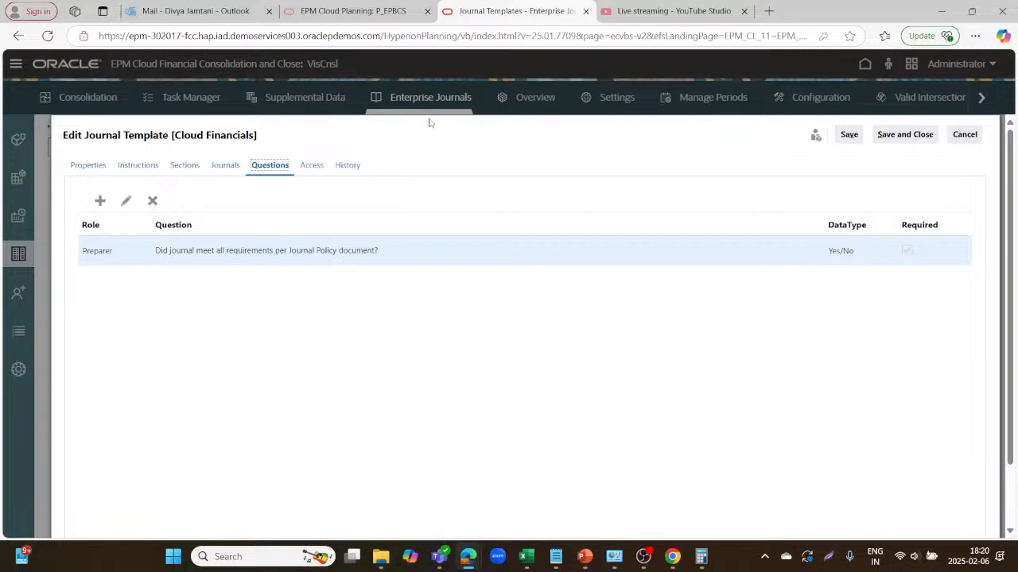
click(310, 165)
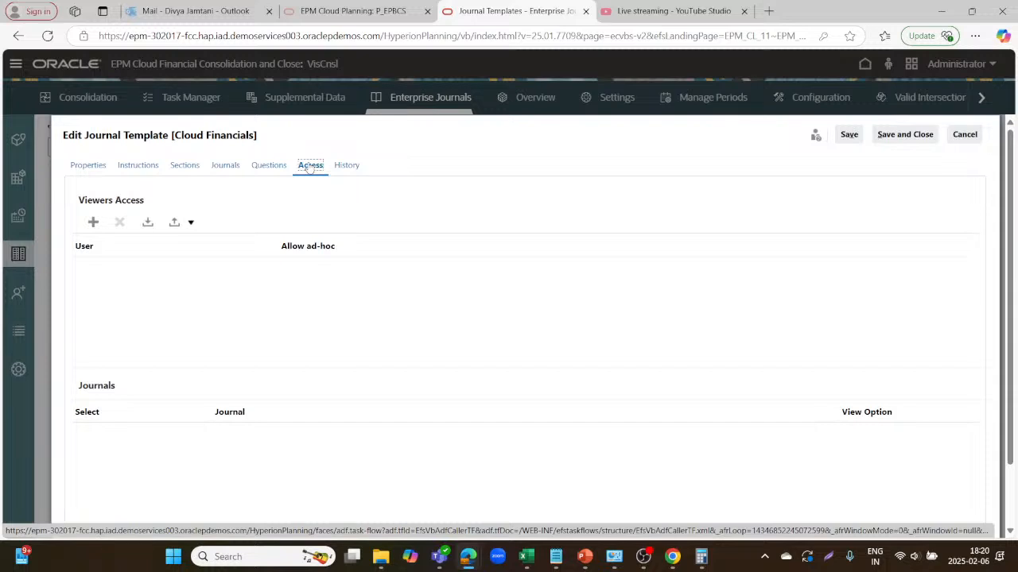
click(93, 221)
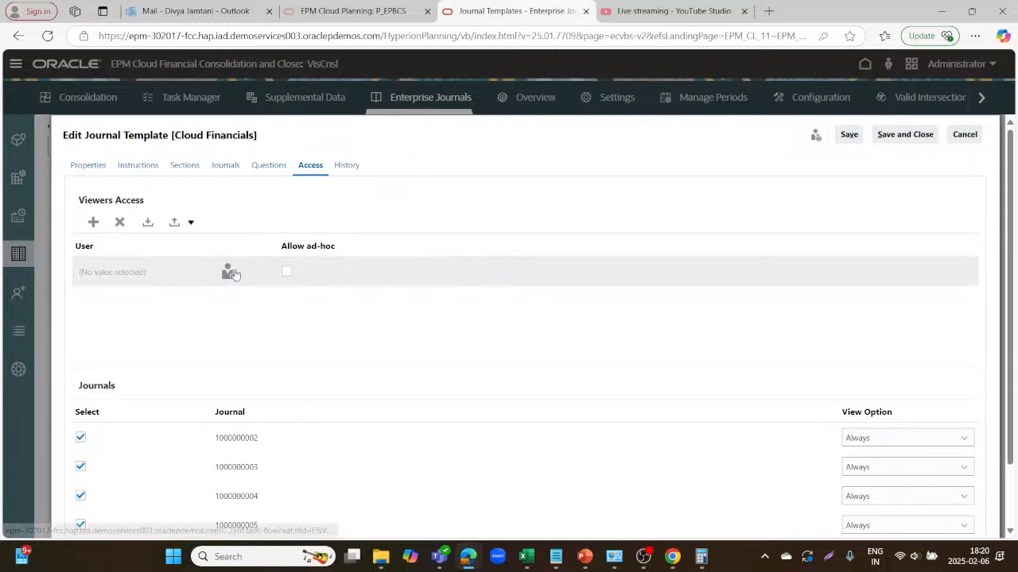
scroll(484, 497, down, 2)
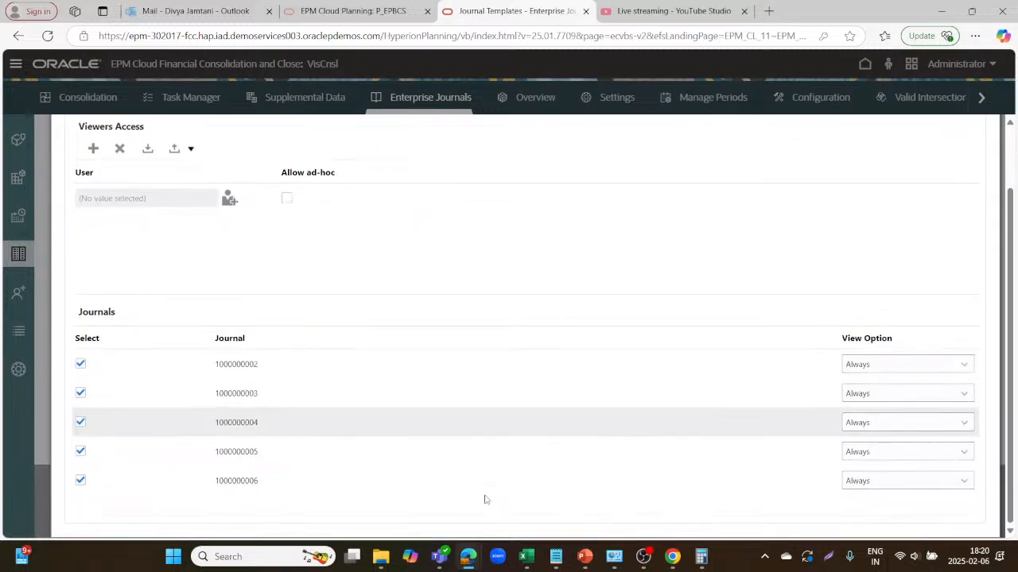
scroll(484, 499, up, 2)
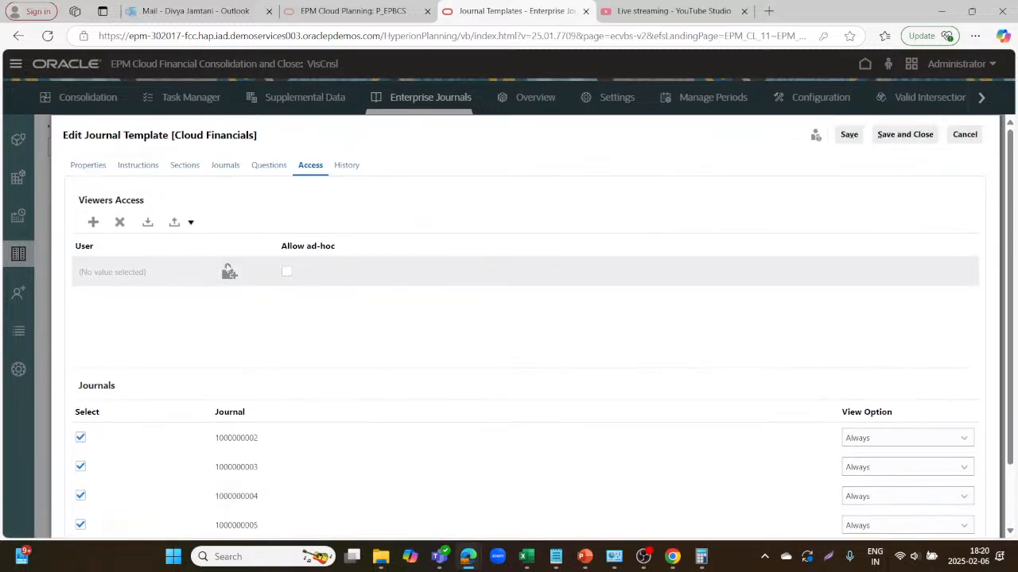
click(228, 272)
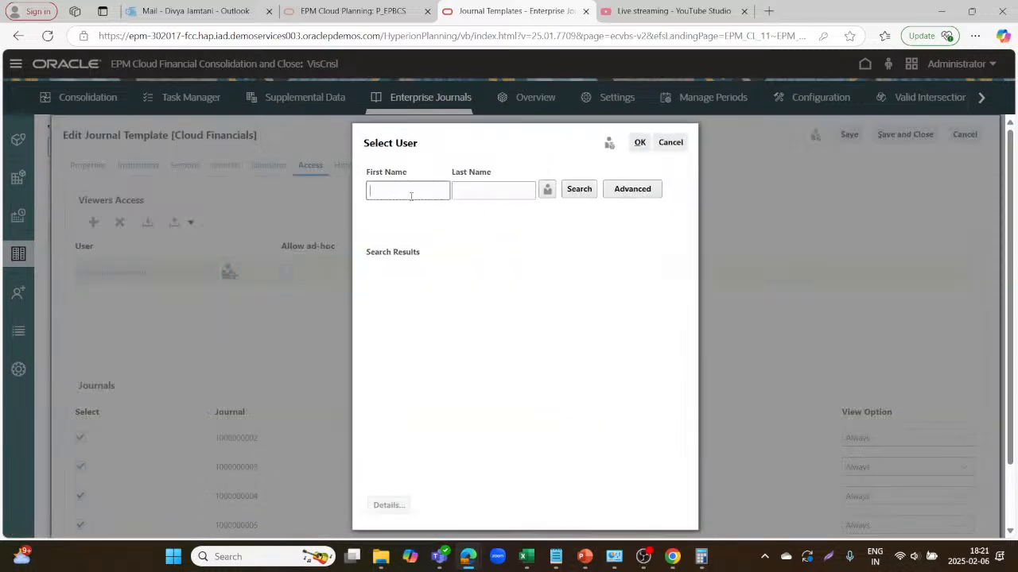
text(Case)
click(579, 189)
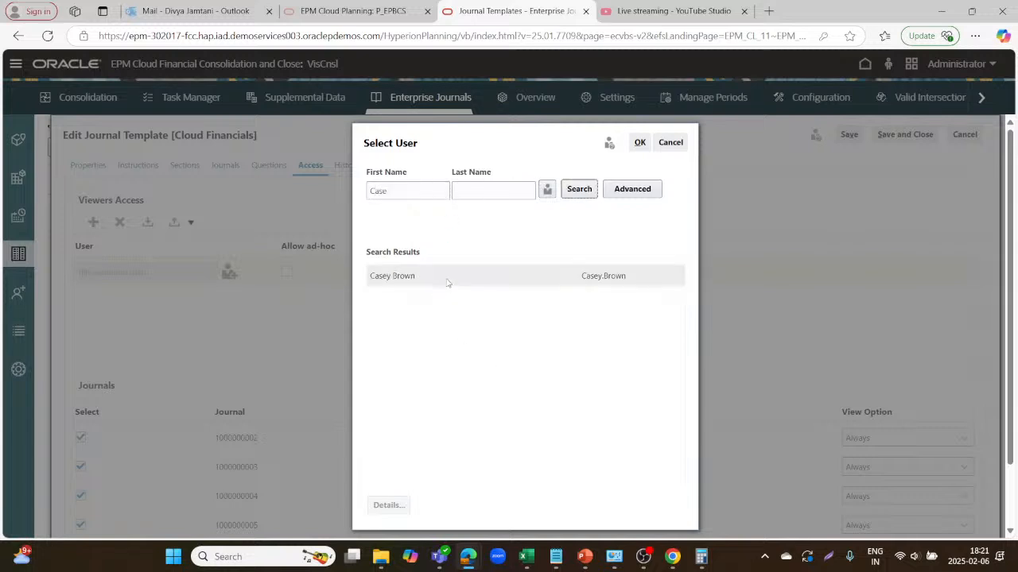
click(445, 277)
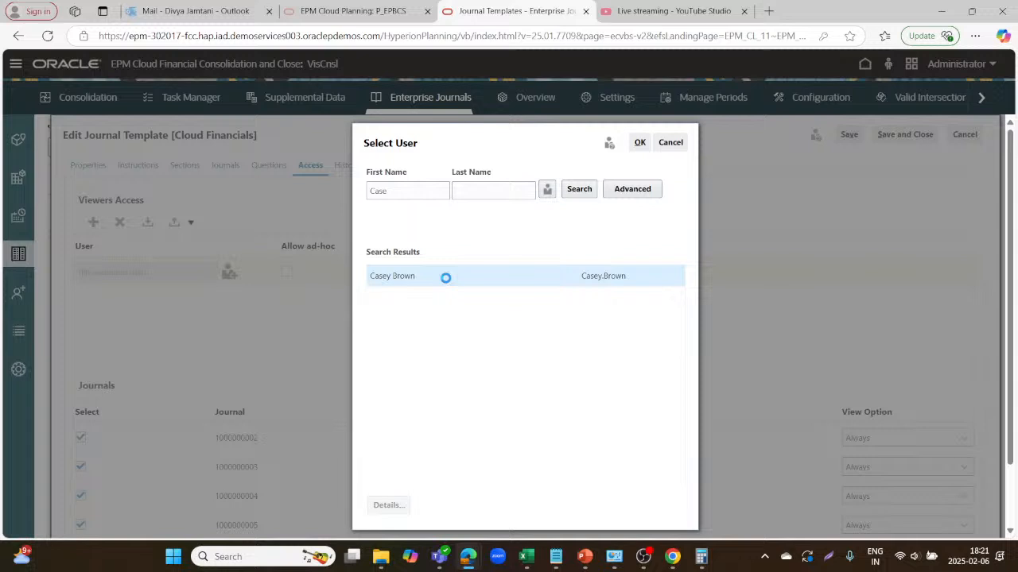
click(640, 145)
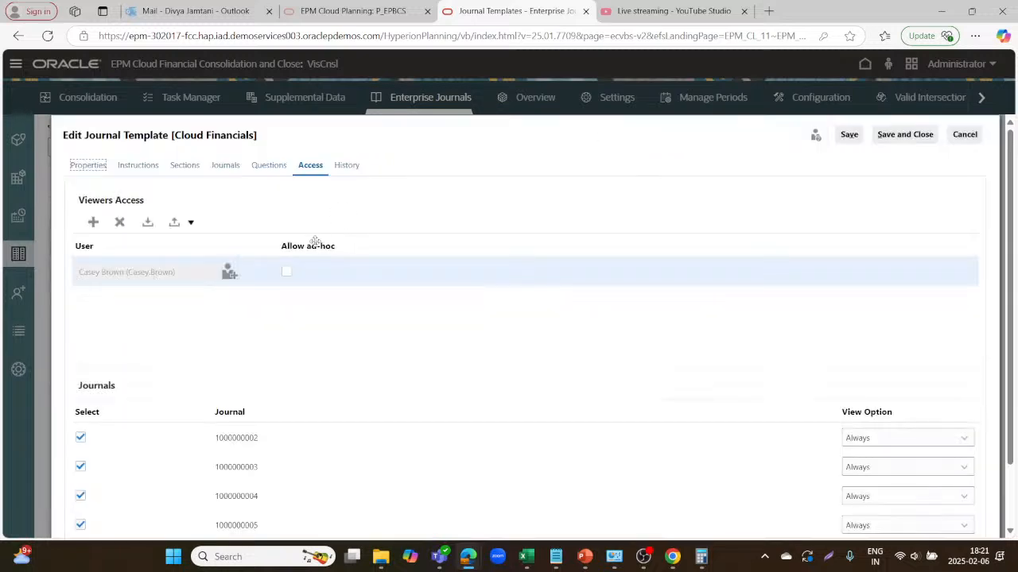
click(287, 272)
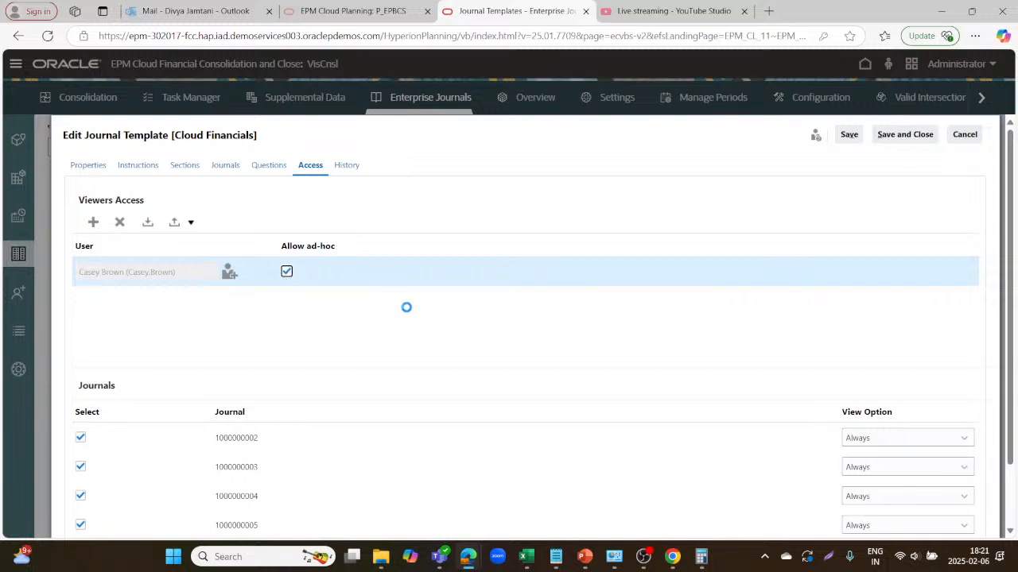
click(226, 168)
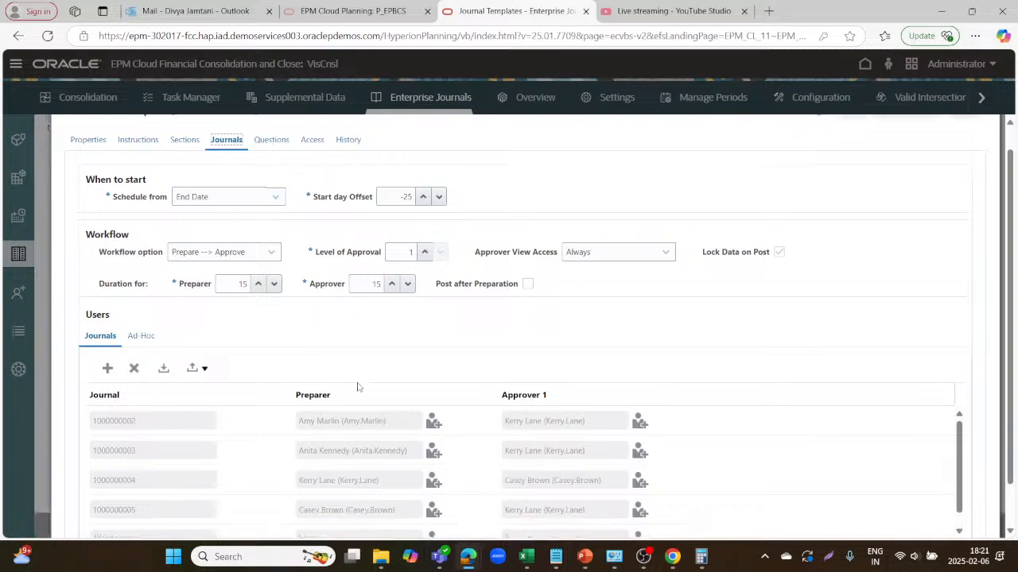
Scroll through the template's Journals settings to review them.
scroll(260, 357, down, 1)
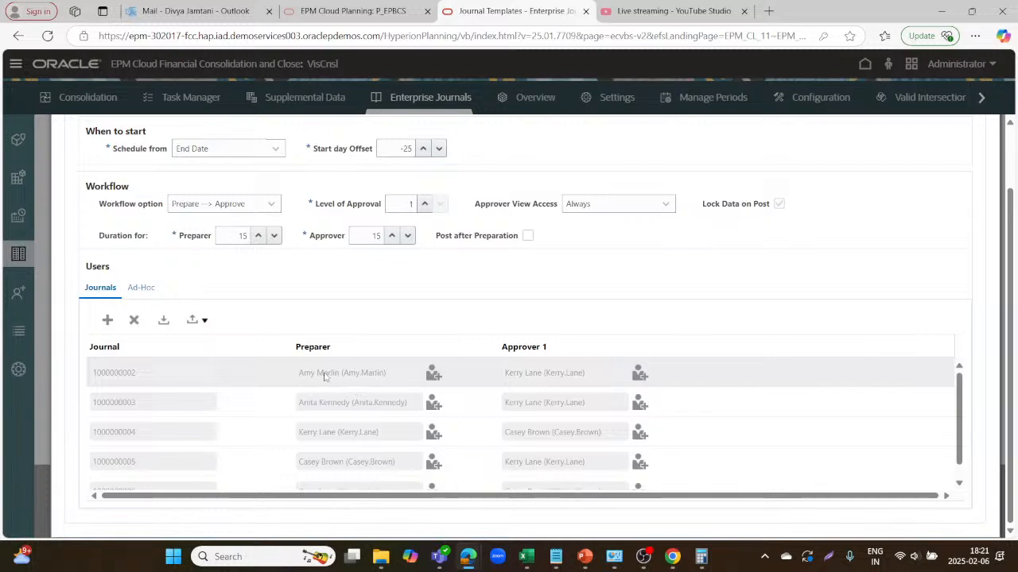
scroll(325, 377, up, 1)
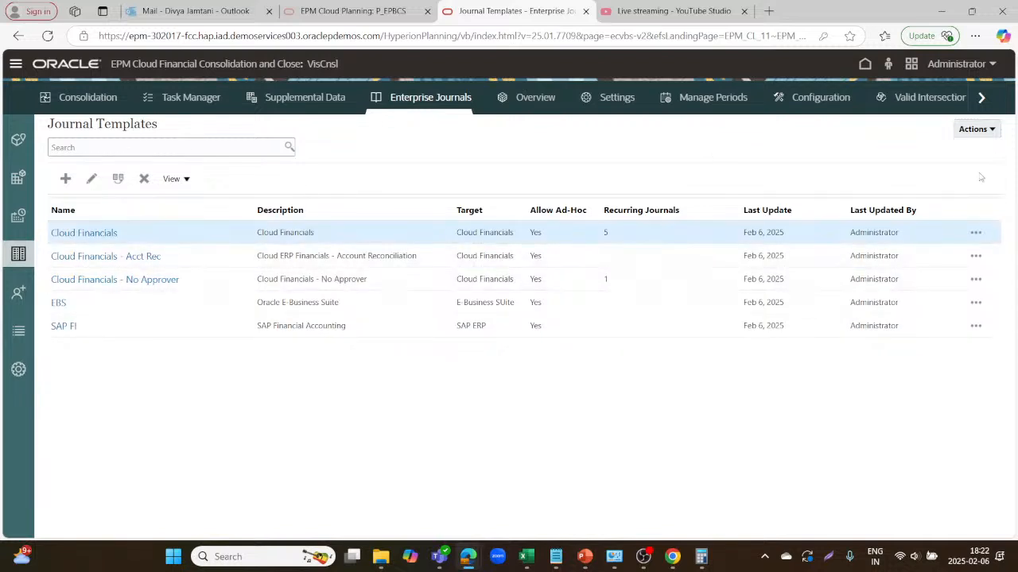
Start deploying the Cloud Financials template from the Actions menu.
click(990, 131)
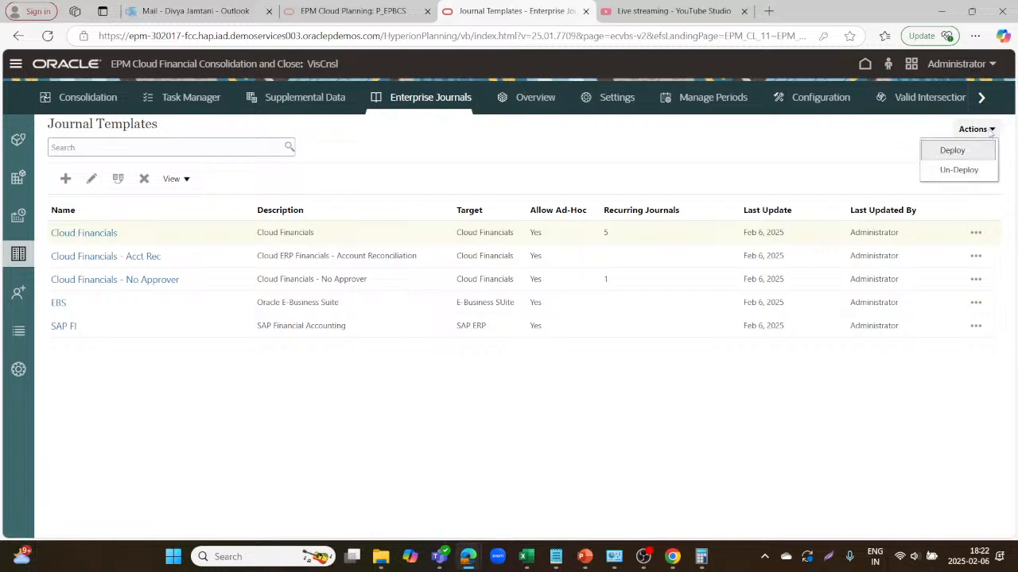
click(953, 154)
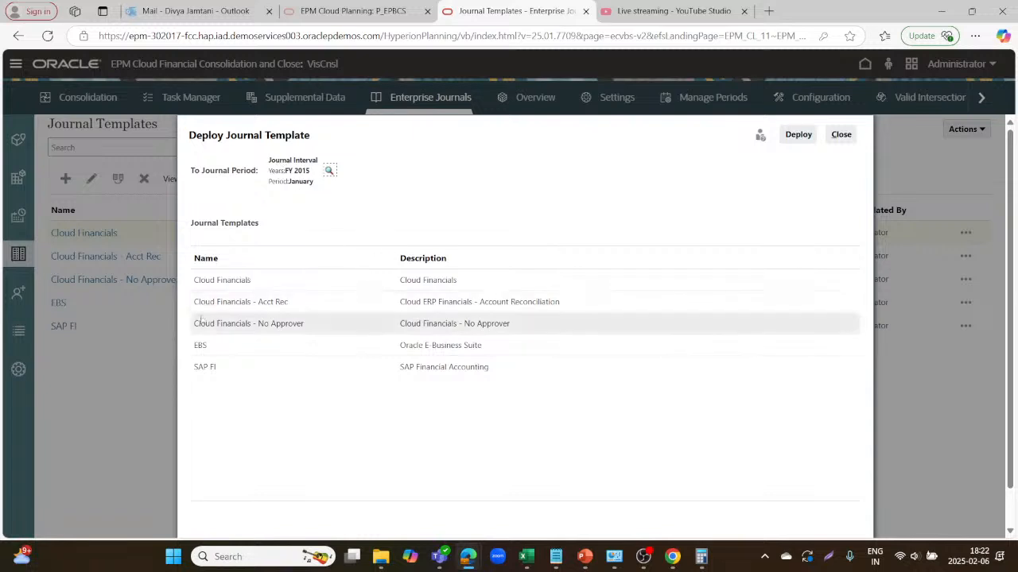
click(271, 282)
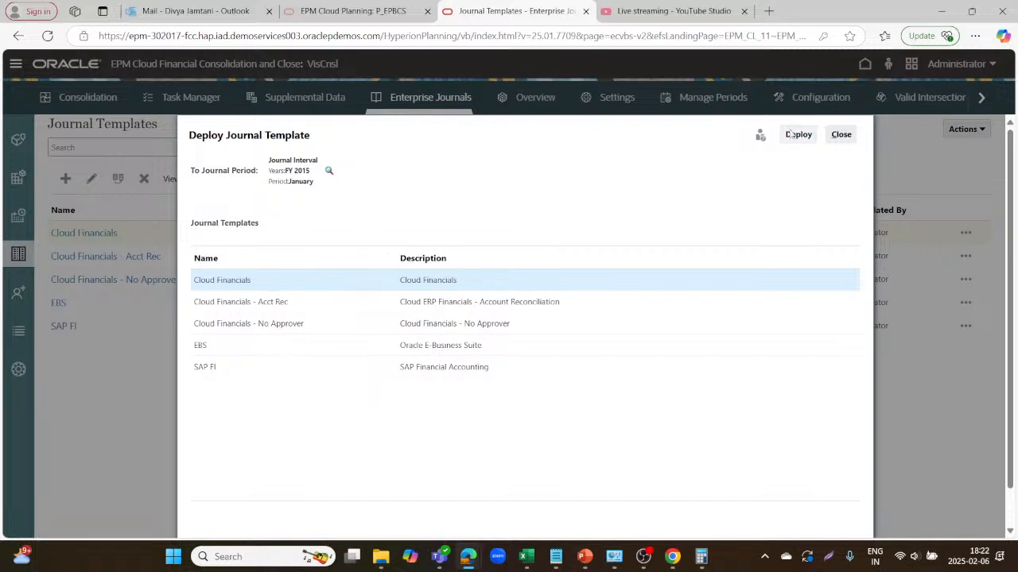
click(799, 134)
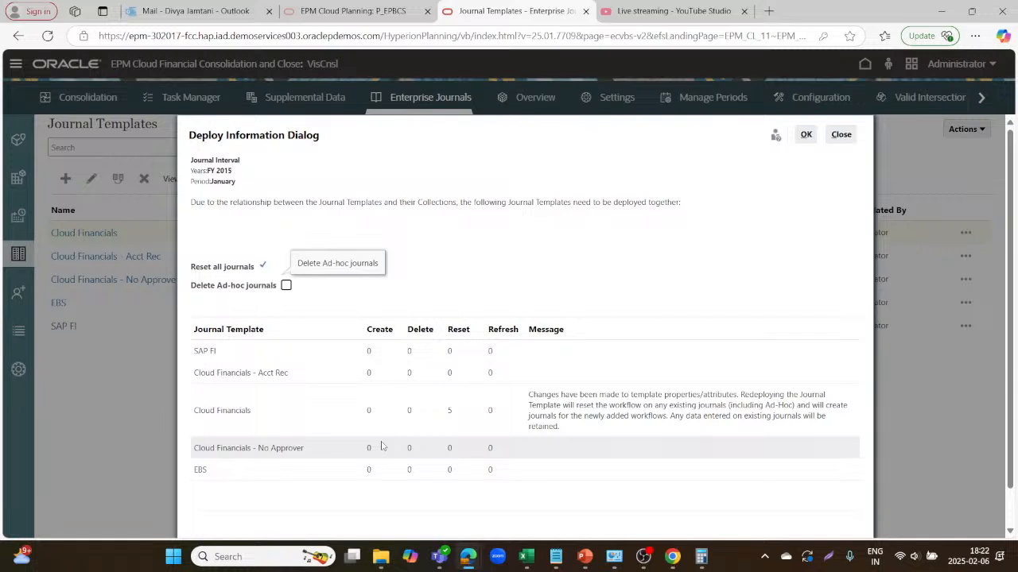
Confirm the FY 2015 January deployment with journals reset, check all 5 succeeded, and close.
click(364, 413)
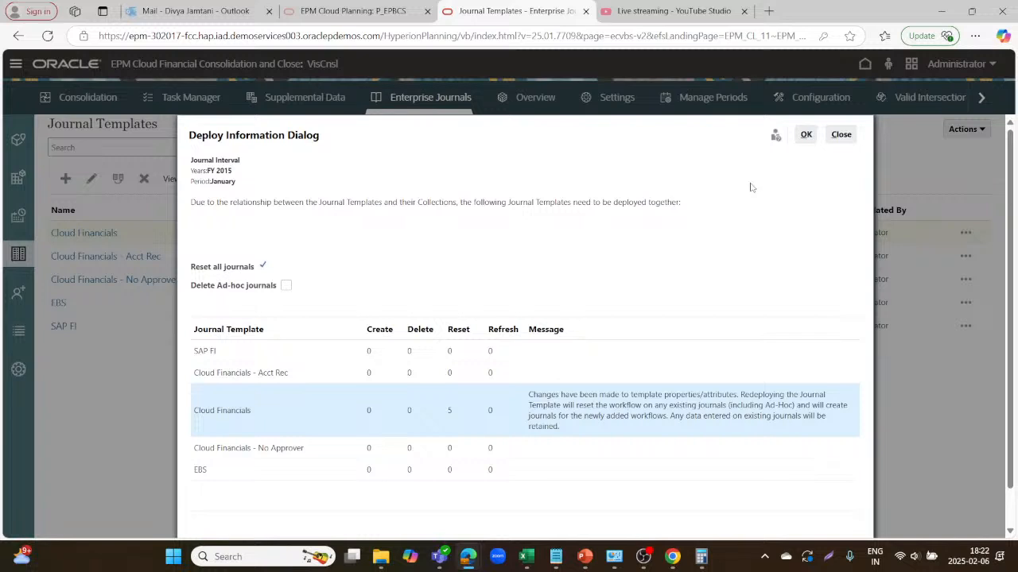
click(803, 138)
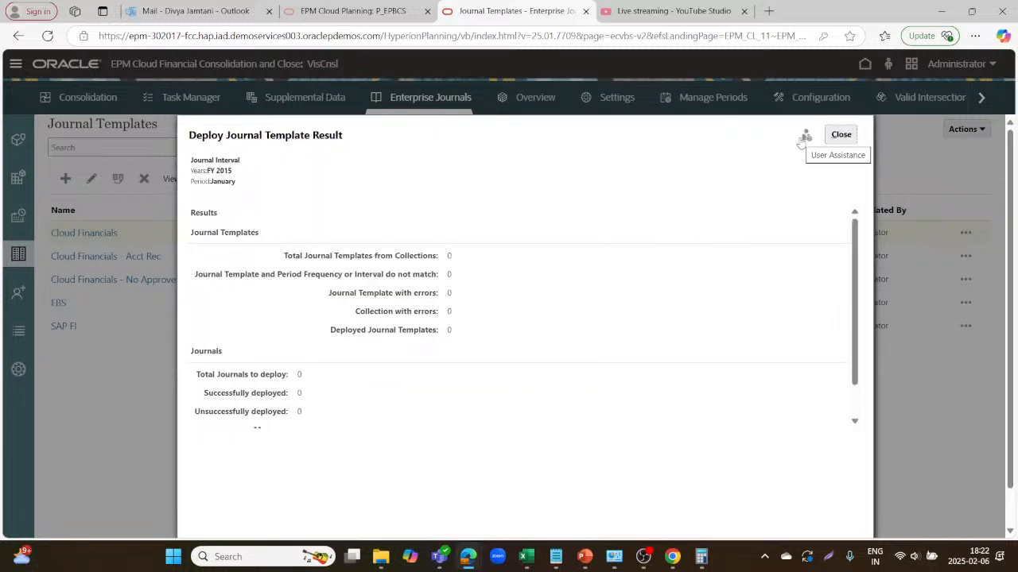
scroll(599, 329, down, 1)
scroll(599, 327, down, 1)
scroll(596, 334, up, 2)
scroll(518, 420, down, 2)
scroll(519, 420, up, 2)
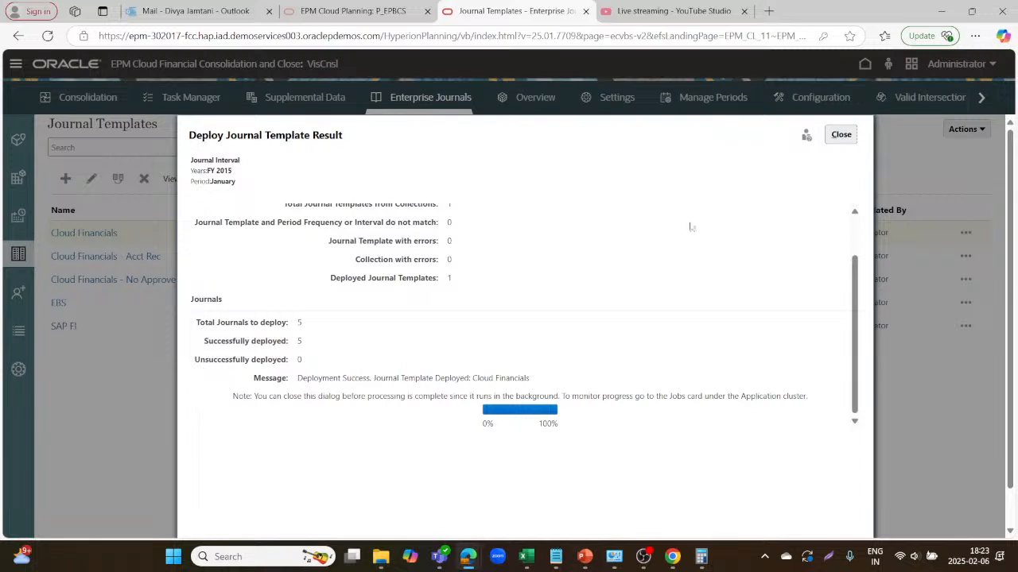
click(841, 133)
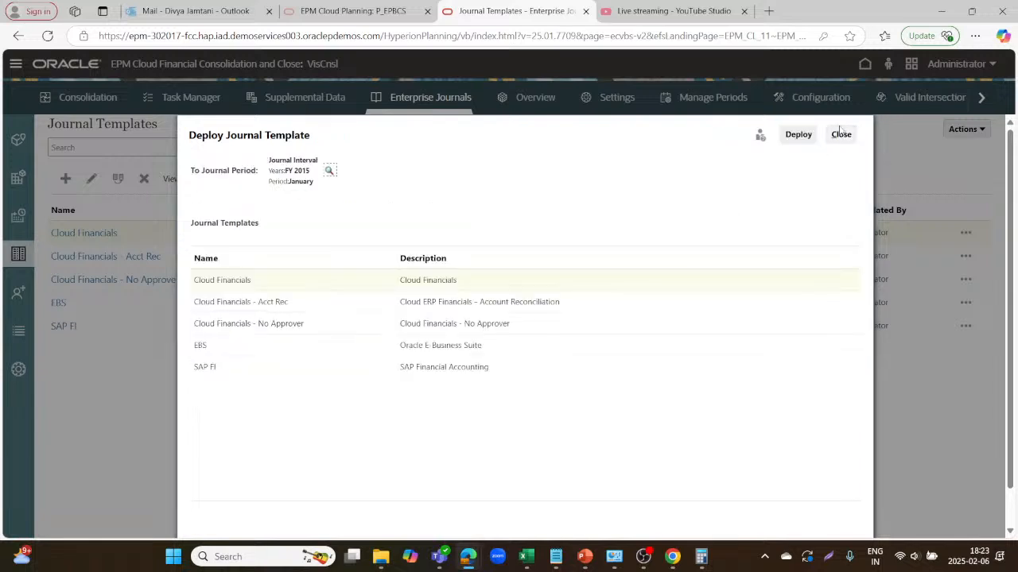
click(848, 136)
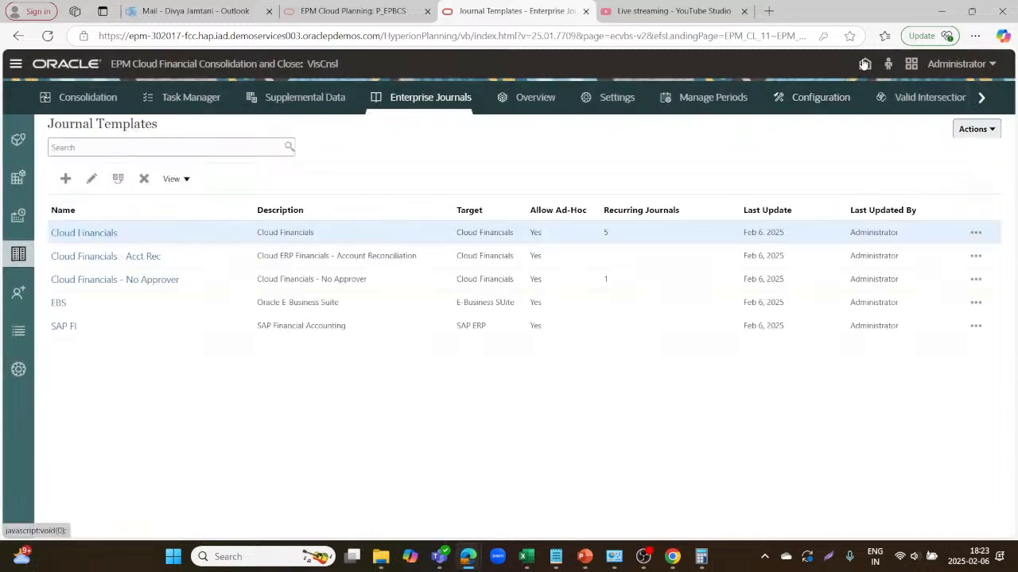
Return to the home page and open Enterprise Journals to list the 40 journals.
click(865, 64)
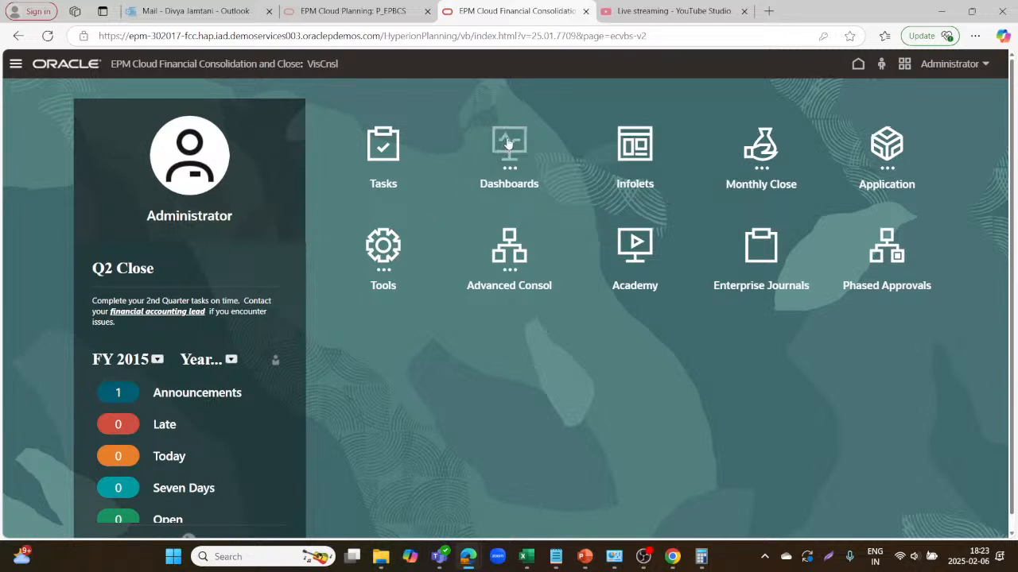
click(16, 66)
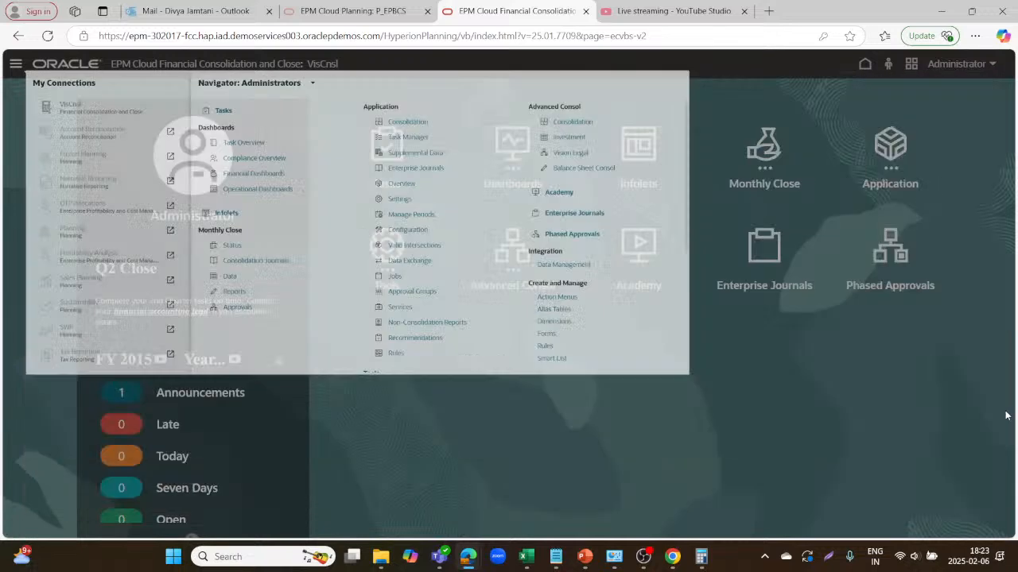
click(1006, 415)
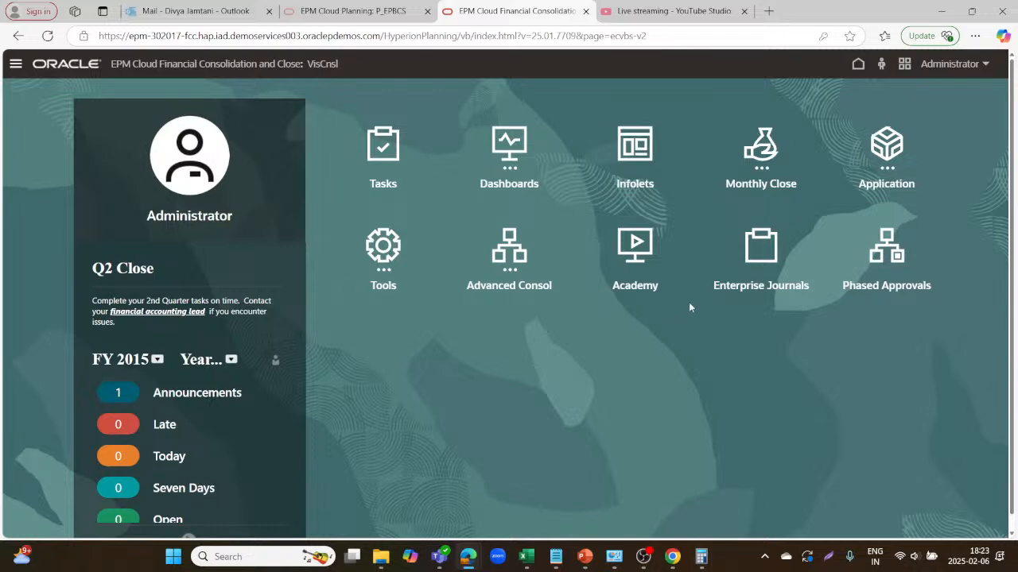
click(752, 258)
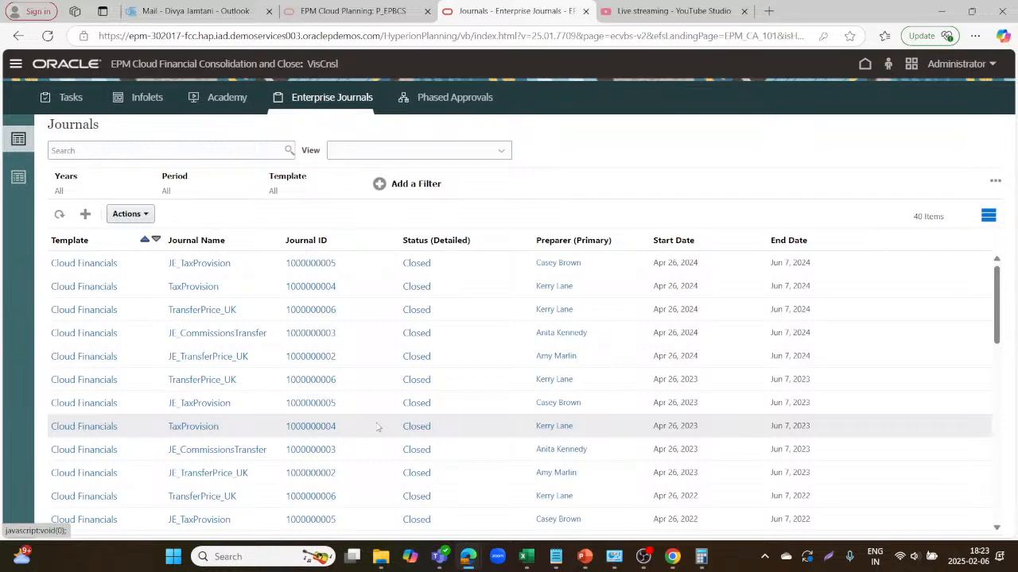
scroll(378, 428, down, 10)
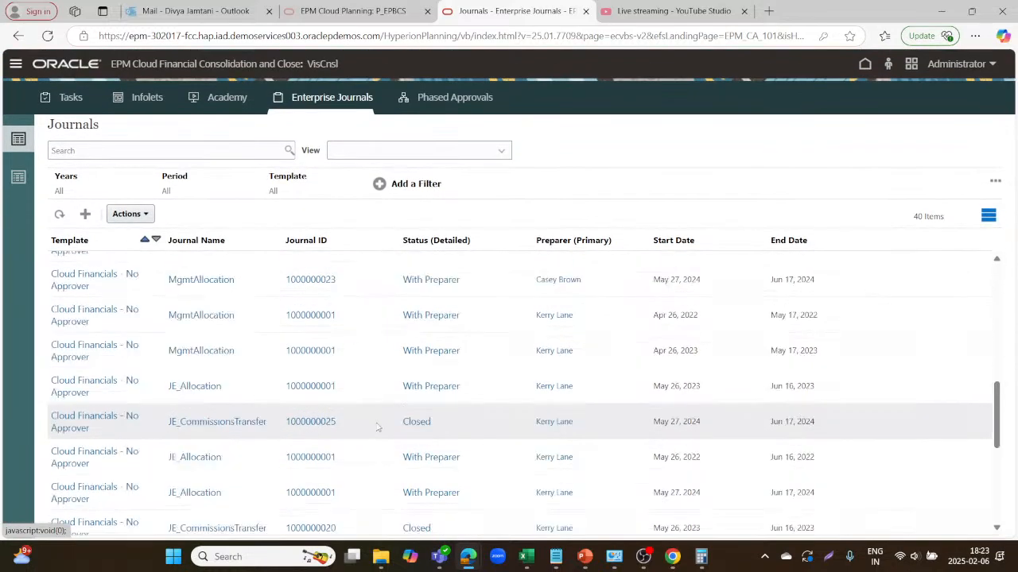
scroll(377, 427, up, 3)
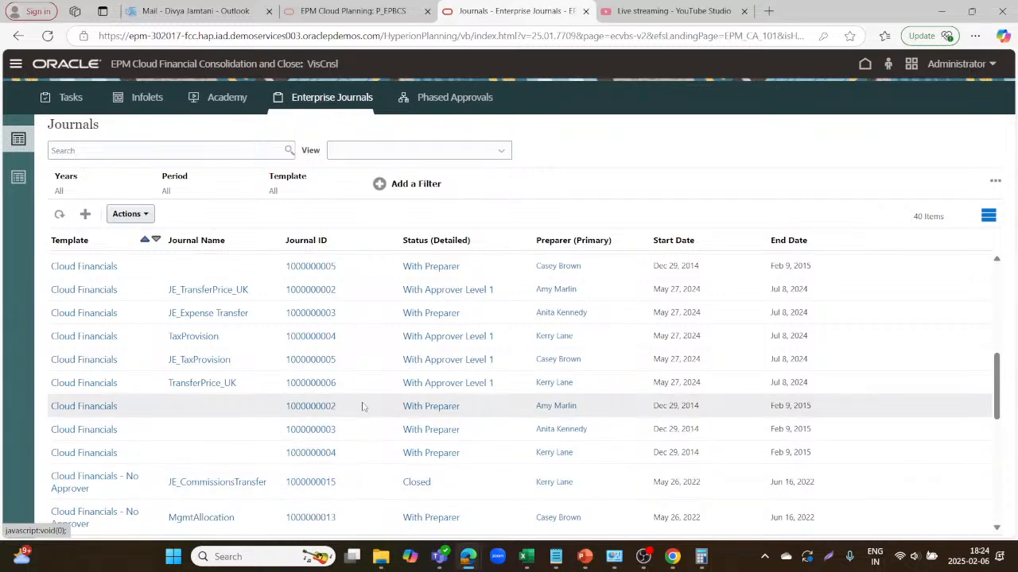
scroll(368, 411, up, 3)
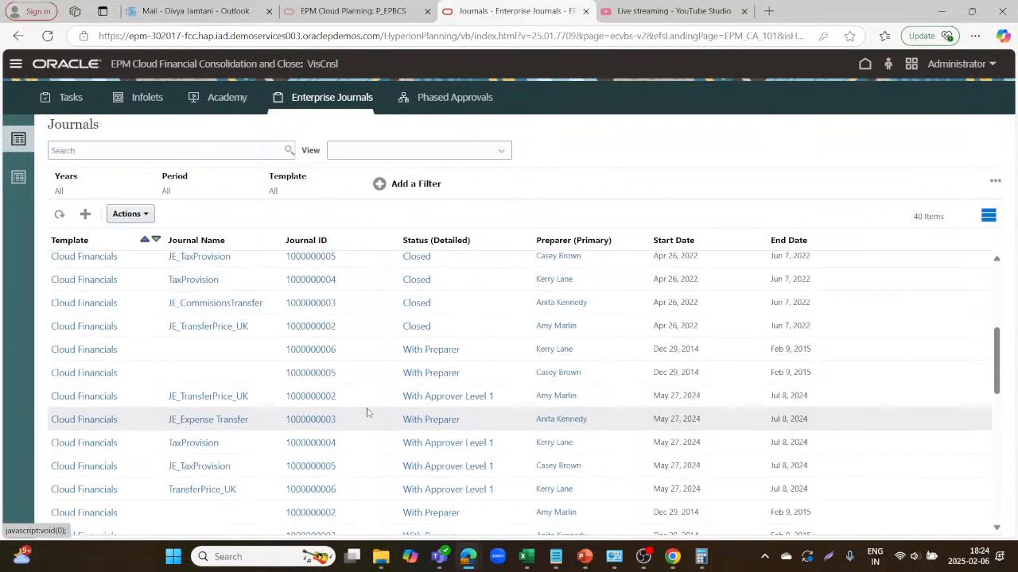
scroll(367, 412, down, 10)
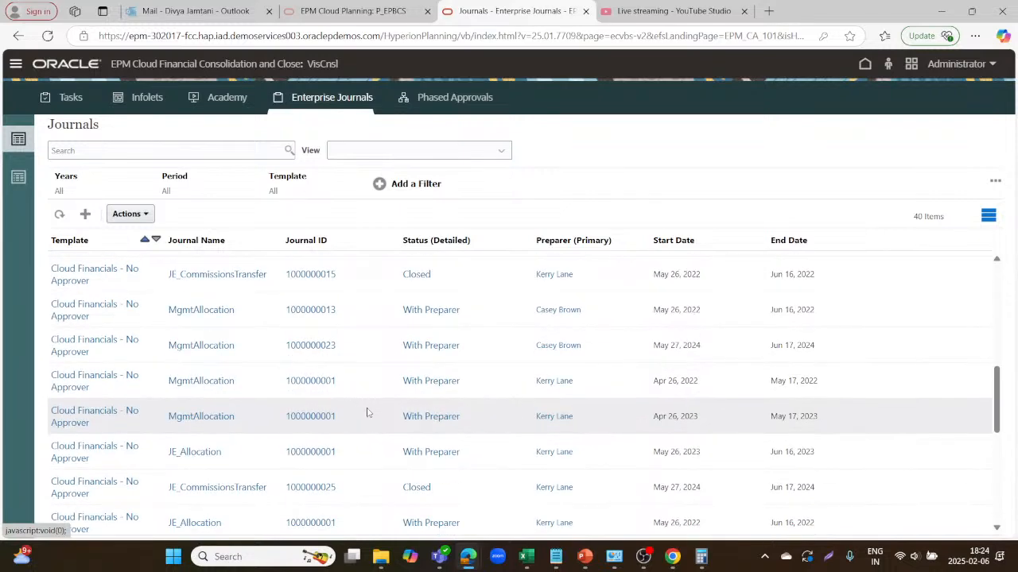
scroll(367, 411, up, 5)
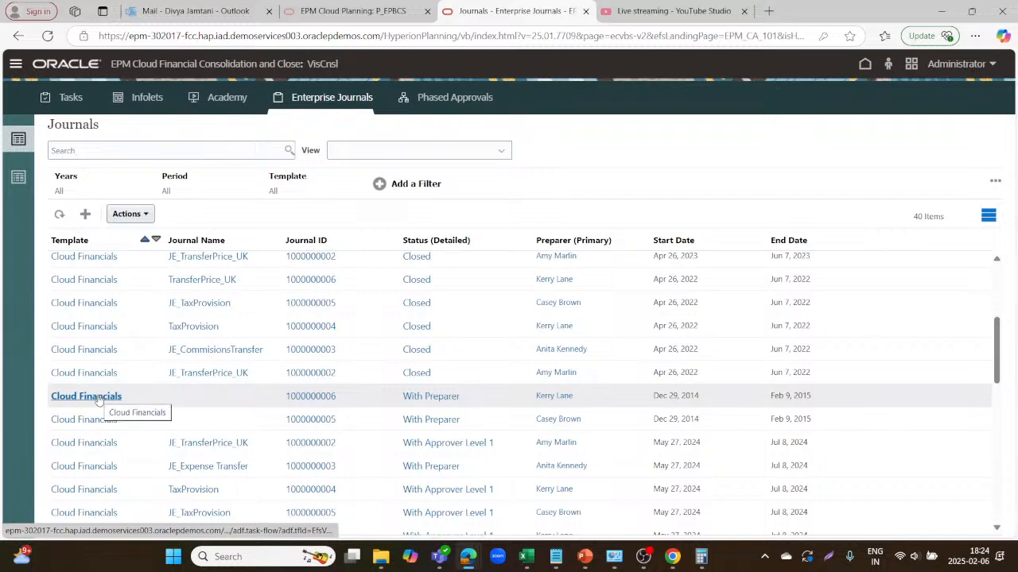
click(122, 329)
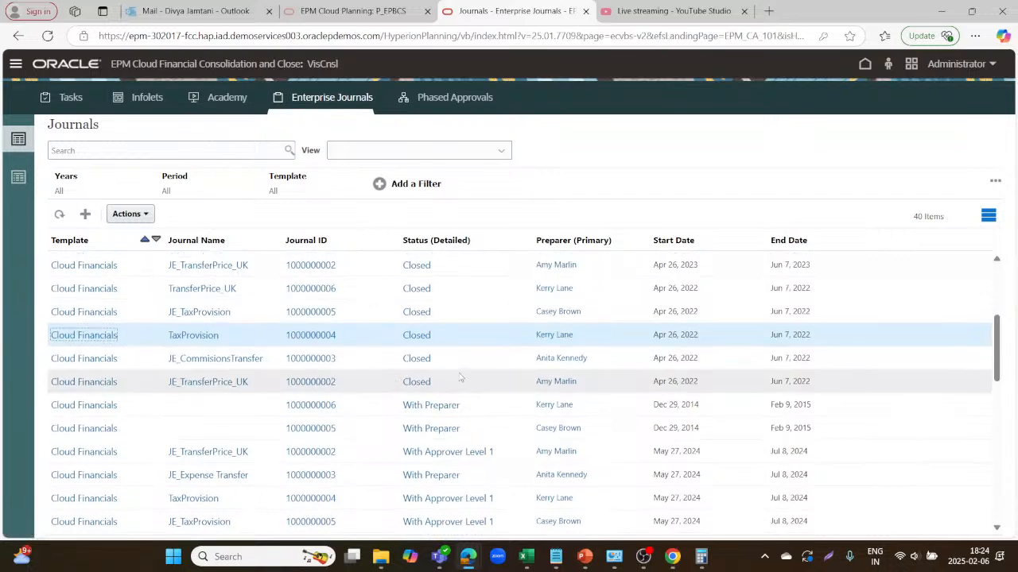
scroll(460, 377, up, 3)
scroll(459, 376, up, 1)
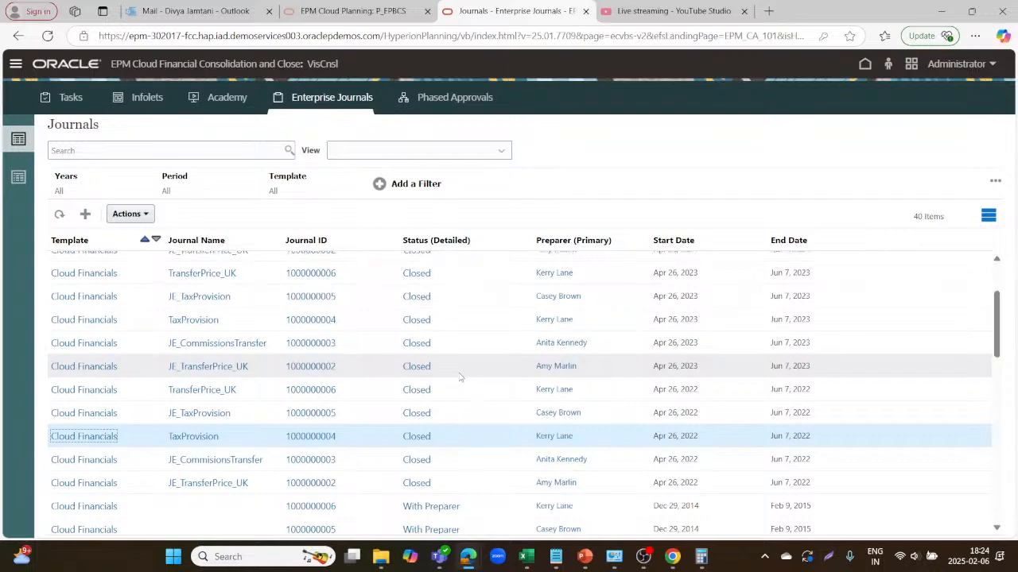
scroll(460, 377, down, 5)
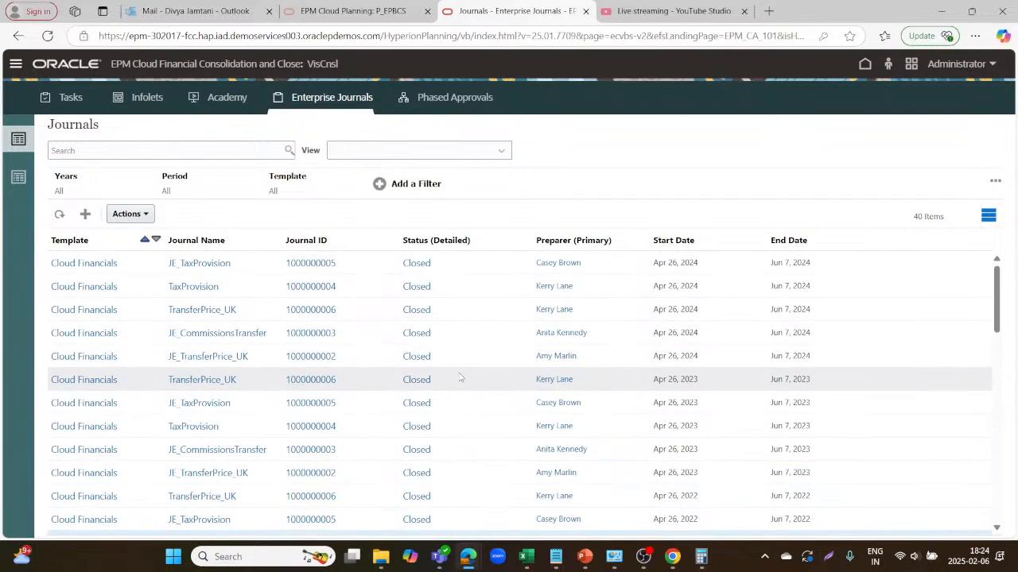
scroll(459, 377, down, 3)
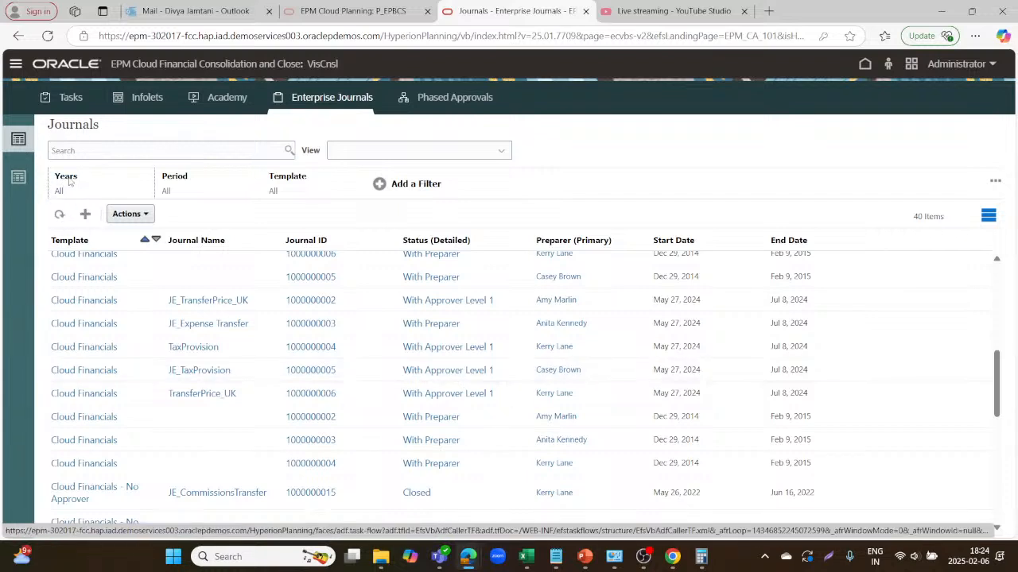
Filter the journal list to FY 2015 and the Cloud Financials template.
click(69, 182)
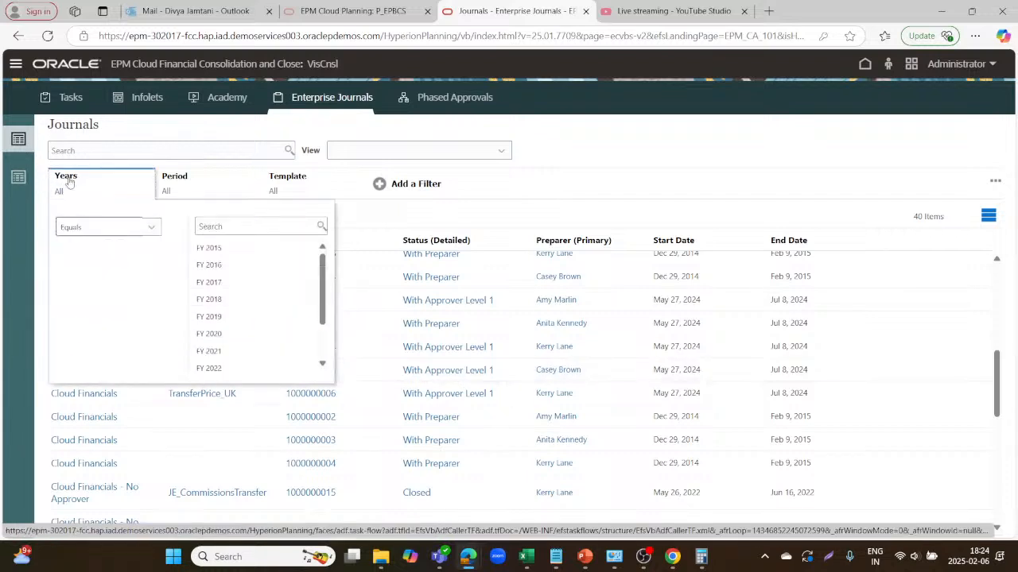
click(208, 248)
click(174, 182)
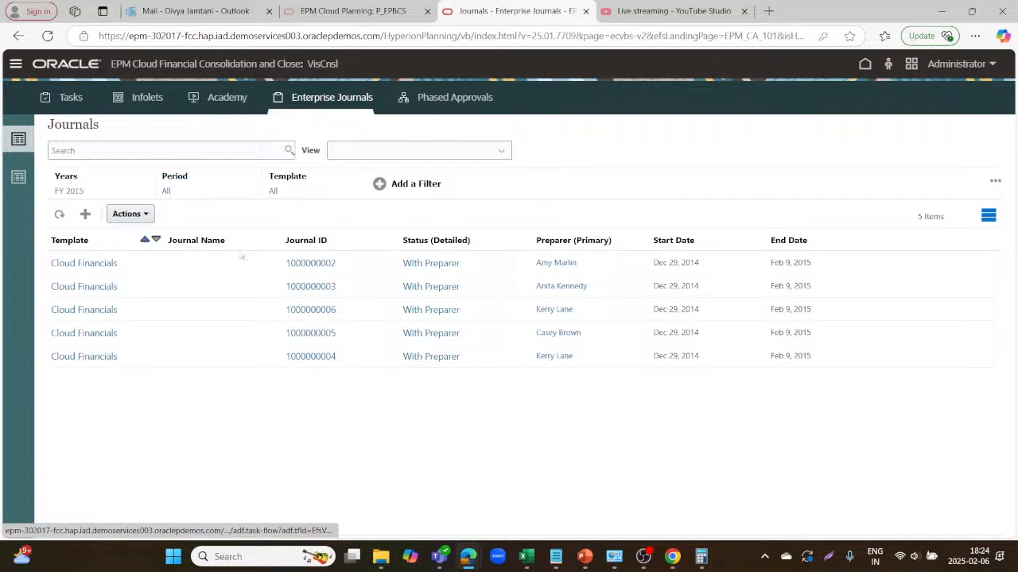
click(292, 183)
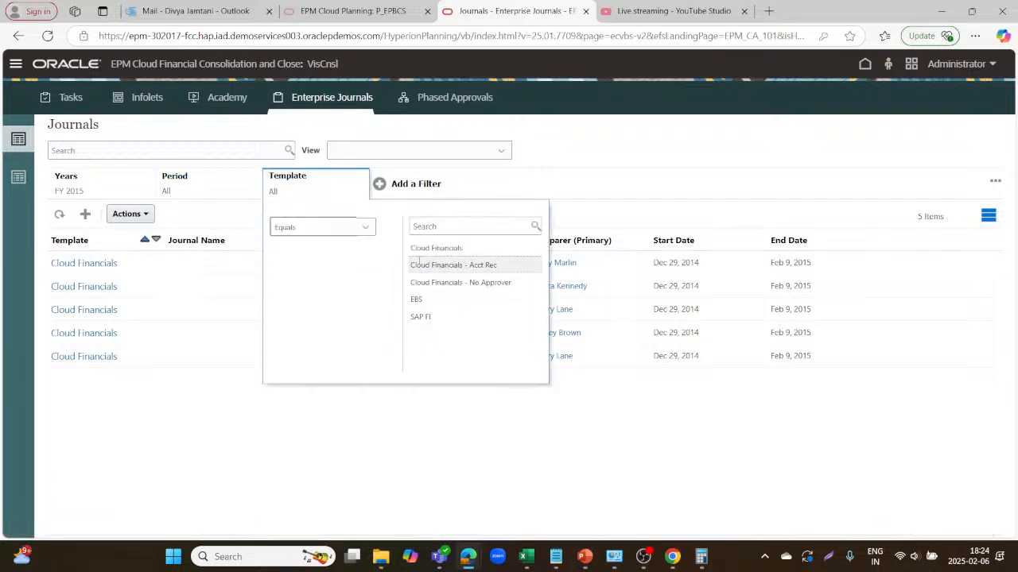
click(488, 440)
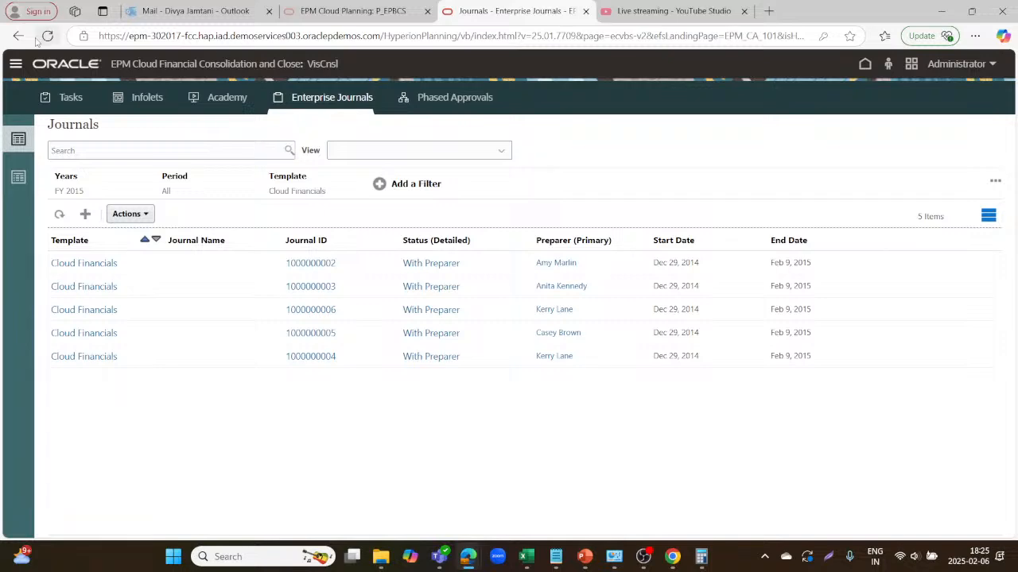
click(16, 65)
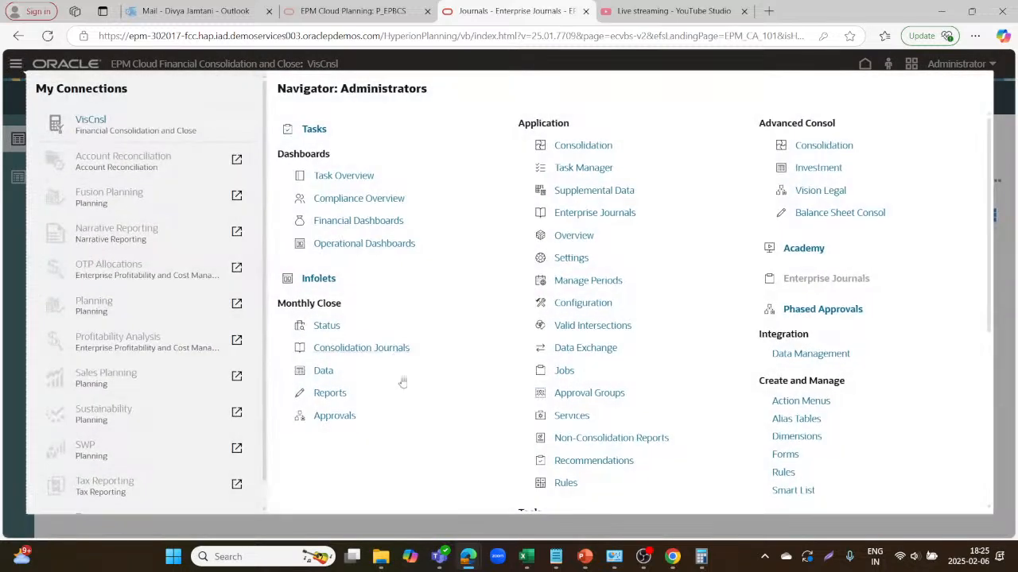
Open Access Control from the Navigator's Tools and go to its Manage Groups page.
scroll(594, 239, down, 3)
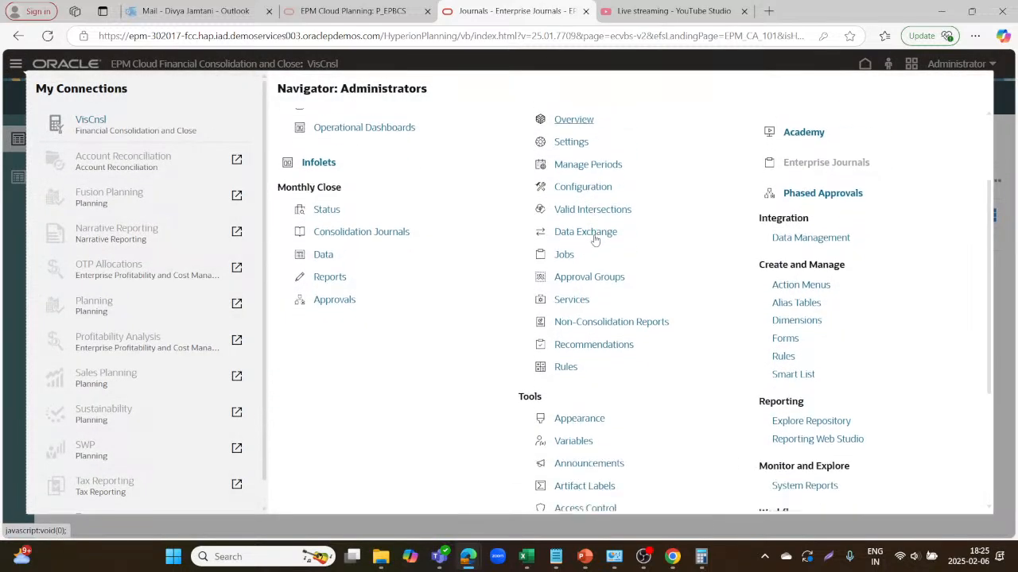
scroll(594, 236, down, 2)
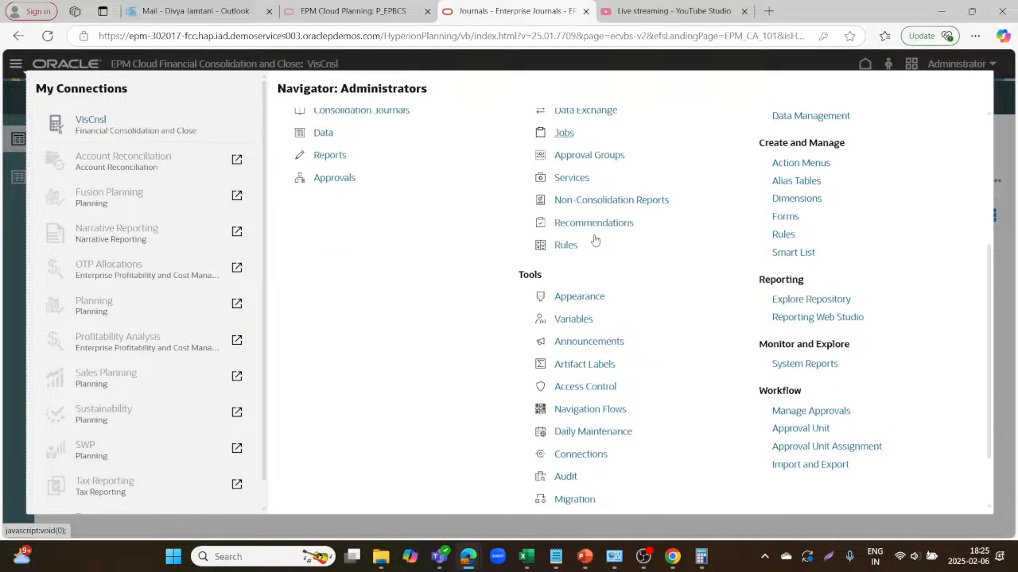
click(578, 388)
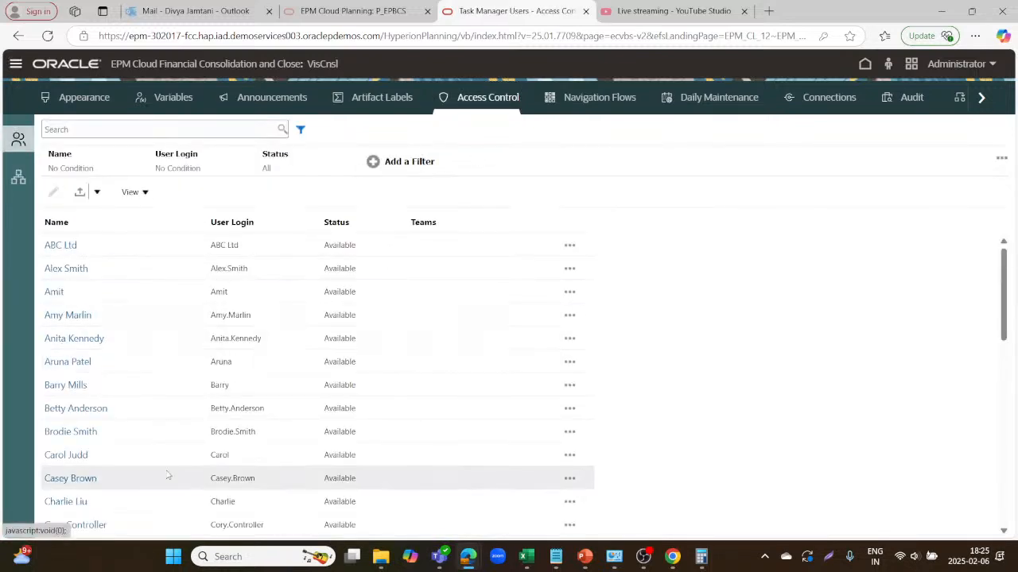
scroll(166, 475, down, 4)
scroll(168, 475, up, 4)
click(11, 184)
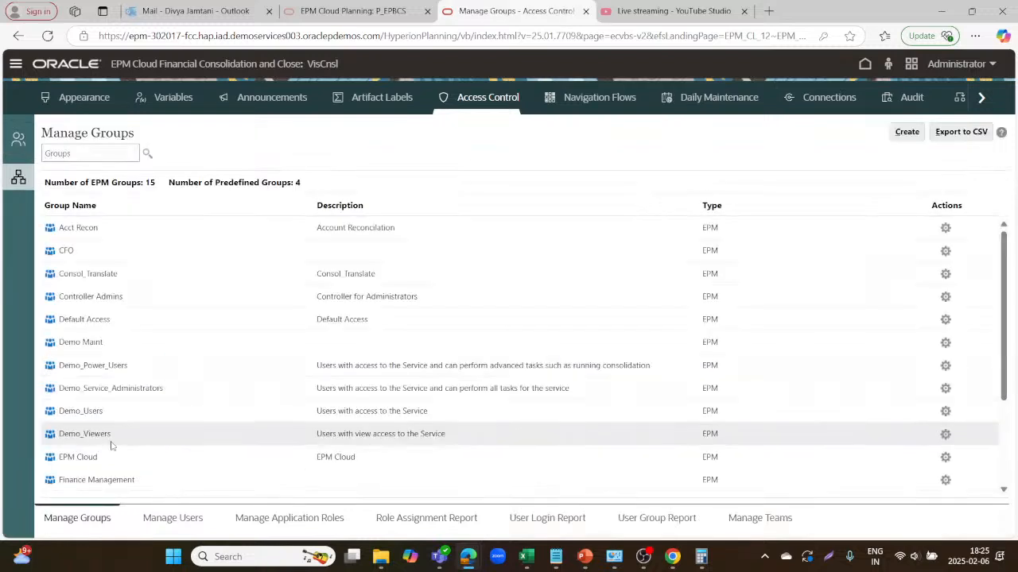
click(179, 521)
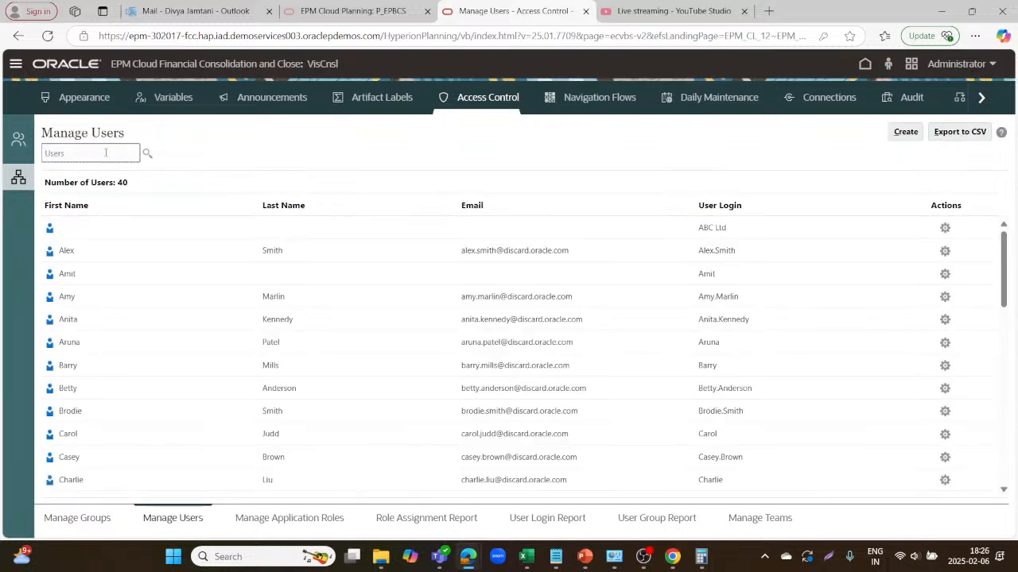
text(Amy)
key(Return)
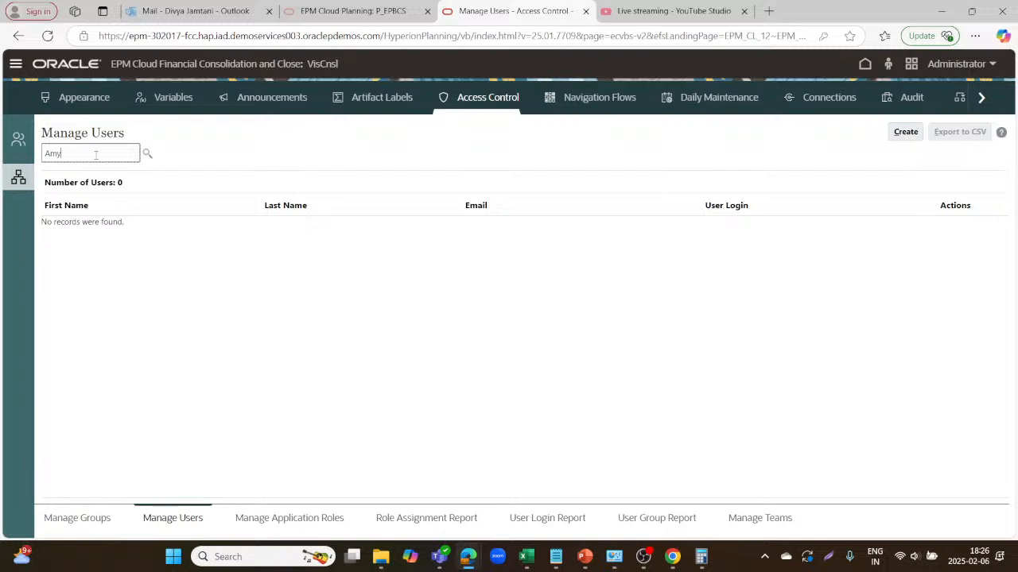
key(Return)
click(81, 231)
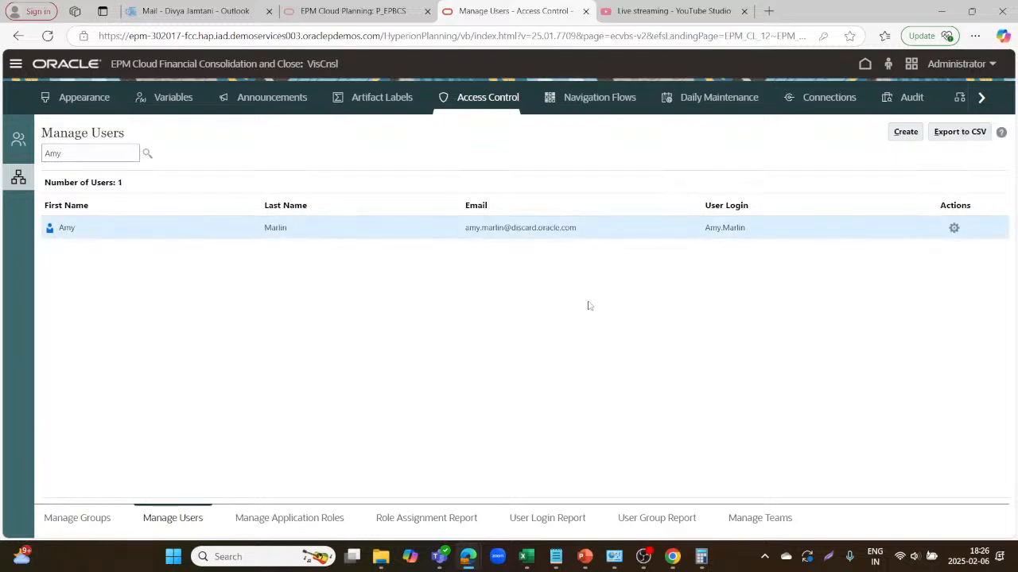
click(955, 229)
click(926, 233)
Set and confirm a new password, assign all available groups, and save the user.
click(426, 189)
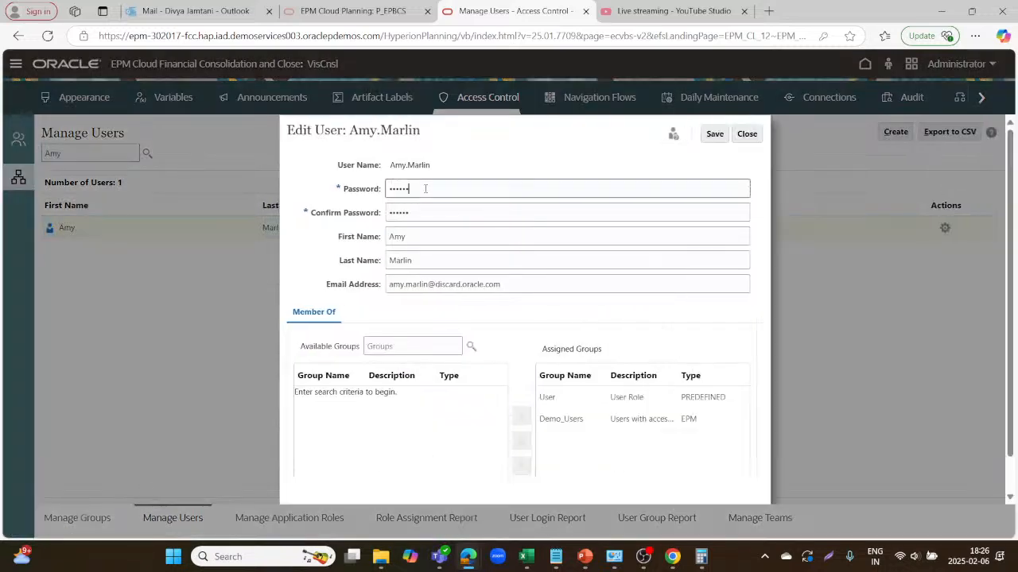
key(BackSpace)
key(BackSpace)
key(BackSpace)
text(•••)
click(422, 209)
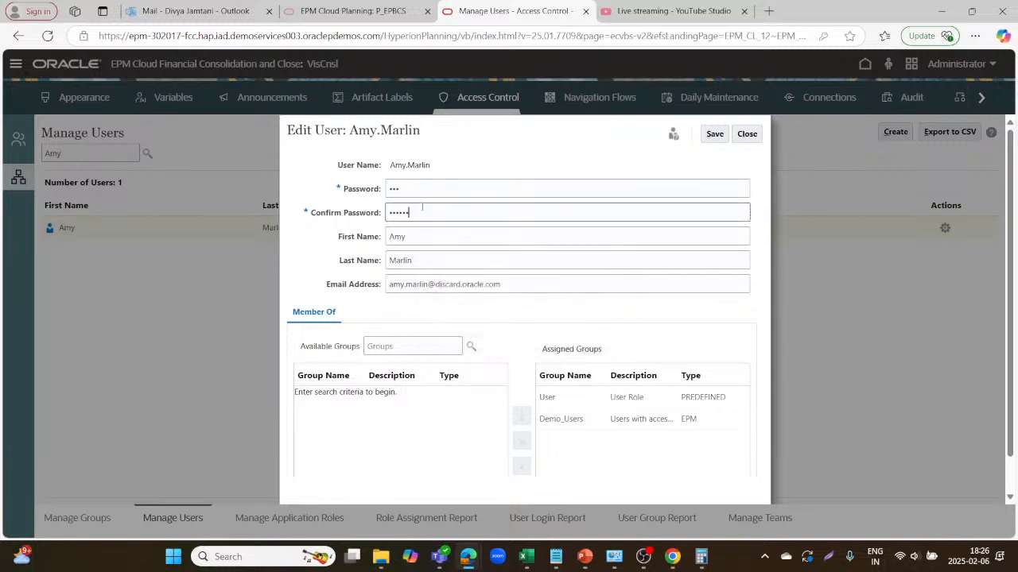
key(BackSpace)
key(BackSpace)
key(BackSpace)
key(BackSpace)
key(BackSpace)
key(BackSpace)
text(•••)
click(470, 345)
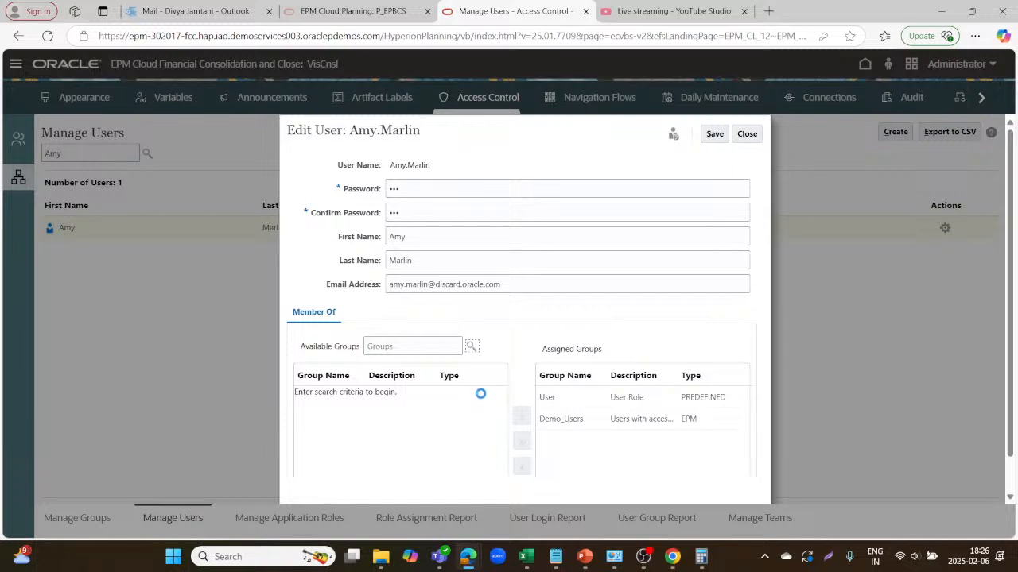
click(518, 442)
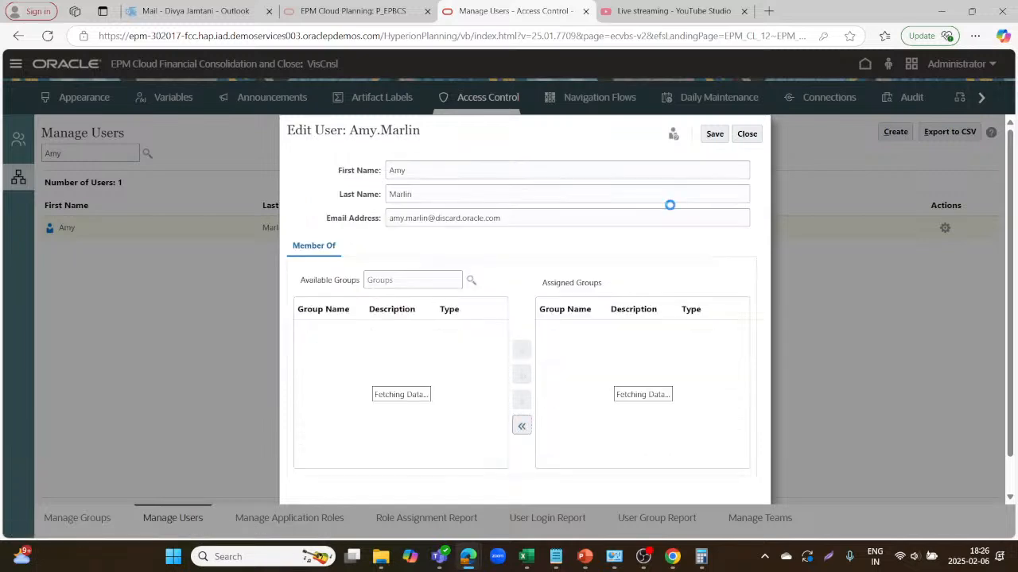
click(714, 135)
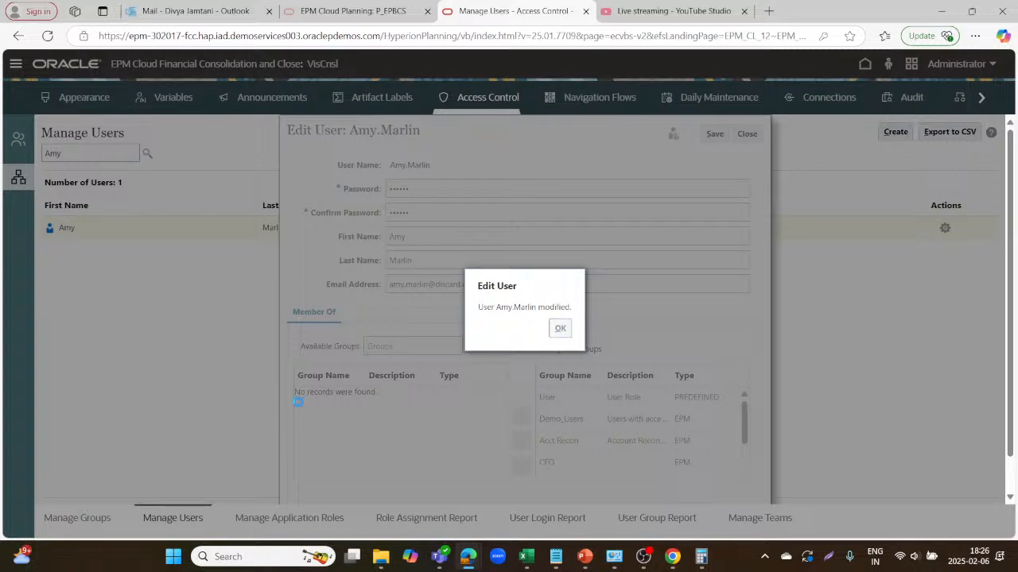
click(563, 331)
click(275, 518)
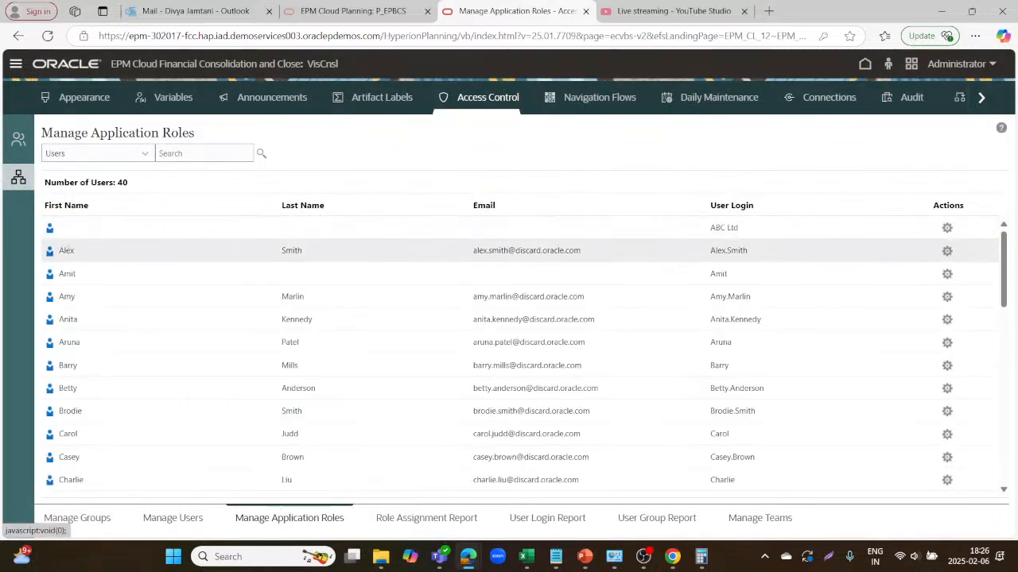
click(86, 295)
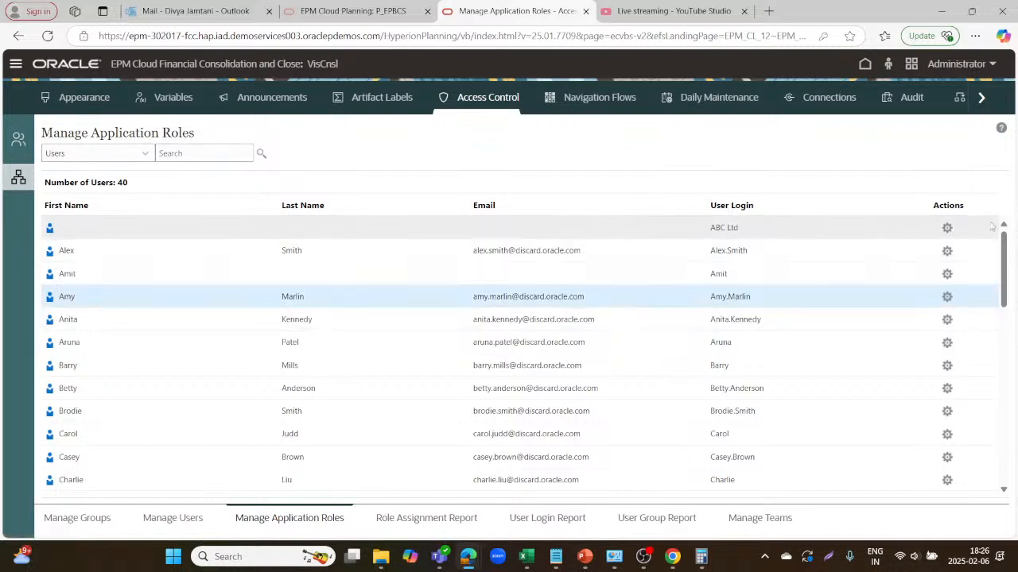
click(946, 296)
click(875, 300)
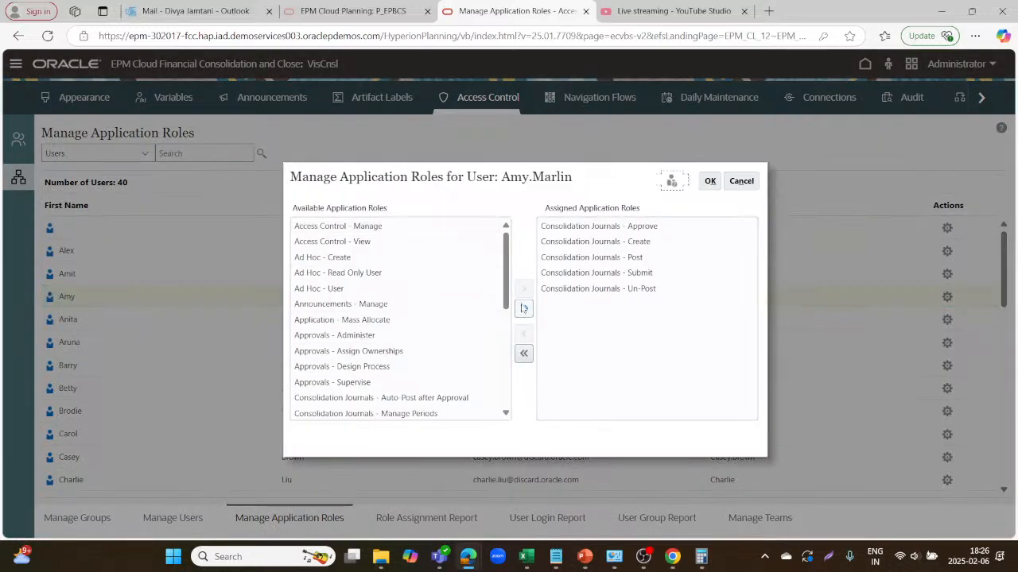
click(523, 308)
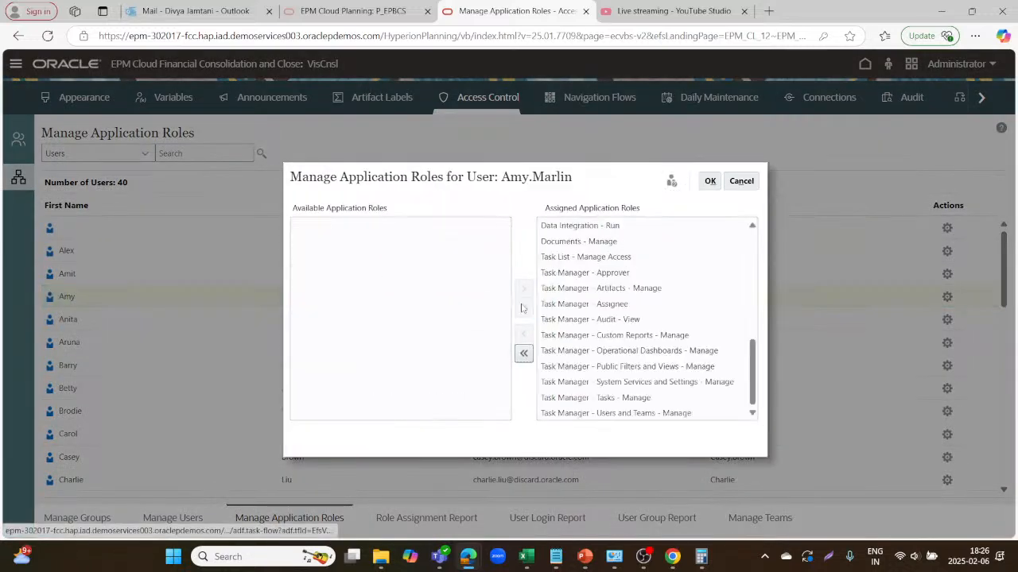
click(523, 352)
scroll(408, 329, down, 1)
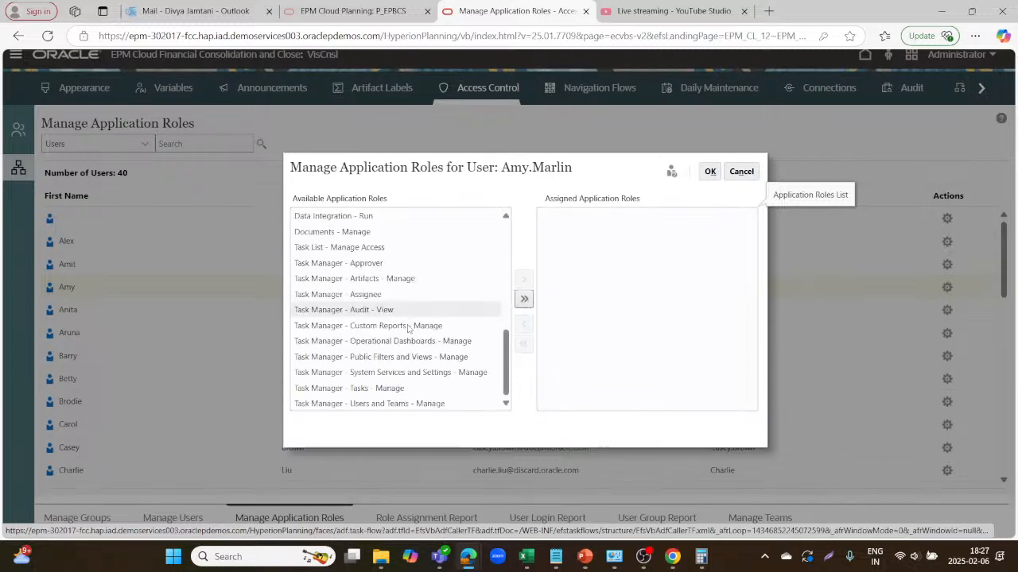
scroll(407, 328, up, 4)
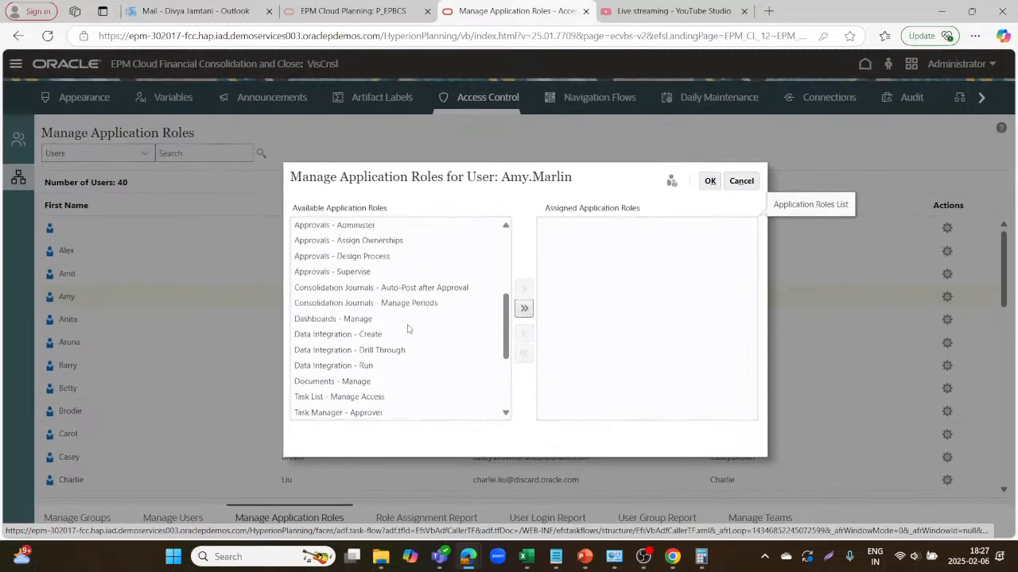
scroll(407, 328, up, 5)
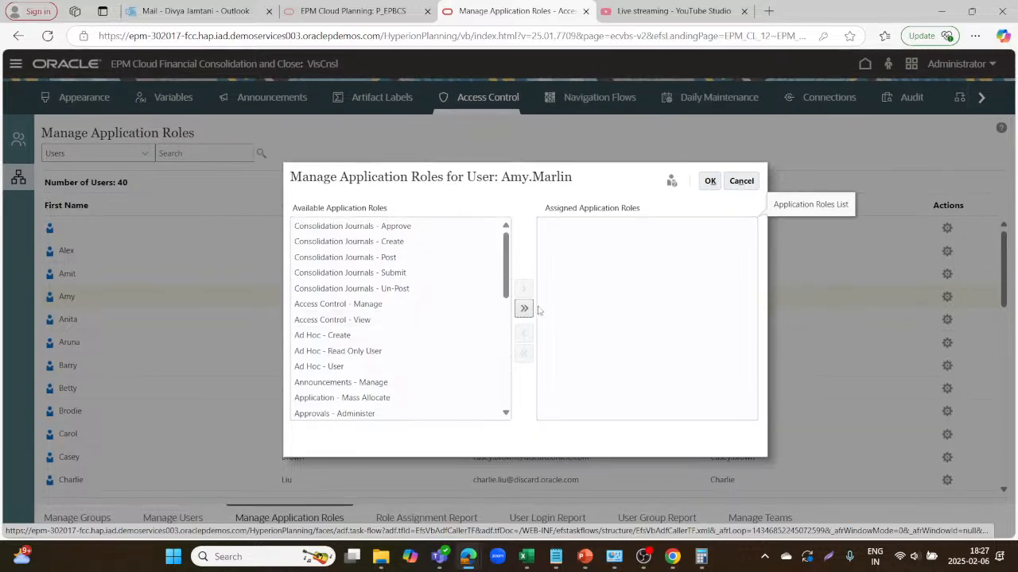
click(524, 308)
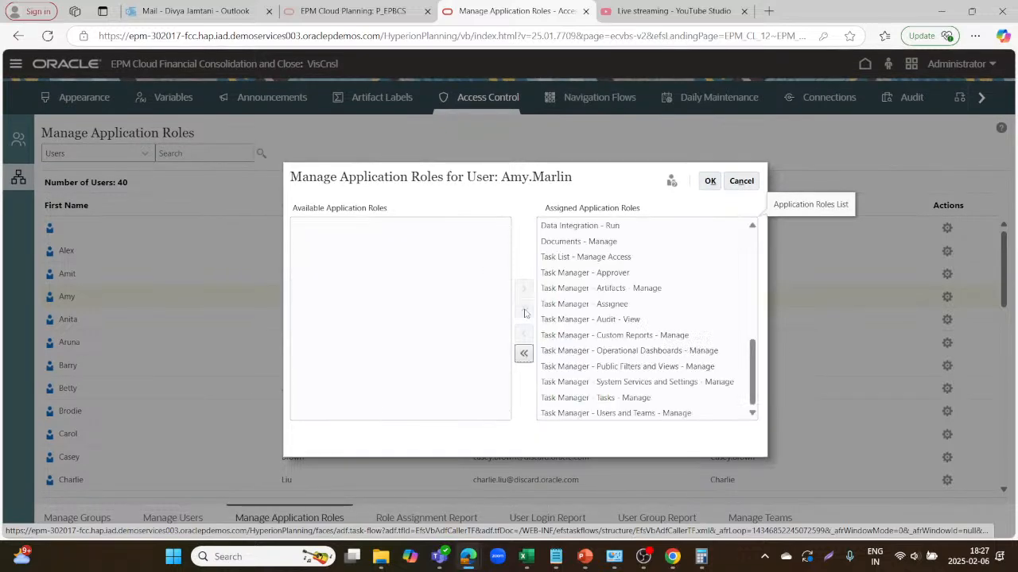
click(710, 182)
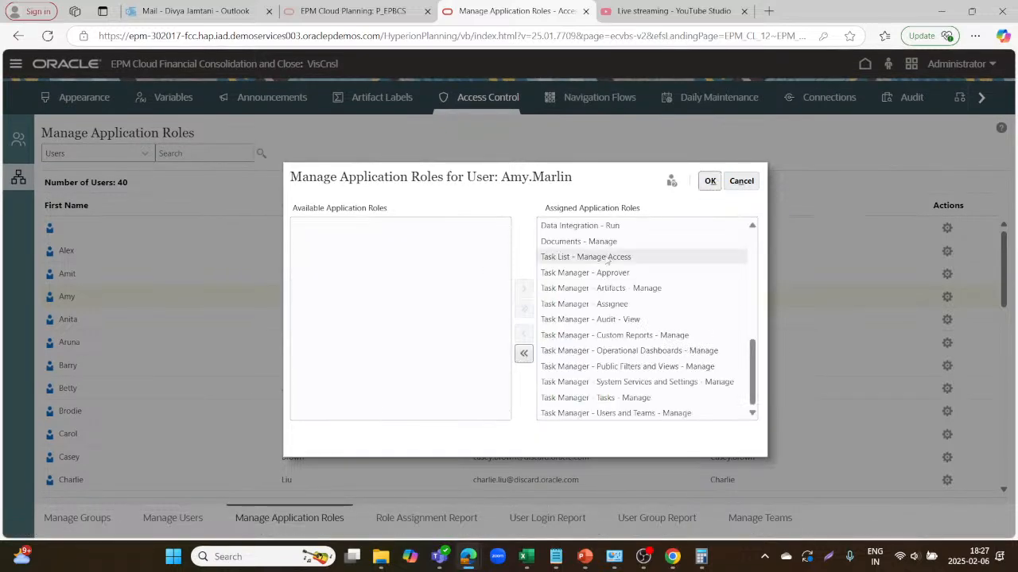
click(710, 181)
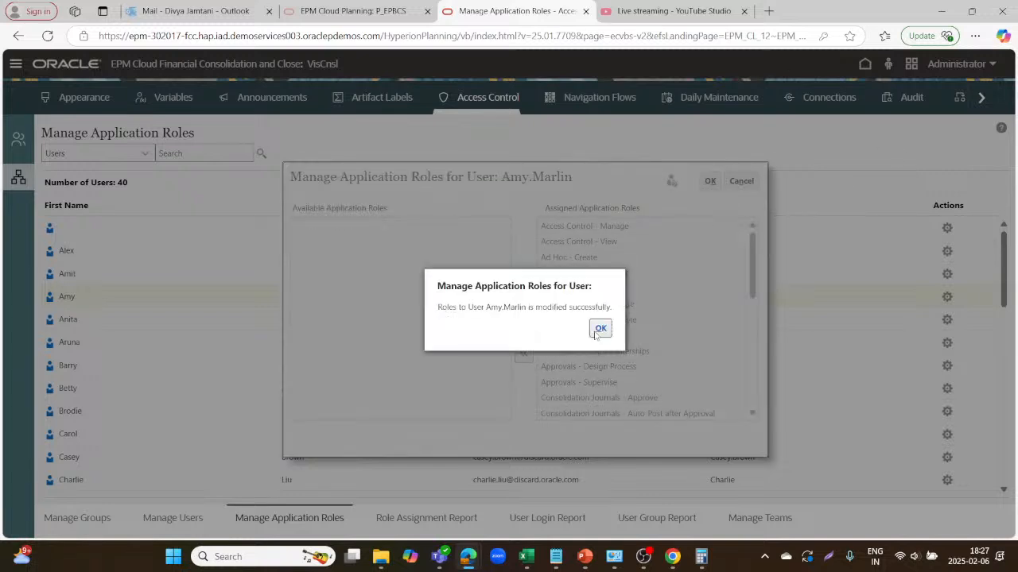
click(601, 328)
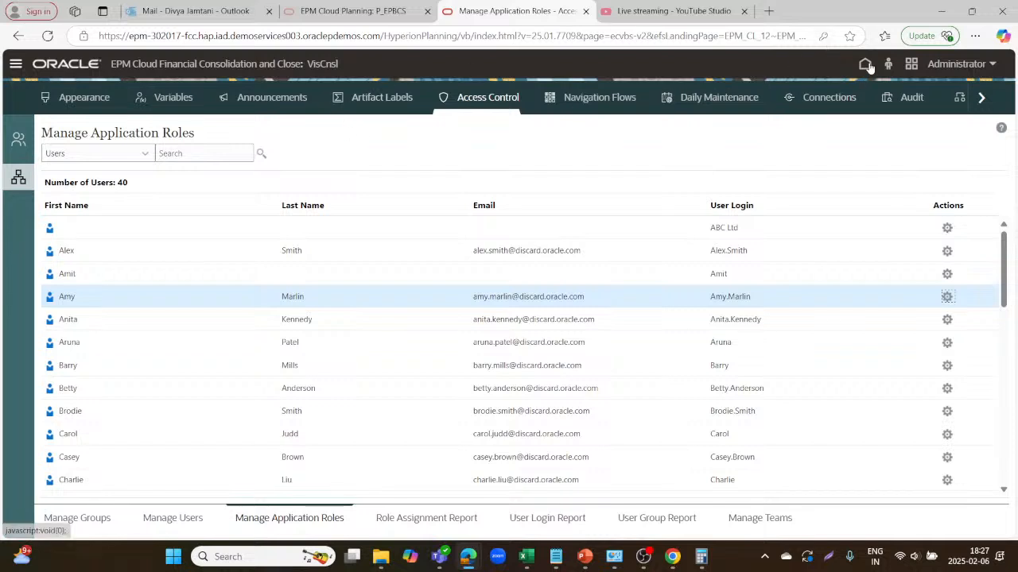
click(167, 519)
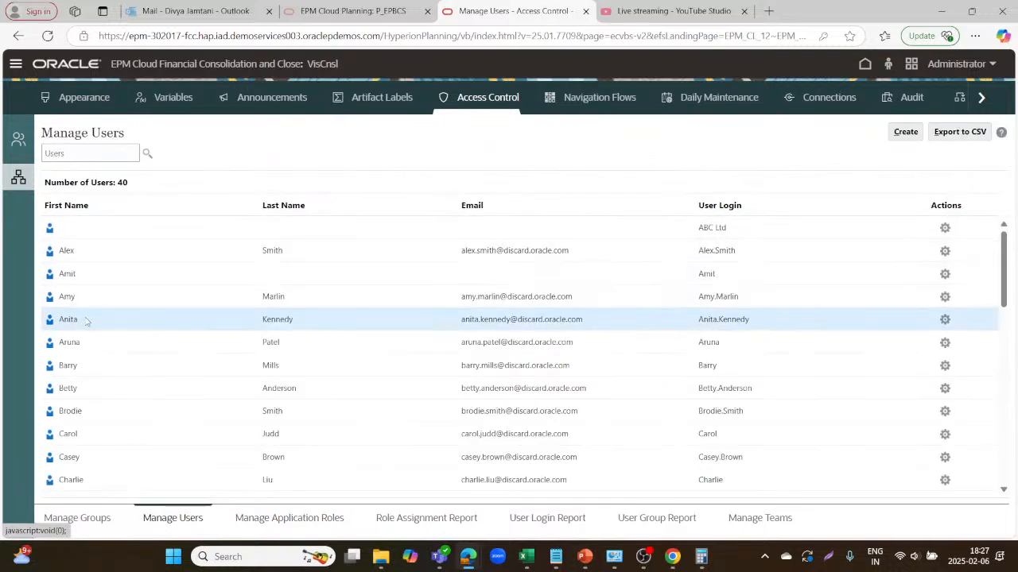
click(946, 320)
click(901, 325)
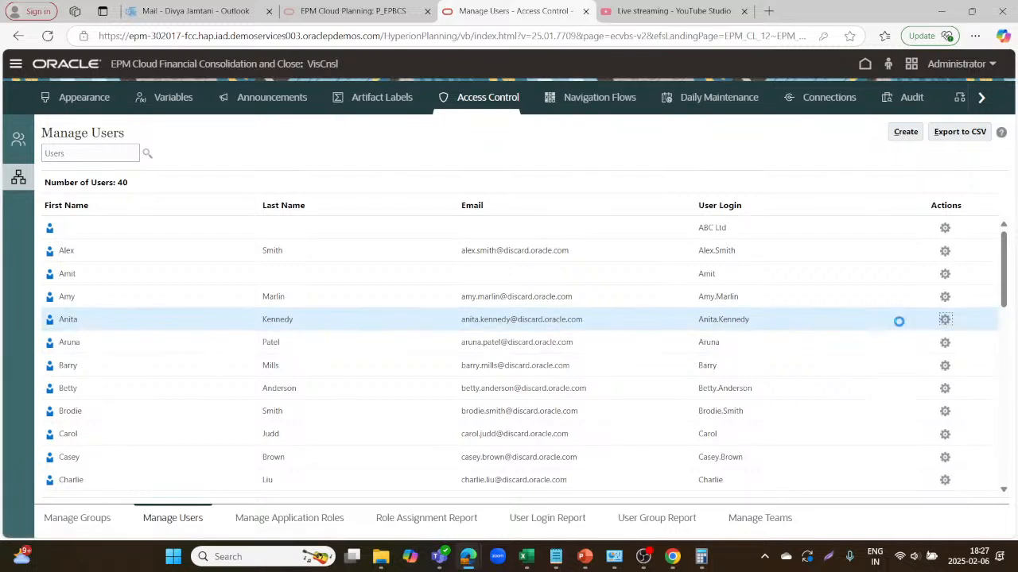
click(493, 189)
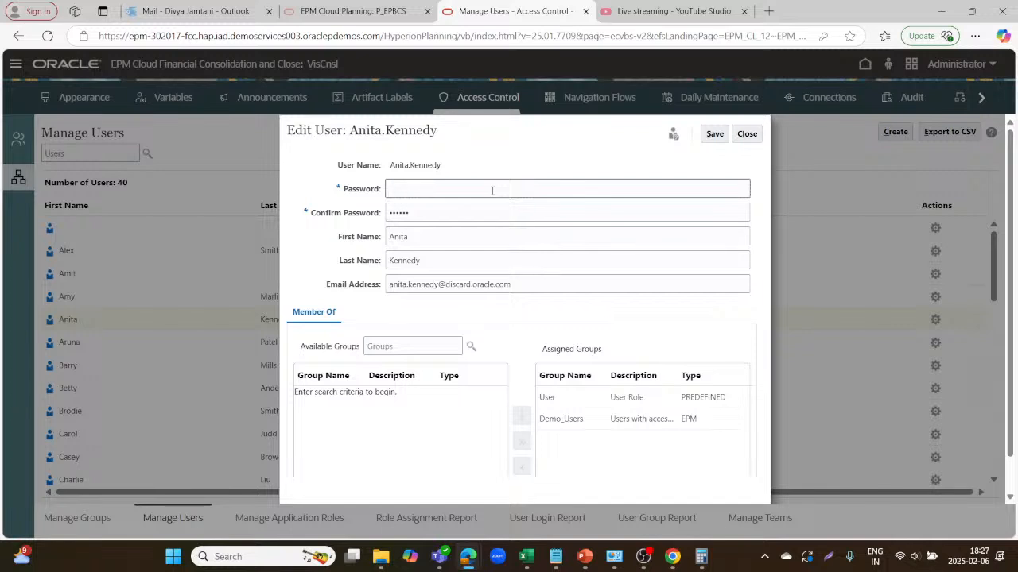
click(492, 191)
text(•••)
click(462, 212)
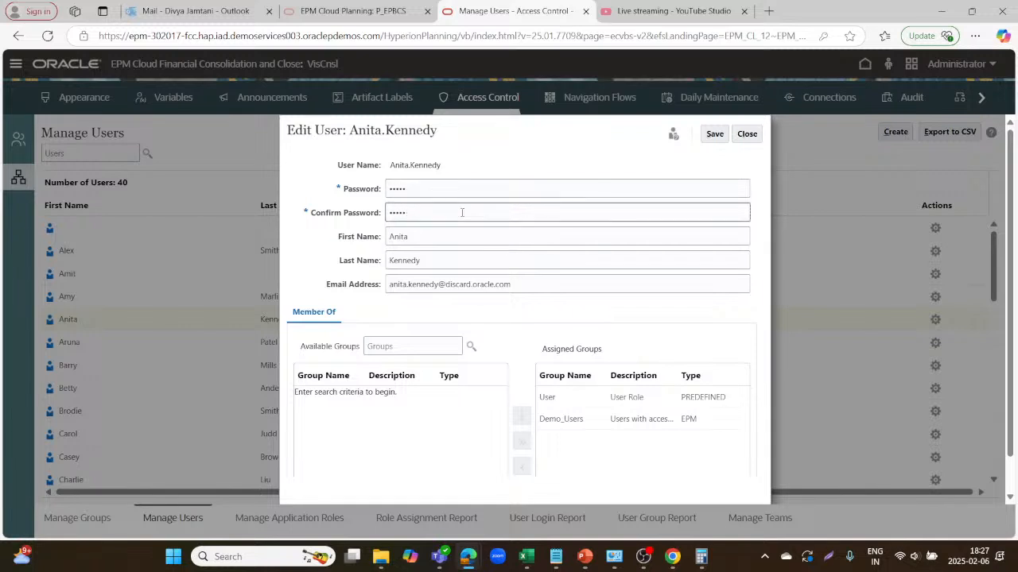
text(•••)
click(714, 134)
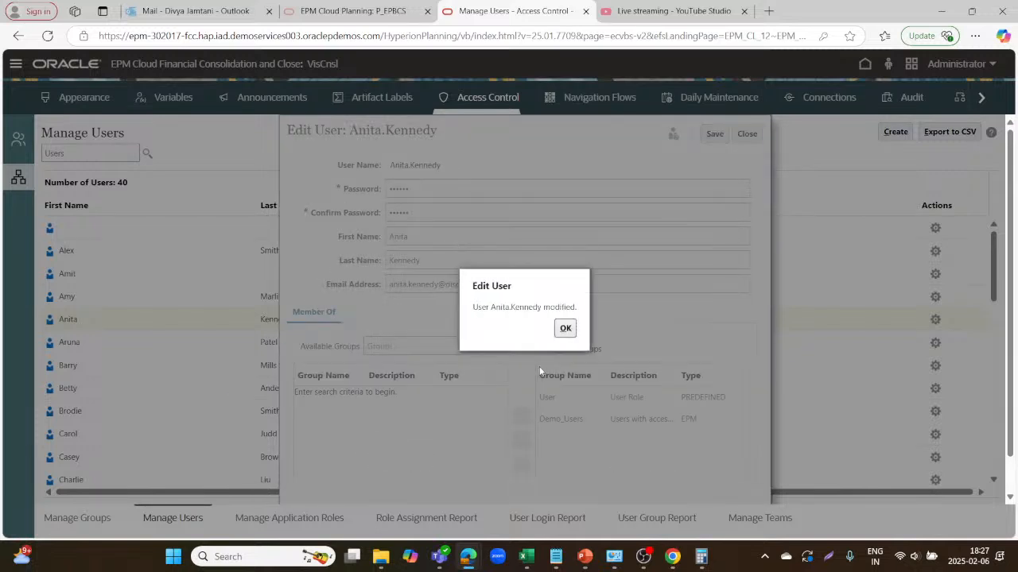
key(Return)
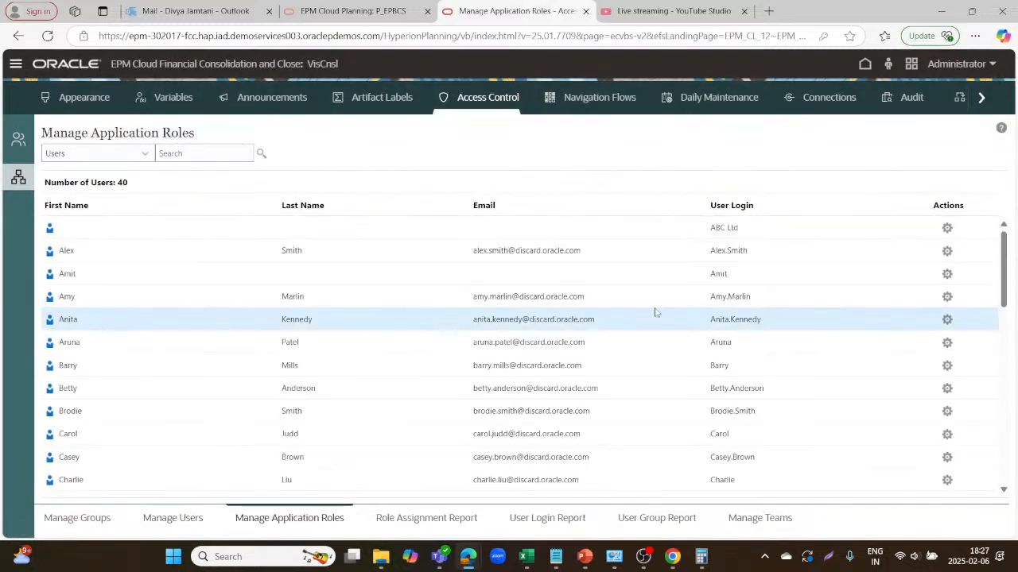
click(952, 322)
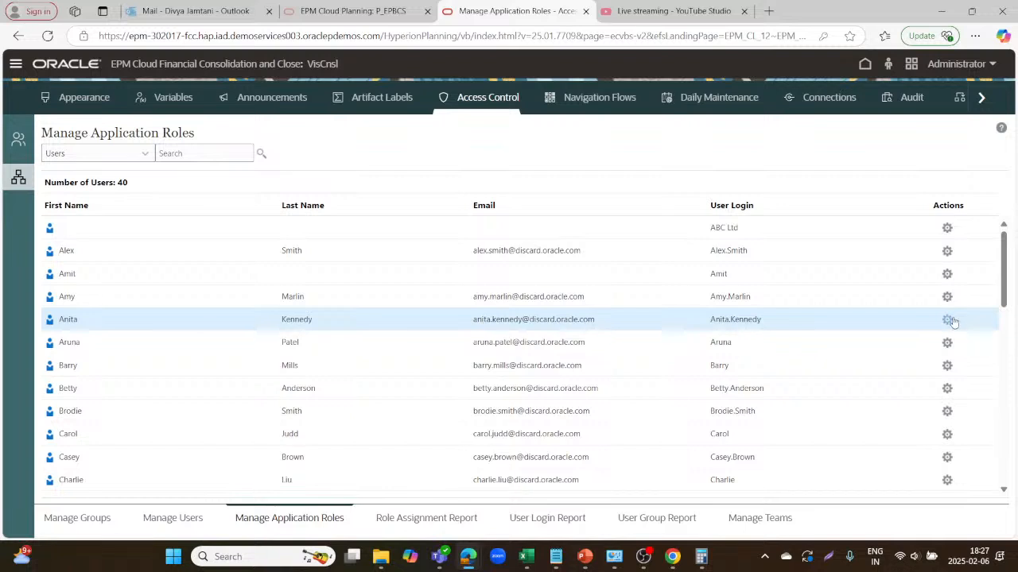
click(881, 323)
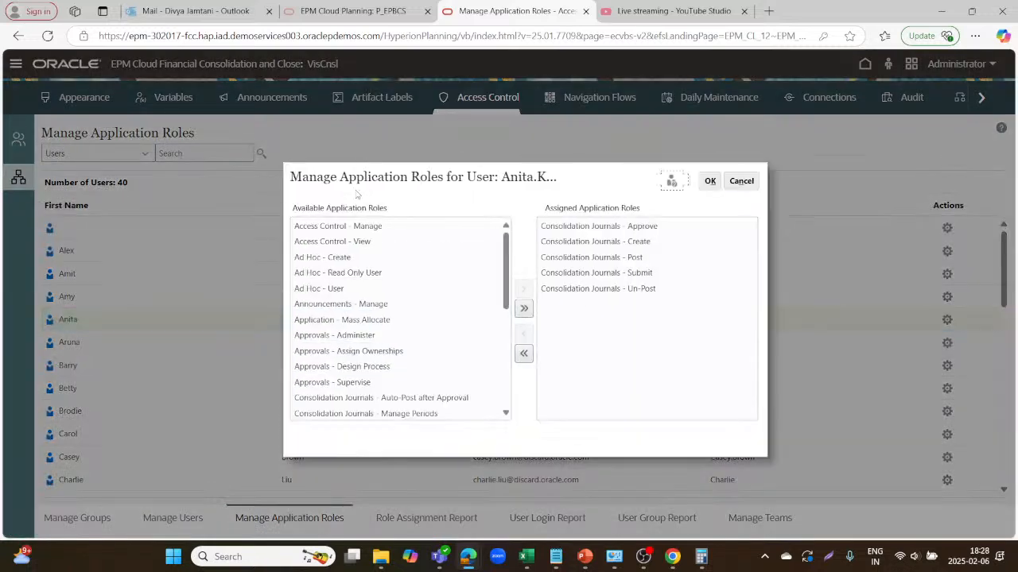
click(517, 311)
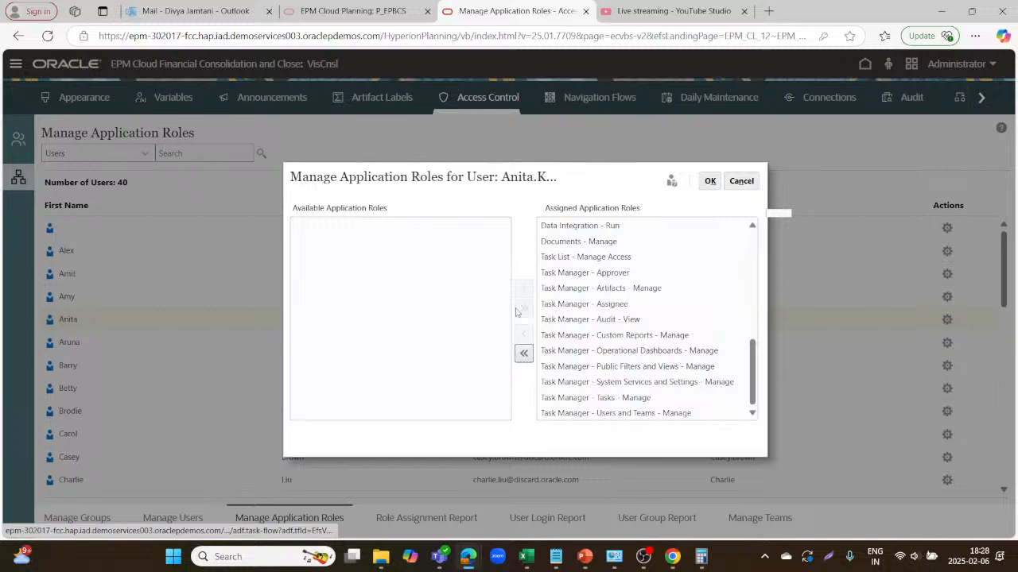
click(710, 181)
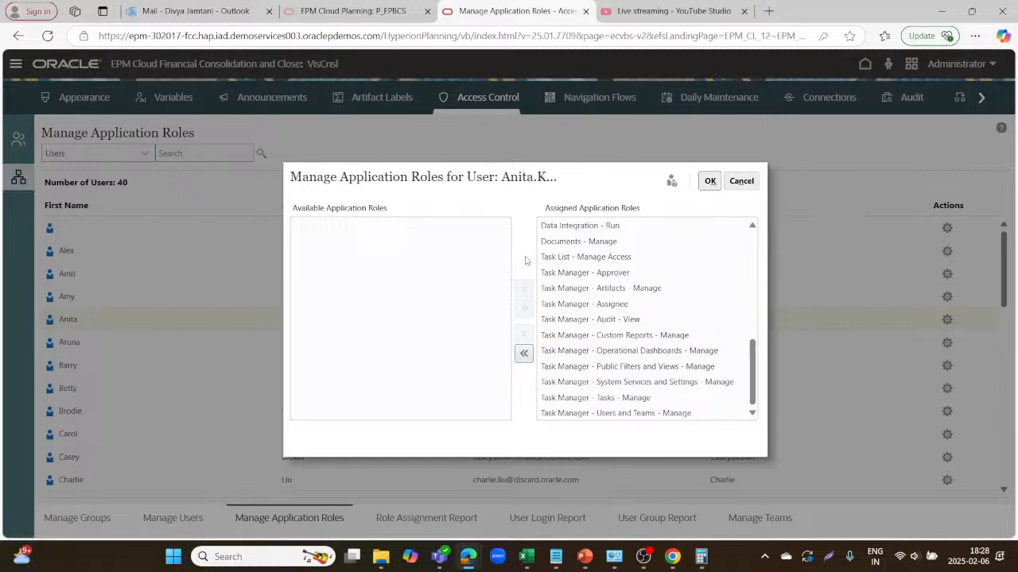
click(710, 180)
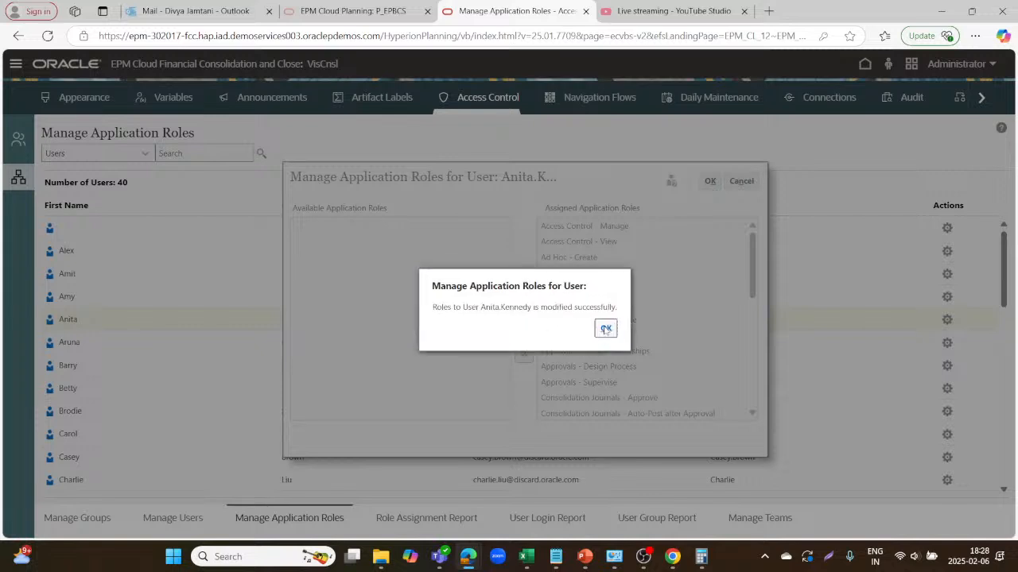
key(Return)
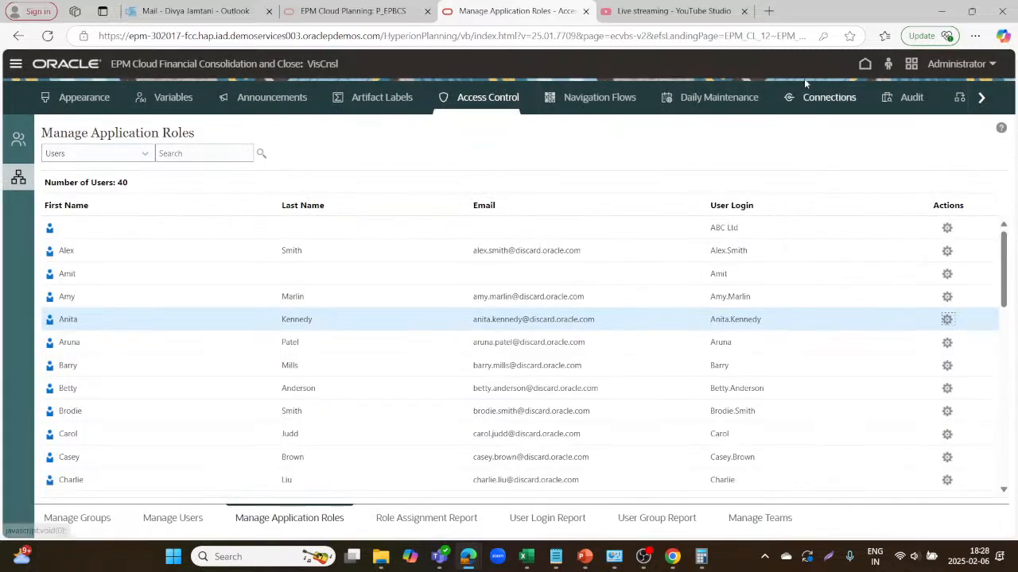
Return home, dismiss the browser's password prompt, and open the Task Overview dashboard.
click(864, 66)
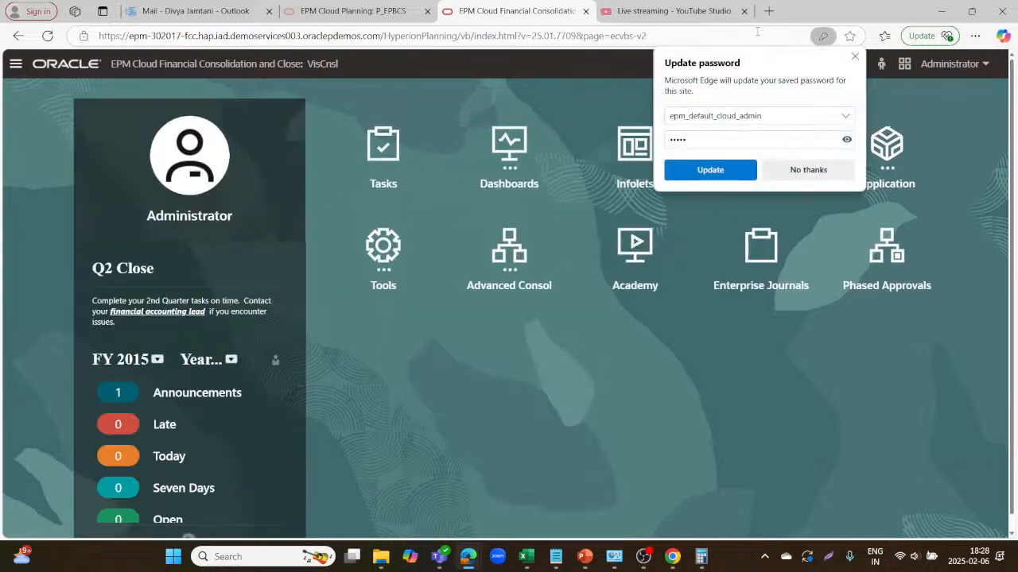
click(856, 58)
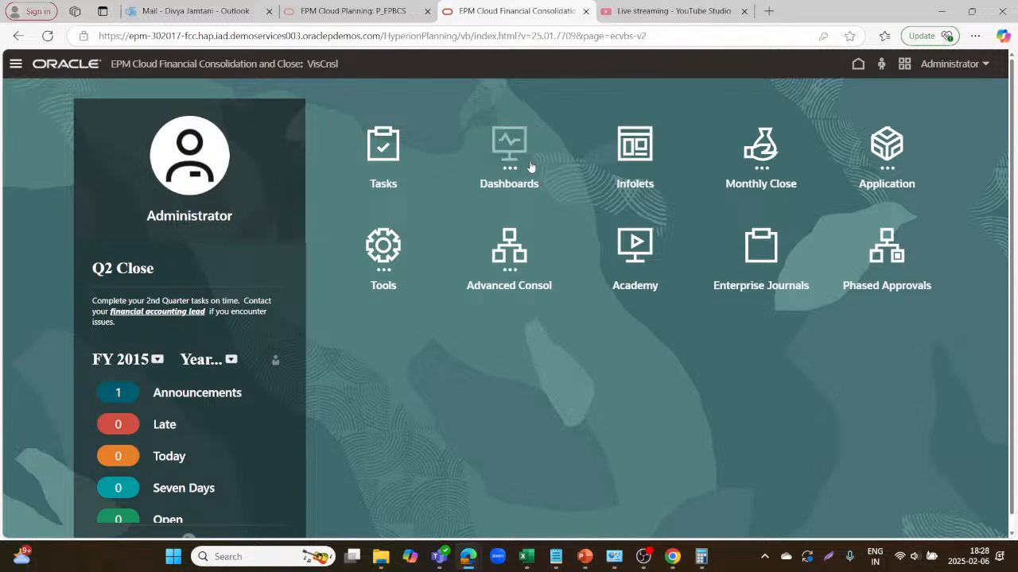
click(486, 161)
click(388, 249)
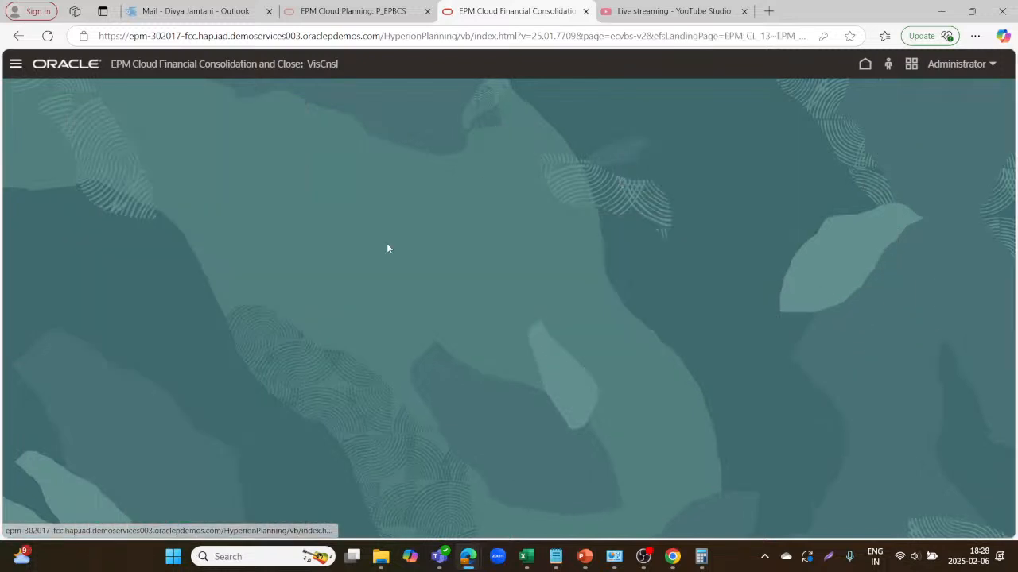
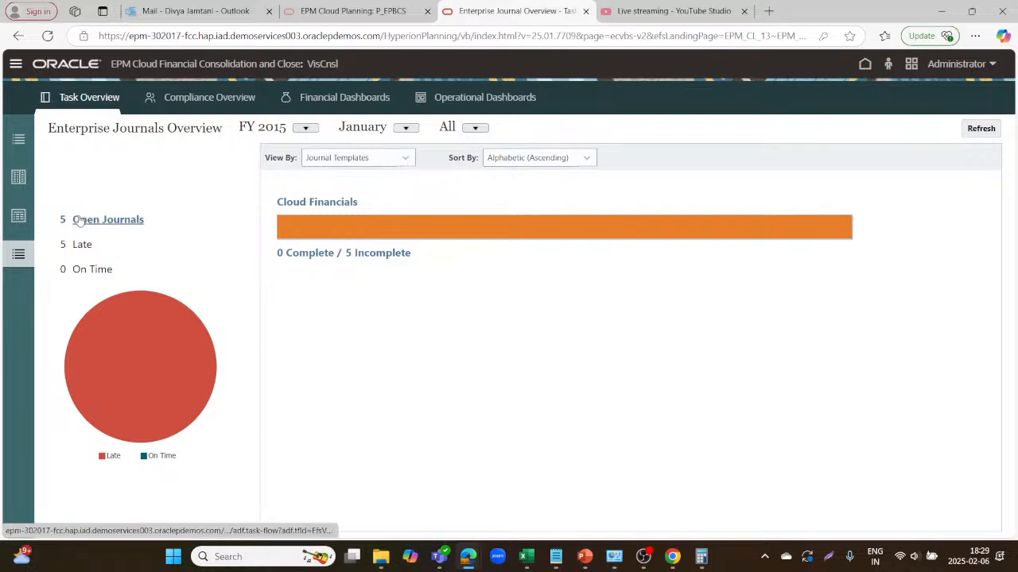
Keep journals grouped by Journal Templates, sorted Alphabetic (Ascending), and review the 5 open journals.
click(401, 159)
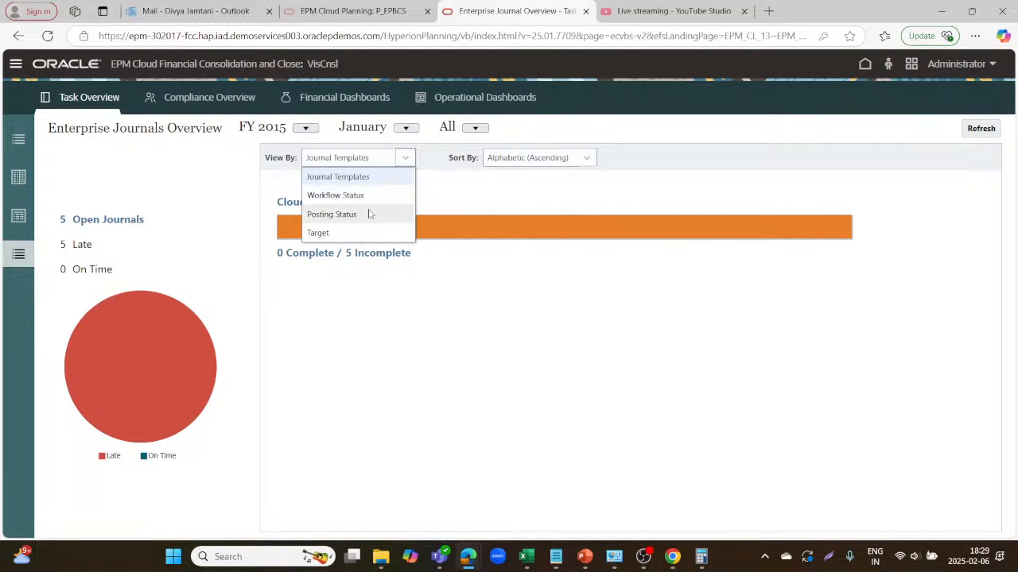
click(364, 183)
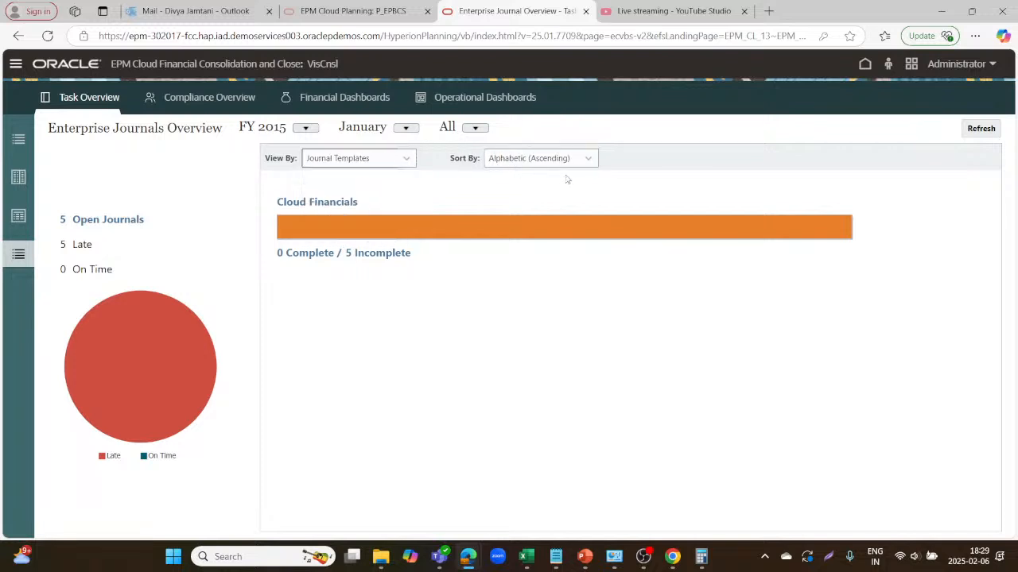
click(590, 159)
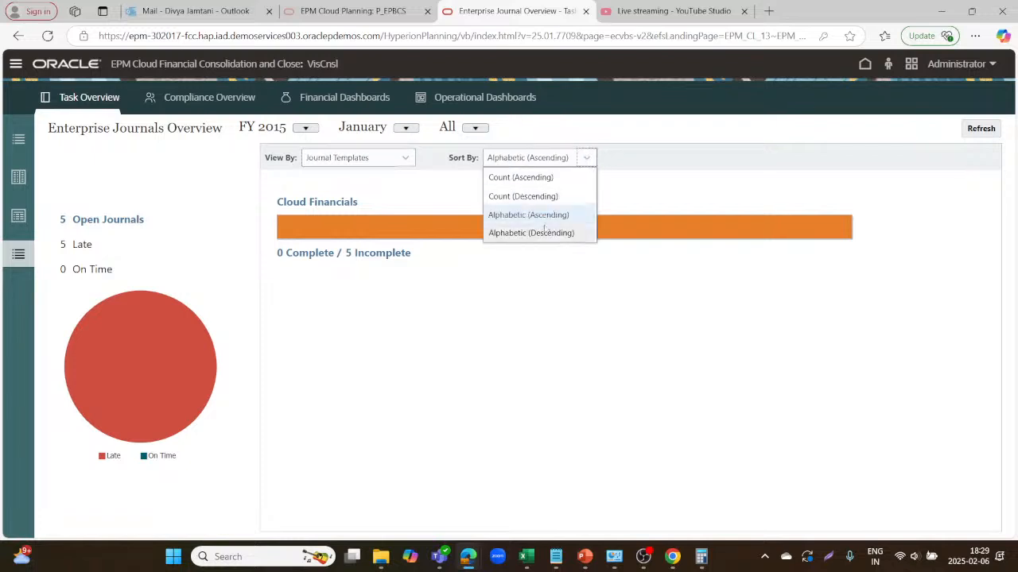
click(681, 199)
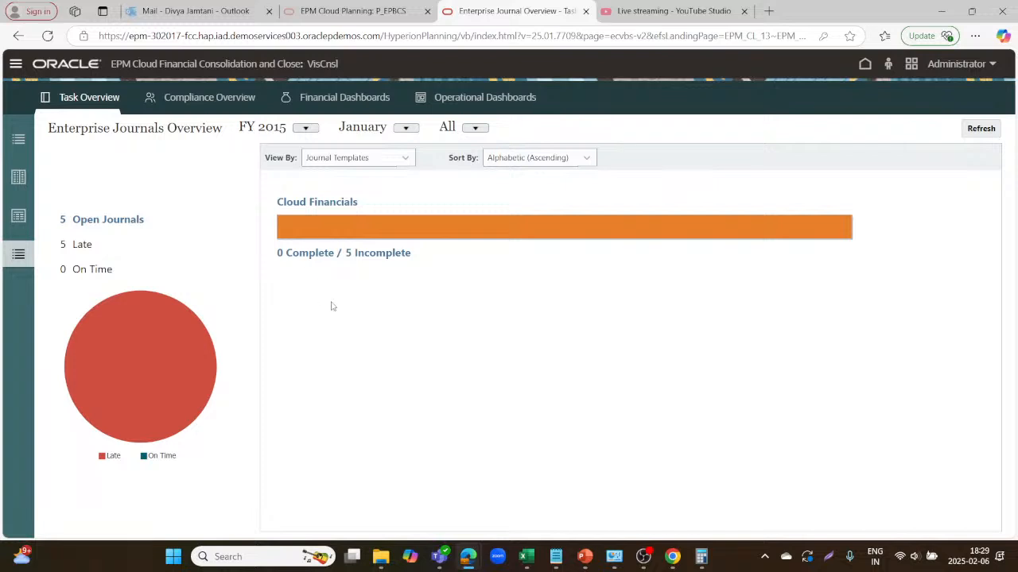
click(101, 219)
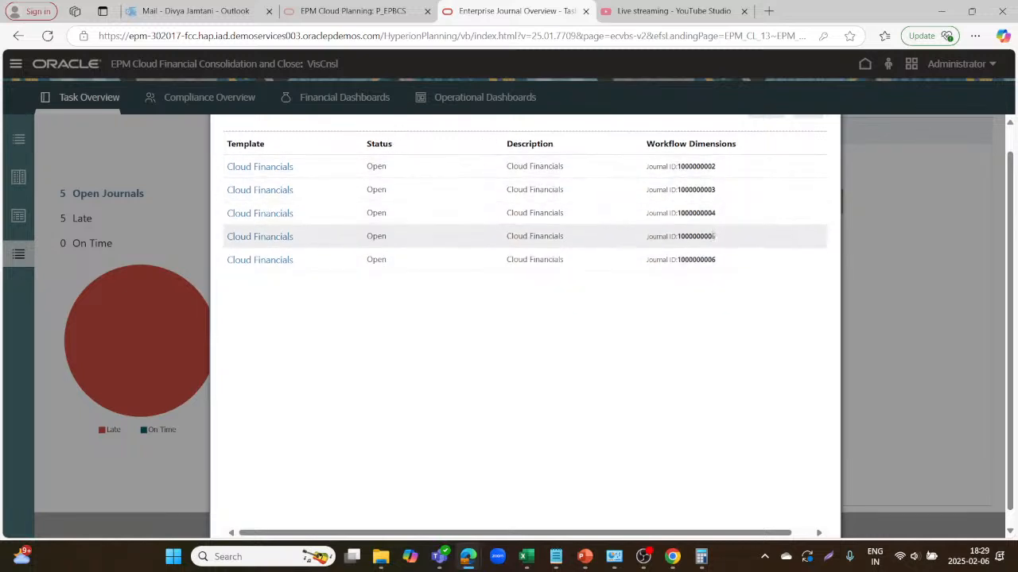
scroll(640, 267, right, 1)
scroll(640, 266, up, 1)
scroll(639, 266, up, 1)
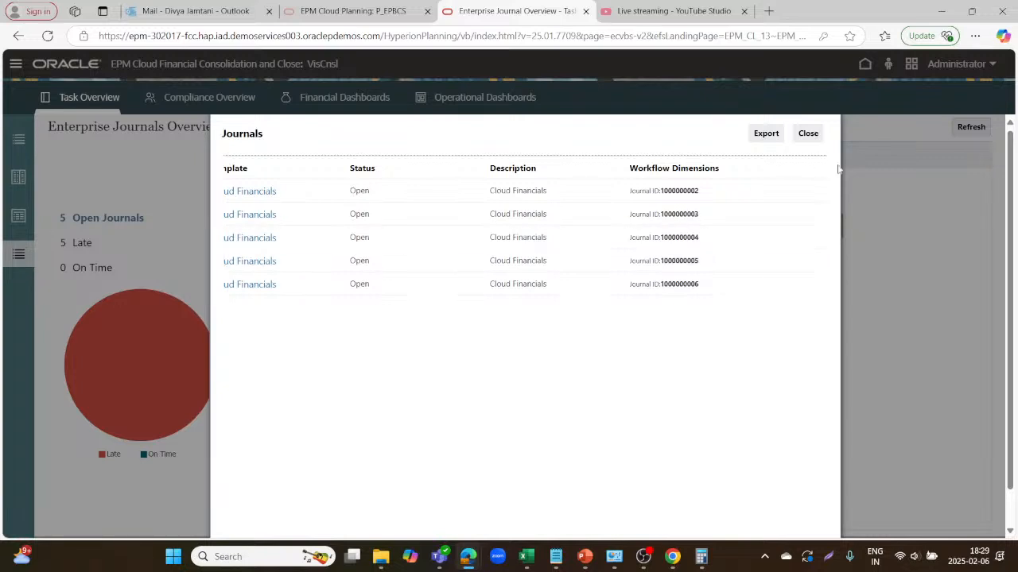
click(807, 133)
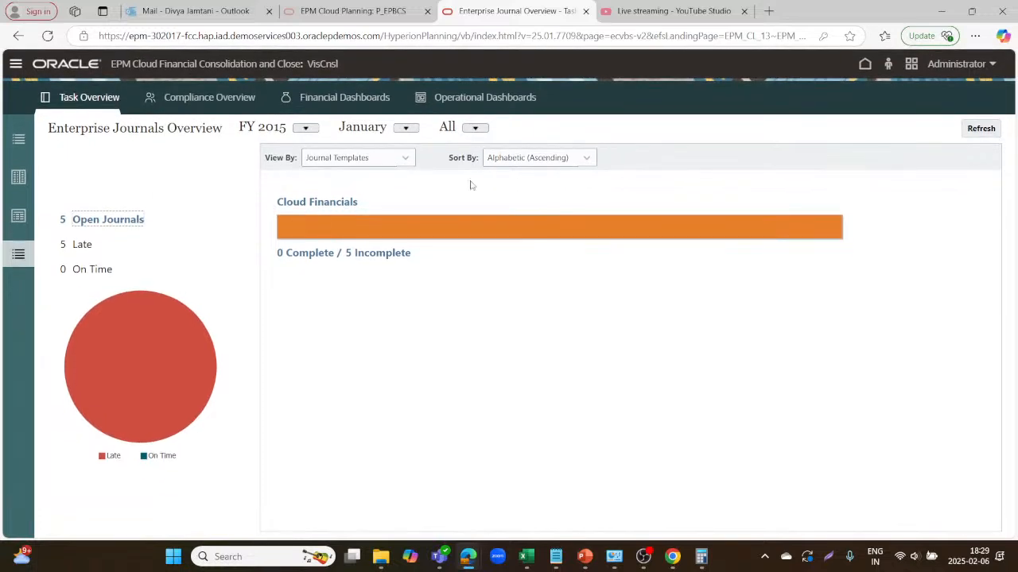
On the Compliance Overview, try Organizational Unit grouping, then restore User, Preparation and order by User.
click(221, 102)
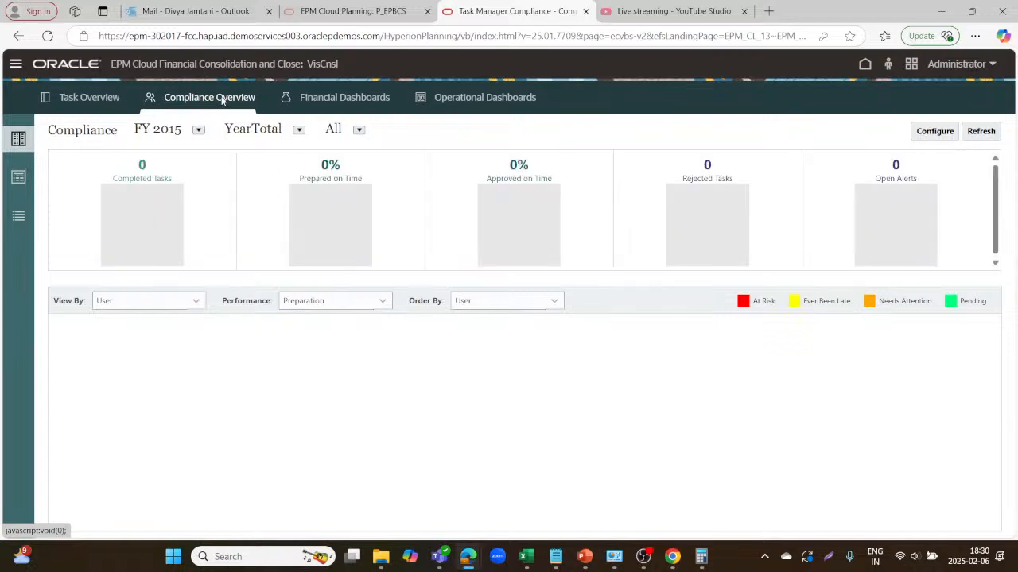
click(198, 302)
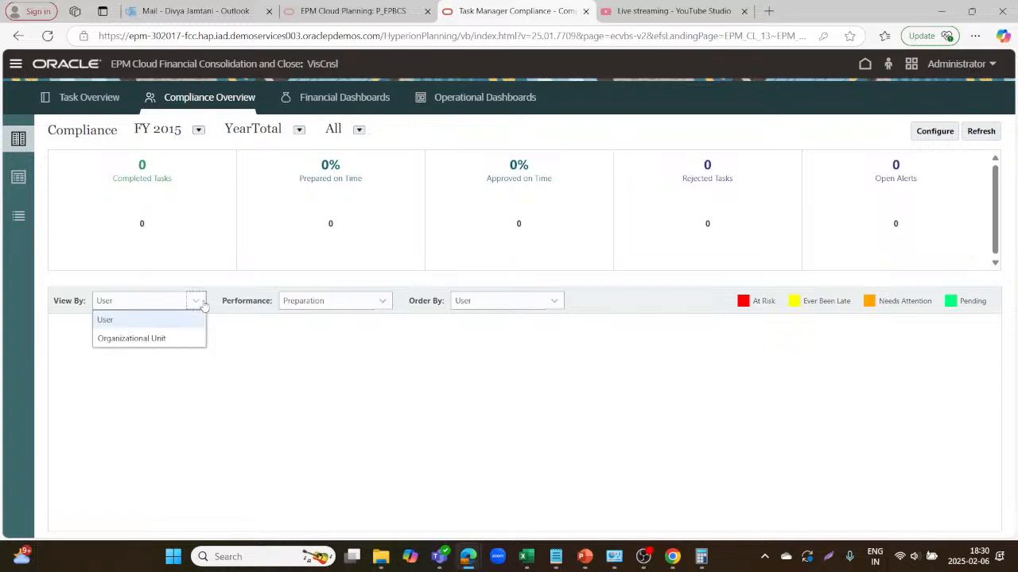
click(143, 338)
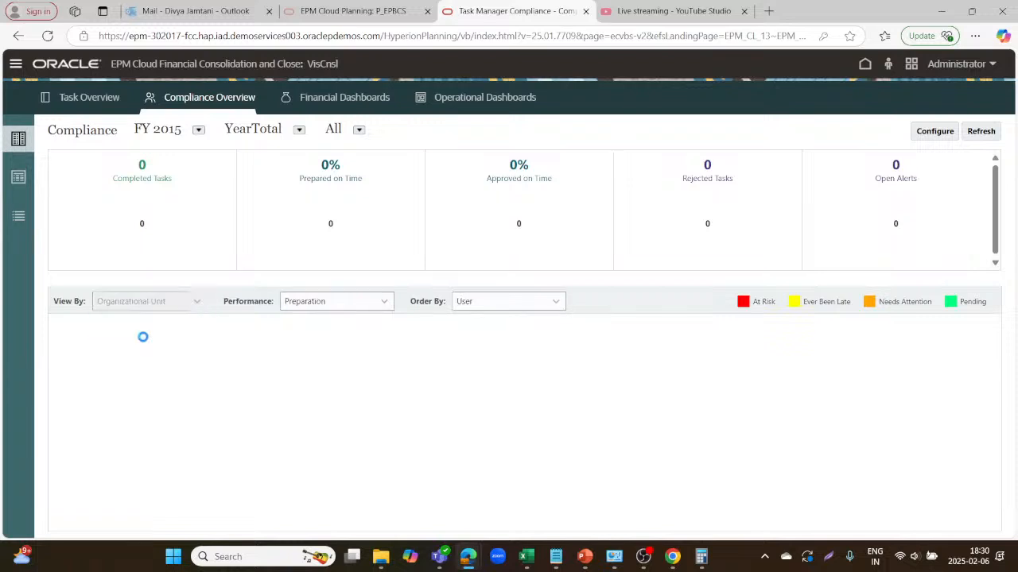
click(196, 302)
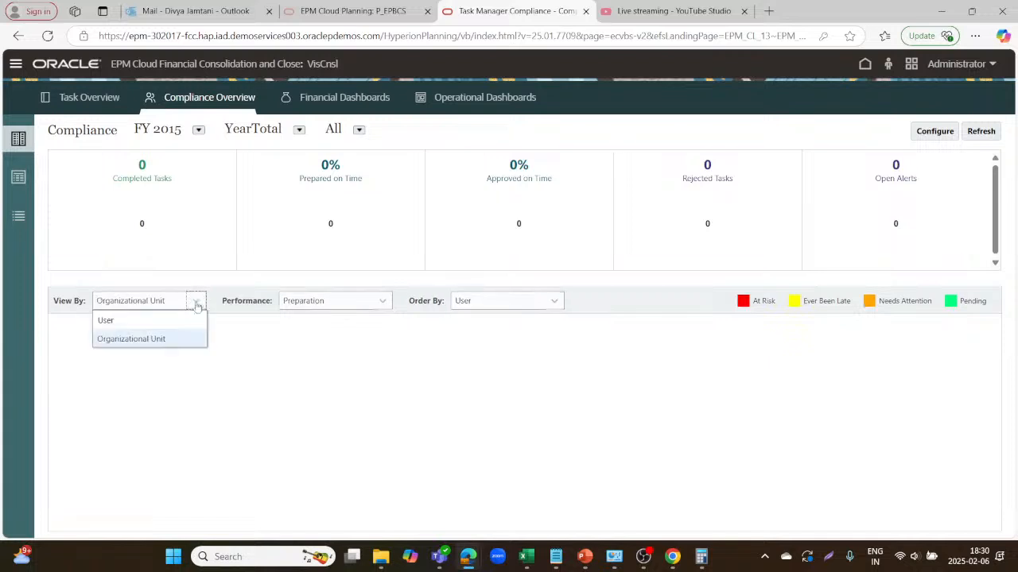
click(166, 321)
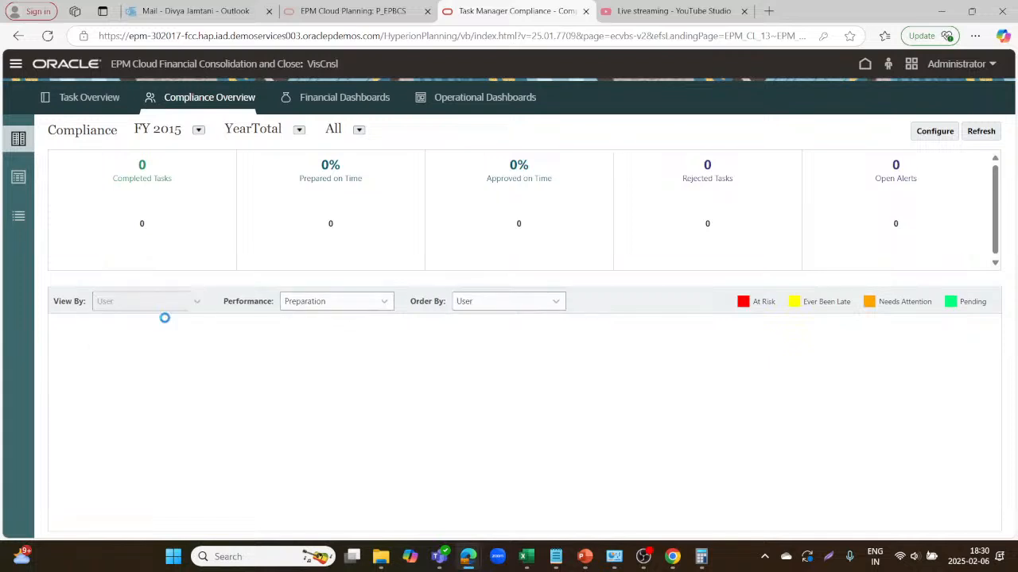
click(383, 305)
click(359, 318)
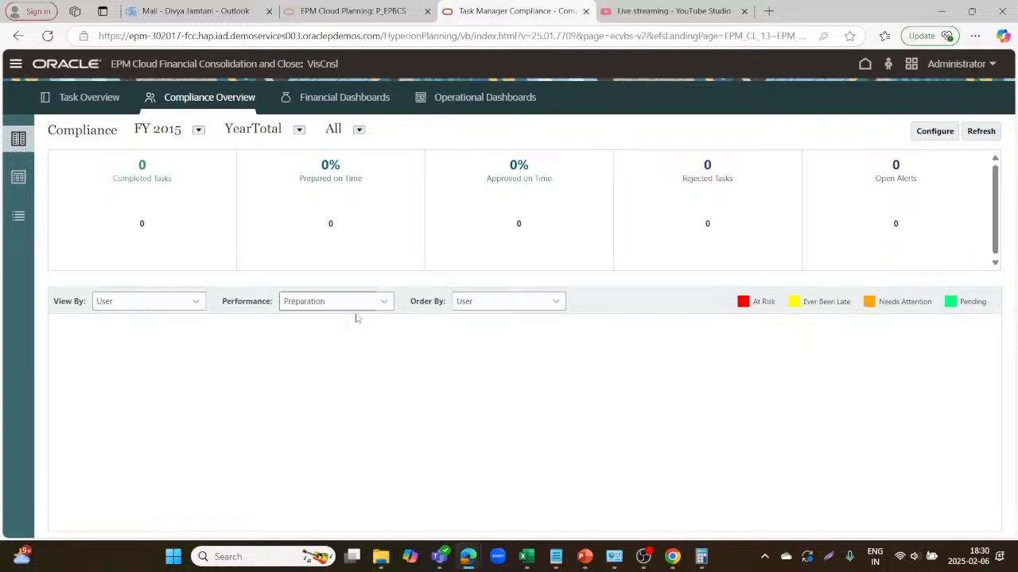
click(550, 304)
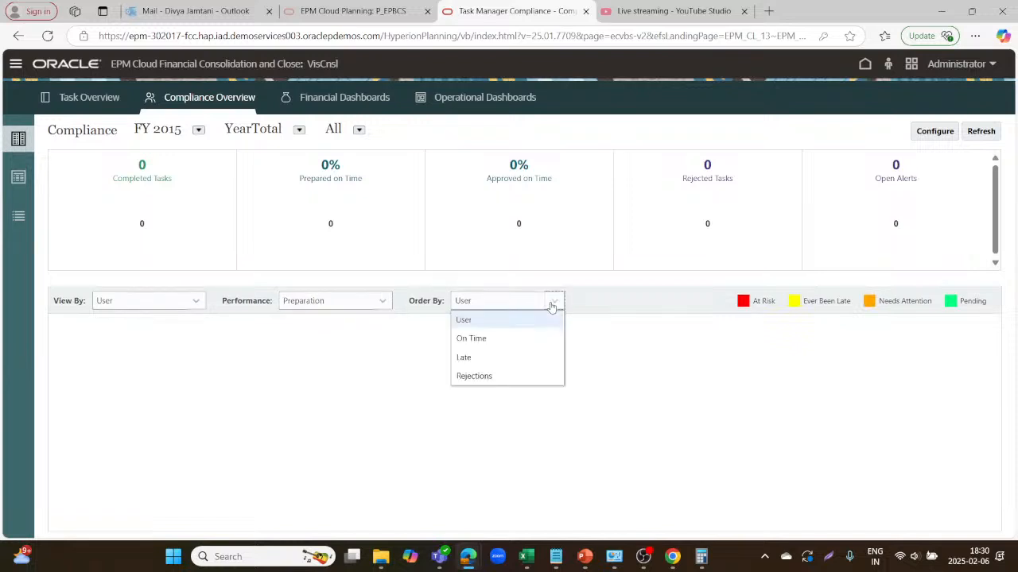
click(503, 321)
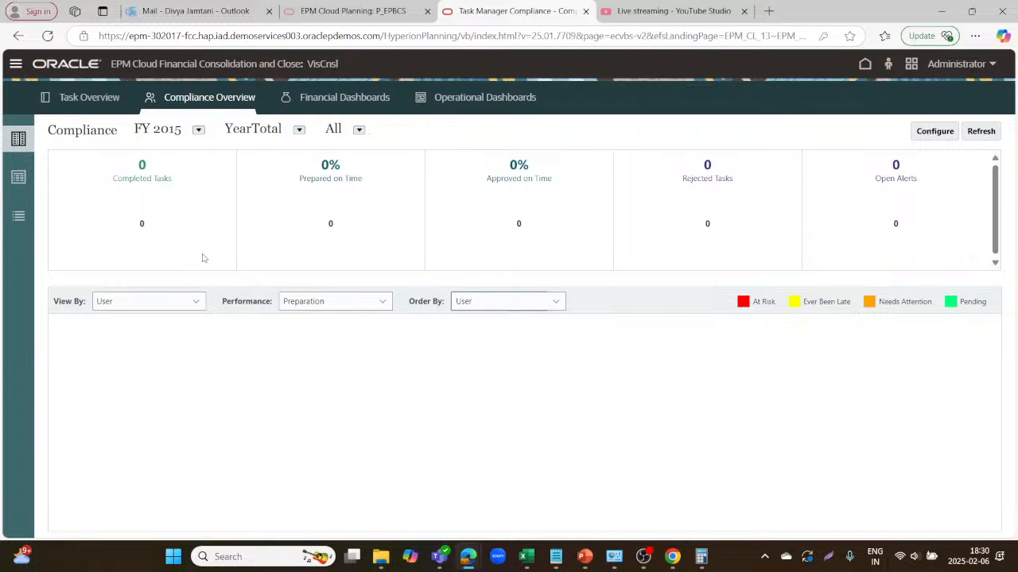
Try ordering compliance results by On Time, Late and Rejections, then return to ordering by User.
click(198, 300)
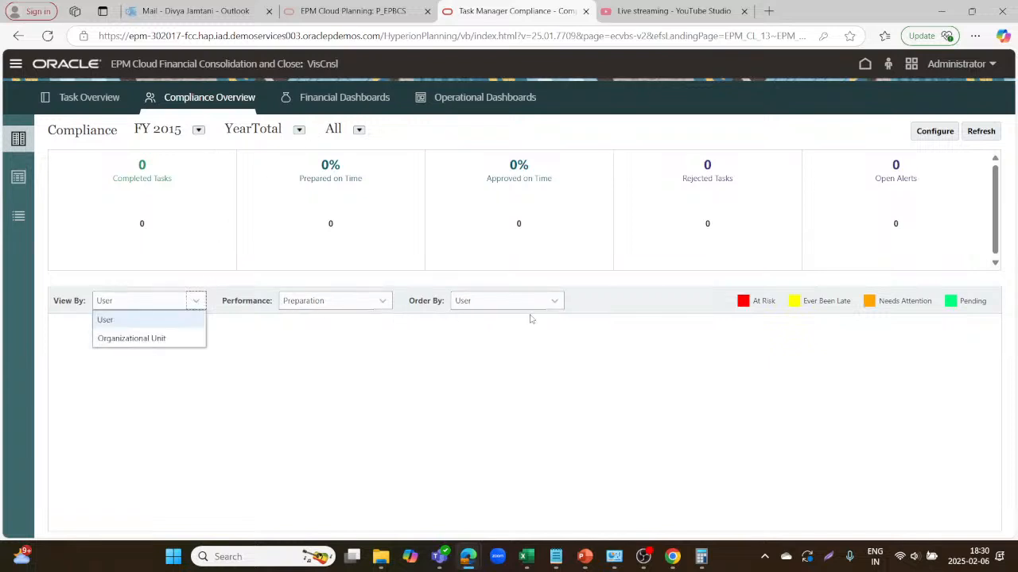
click(561, 310)
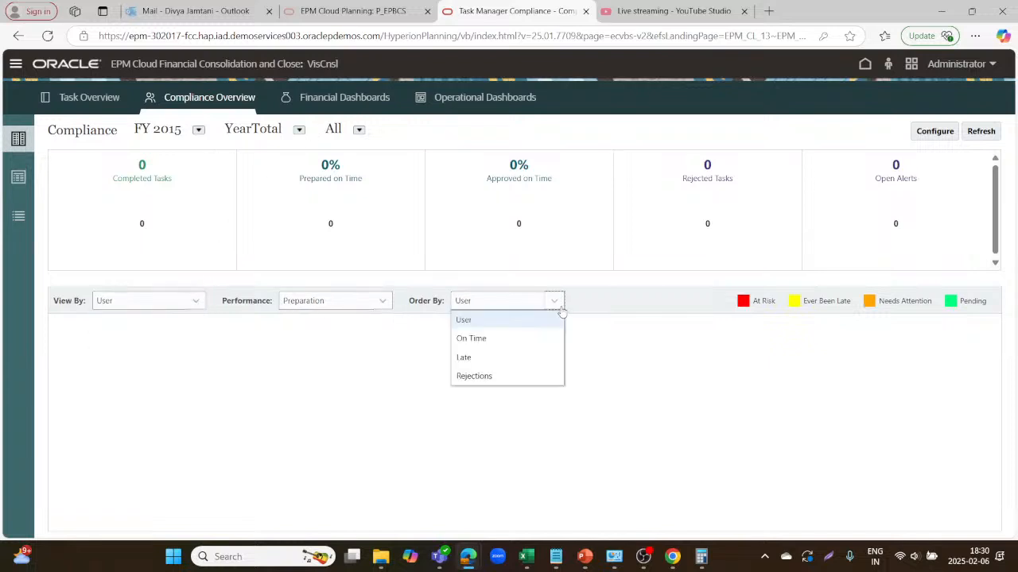
click(504, 337)
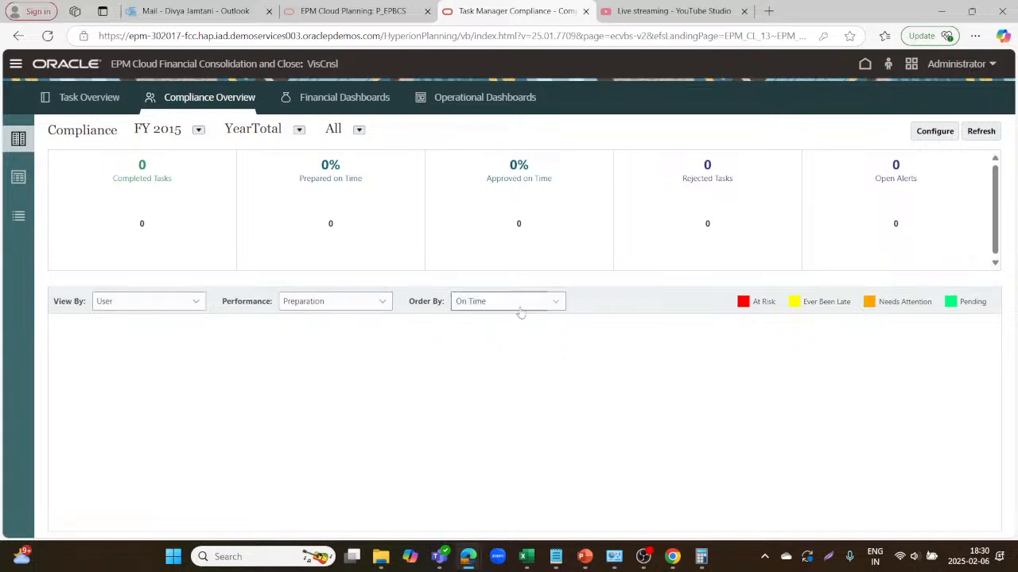
click(561, 303)
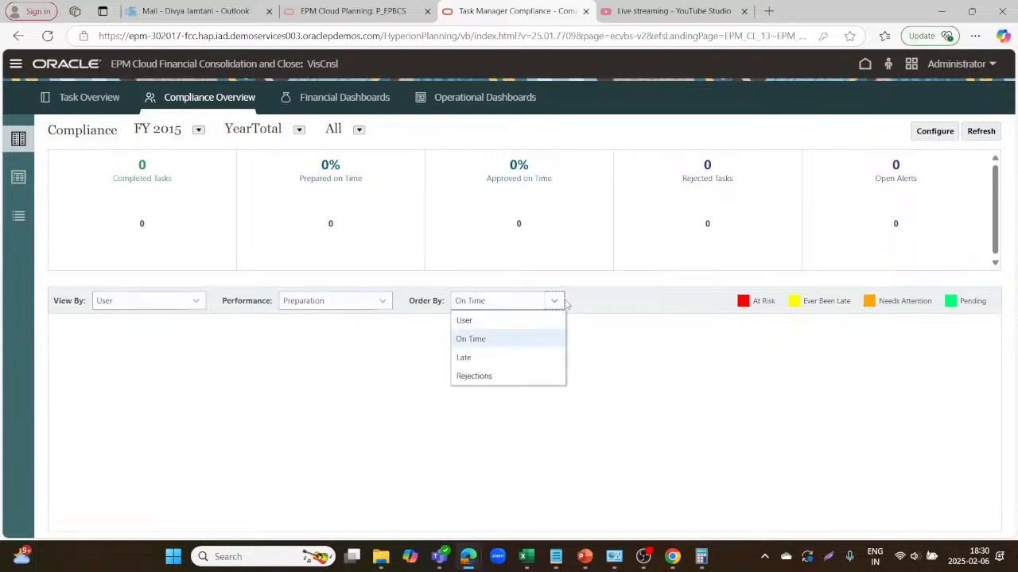
click(485, 357)
click(560, 308)
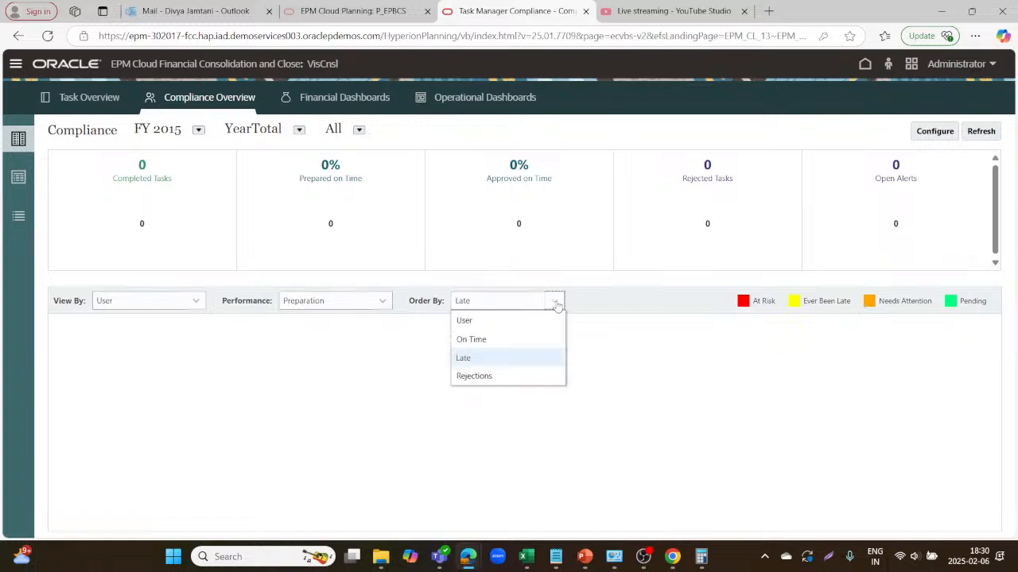
click(485, 376)
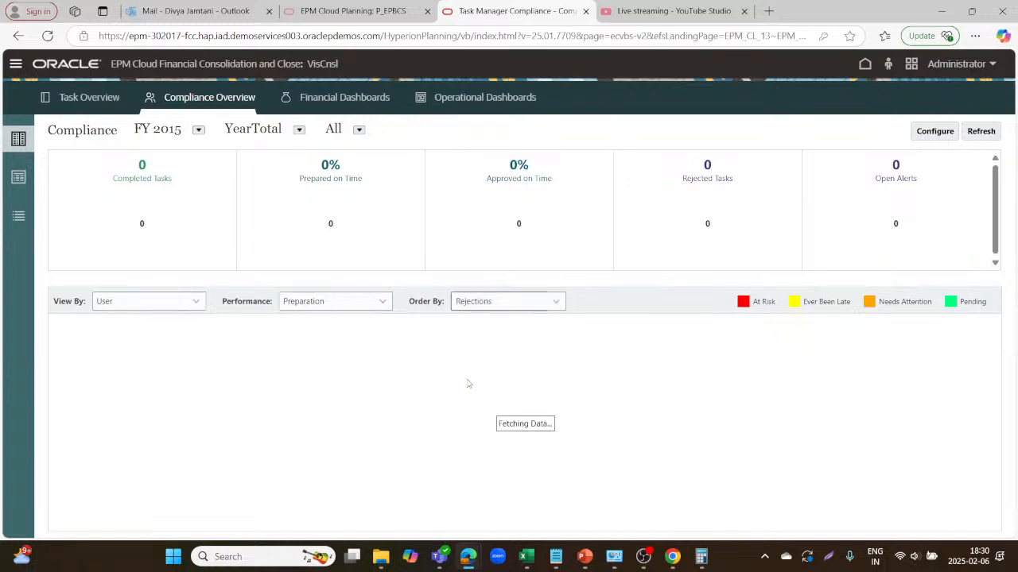
click(555, 303)
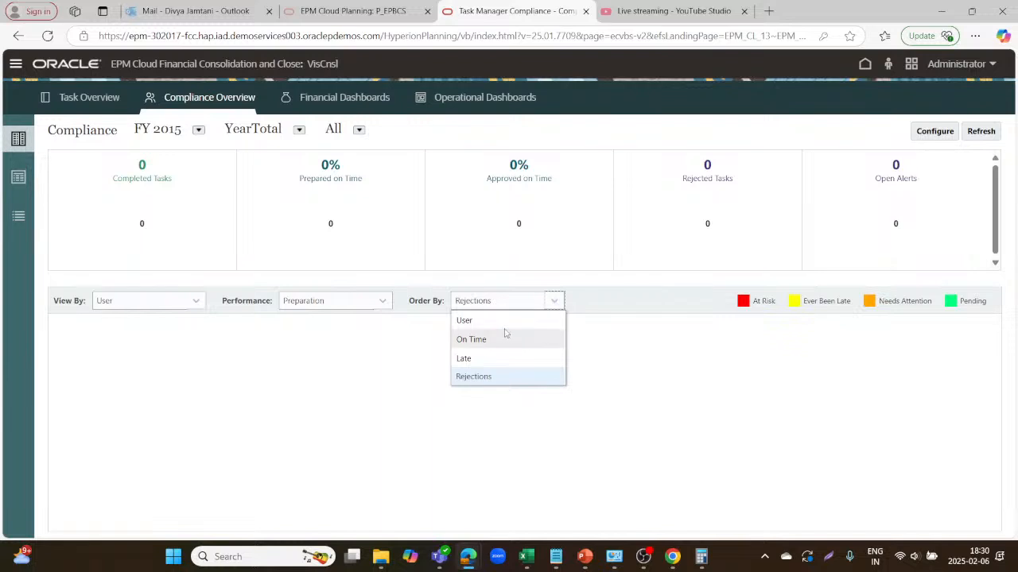
click(504, 322)
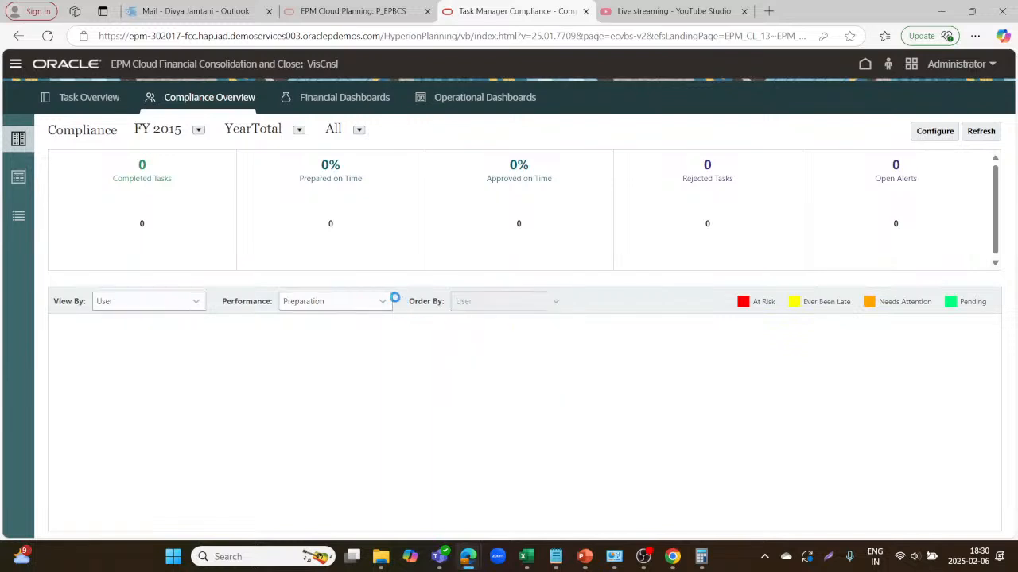
Try Approval performance and Organizational Unit grouping, then restore Preparation performance and User grouping.
click(383, 301)
click(300, 339)
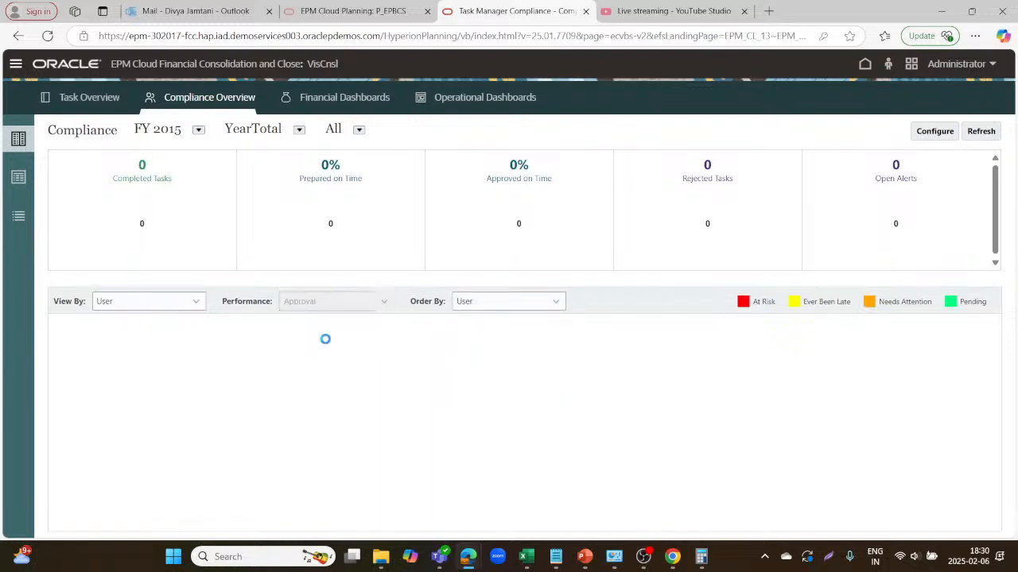
click(383, 301)
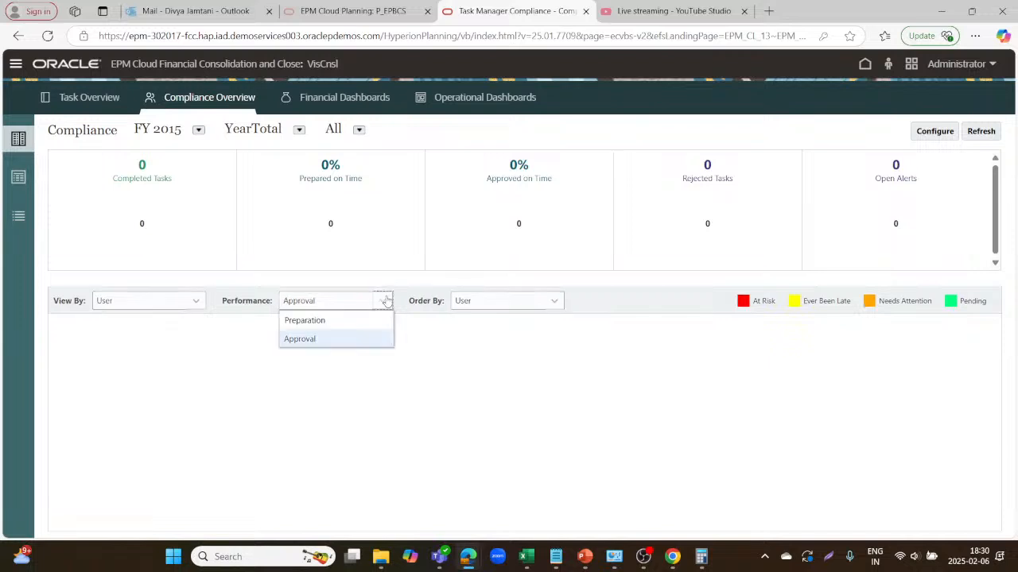
click(302, 321)
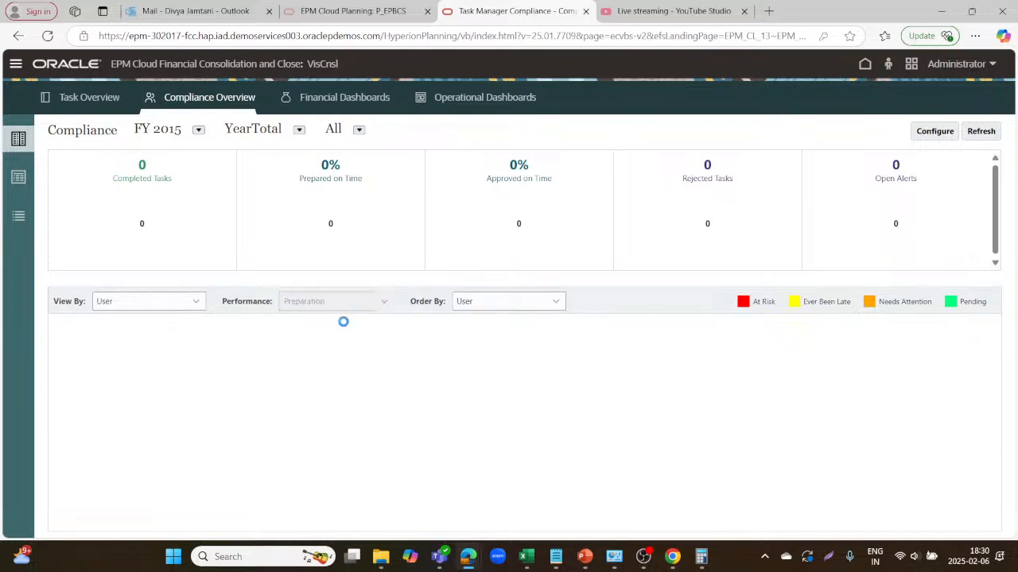
click(197, 302)
click(158, 338)
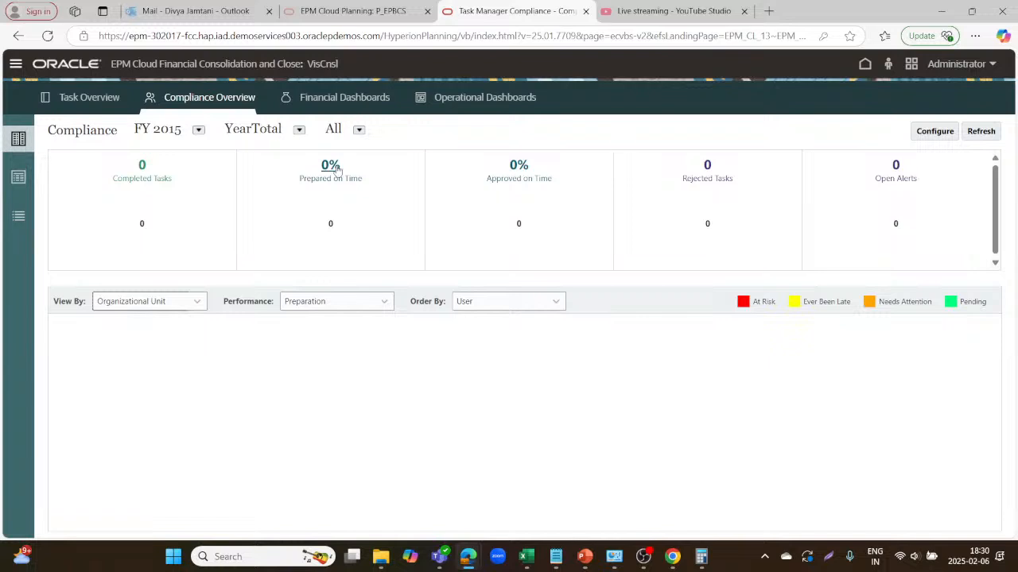
click(197, 307)
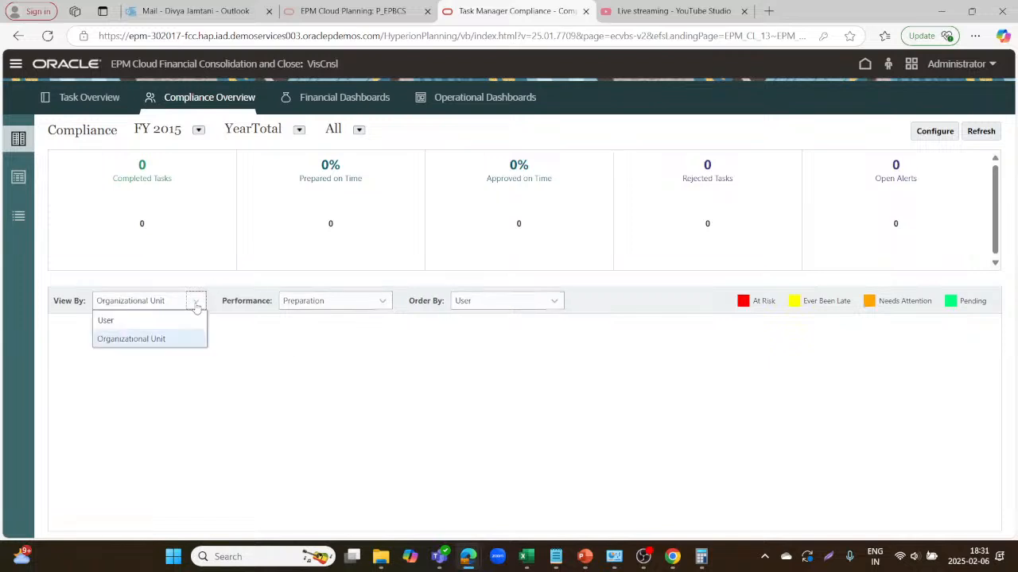
click(178, 322)
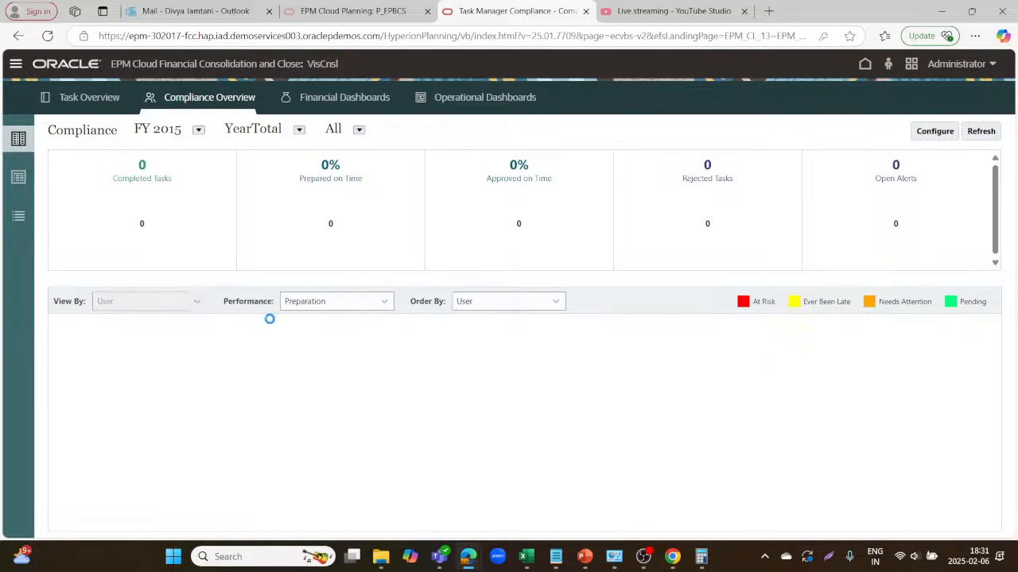
drag(385, 302, 336, 318)
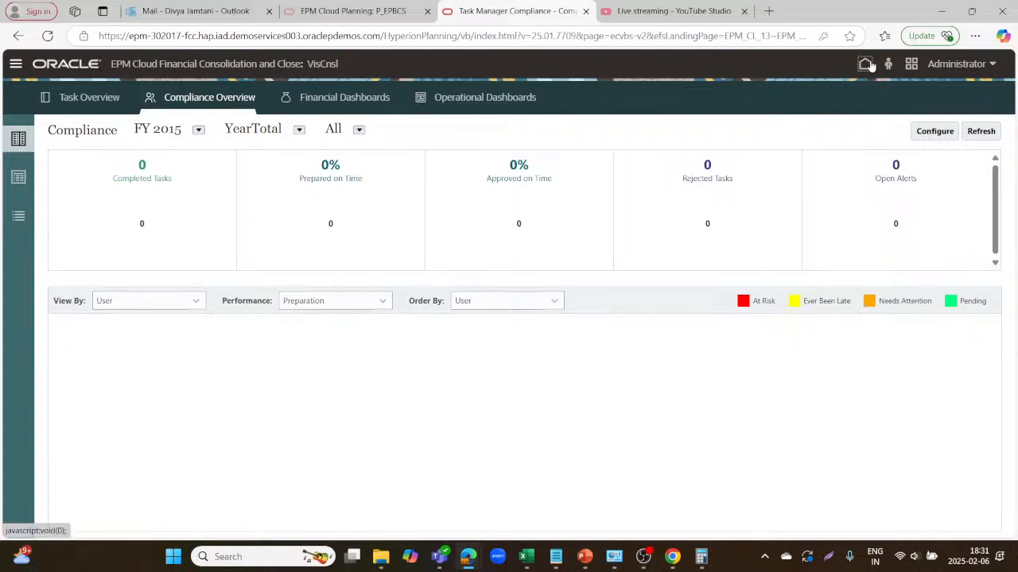
Return to the home page and sign out of the Administrator session.
click(866, 65)
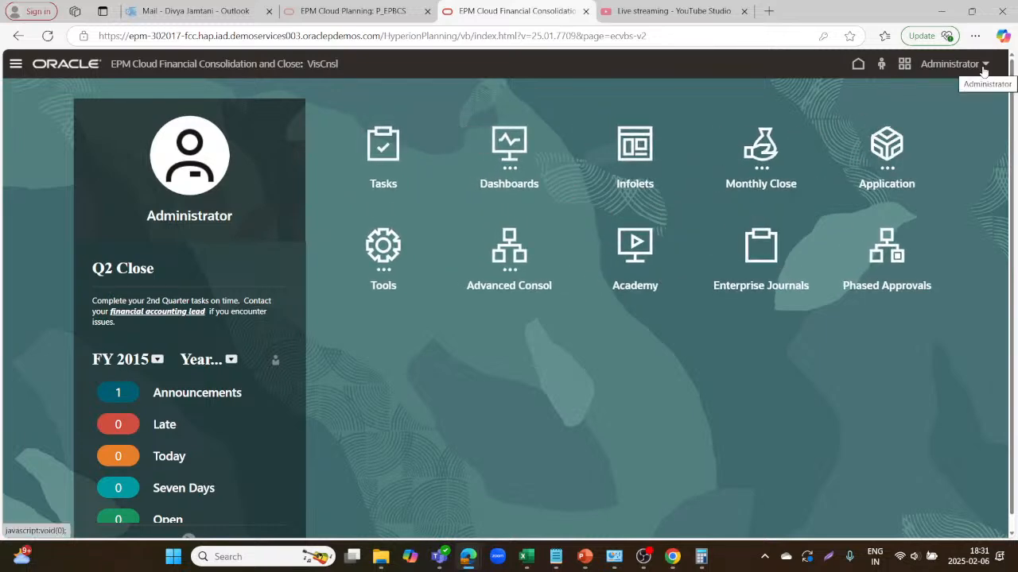
click(983, 67)
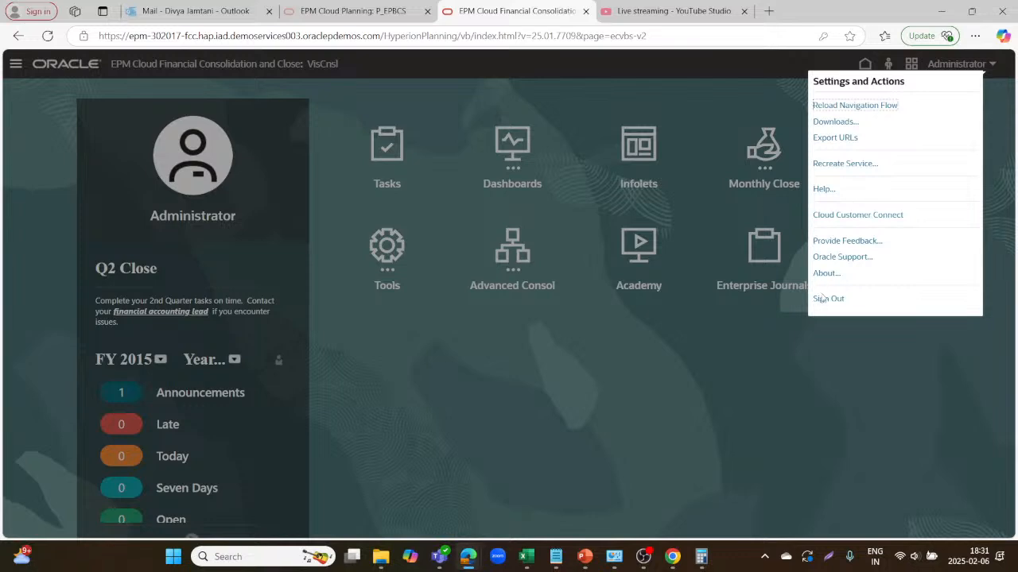
click(823, 297)
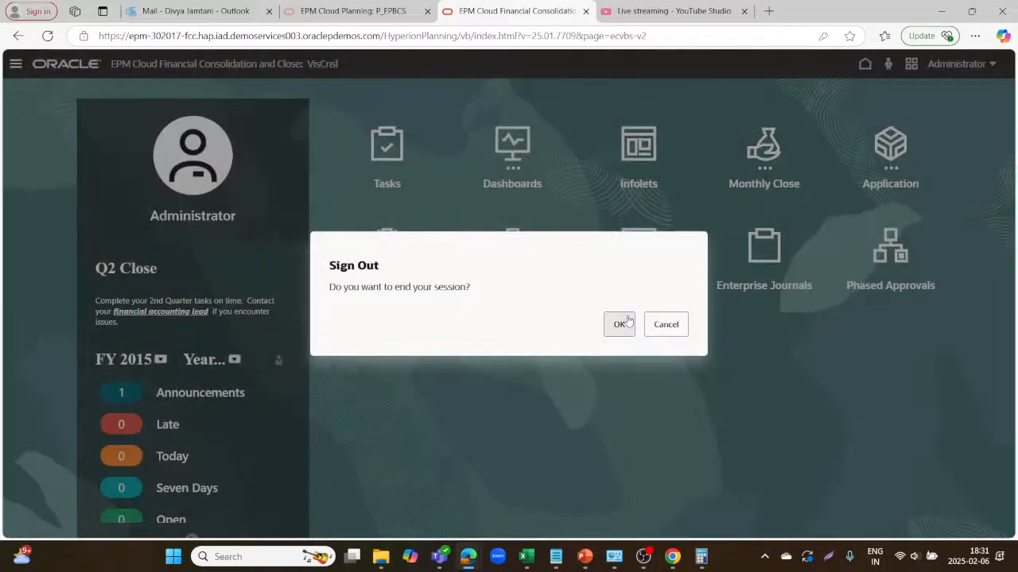
click(625, 323)
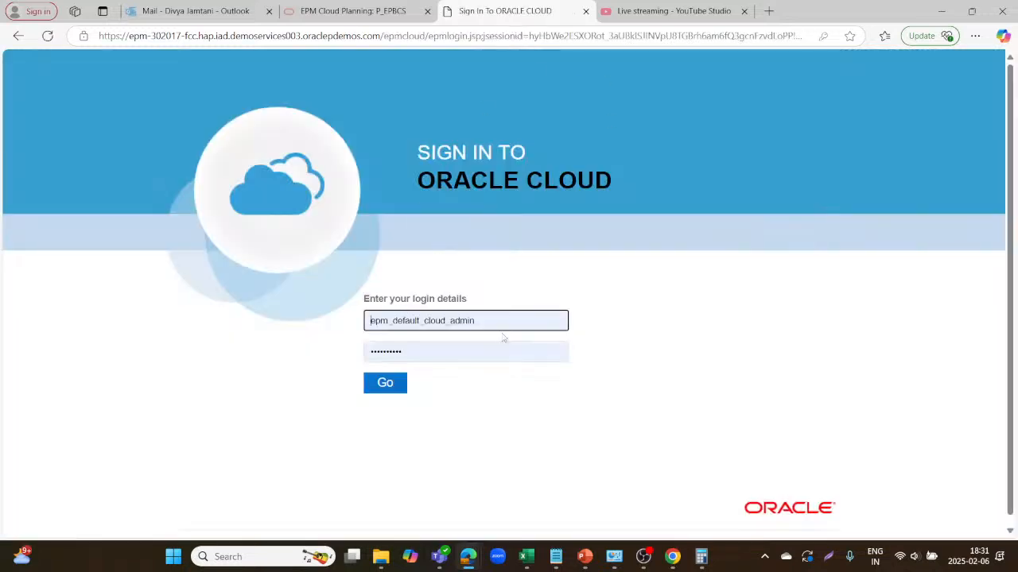
Sign in as the other user with their saved username and password.
click(513, 318)
key(BackSpace)
key(BackSpace)
key(BackSpace)
key(BackSpace)
key(BackSpace)
key(BackSpace)
key(BackSpace)
key(BackSpace)
key(BackSpace)
key(BackSpace)
key(BackSpace)
key(BackSpace)
key(BackSpace)
key(BackSpace)
key(BackSpace)
key(BackSpace)
key(BackSpace)
key(BackSpace)
key(BackSpace)
key(BackSpace)
key(BackSpace)
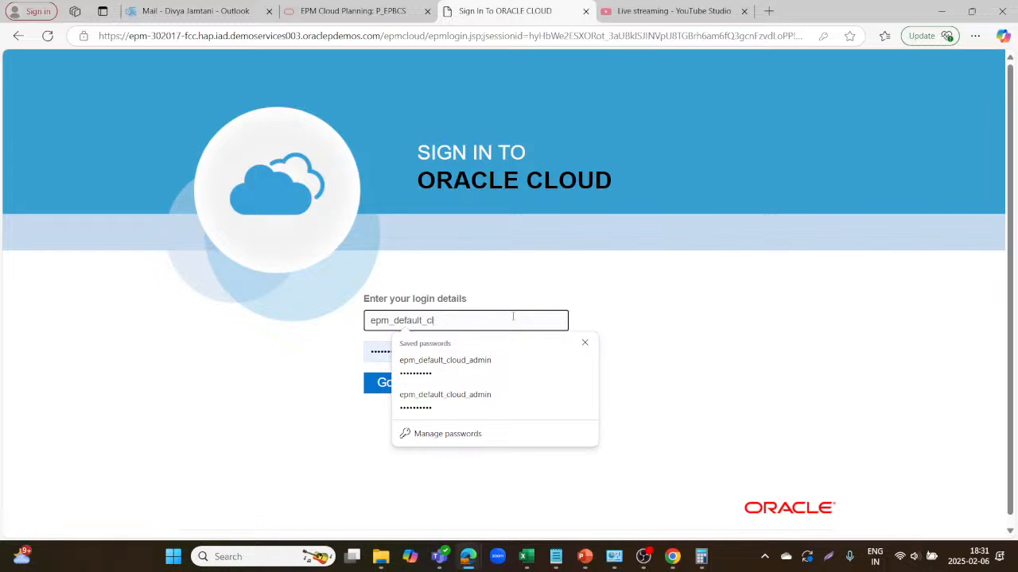
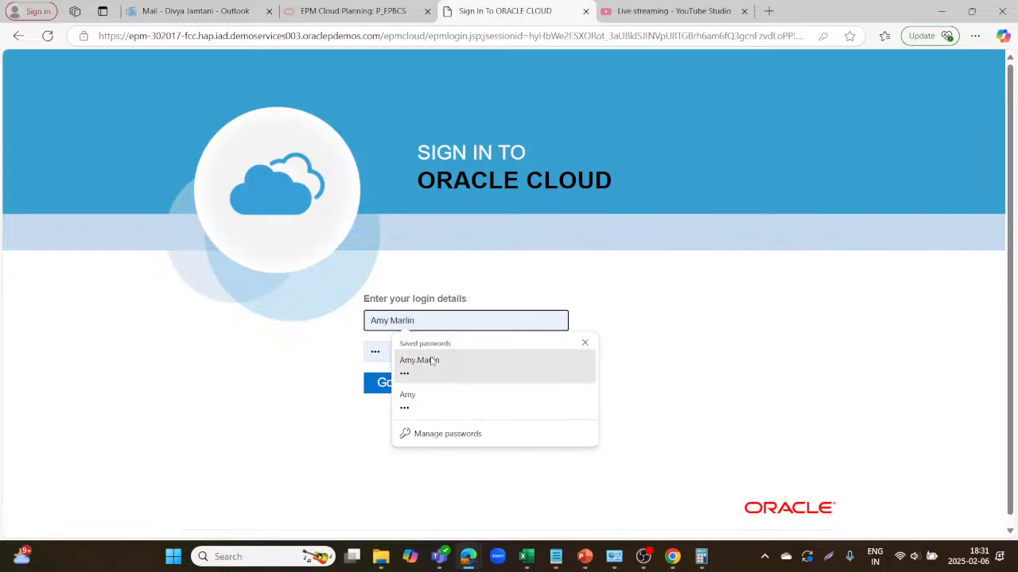
click(429, 361)
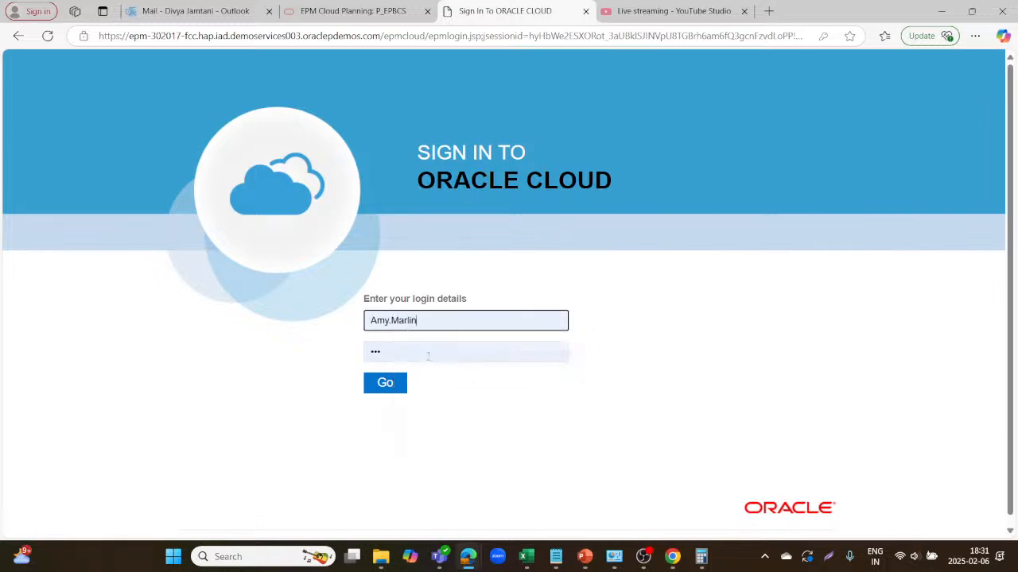
click(405, 352)
key(BackSpace)
key(BackSpace)
key(BackSpace)
text(••)
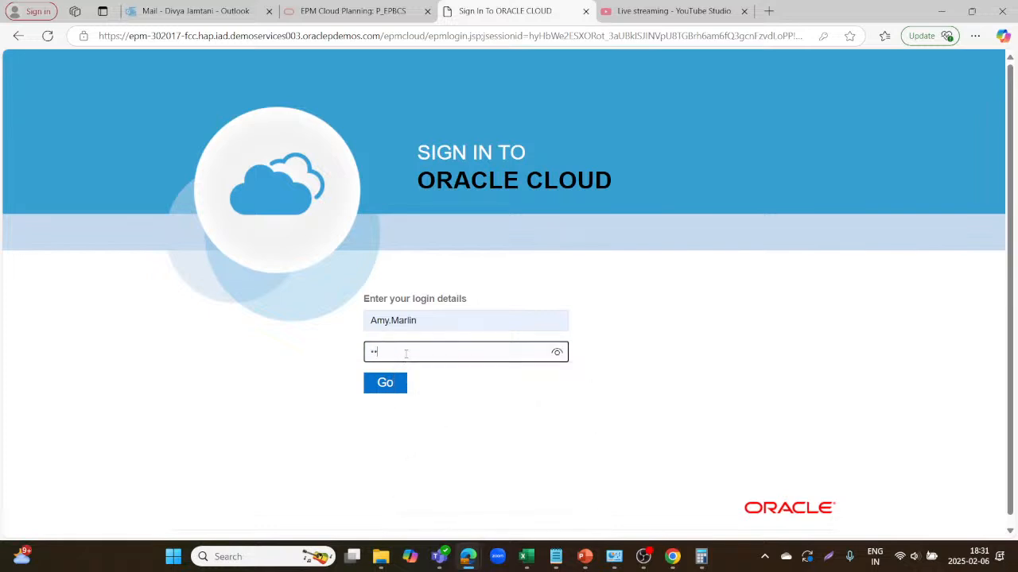
click(386, 385)
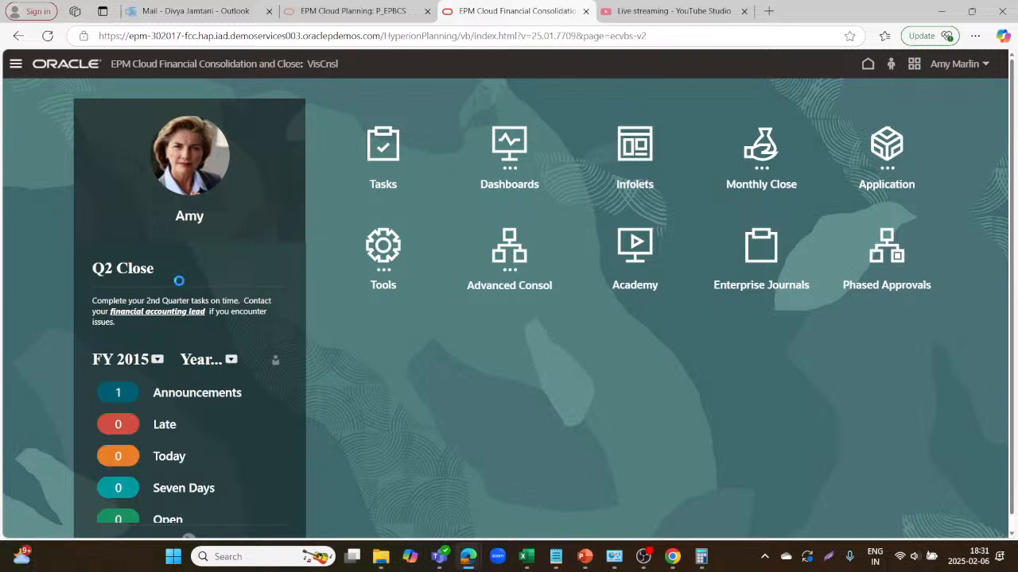
Set the task summary period to January, list its open tasks, and open the first Cloud Financials journal.
click(231, 360)
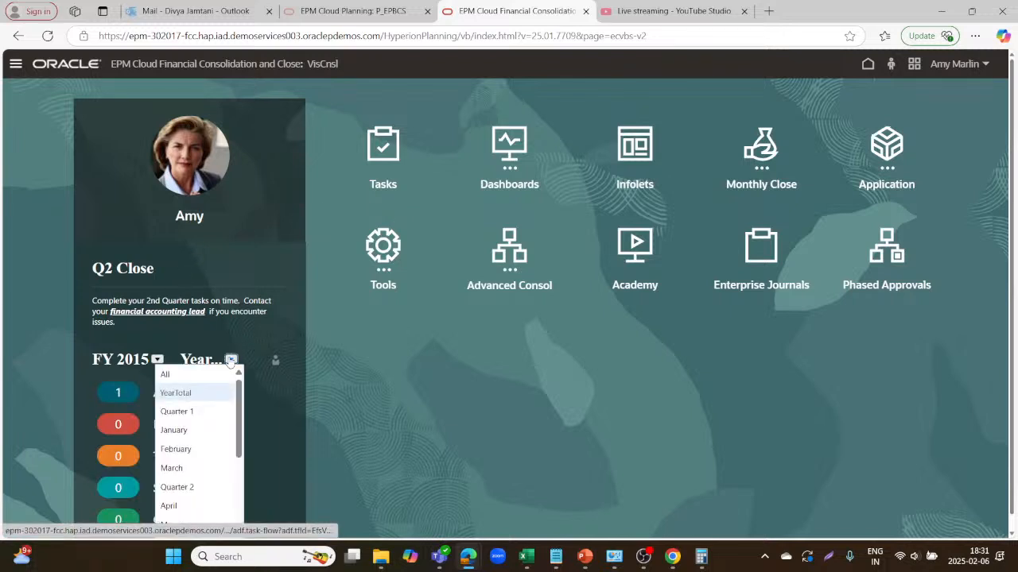
click(179, 433)
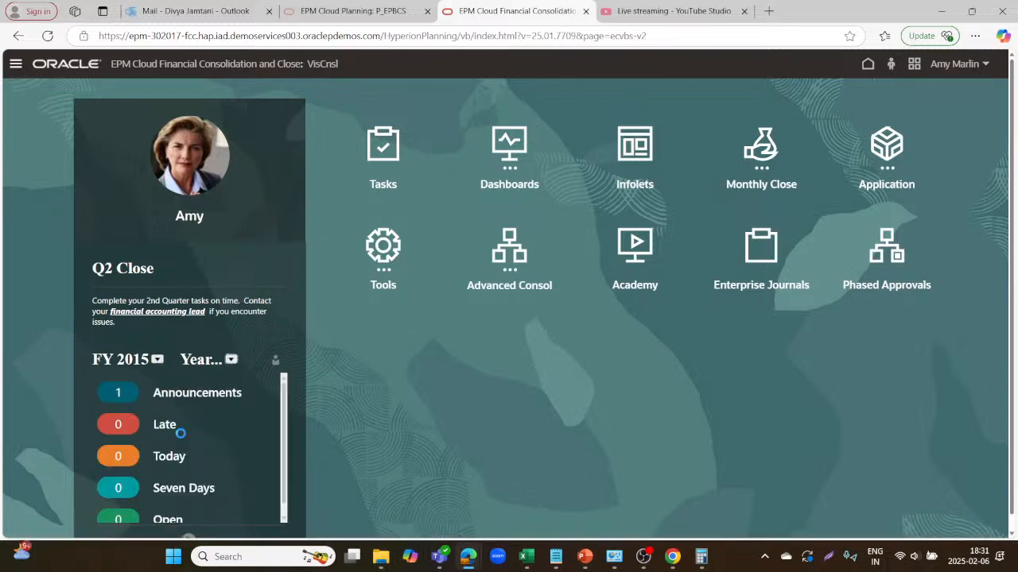
scroll(181, 432, down, 1)
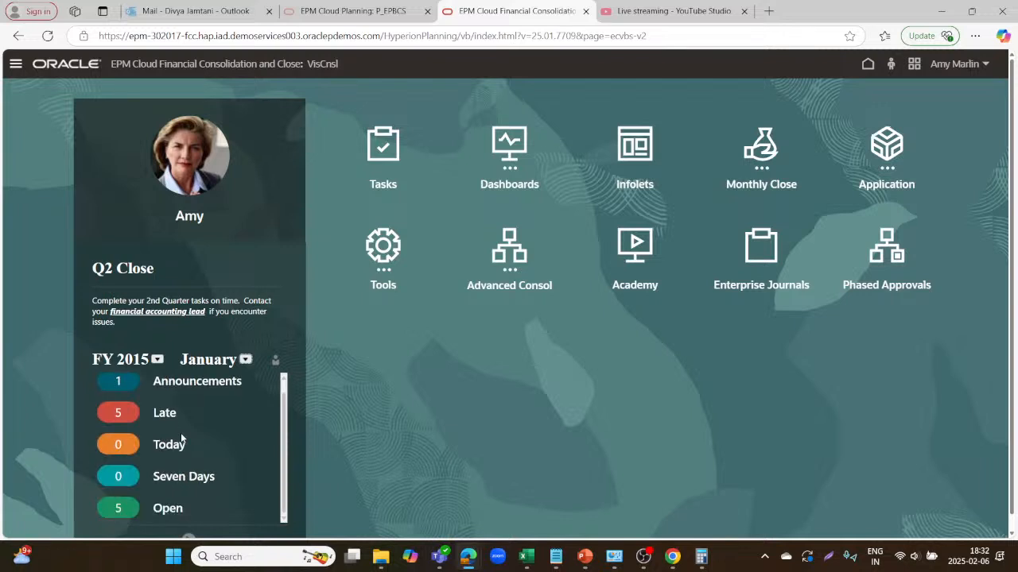
click(168, 508)
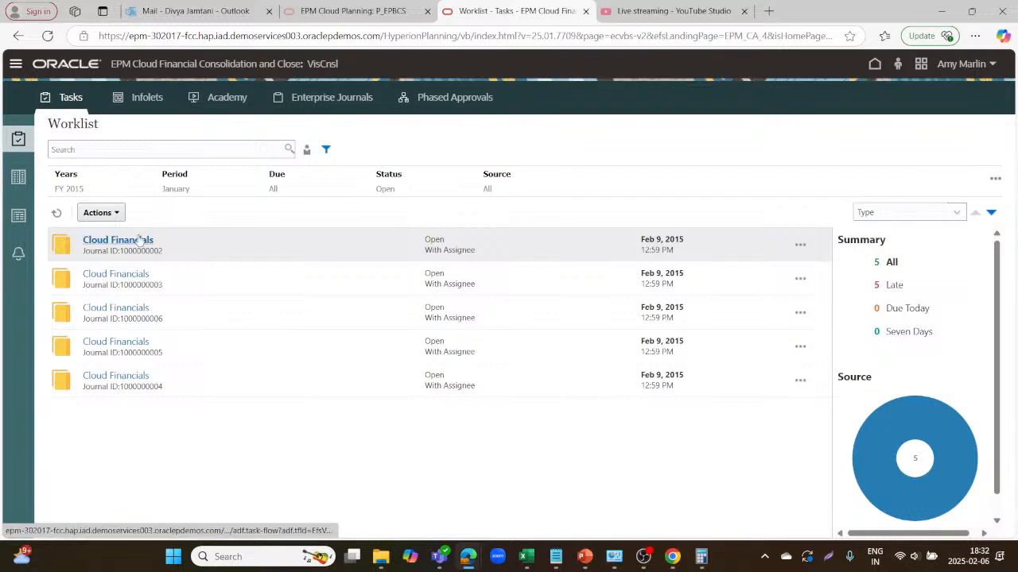
click(137, 239)
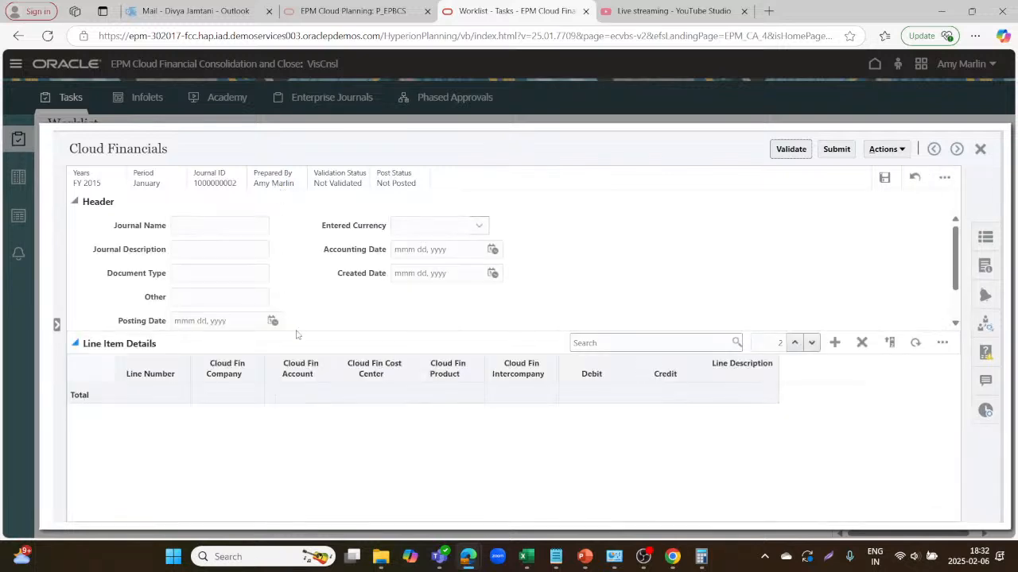
Enter 'Annual Maintenance' as the journal name and description, and set the entered currency to USD.
click(234, 223)
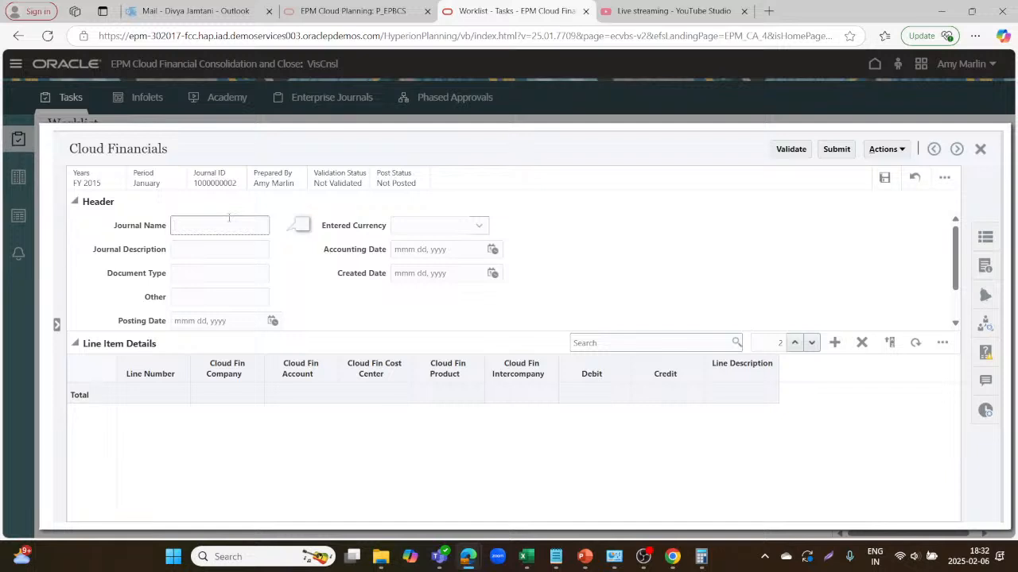
text(Annual Maintenance)
click(201, 251)
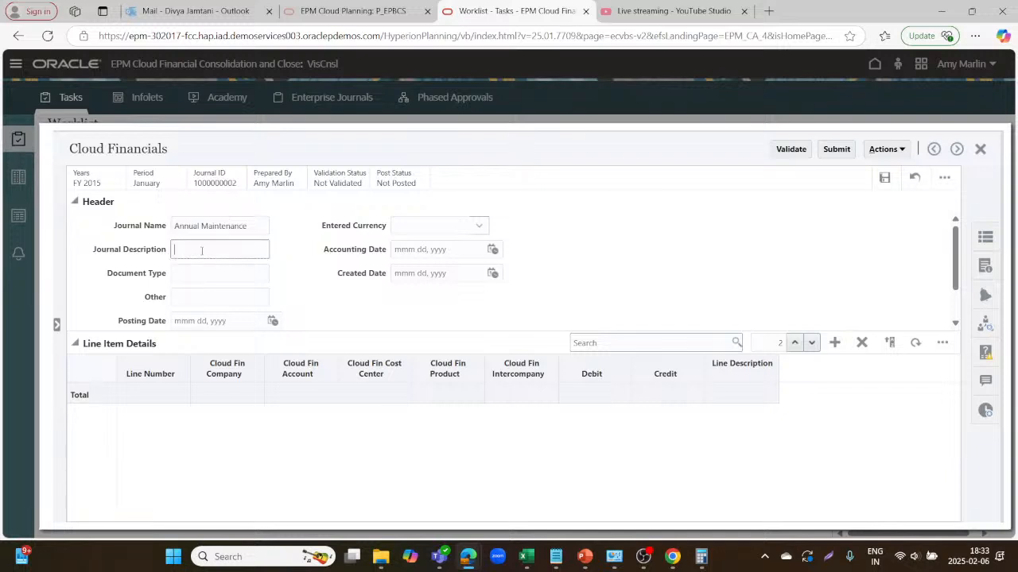
text(Annual Maintenance)
click(472, 227)
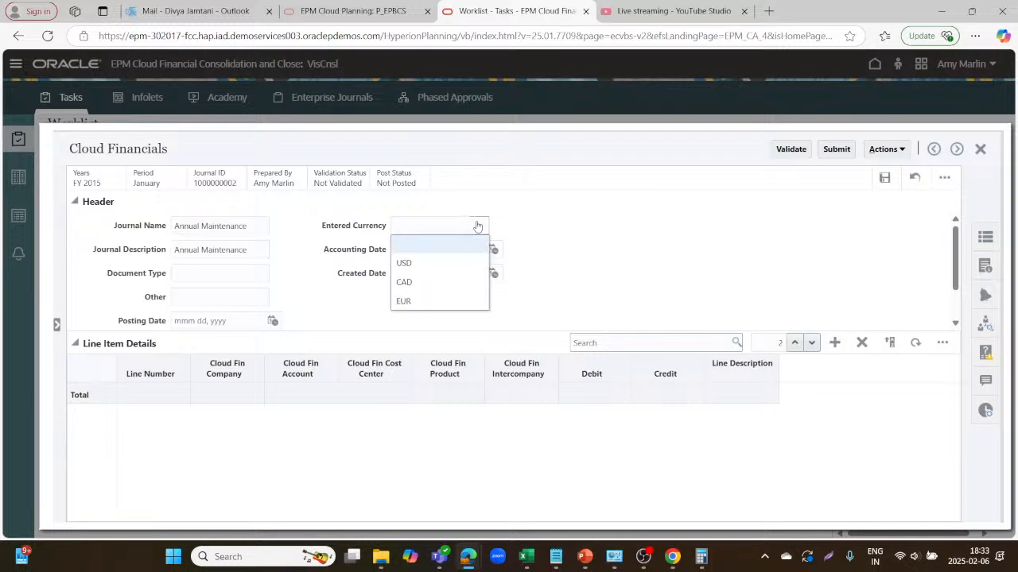
click(405, 261)
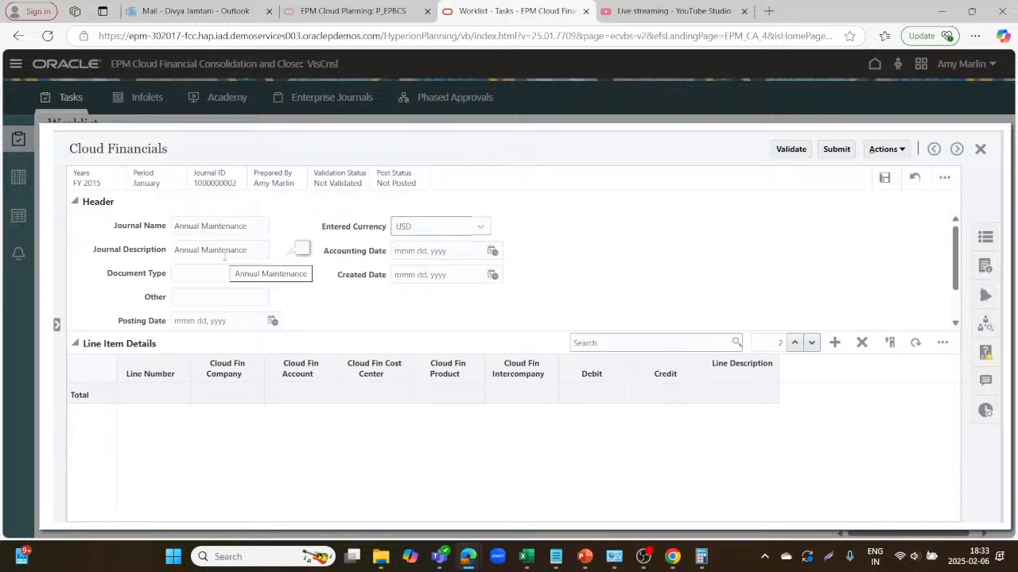
Set the journal's accounting date to Jan 15, 2015.
click(493, 250)
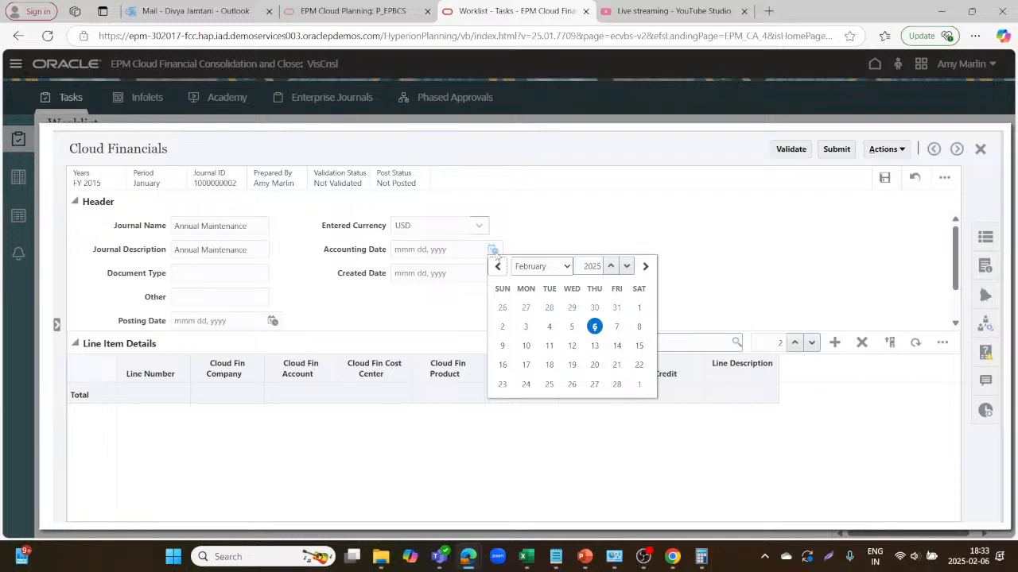
click(627, 266)
click(627, 267)
click(626, 266)
click(627, 266)
click(626, 266)
click(626, 267)
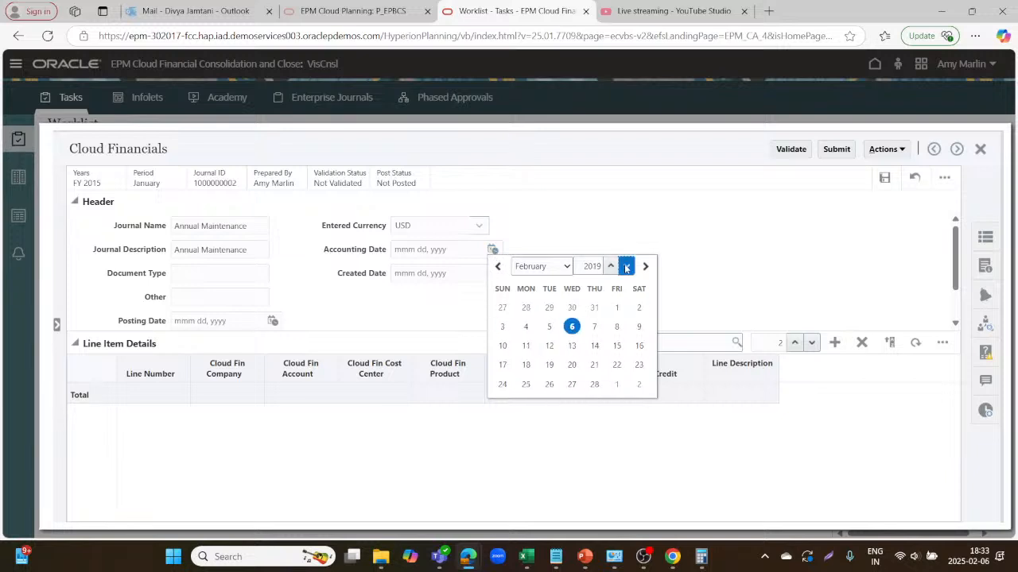
click(627, 267)
click(626, 267)
click(627, 267)
click(626, 266)
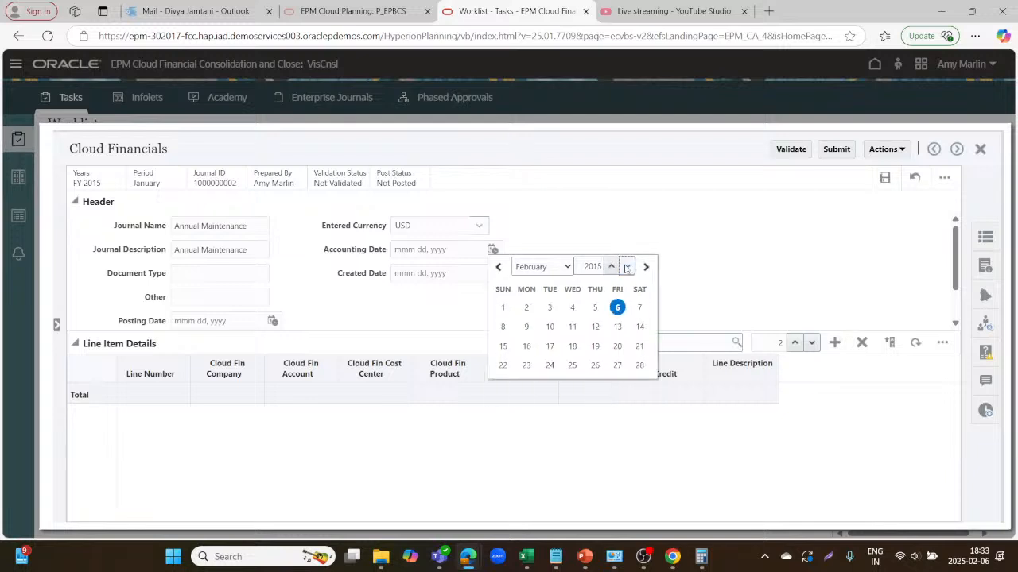
click(569, 269)
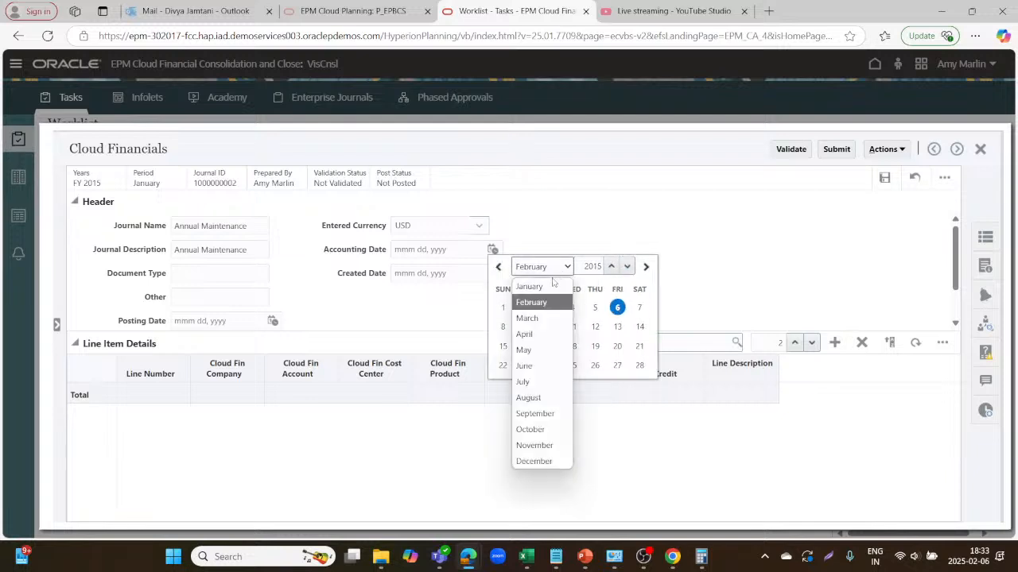
click(540, 286)
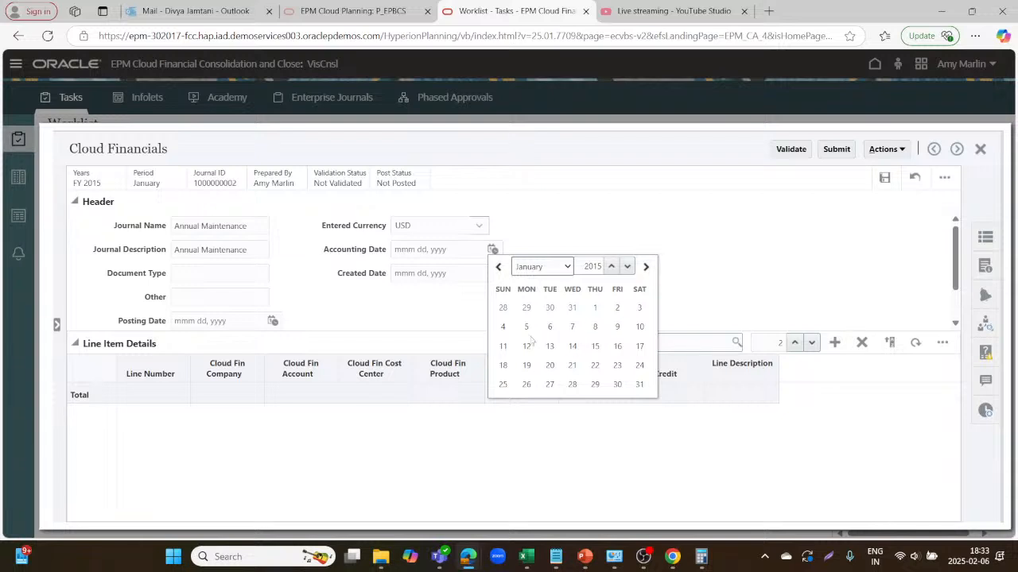
click(594, 346)
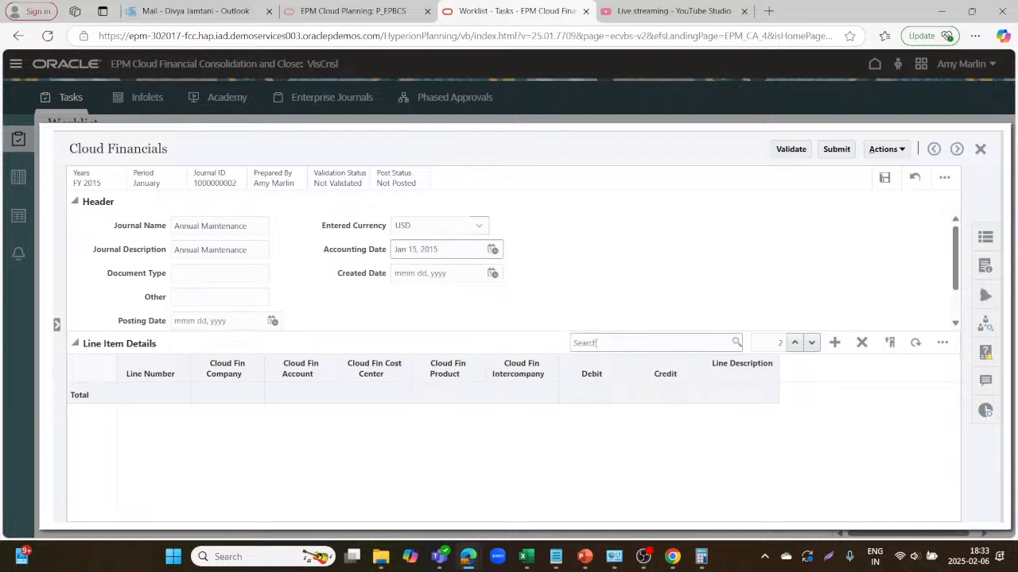
Set the Created Date to Jan 2, 2015.
click(492, 273)
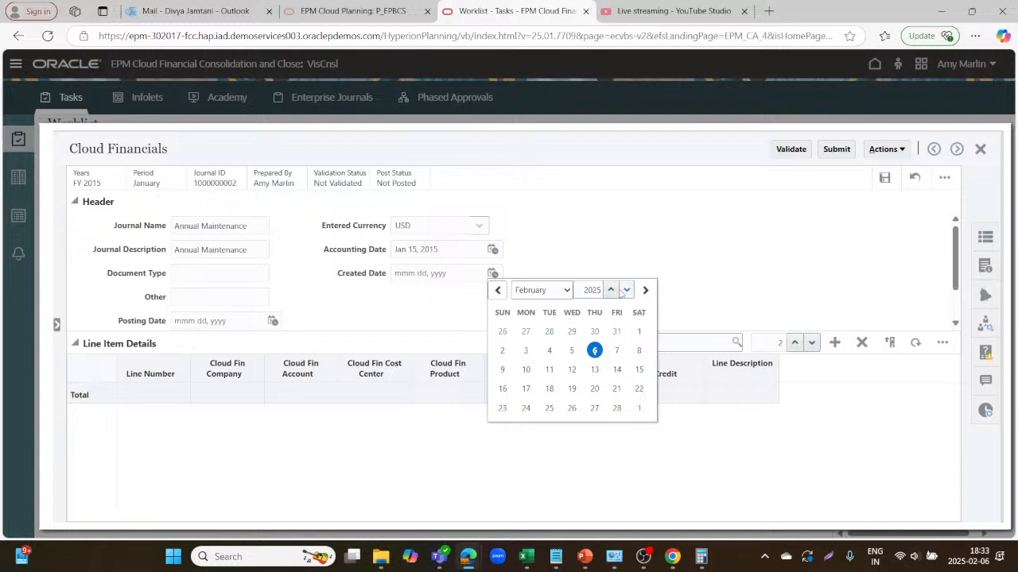
drag(625, 291, 625, 291)
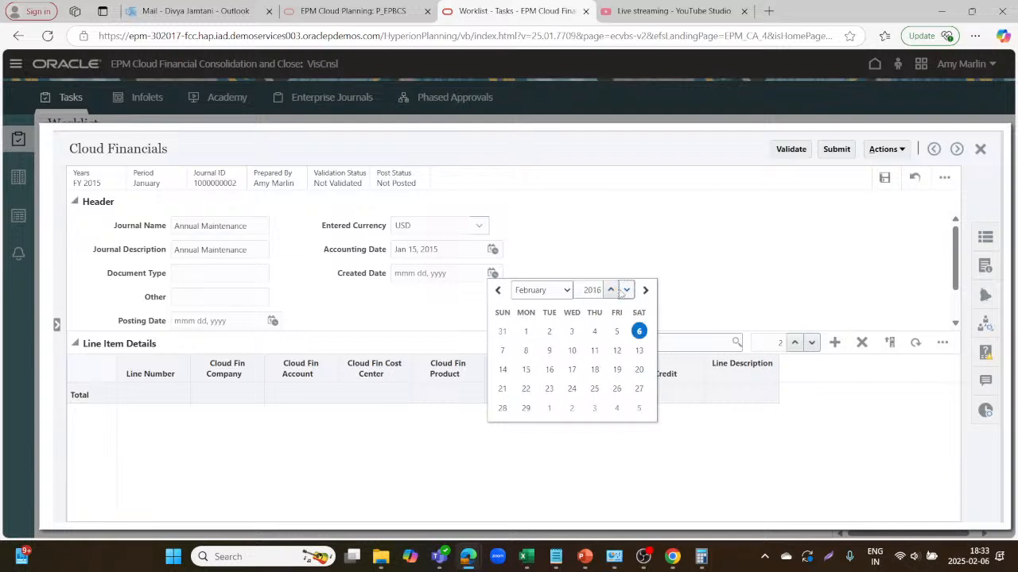
click(625, 290)
click(625, 291)
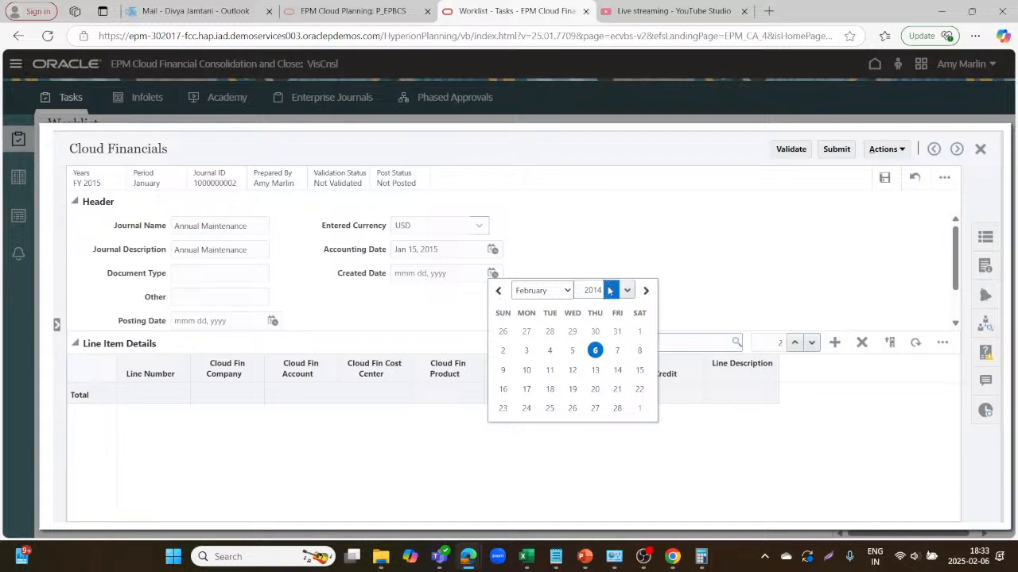
click(610, 291)
click(568, 291)
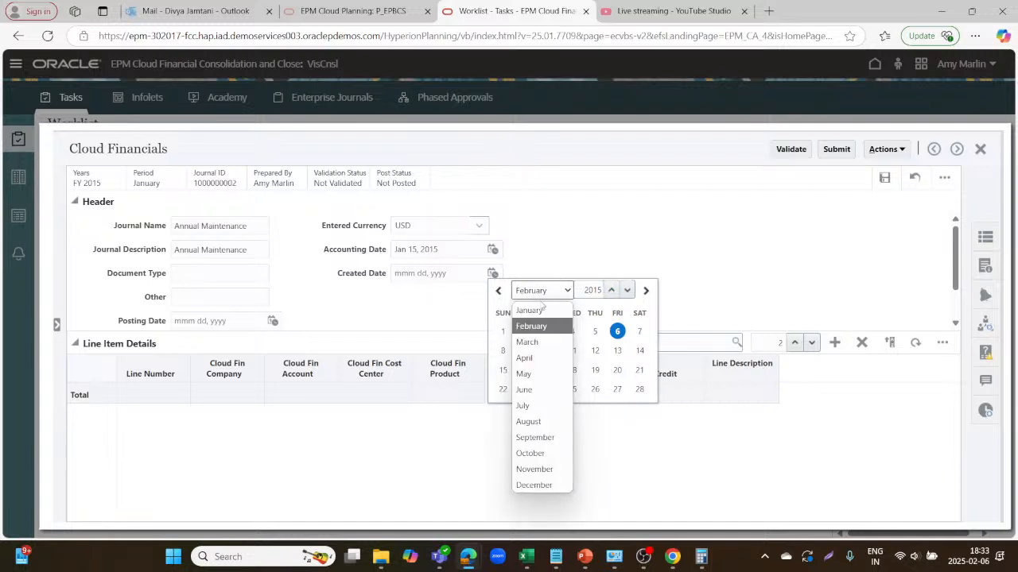
click(538, 308)
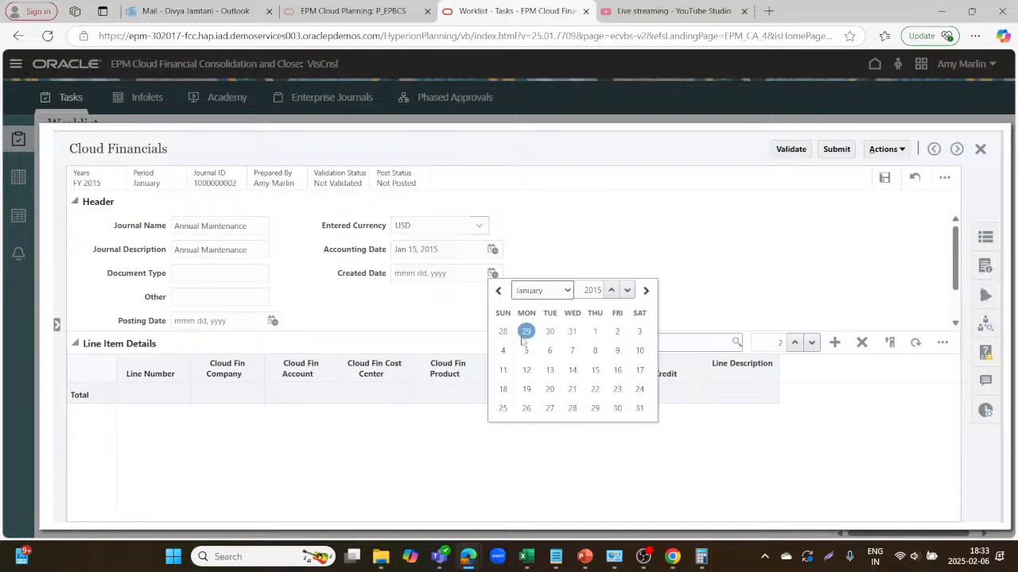
click(617, 331)
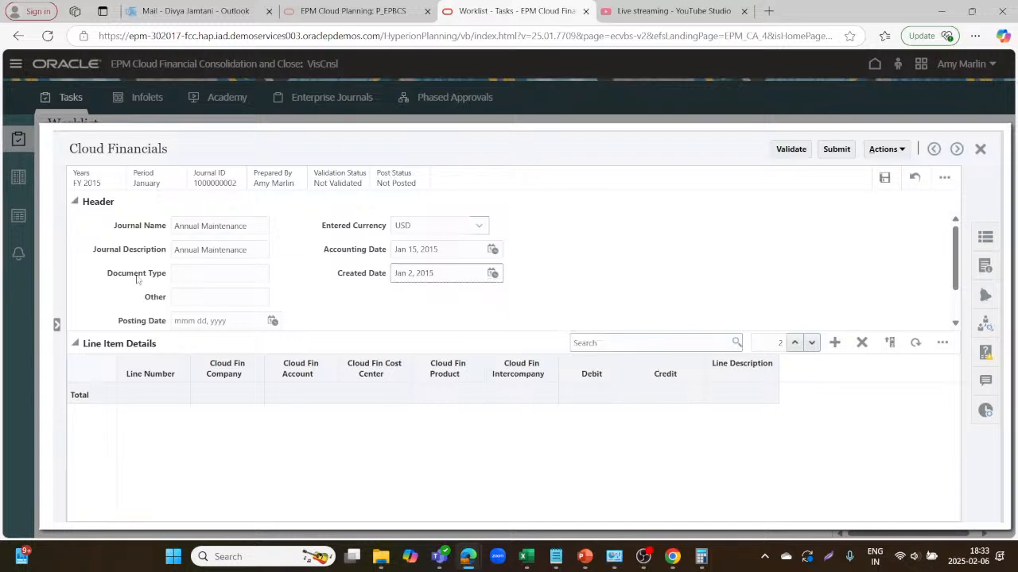
Set the Posting Date to Jan 31, 2015.
click(272, 322)
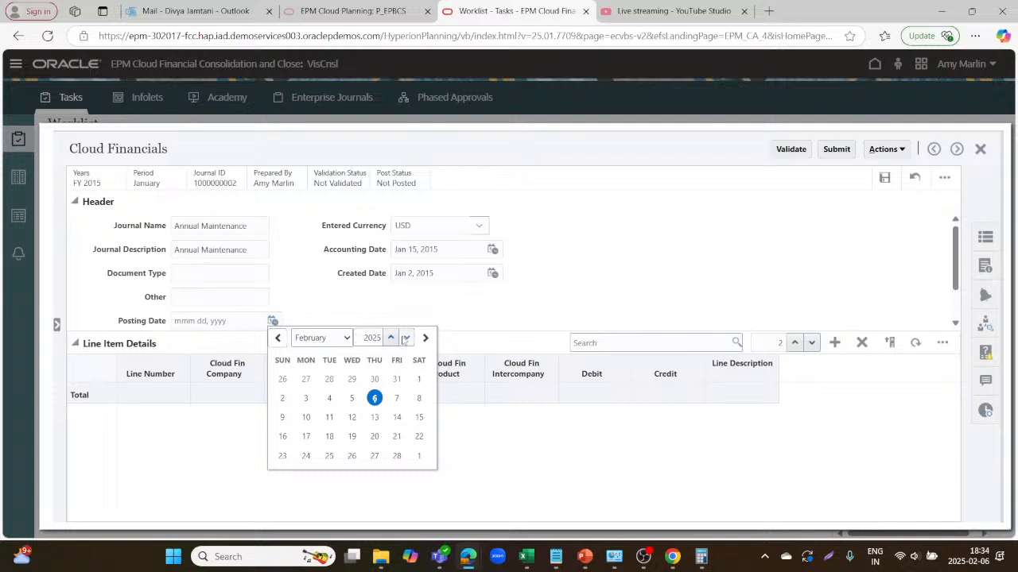
click(406, 338)
click(405, 338)
click(405, 338)
click(406, 337)
click(406, 338)
click(406, 338)
click(405, 337)
click(405, 338)
click(405, 338)
click(405, 338)
click(405, 338)
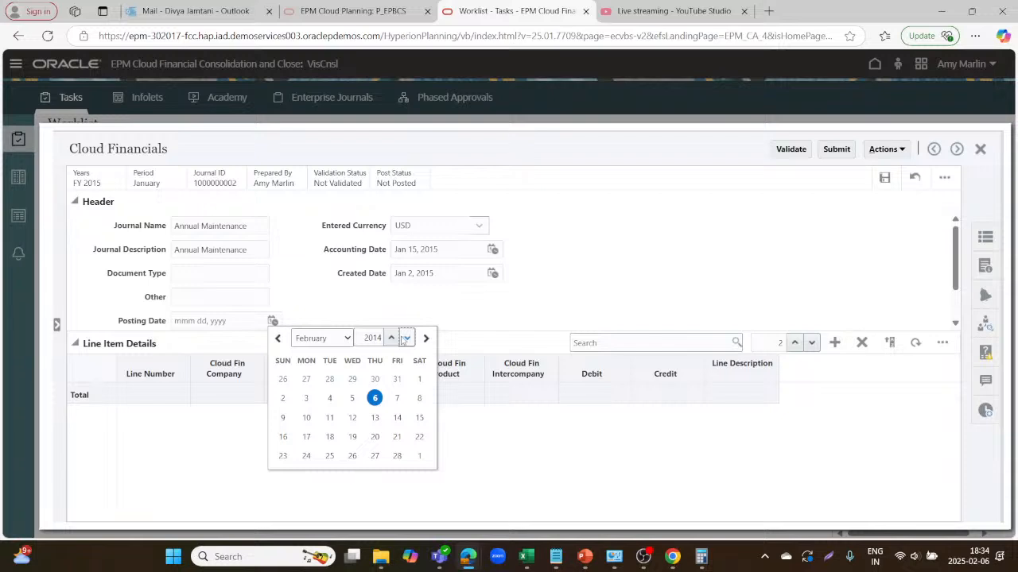
click(391, 338)
click(347, 338)
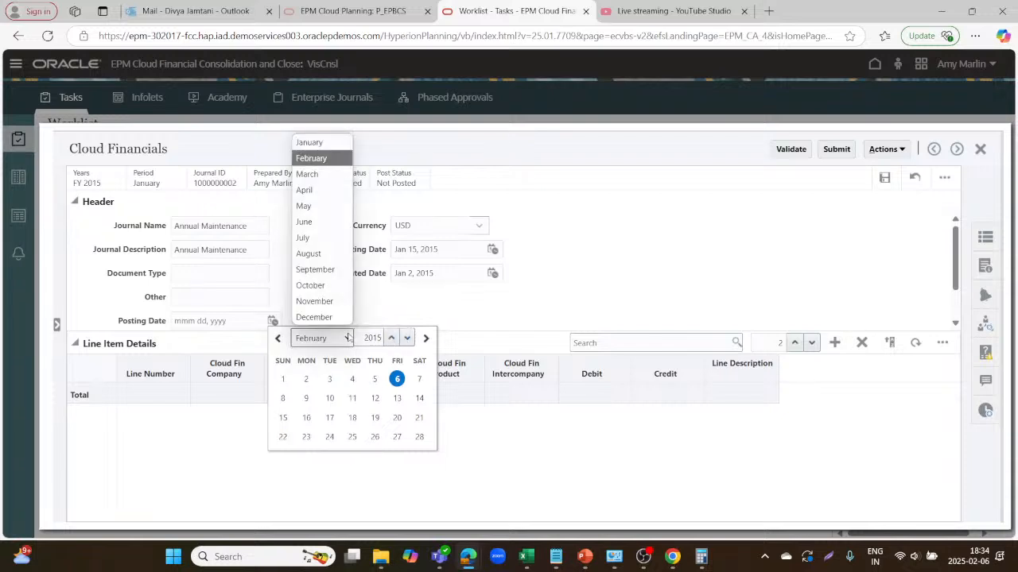
click(318, 143)
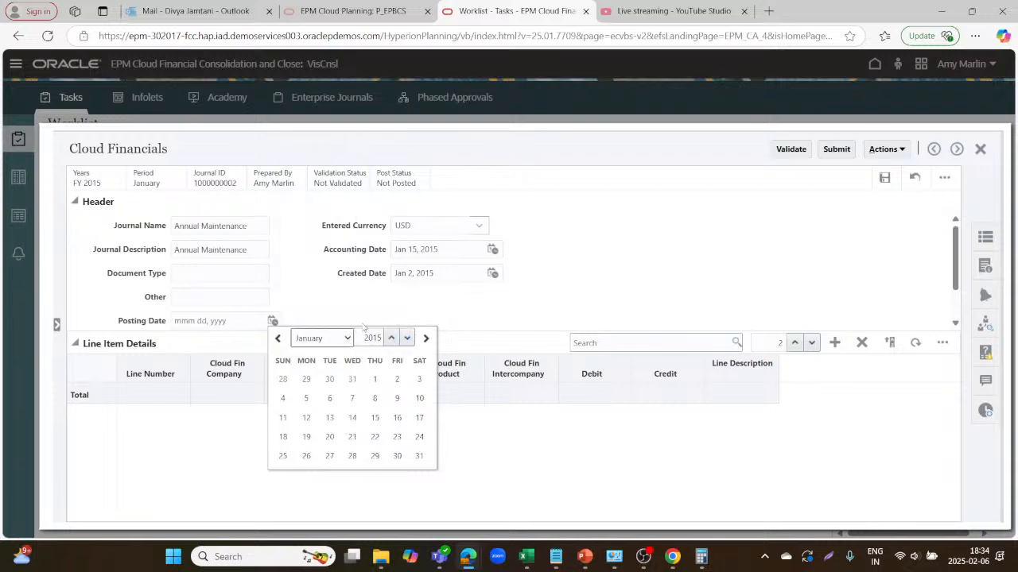
click(419, 456)
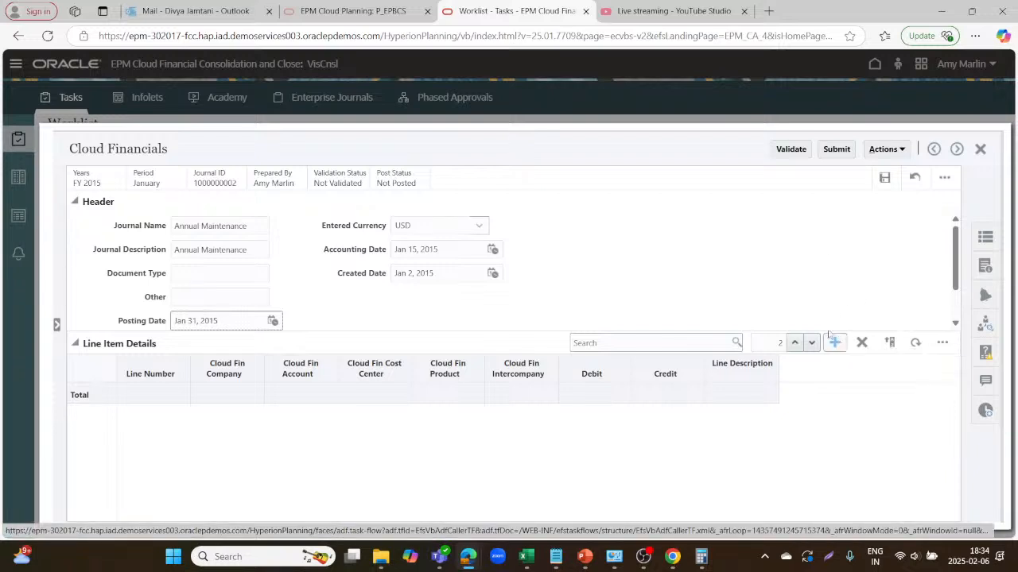
click(805, 289)
Add two line rows, give line 1 line number 1, and bring up its Cloud Fin Account list.
click(833, 343)
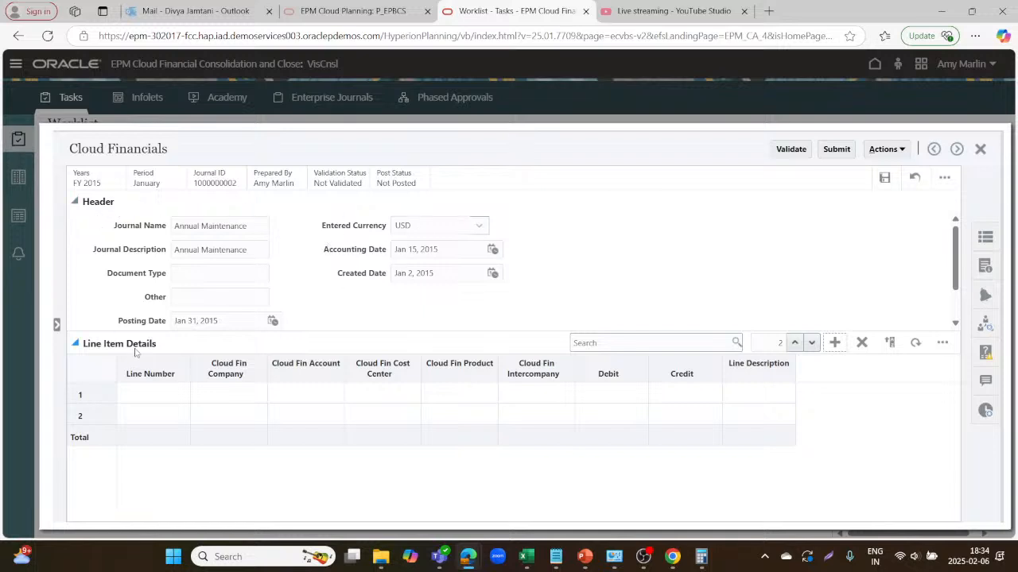
click(165, 395)
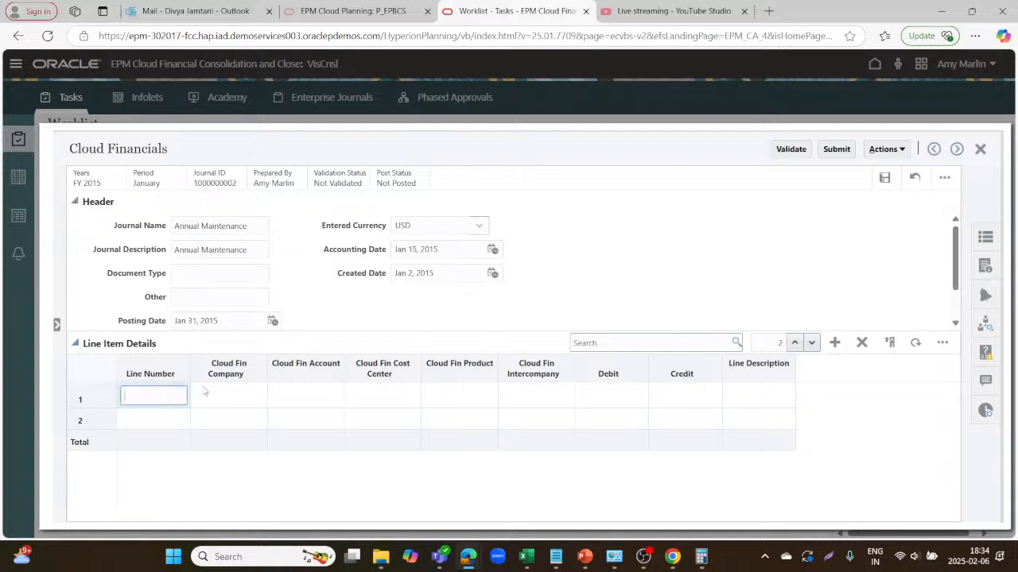
click(259, 403)
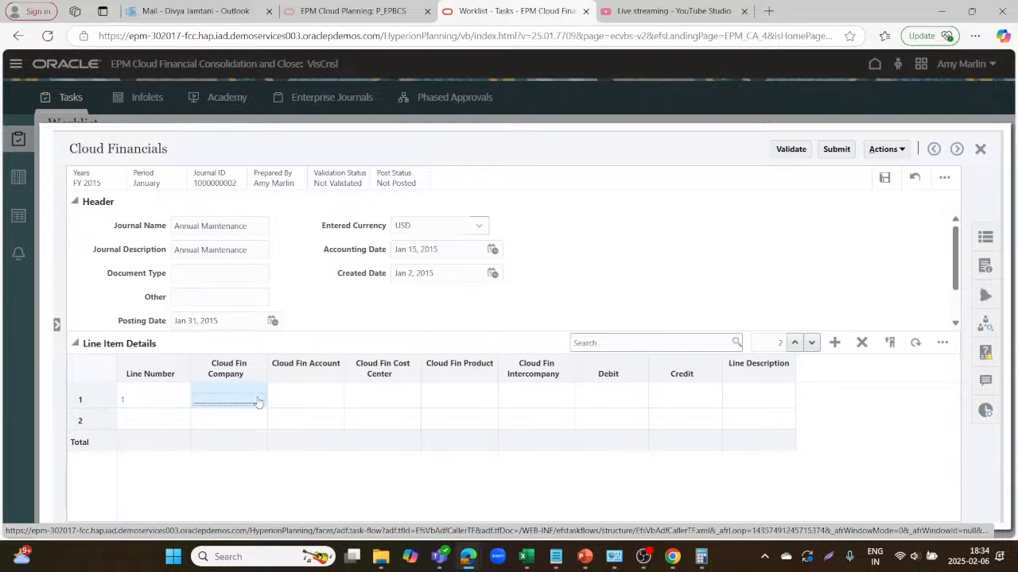
click(306, 401)
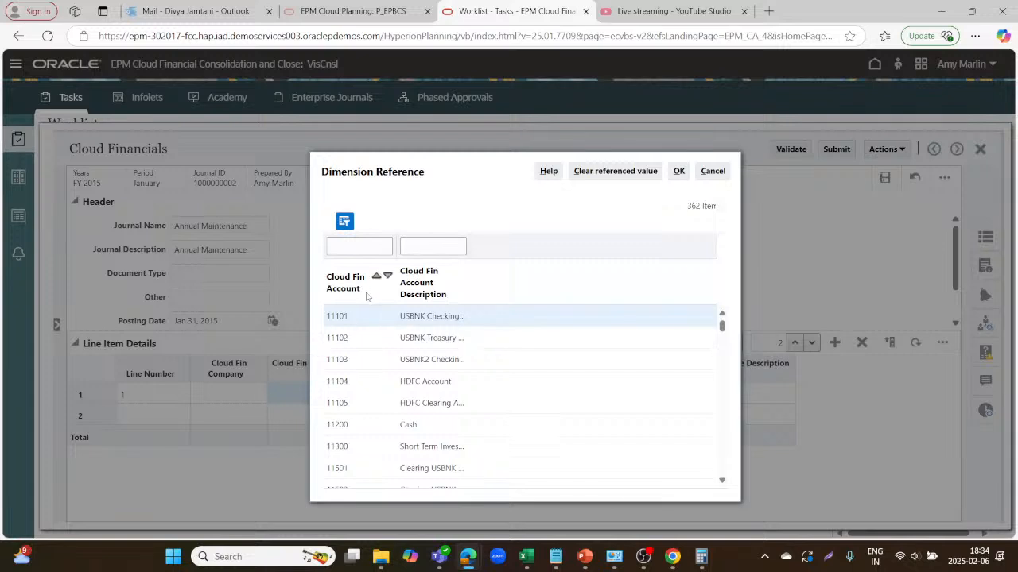
Set line 1's account to 11101 and company to 101 US 1 LE 1 BU 1.
click(353, 324)
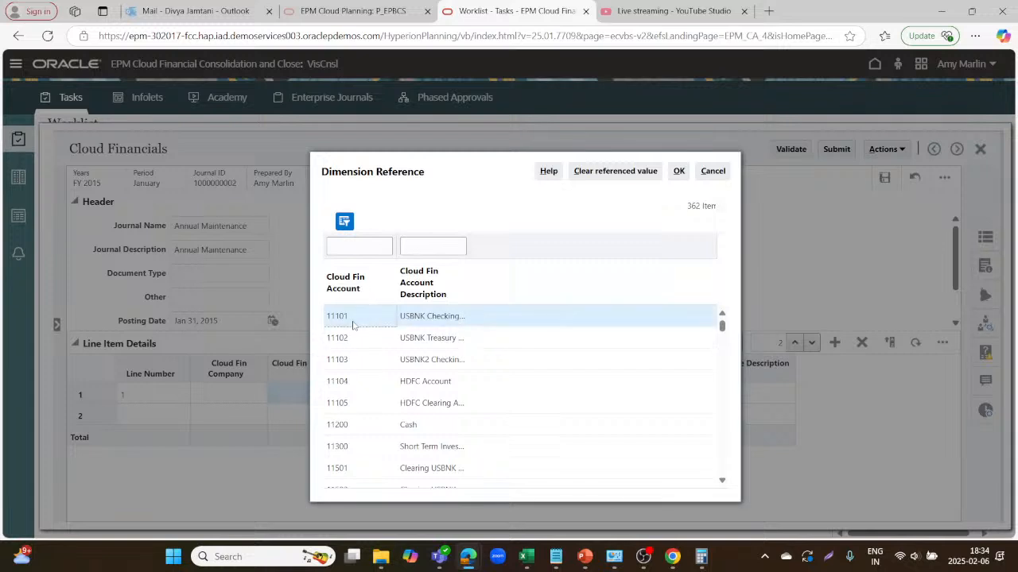
click(682, 171)
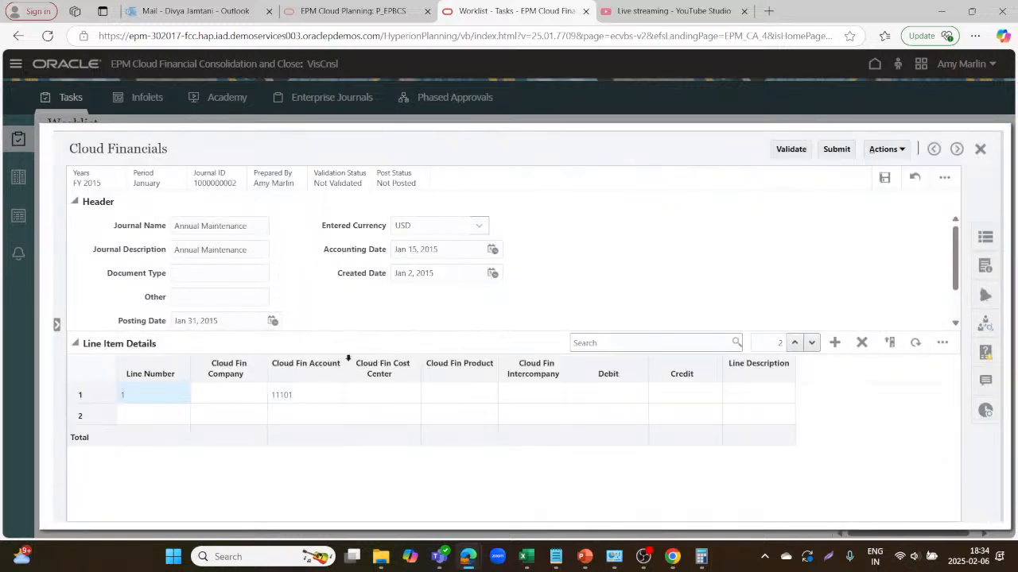
click(221, 395)
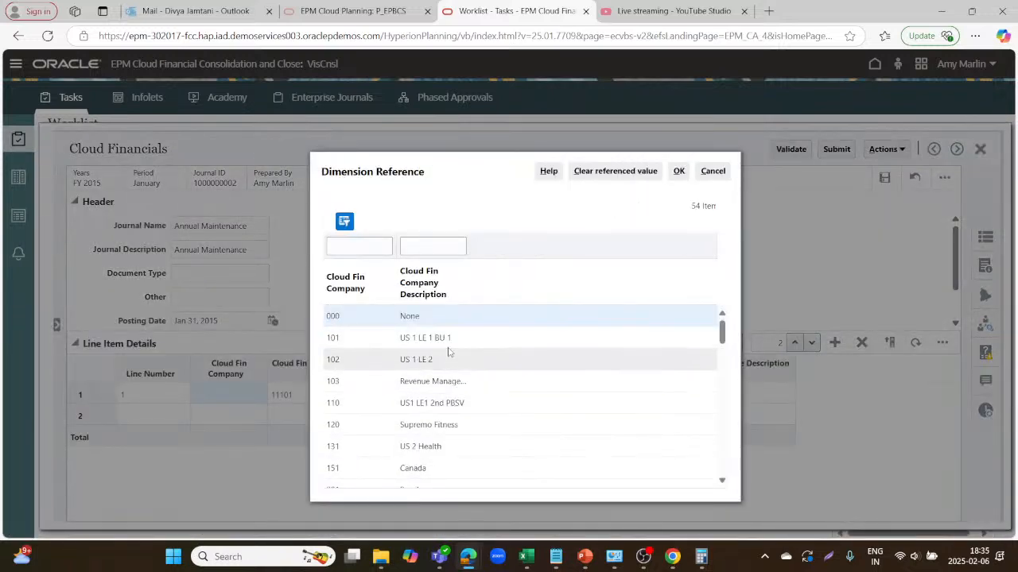
click(422, 336)
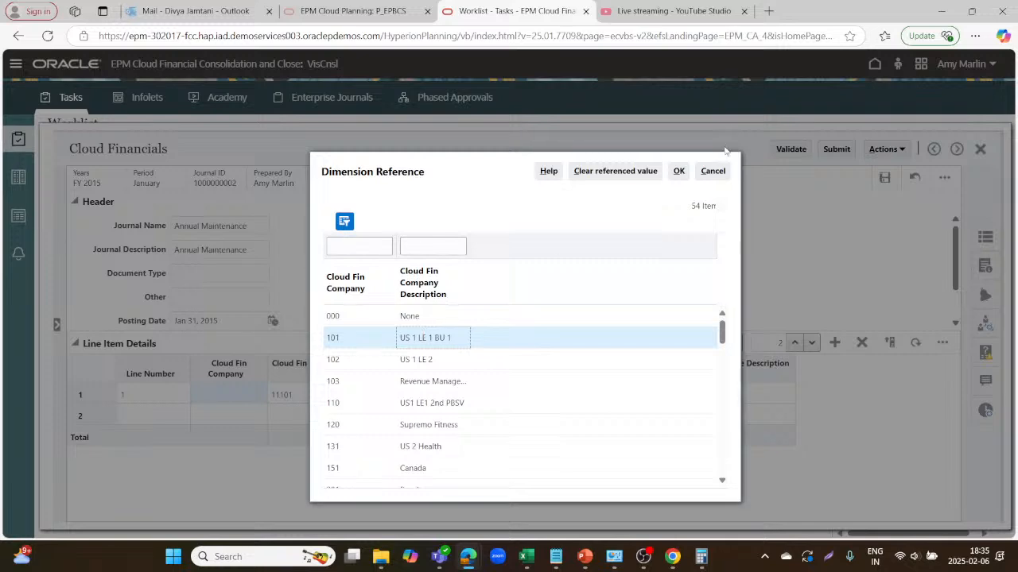
click(679, 172)
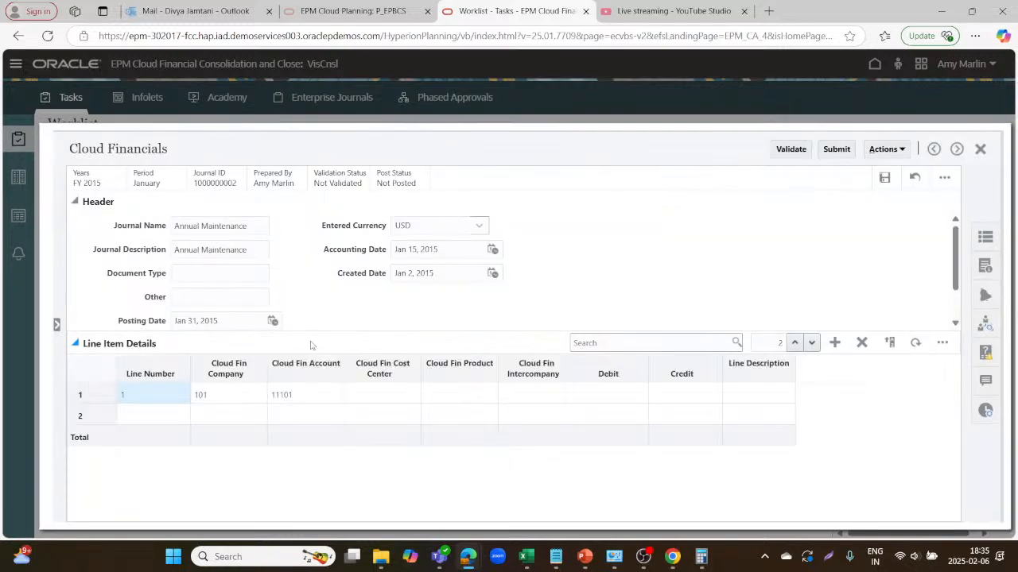
Set line 1's cost center to 110 CEO and product to 111 Financials.
click(399, 395)
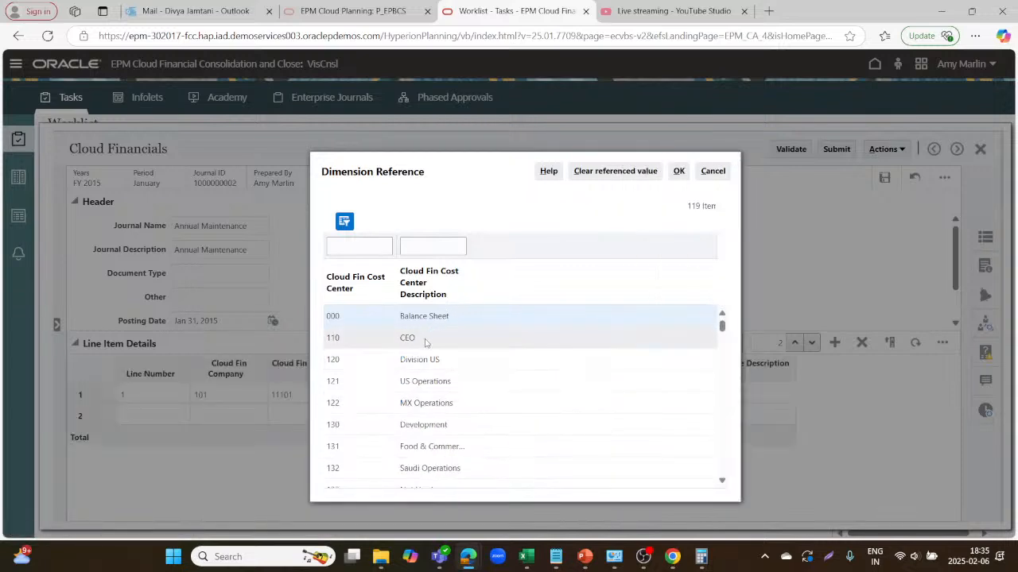
click(426, 342)
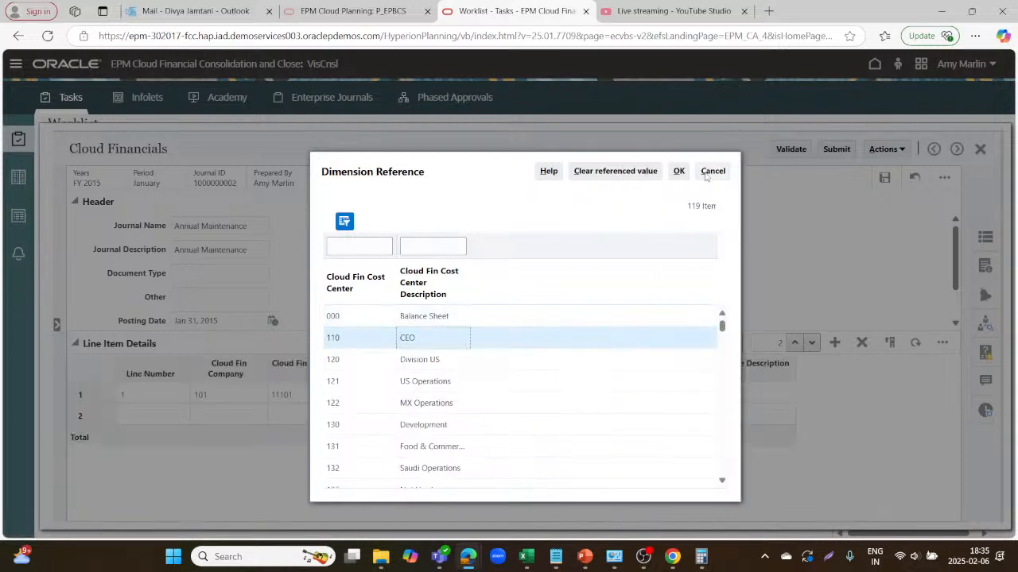
click(680, 172)
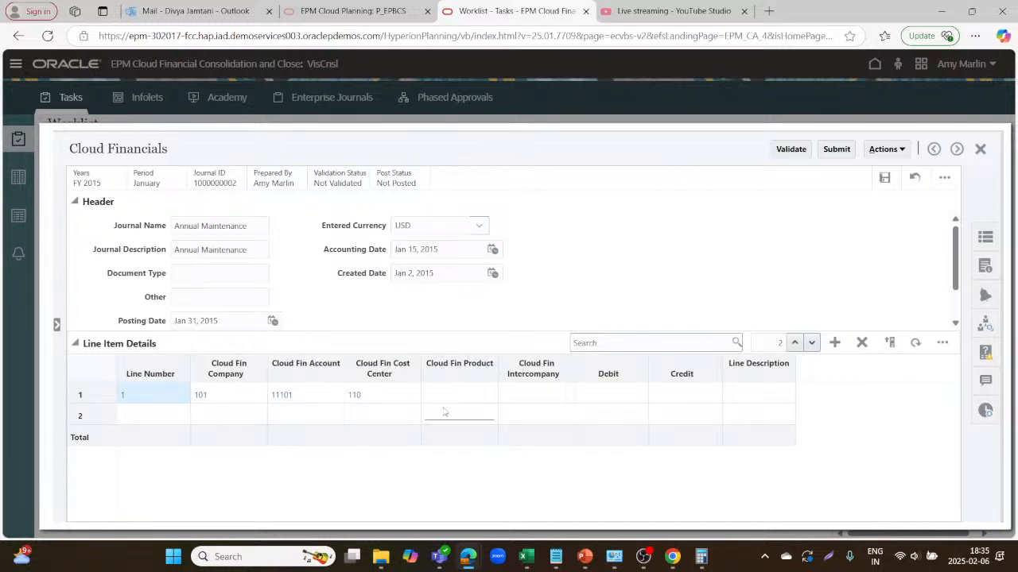
click(462, 397)
double_click(462, 398)
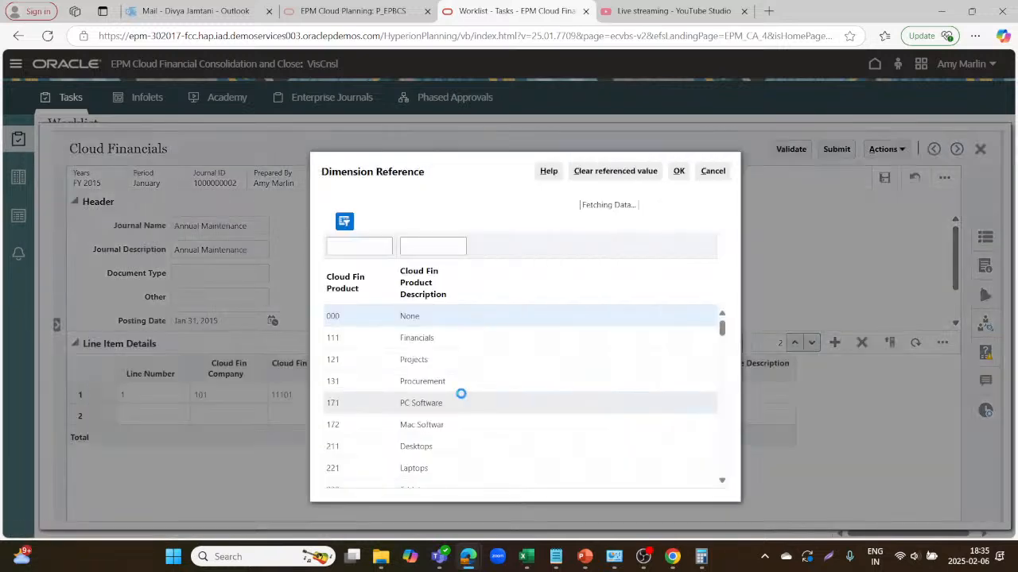
click(439, 338)
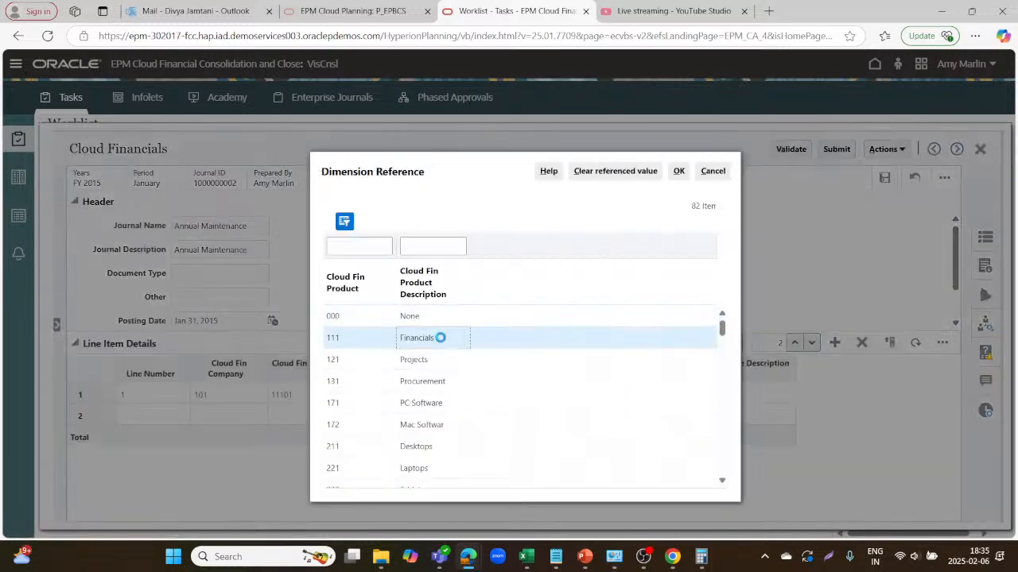
click(678, 171)
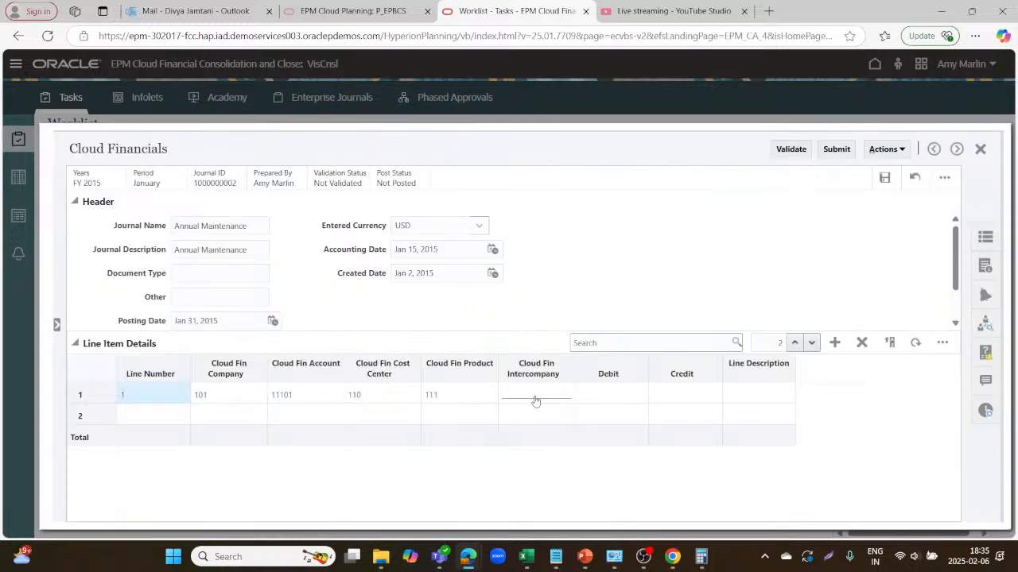
Search the intercompany members and set line 1's Cloud Fin Intercompany to 000 None.
double_click(535, 402)
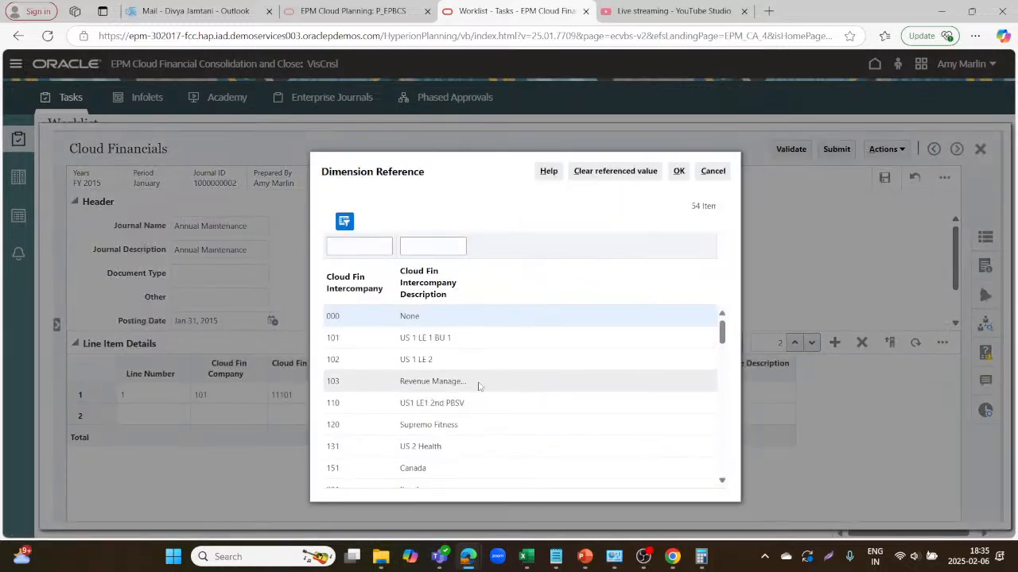
scroll(479, 387, down, 10)
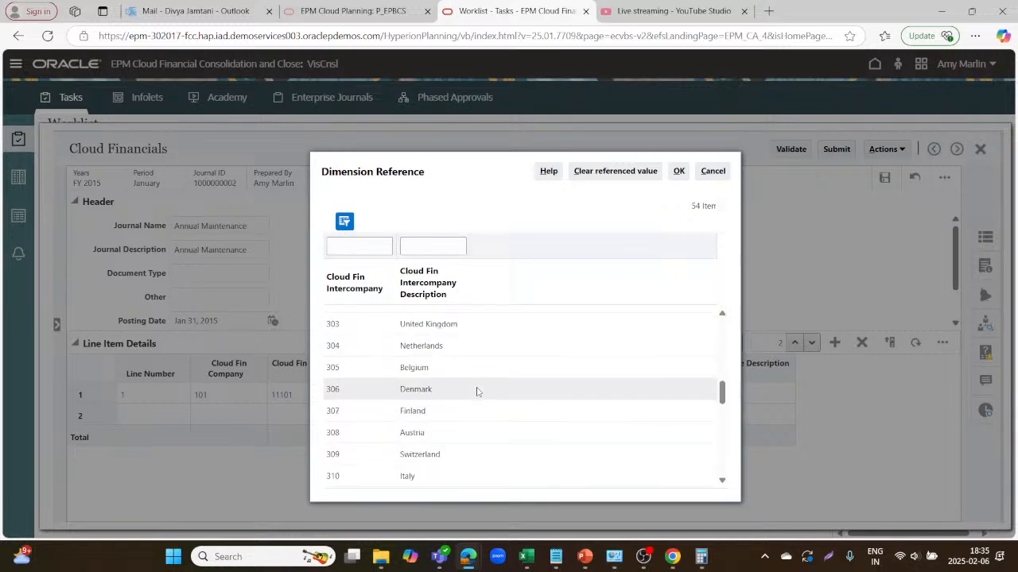
scroll(477, 391, down, 2)
scroll(477, 392, down, 5)
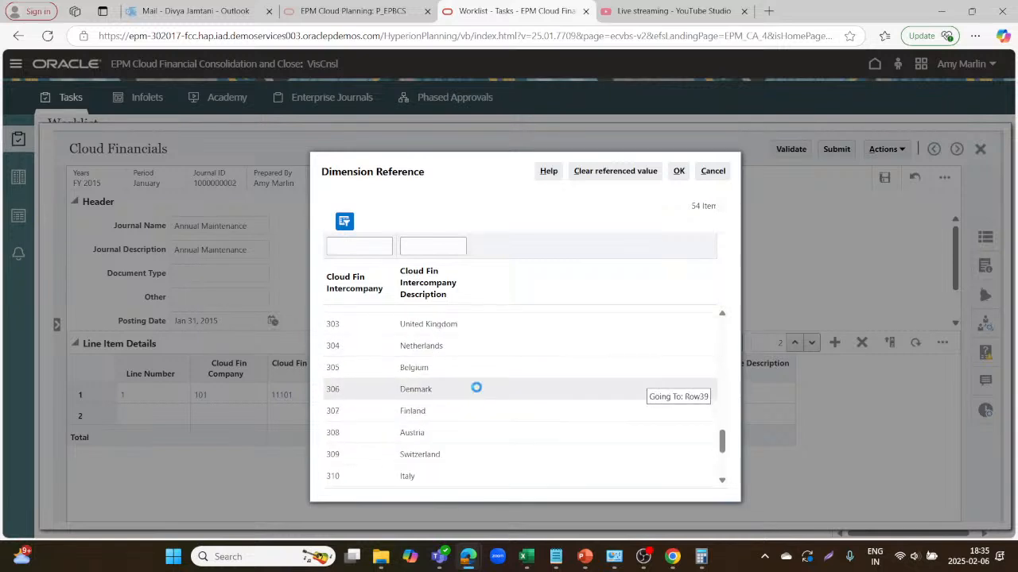
click(432, 245)
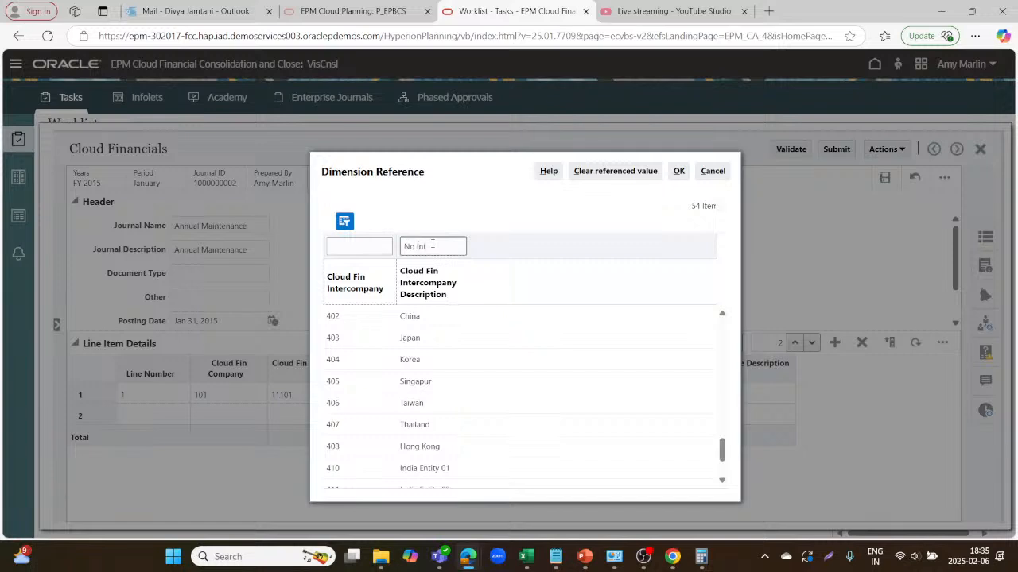
text(No Int)
key(Return)
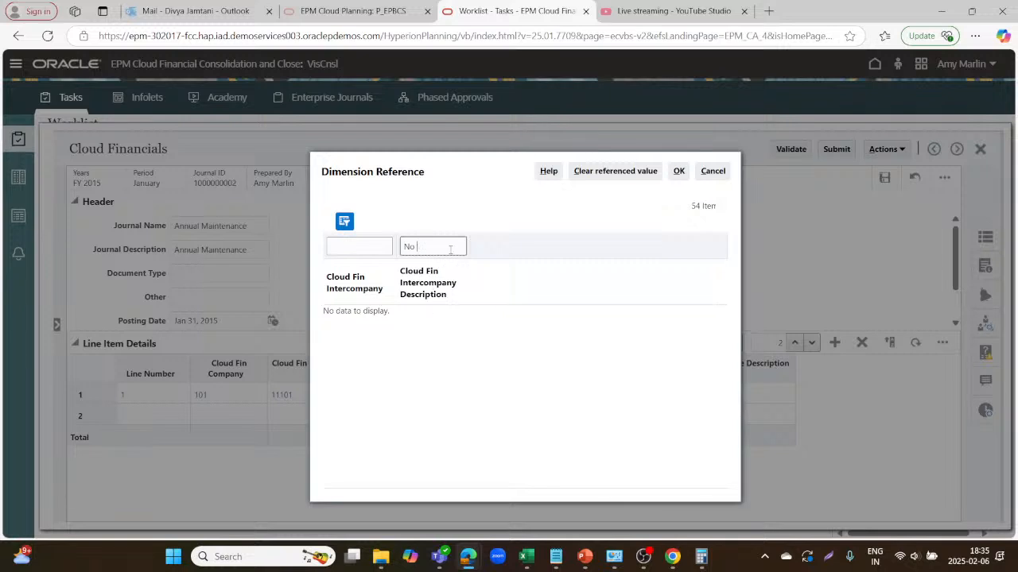
key(Return)
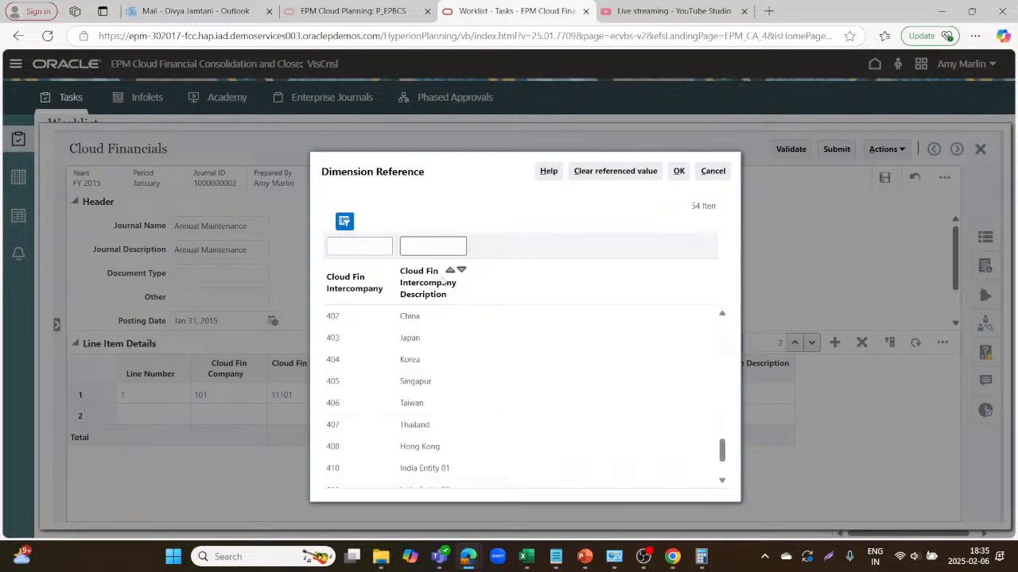
scroll(469, 372, up, 5)
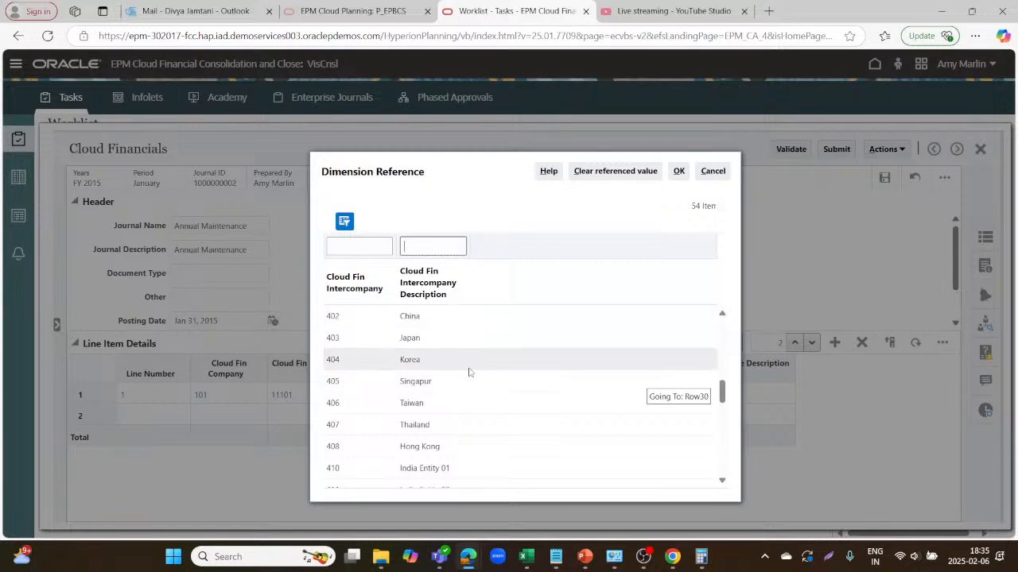
scroll(469, 373, up, 3)
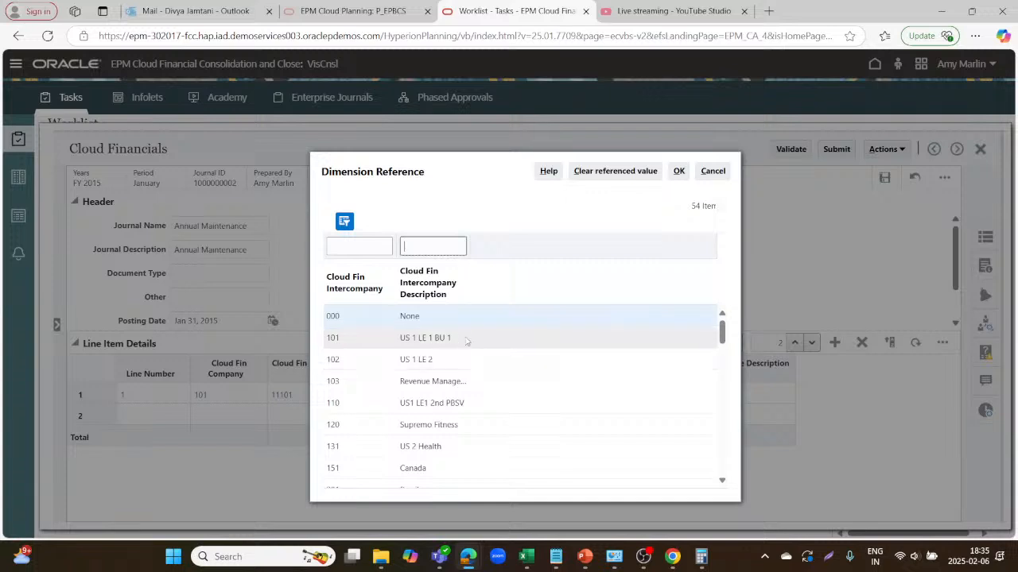
click(448, 362)
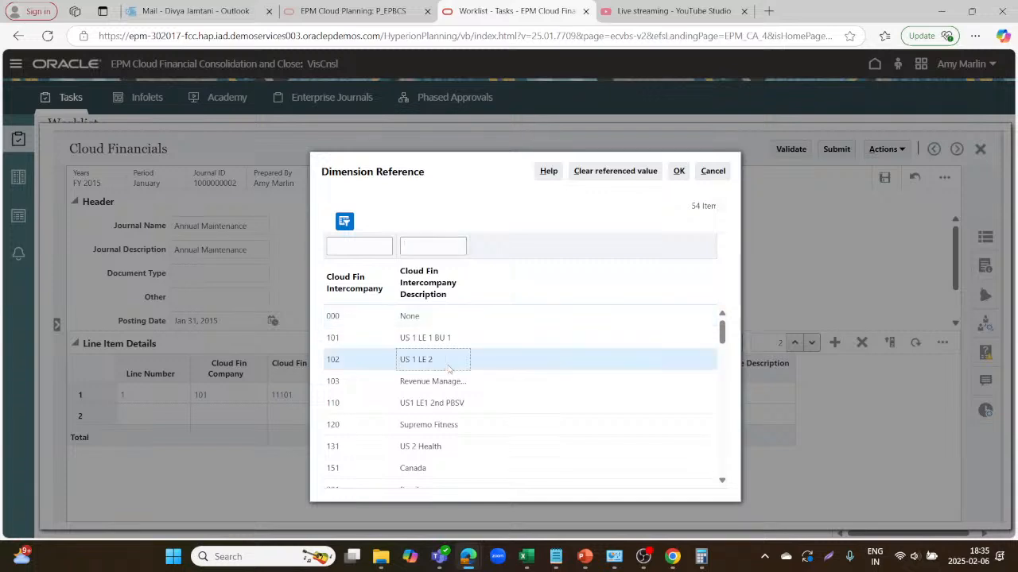
click(461, 316)
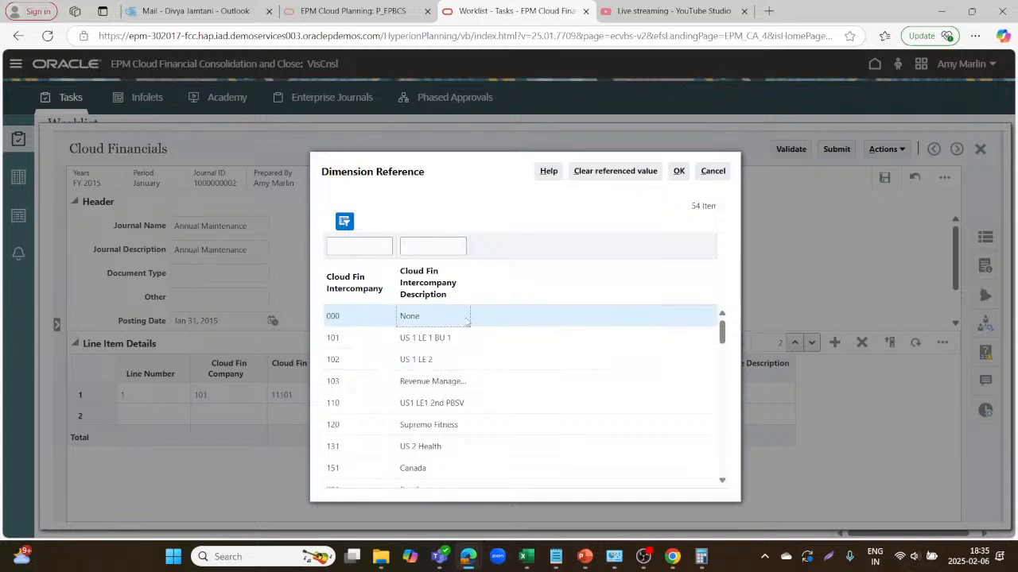
click(681, 171)
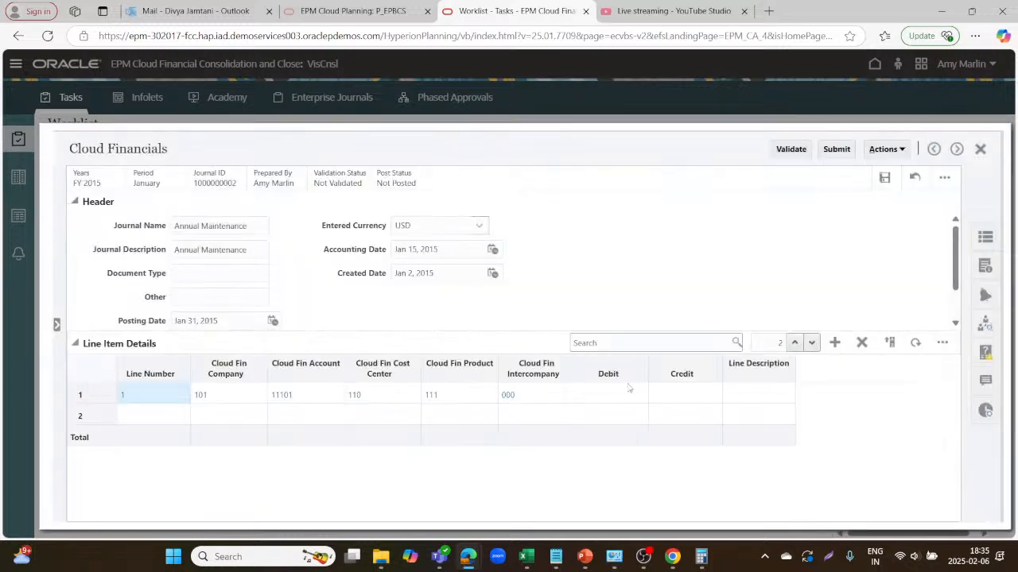
Enter a 50,000 debit on journal line 1.
click(614, 395)
click(626, 394)
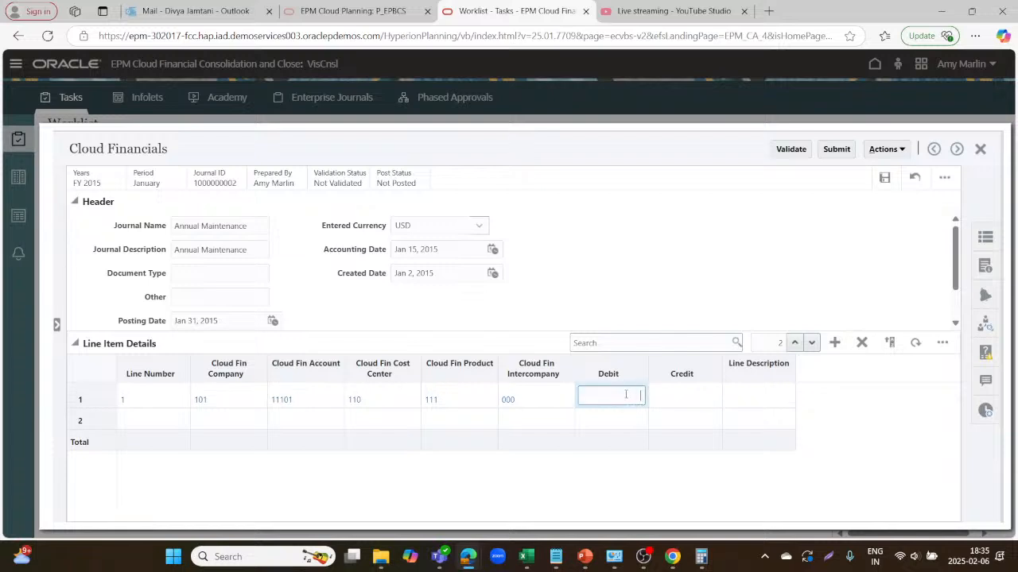
text(50000)
click(171, 418)
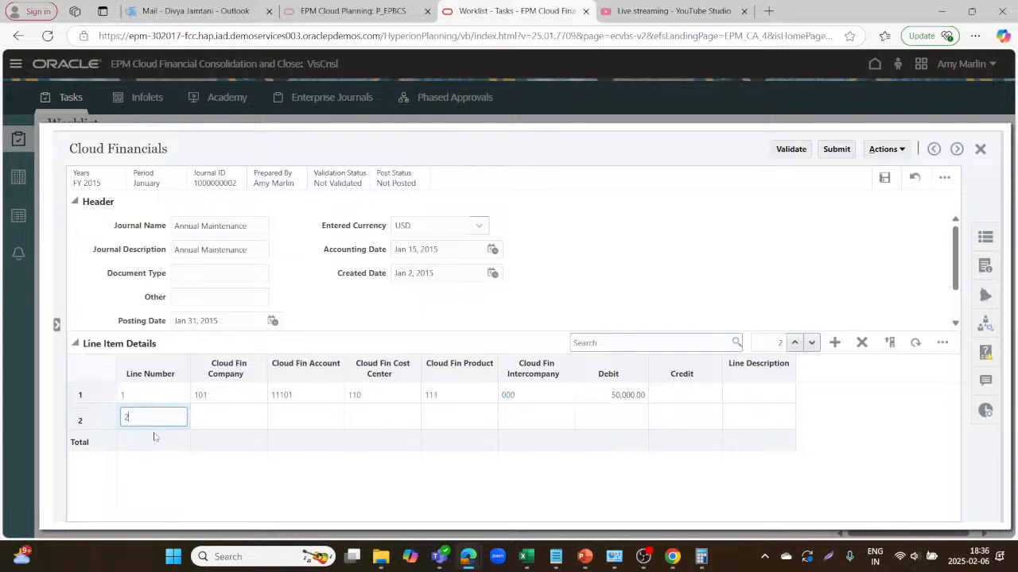
Set line 2's company to 101, account to 12160 and cost center to 120.
click(208, 417)
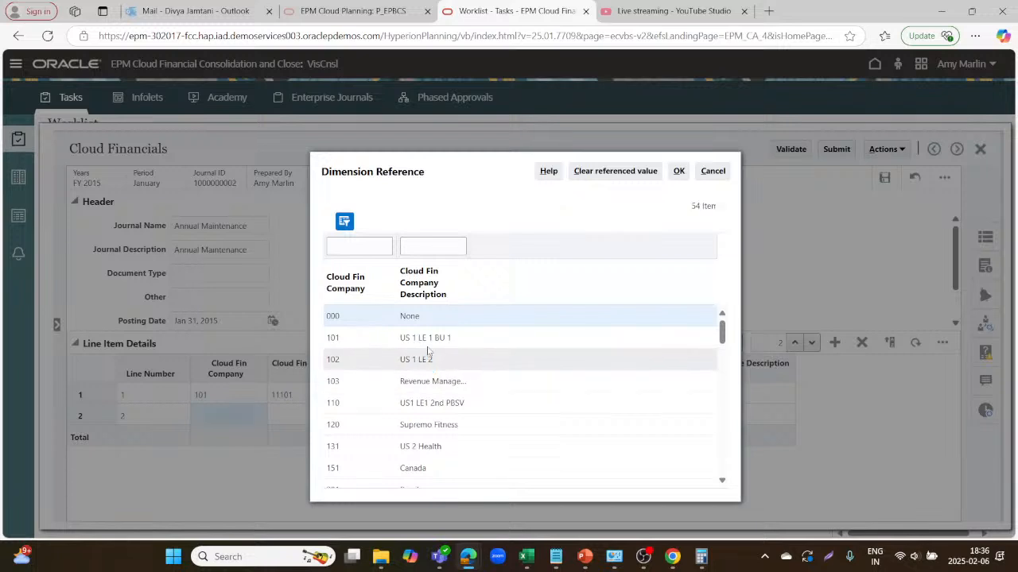
click(428, 347)
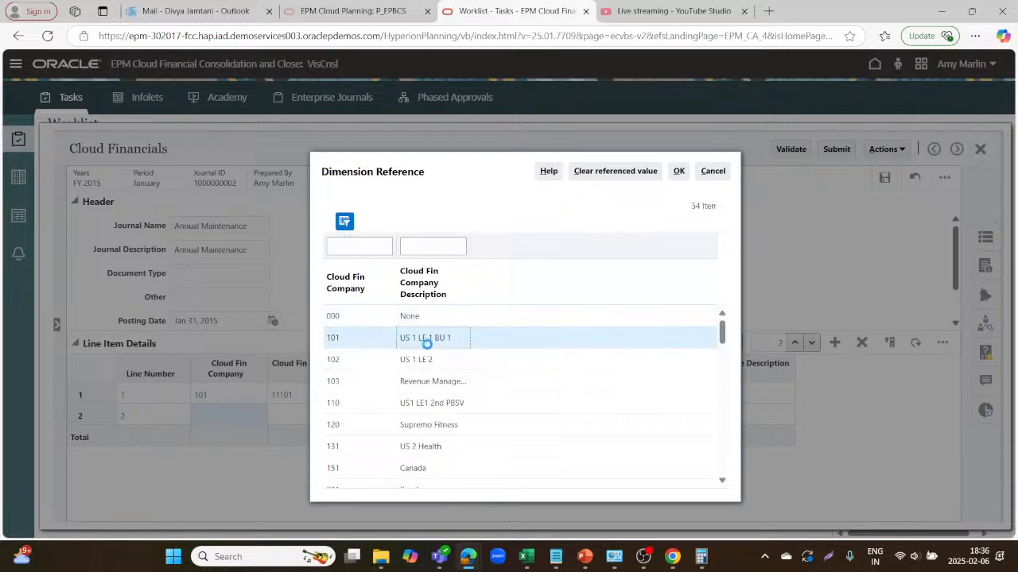
click(678, 171)
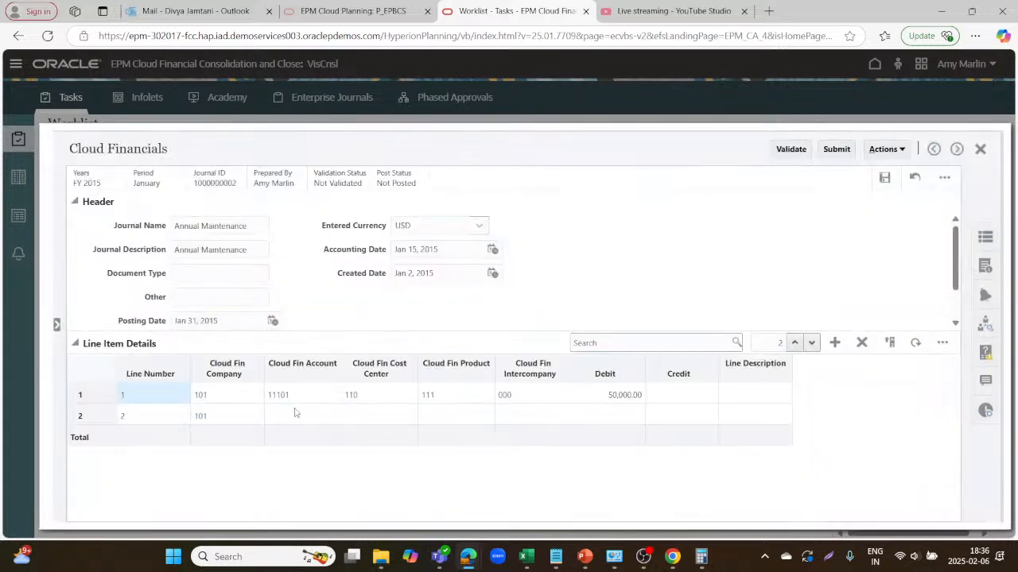
click(295, 413)
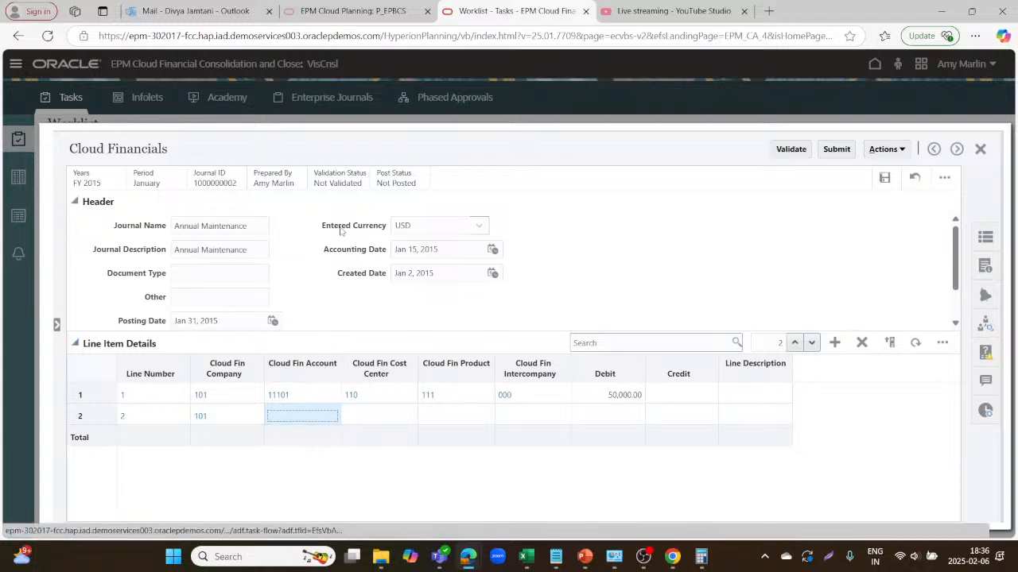
scroll(391, 394, down, 5)
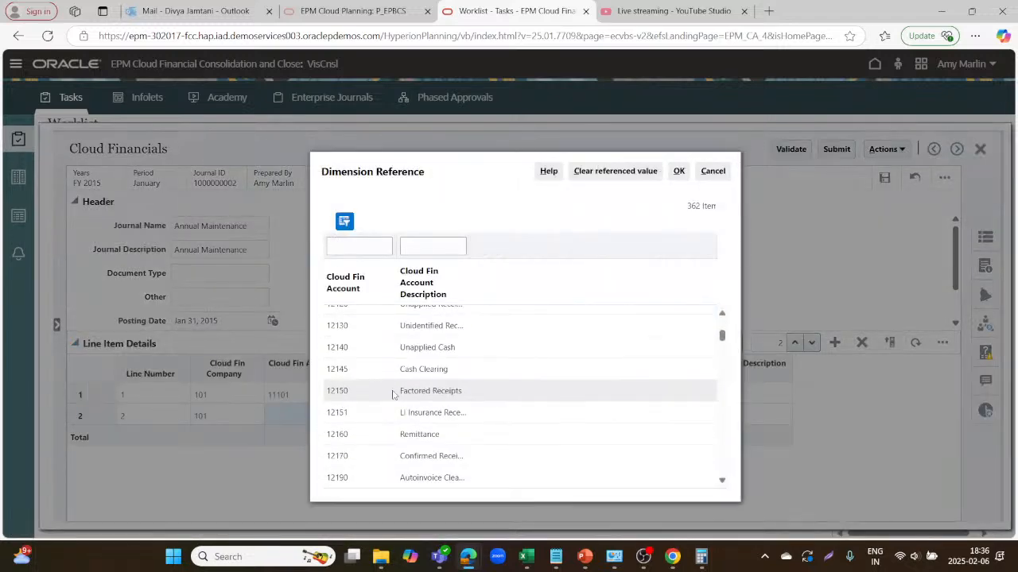
scroll(403, 422, down, 3)
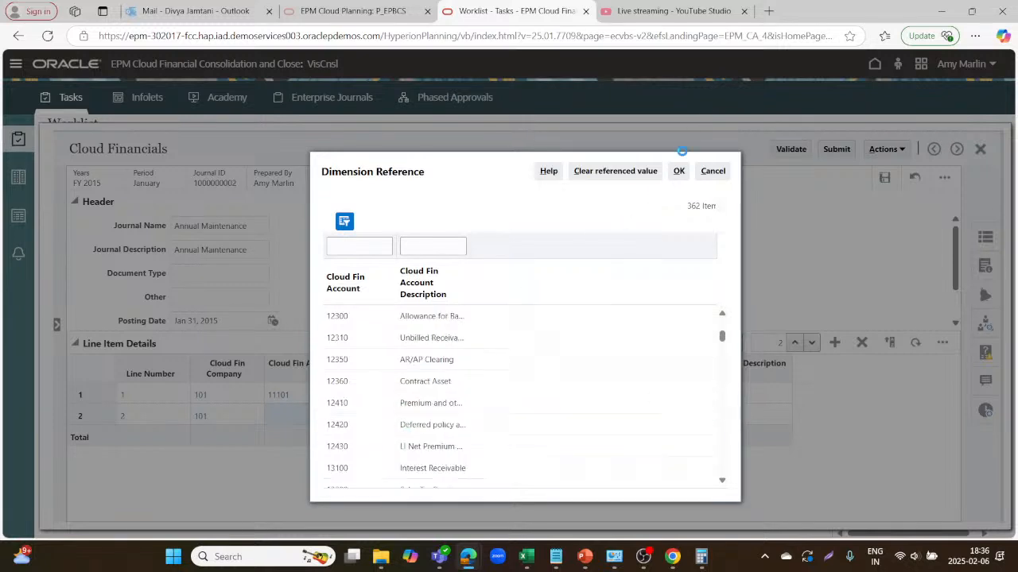
click(678, 171)
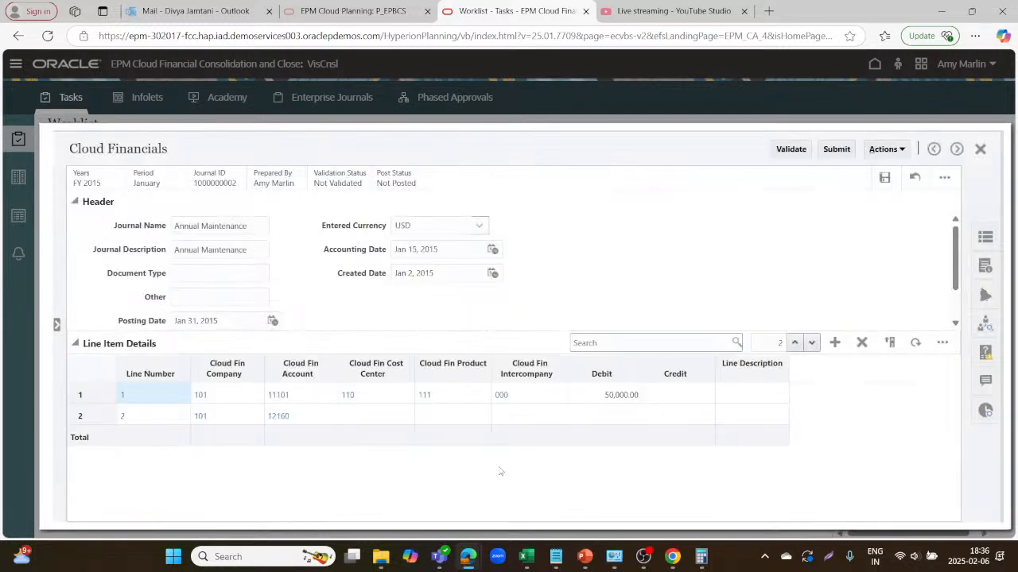
click(368, 417)
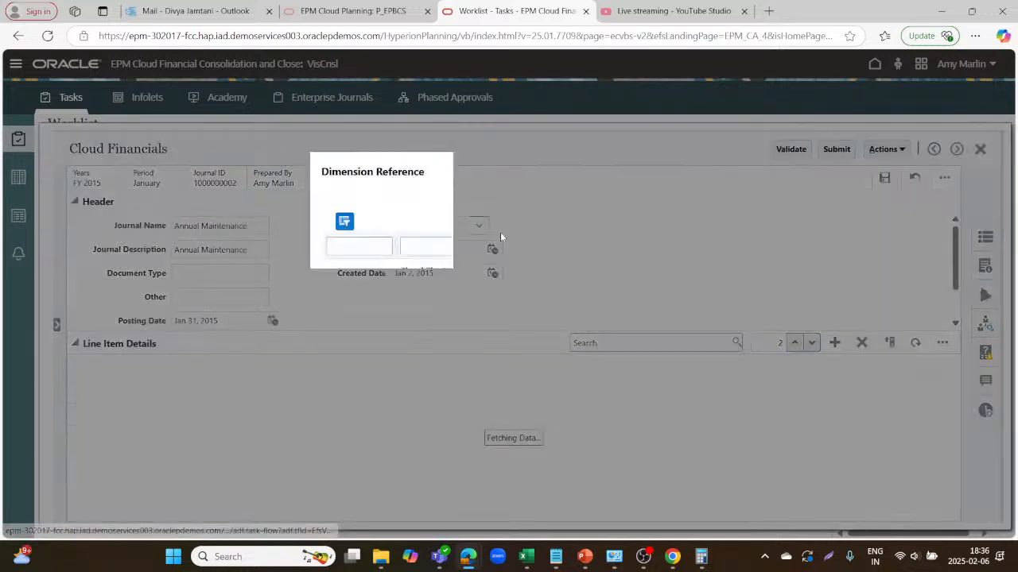
click(440, 362)
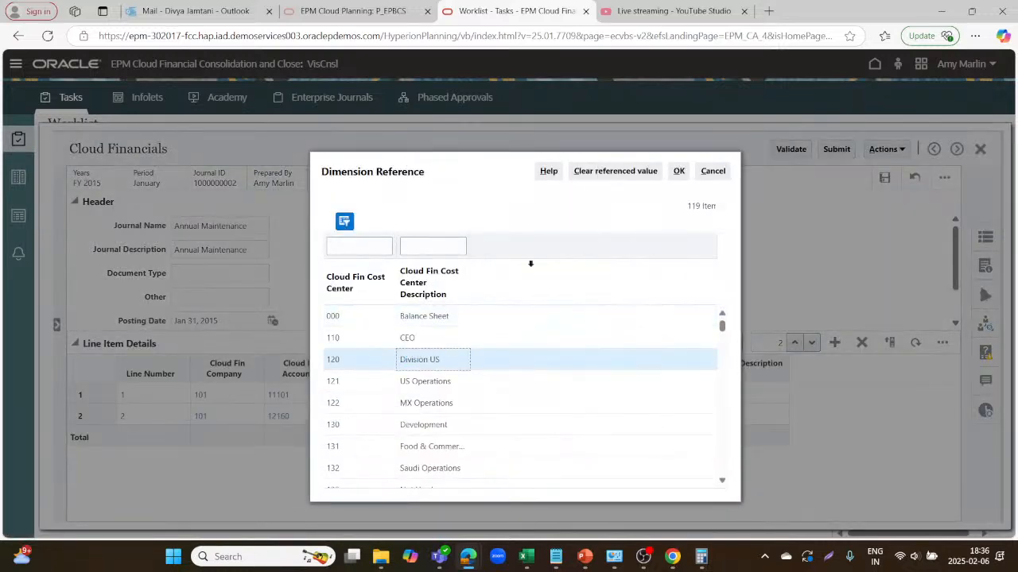
click(678, 171)
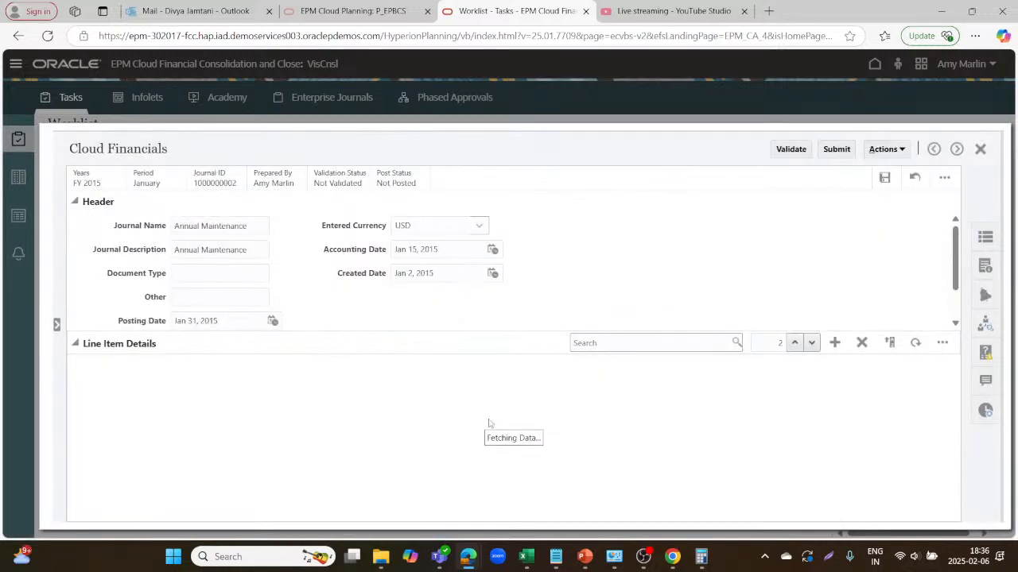
Set line 2's product to 121 Projects and intercompany to 102 US 1 LE 2.
click(444, 411)
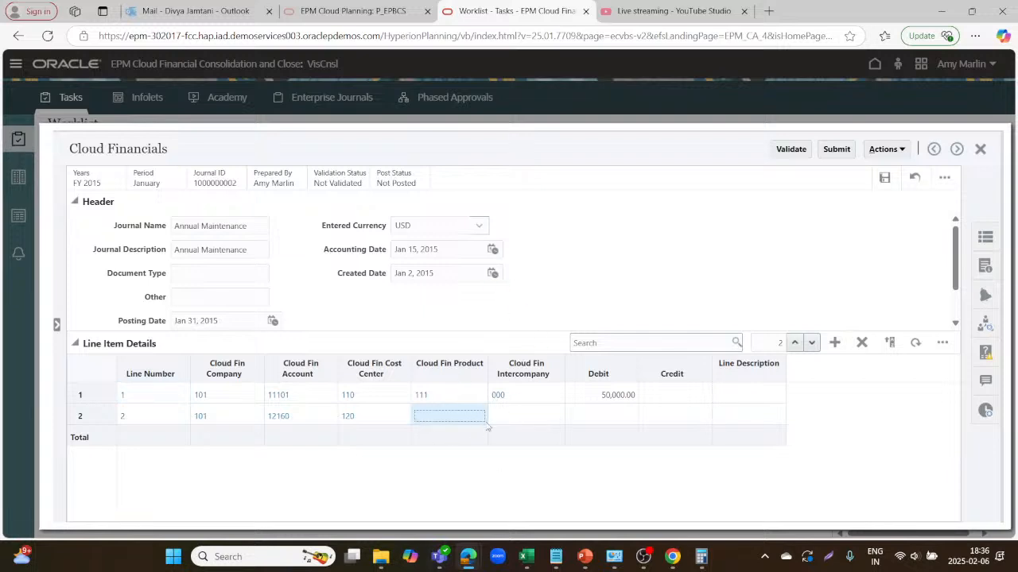
click(472, 416)
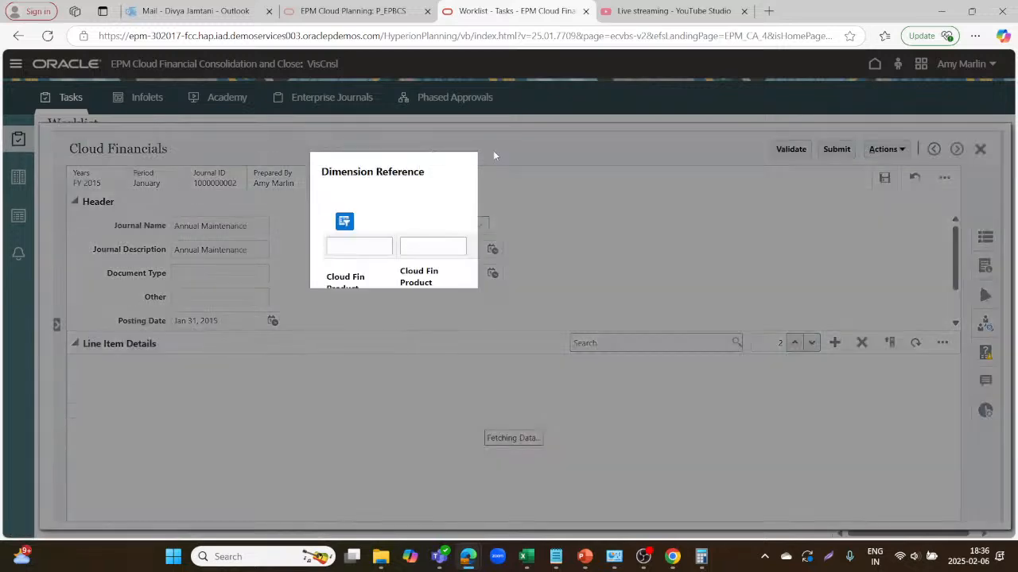
click(415, 360)
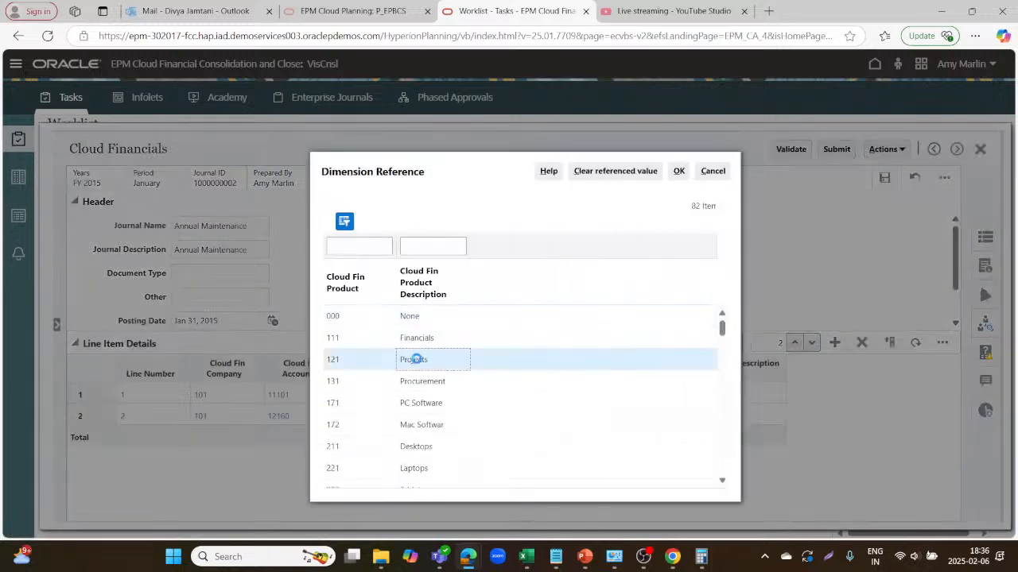
click(678, 170)
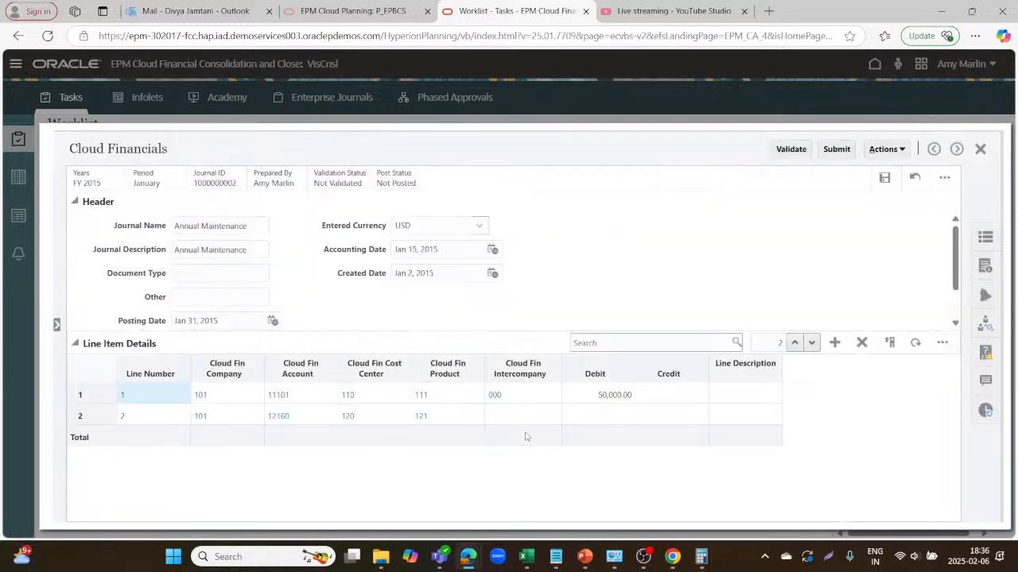
click(528, 416)
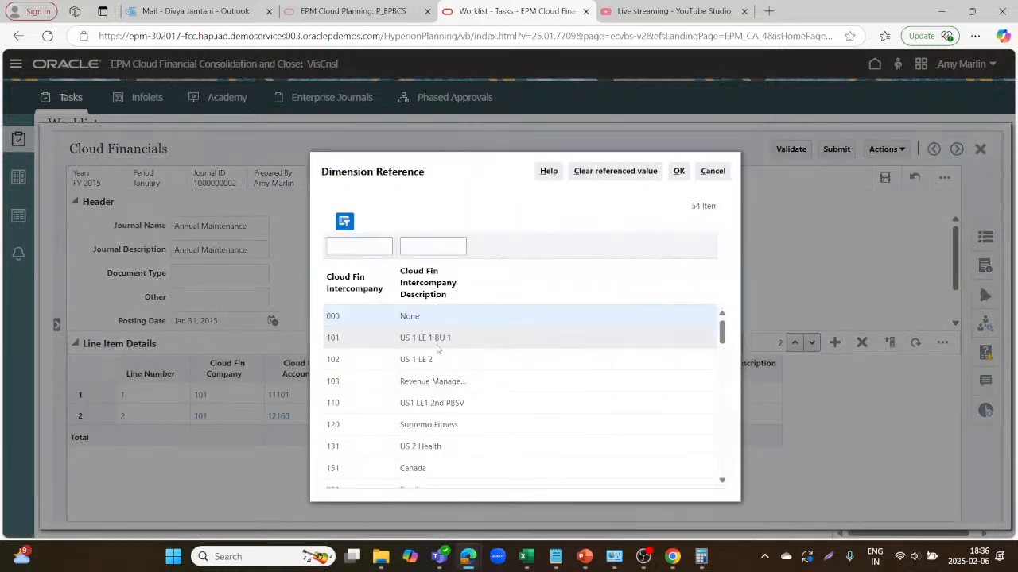
click(431, 359)
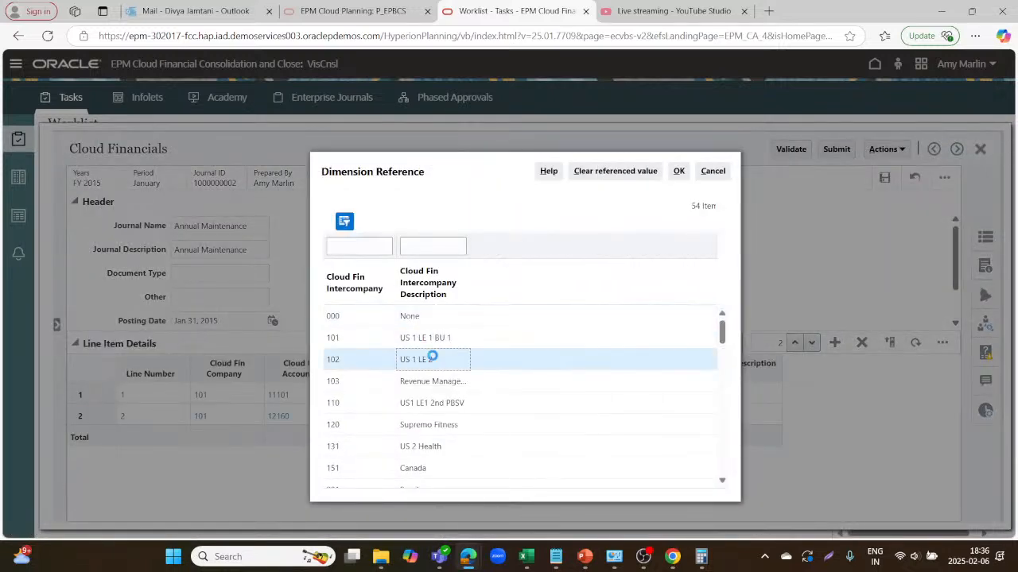
click(675, 176)
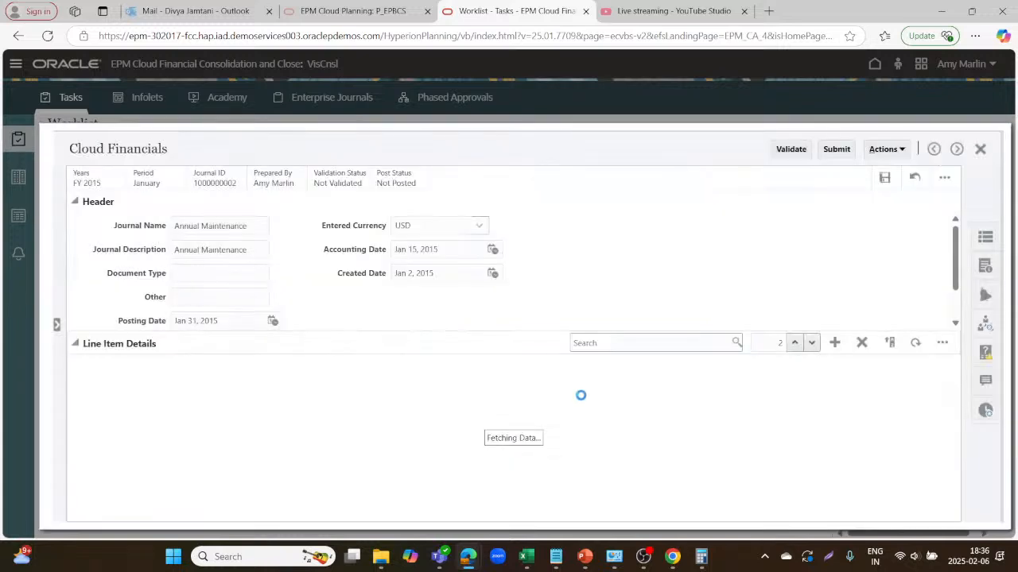
click(619, 416)
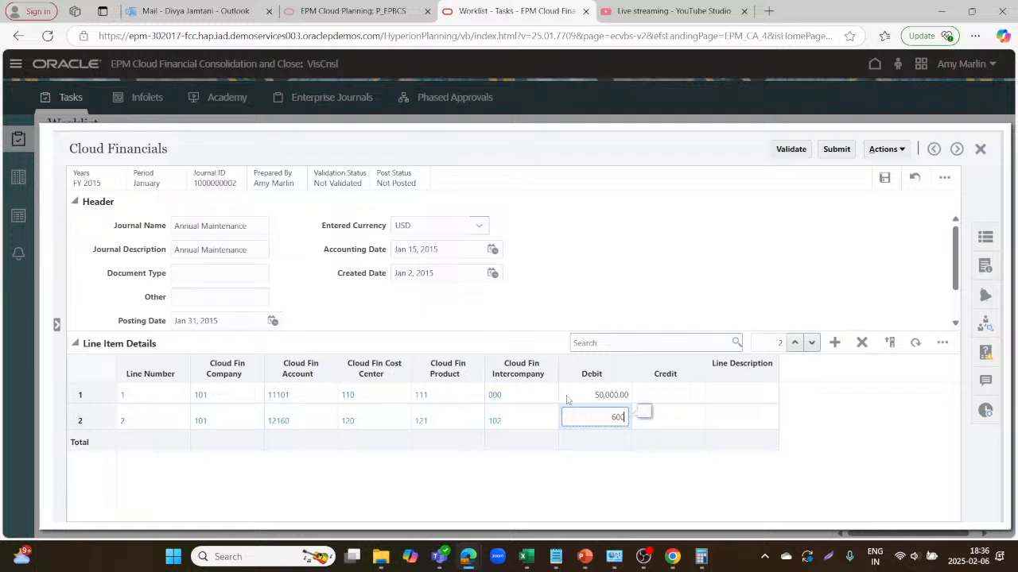
Enter a 50,000 credit on journal line 2.
click(694, 422)
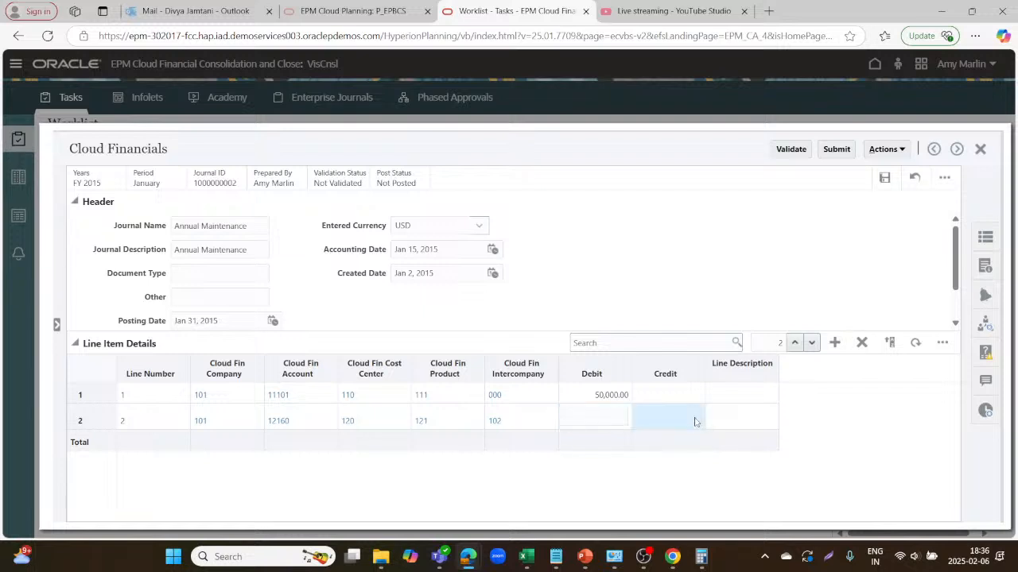
click(681, 417)
text(5)
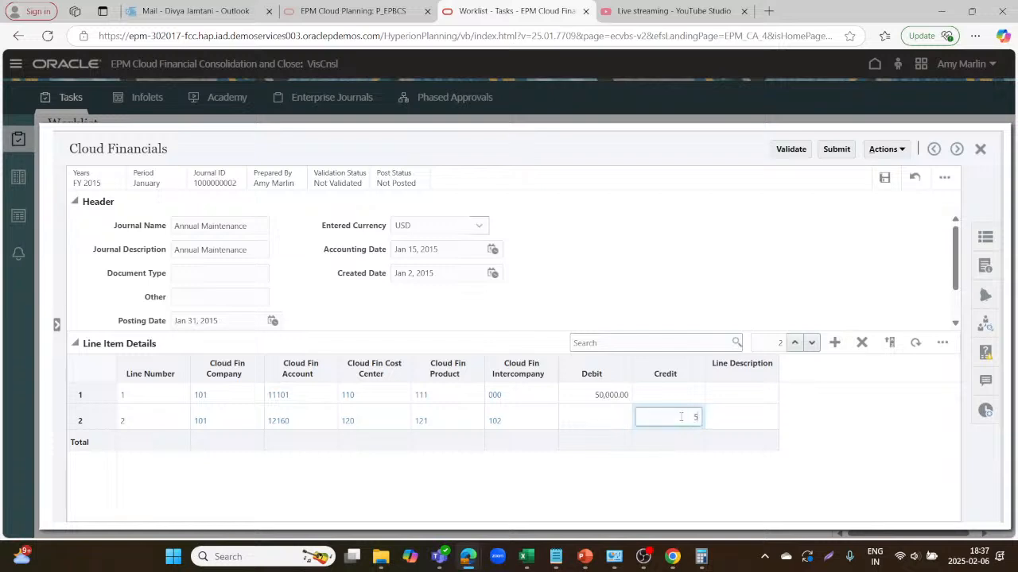
text(0000)
click(754, 272)
Open and close the Line Item Details menu, then reselect line 2's credit cell.
click(943, 344)
click(855, 292)
click(942, 342)
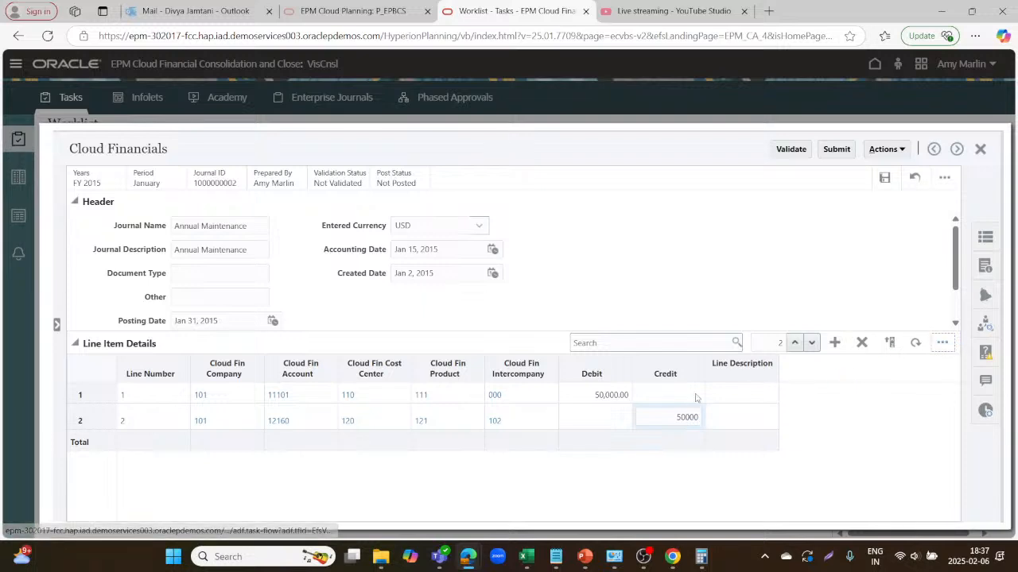
click(805, 287)
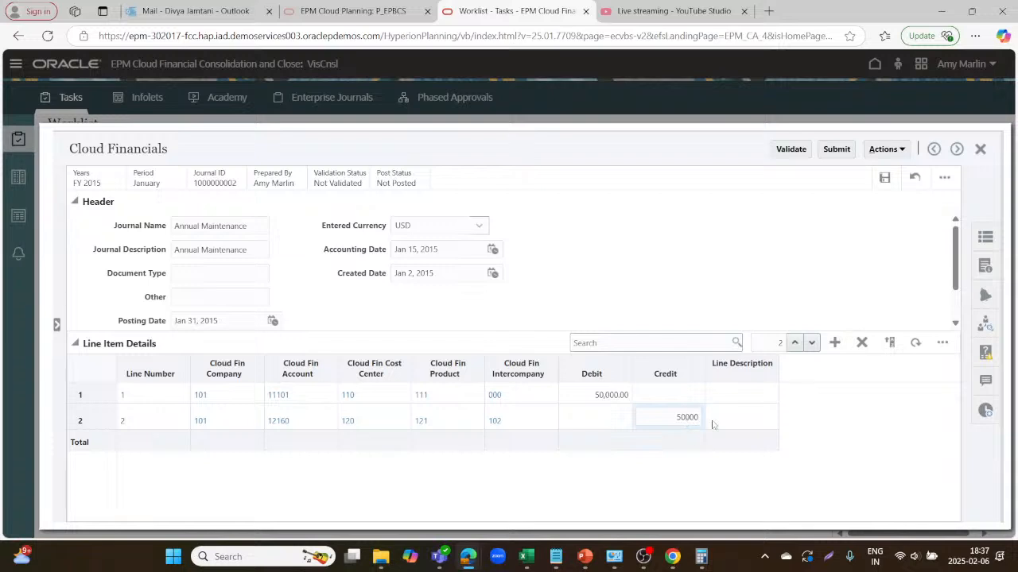
click(660, 423)
click(983, 238)
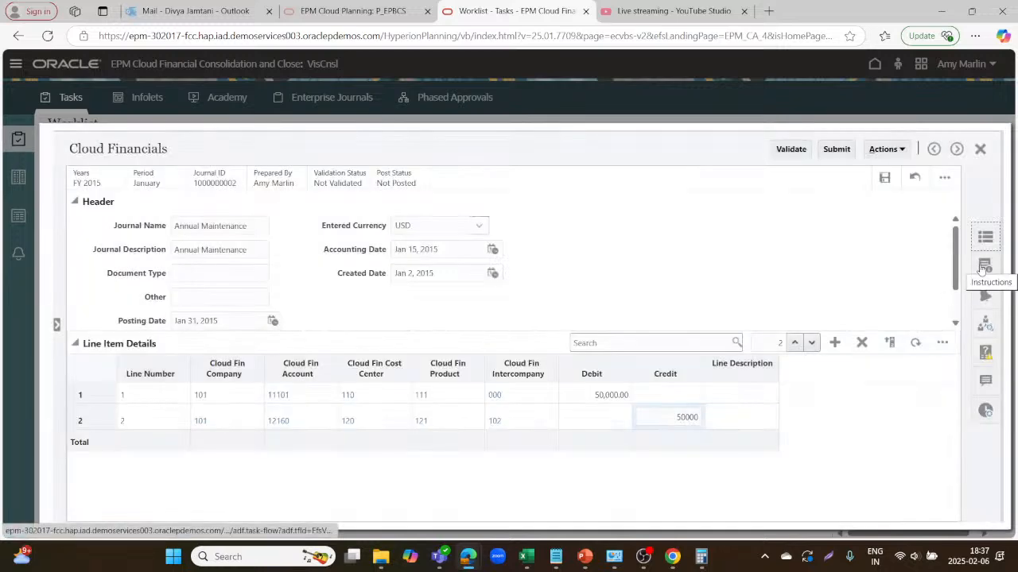
click(982, 270)
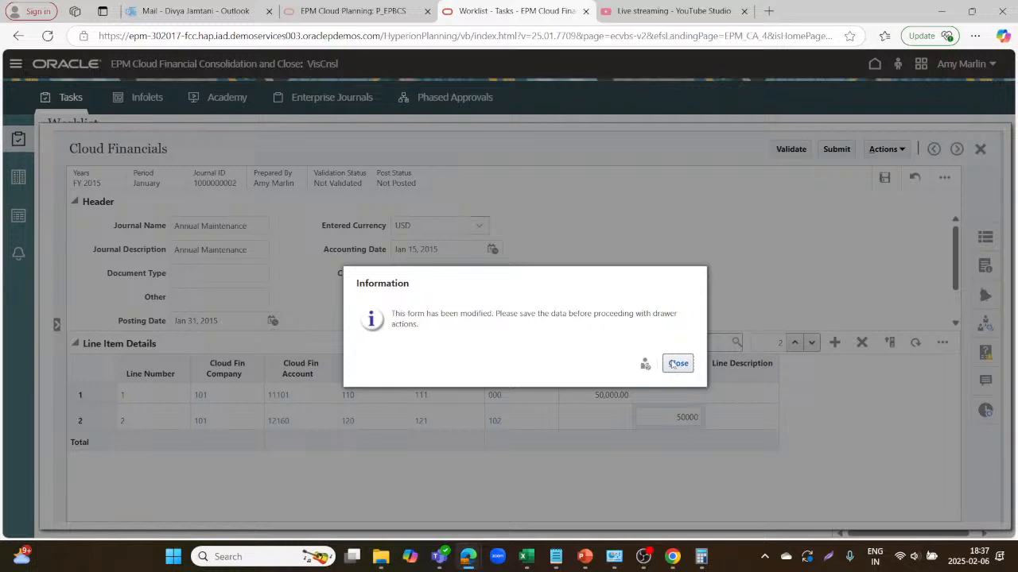
click(673, 364)
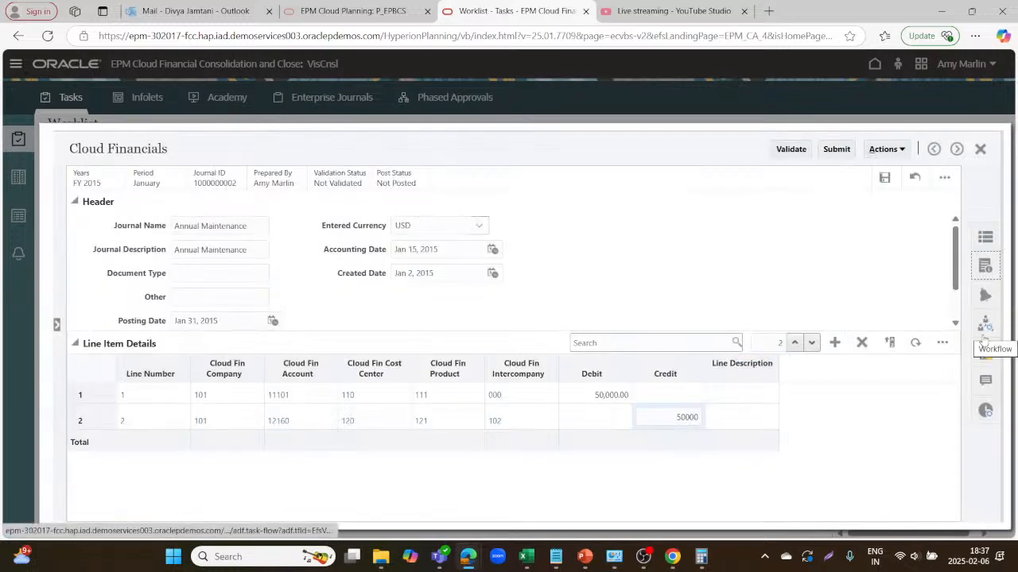
click(804, 150)
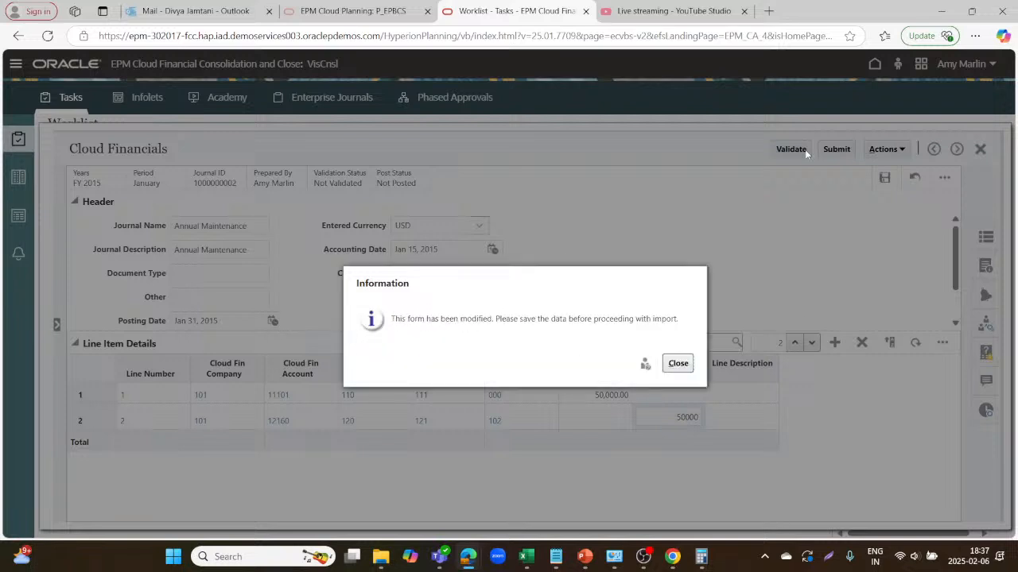
click(678, 364)
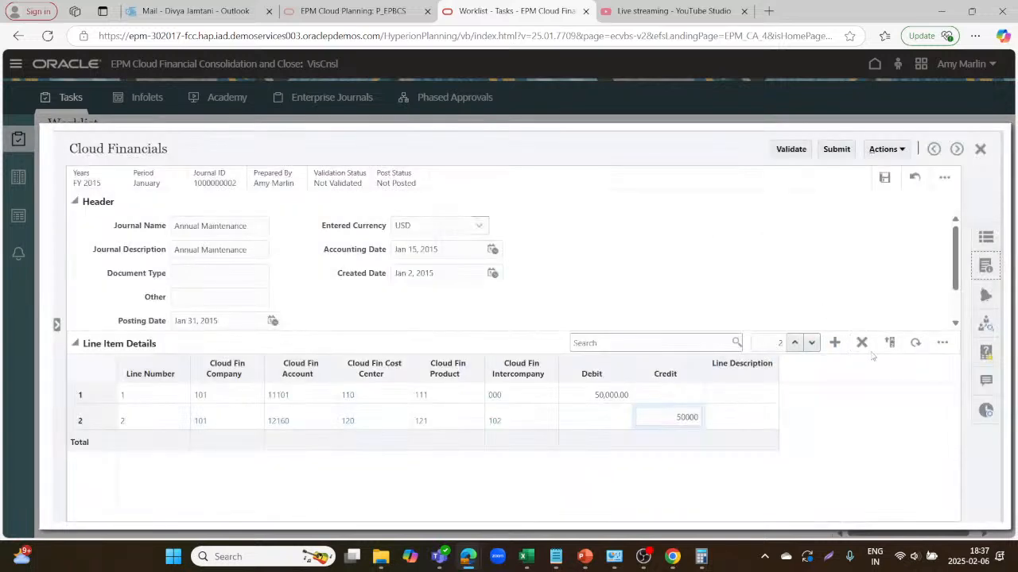
click(881, 187)
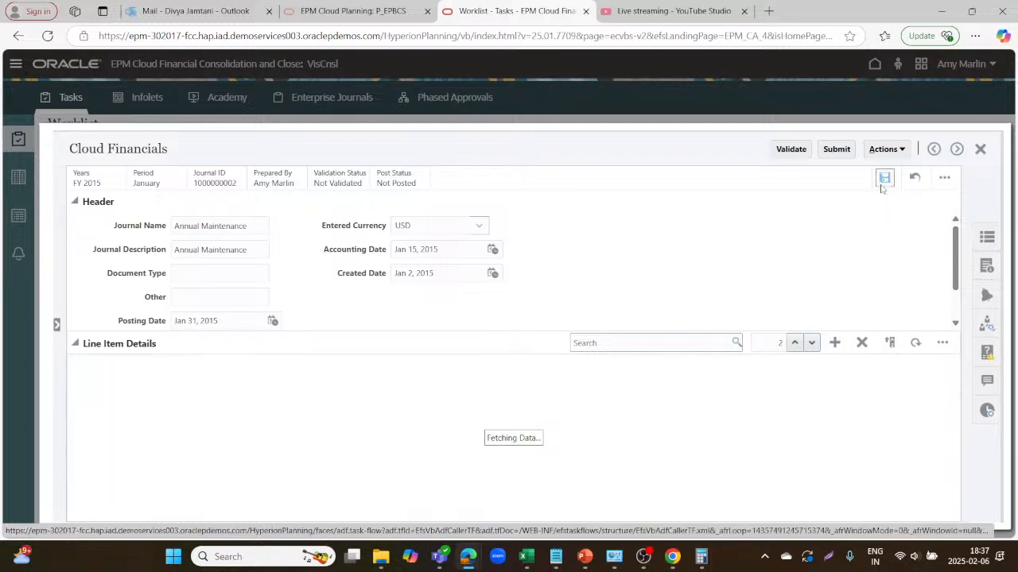
click(881, 188)
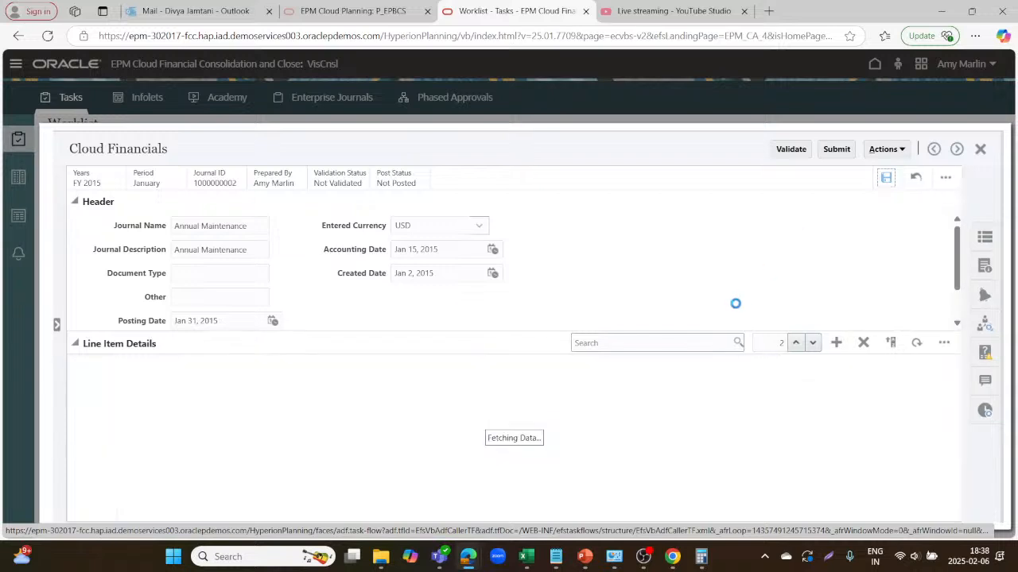
Answer Yes to the Journal Policy document requirements question in the journal's Questions panel.
click(985, 328)
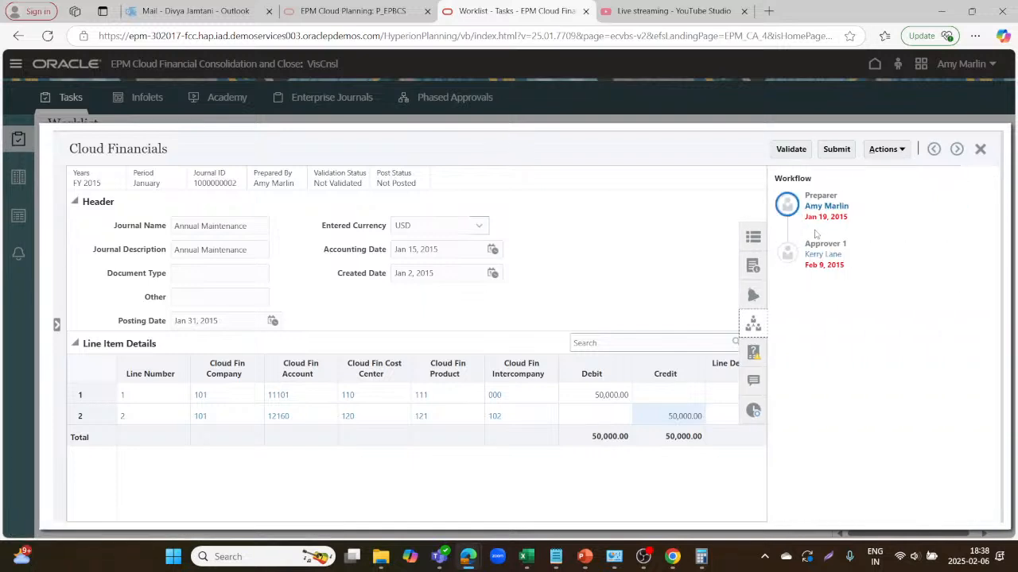
click(753, 356)
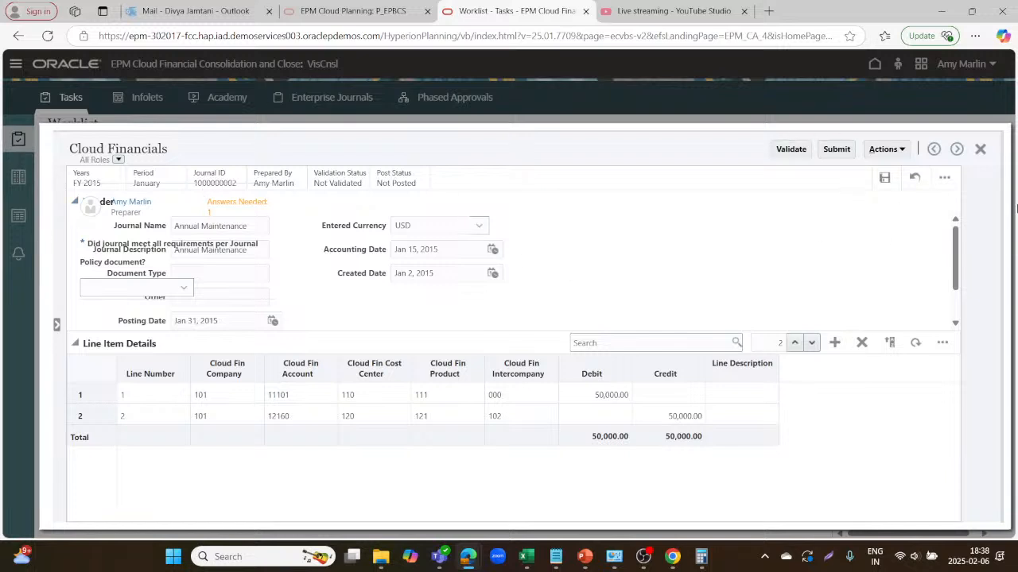
click(916, 178)
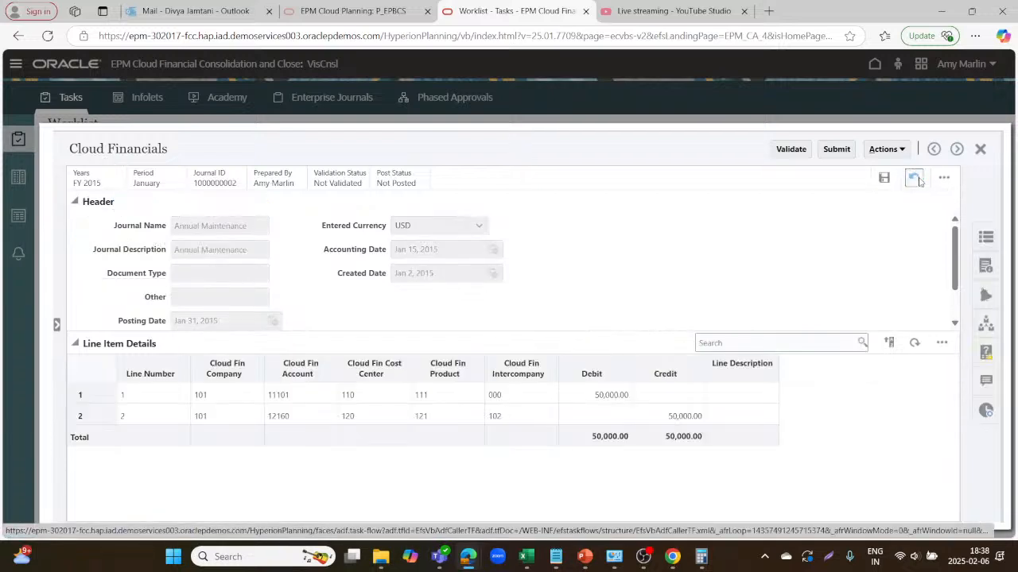
click(984, 352)
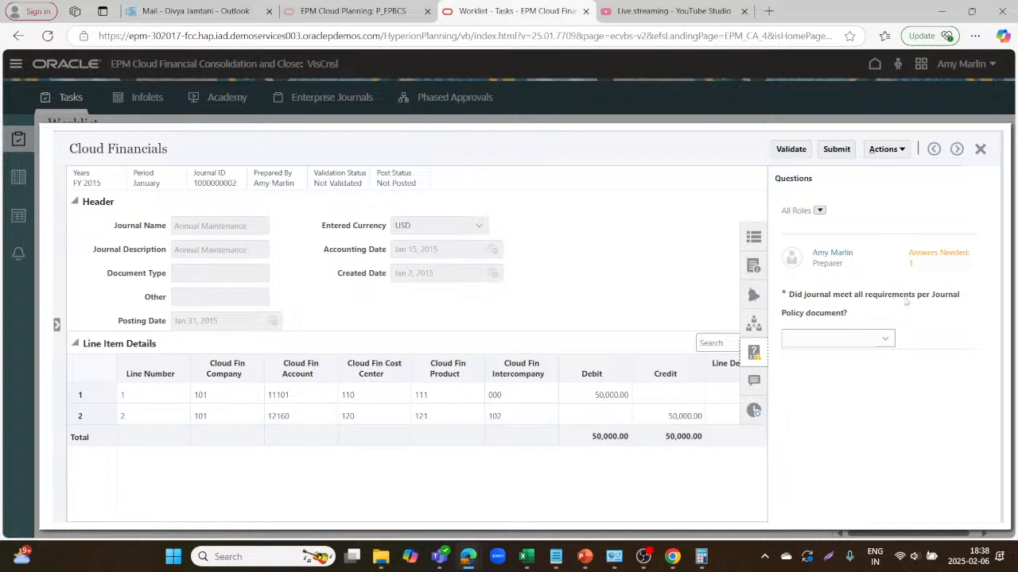
click(881, 340)
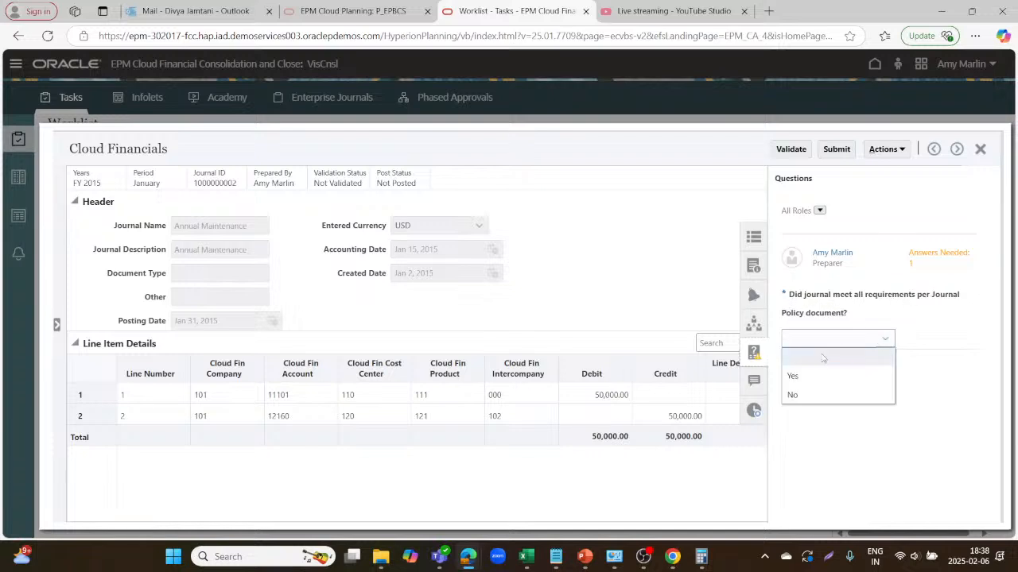
click(791, 379)
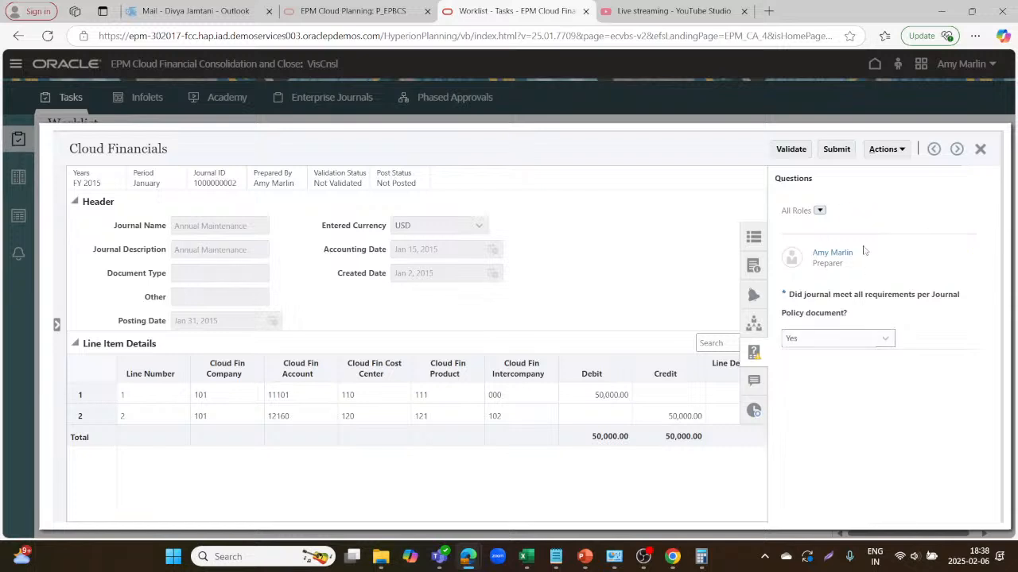
click(754, 383)
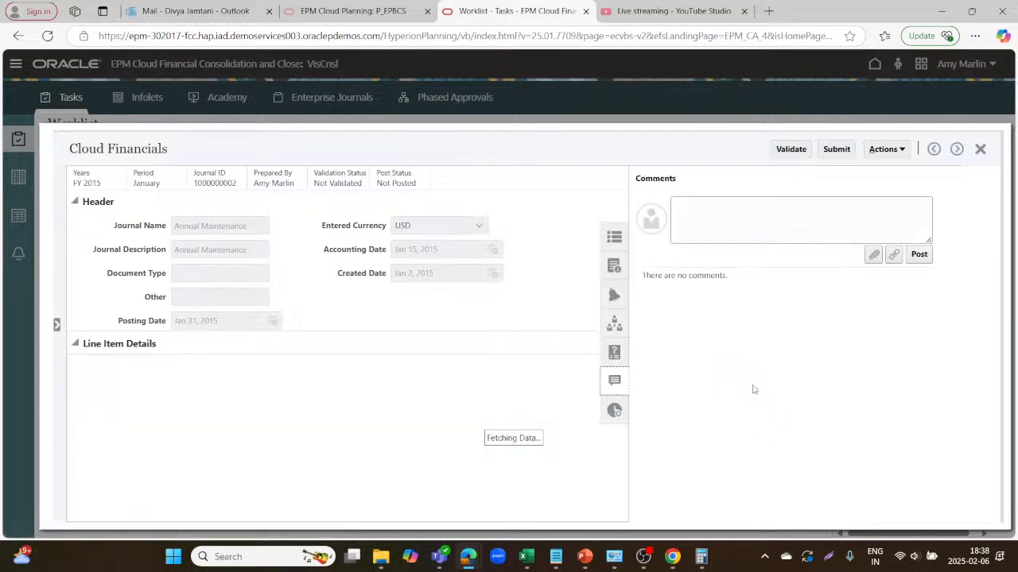
Review the journal's history, comments, workflow, alerts and Vision Journal Policy.pdf instructions, then submit it.
click(615, 411)
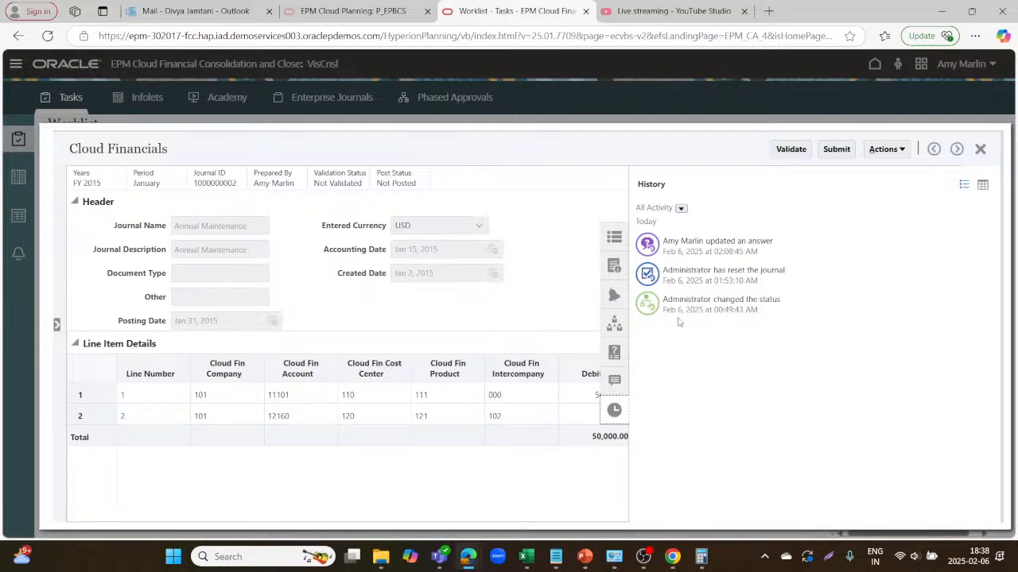
click(614, 381)
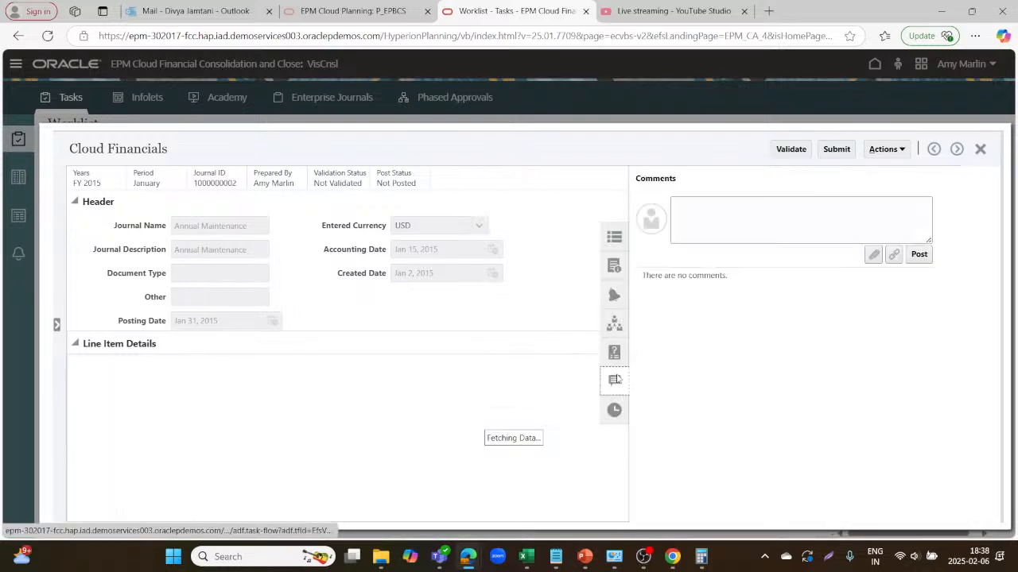
click(614, 326)
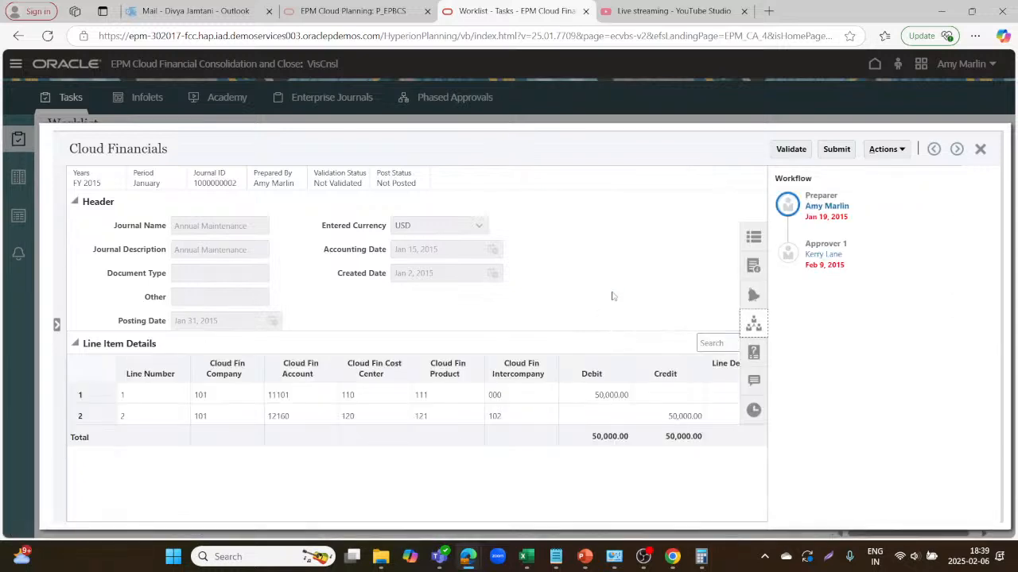
click(752, 318)
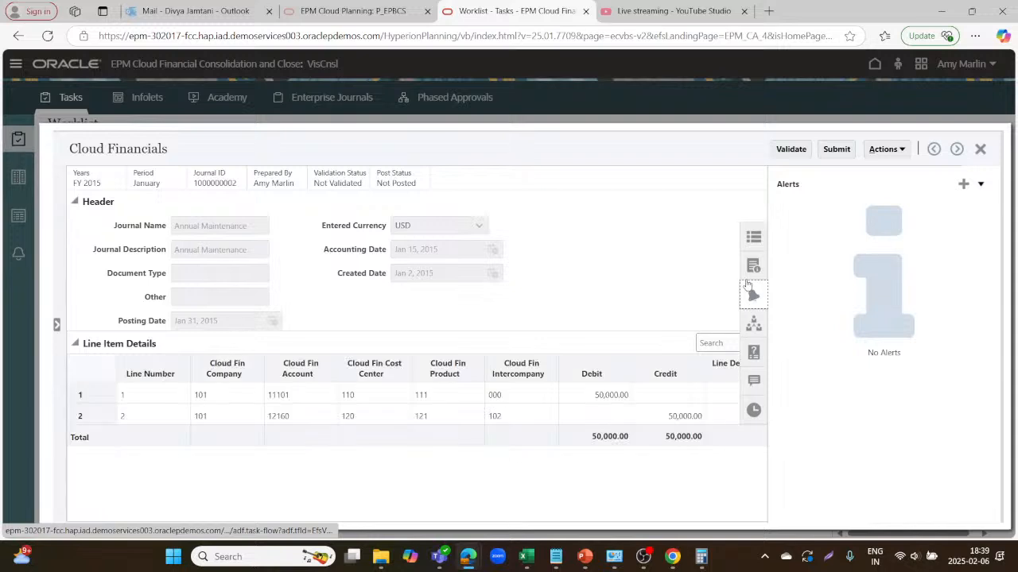
click(747, 274)
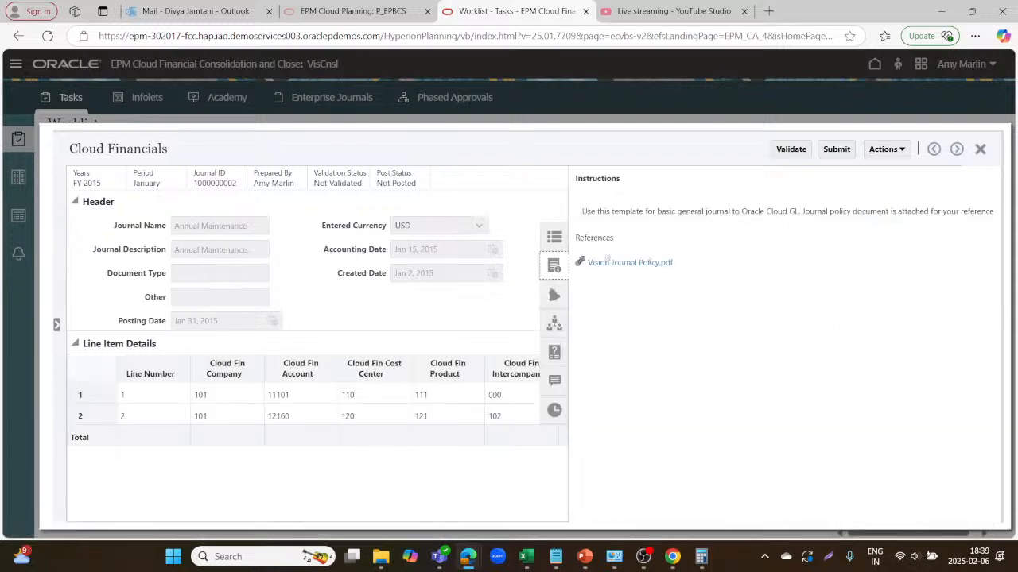
click(836, 150)
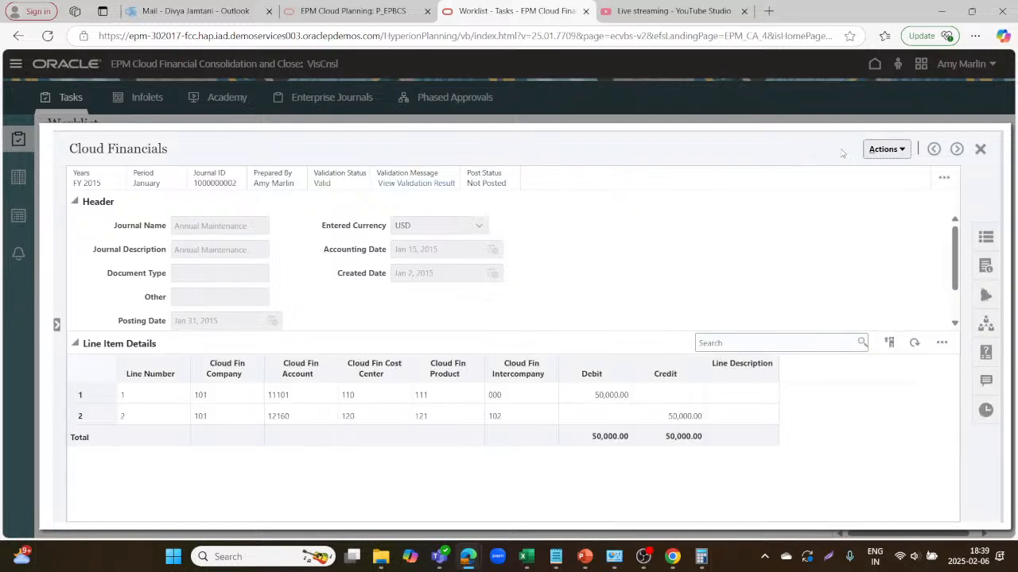
Check the journal's Actions menu, then close the journal back to the Worklist.
click(904, 151)
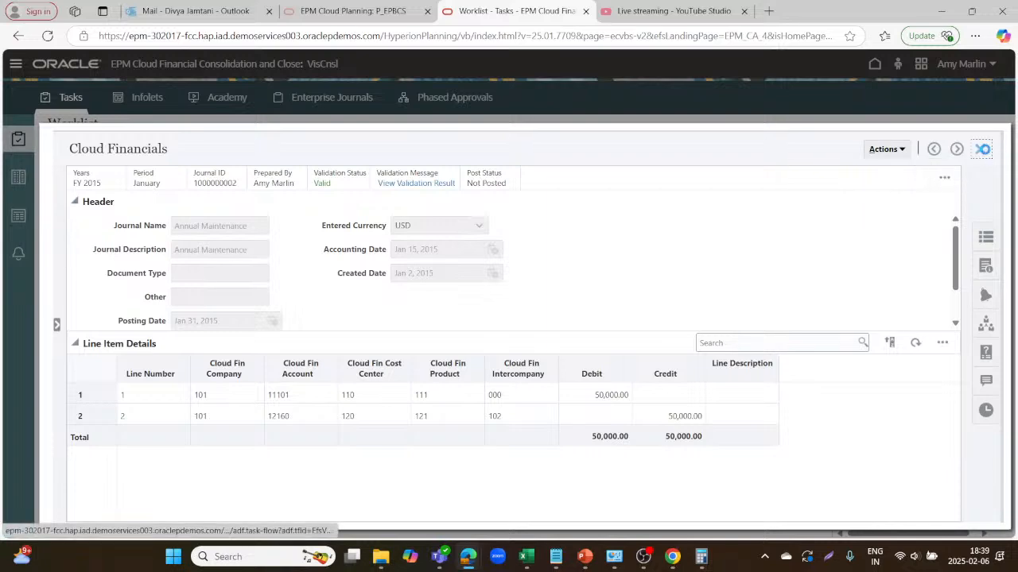
click(980, 149)
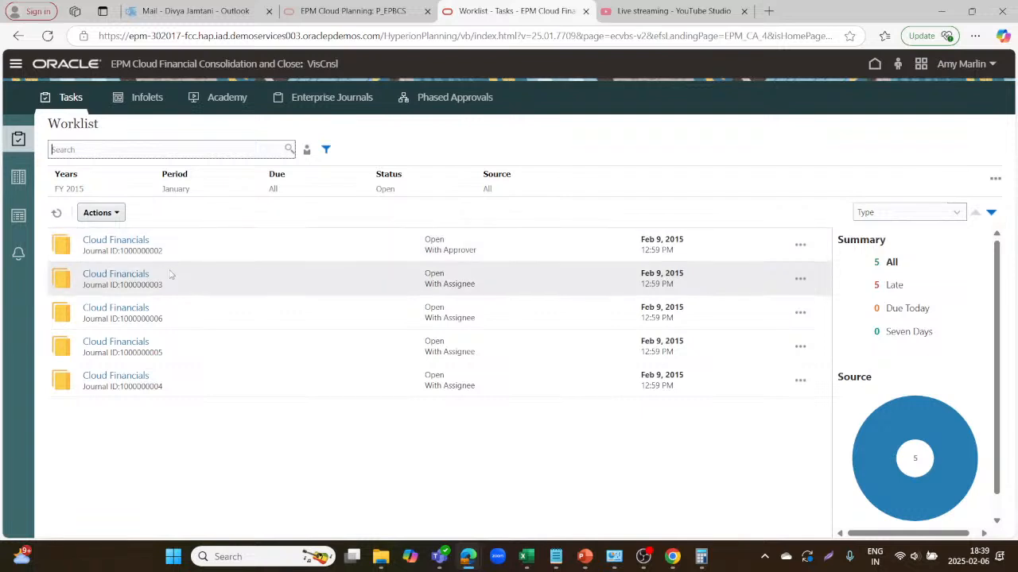
click(131, 275)
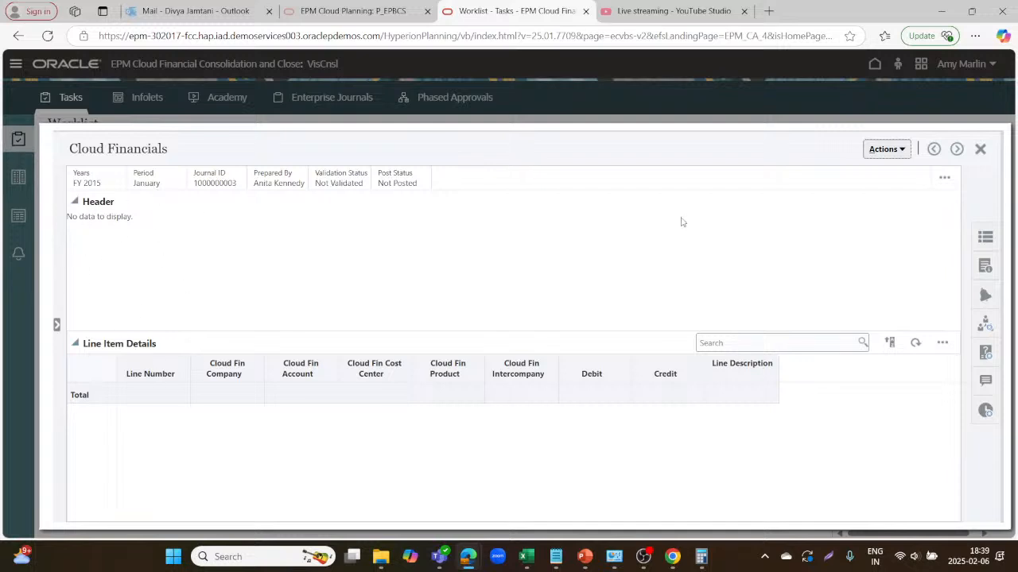
click(980, 151)
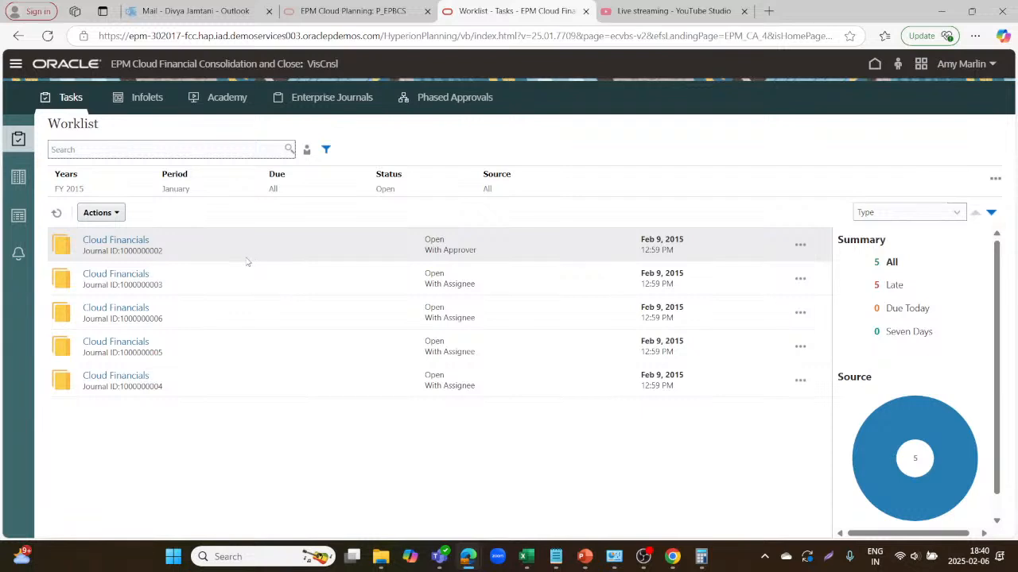
click(117, 214)
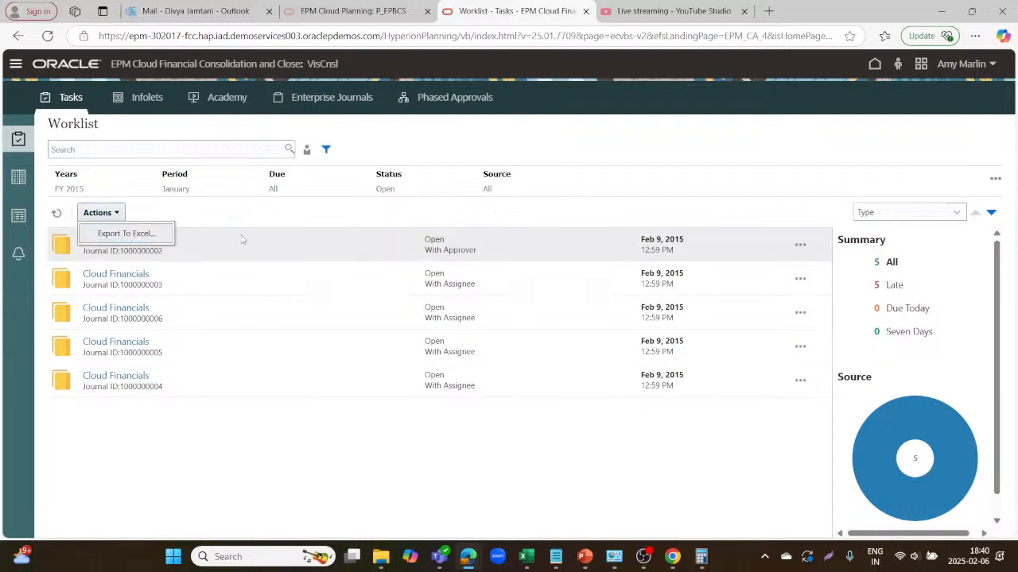
click(283, 212)
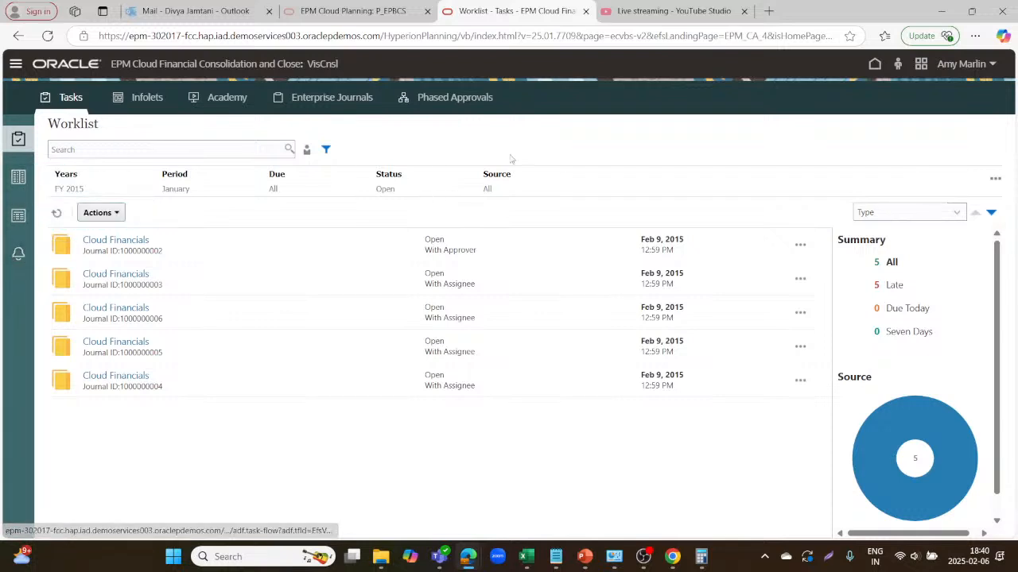
Sign out from the home page's user menu and confirm ending the session.
click(877, 65)
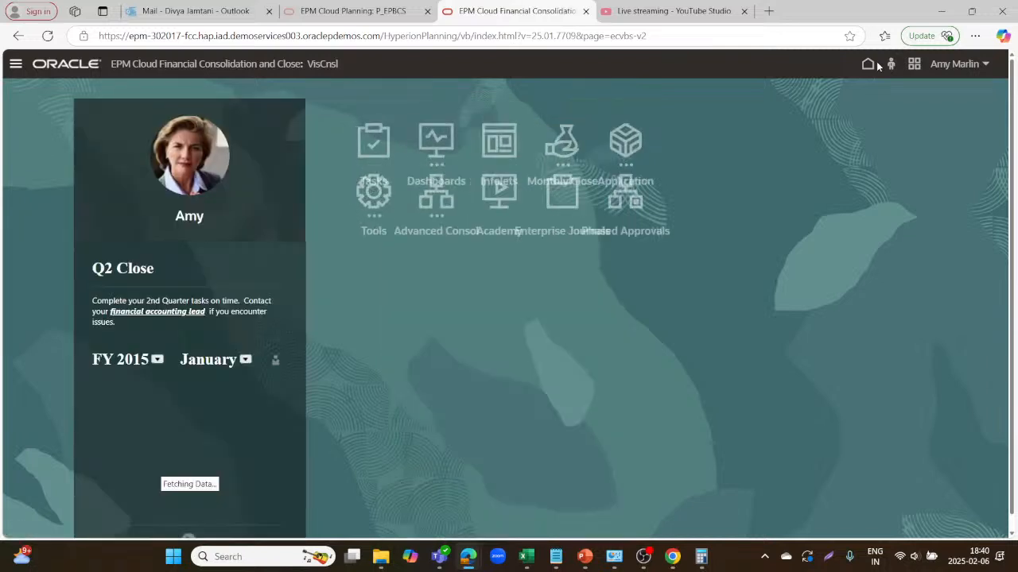
click(986, 64)
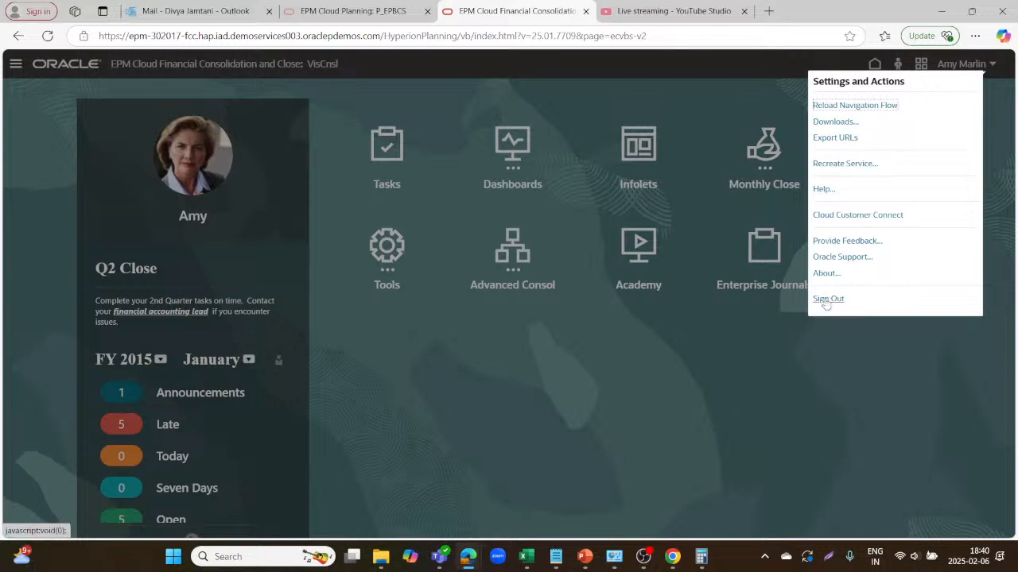
click(827, 299)
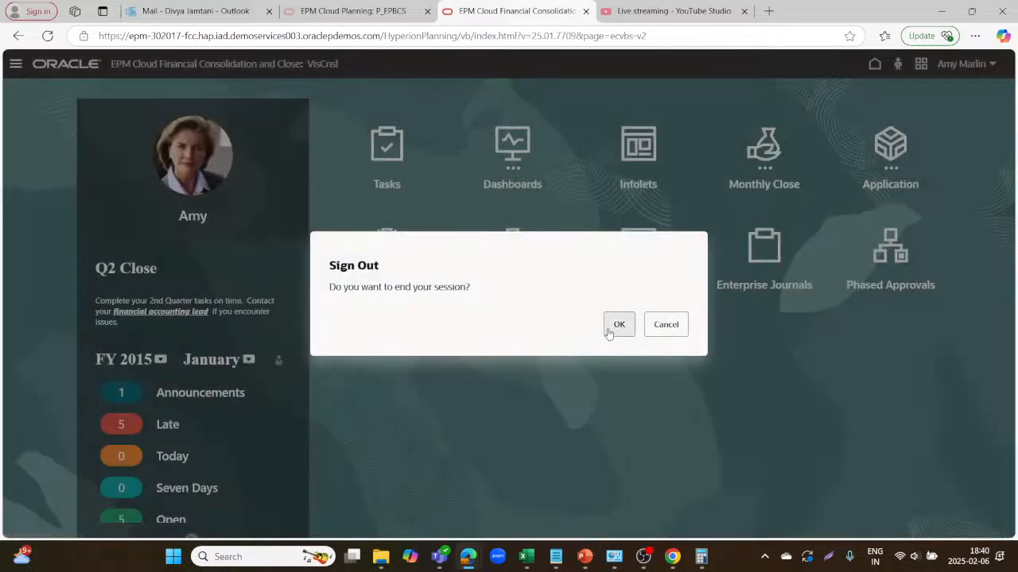
click(609, 331)
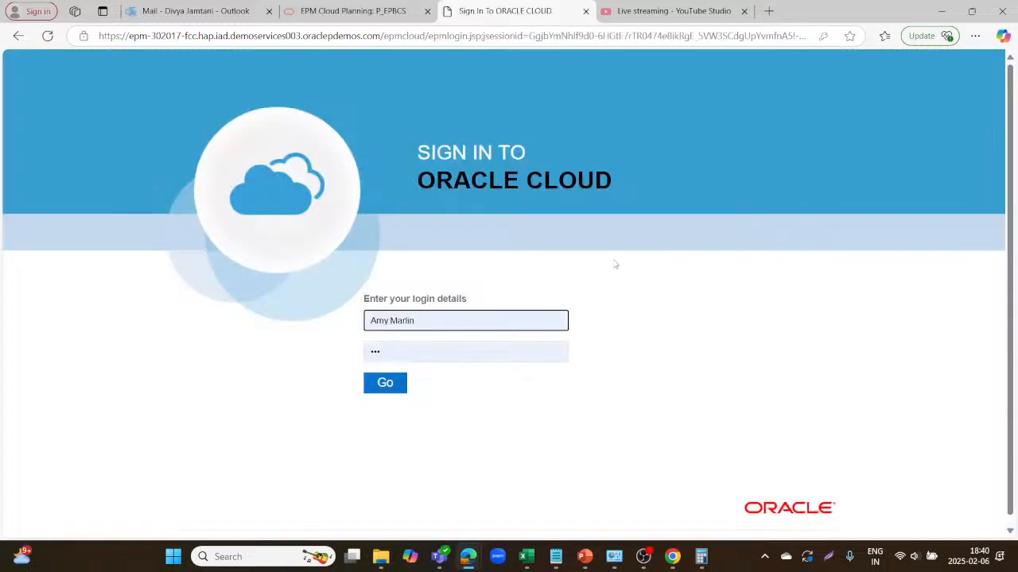
Replace the prefilled username, enter a password and attempt to sign in.
click(454, 318)
key(BackSpace)
key(BackSpace)
key(BackSpace)
key(BackSpace)
key(BackSpace)
key(BackSpace)
key(BackSpace)
key(BackSpace)
key(BackSpace)
key(BackSpace)
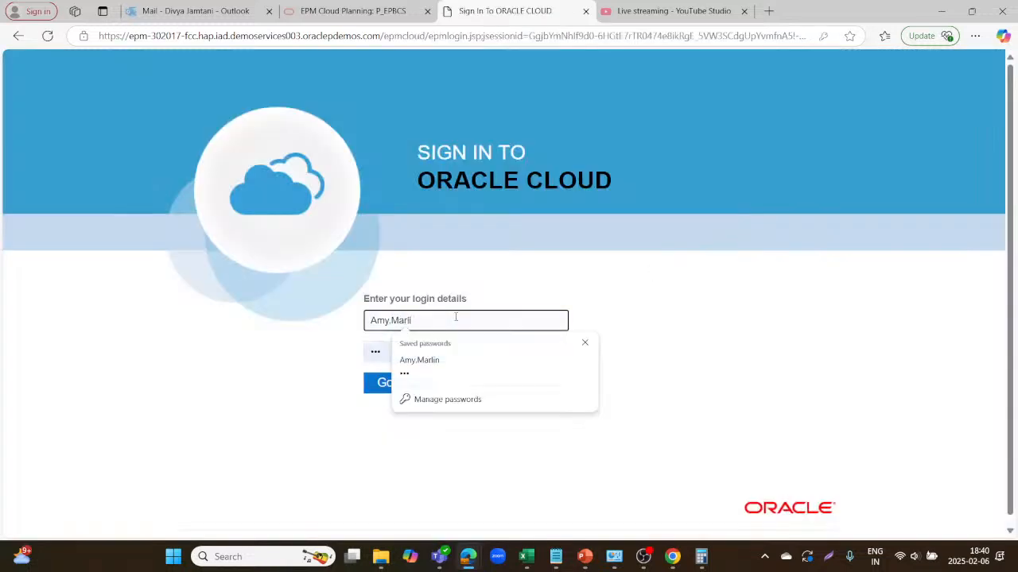
text(P)
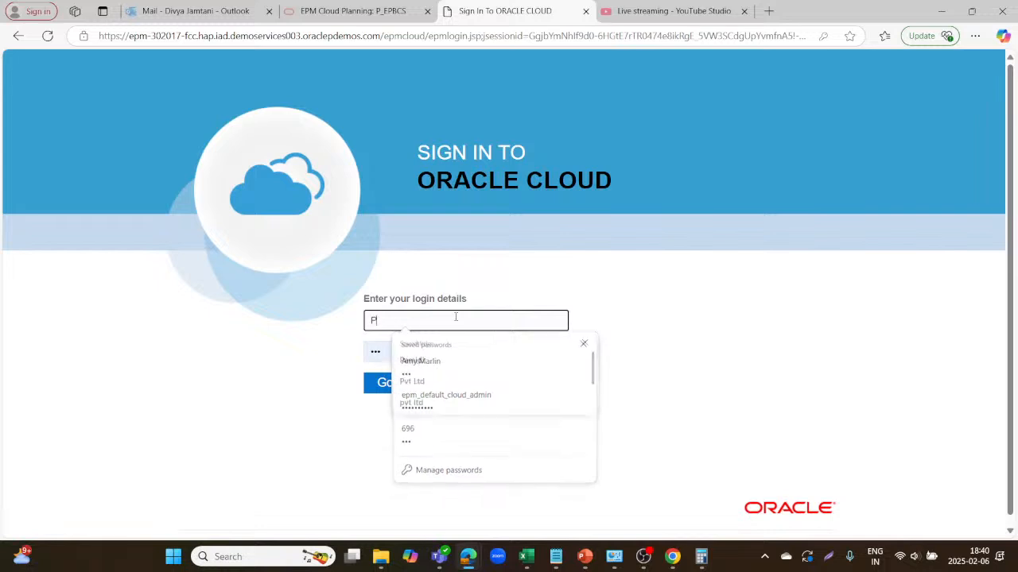
text(vt)
key(Tab)
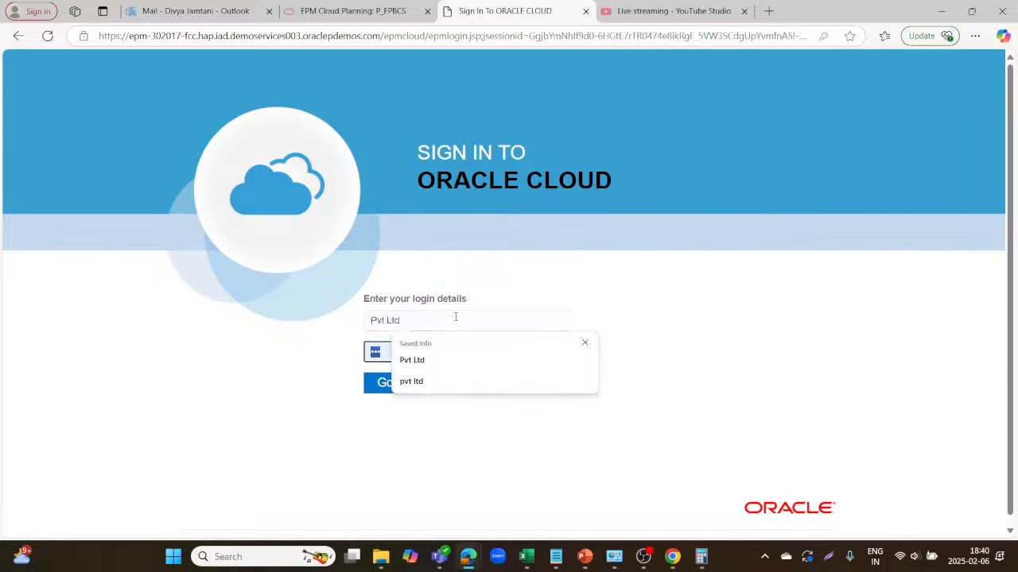
text(•)
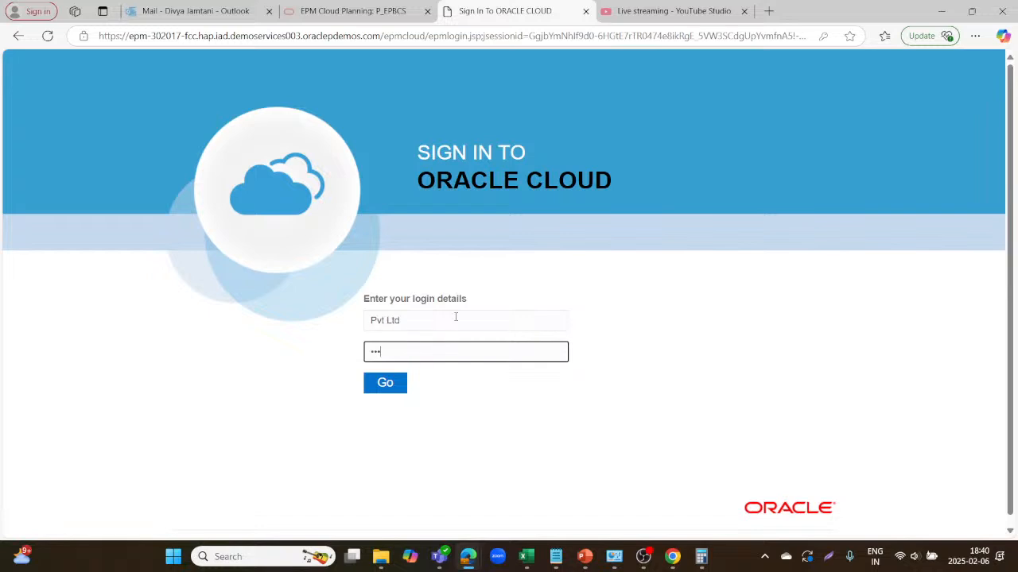
click(378, 382)
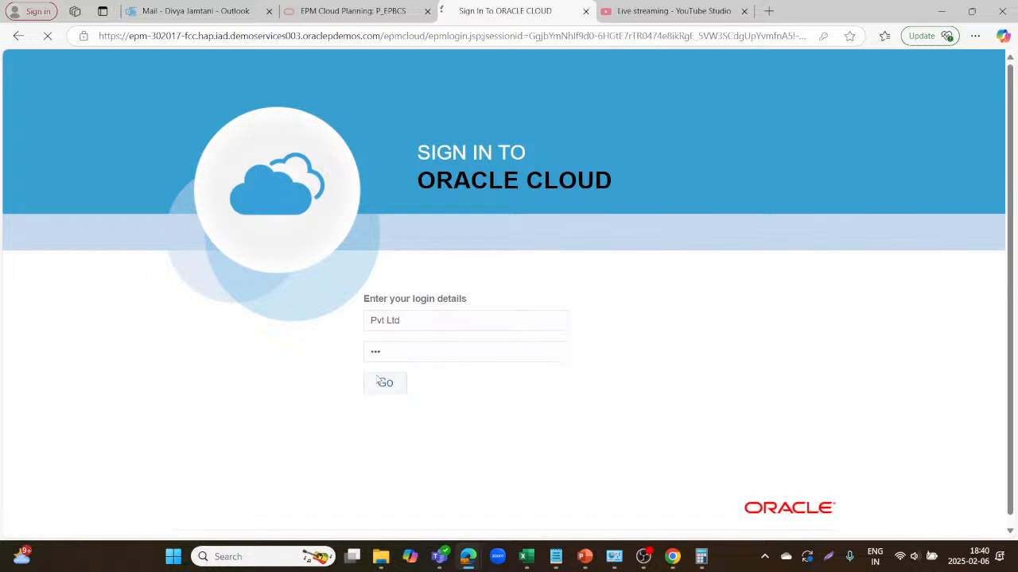
Retry signing in with a different username and re-entered password.
click(426, 335)
key(BackSpace)
key(BackSpace)
key(BackSpace)
key(BackSpace)
key(BackSpace)
key(BackSpace)
key(BackSpace)
key(BackSpace)
key(BackSpace)
key(BackSpace)
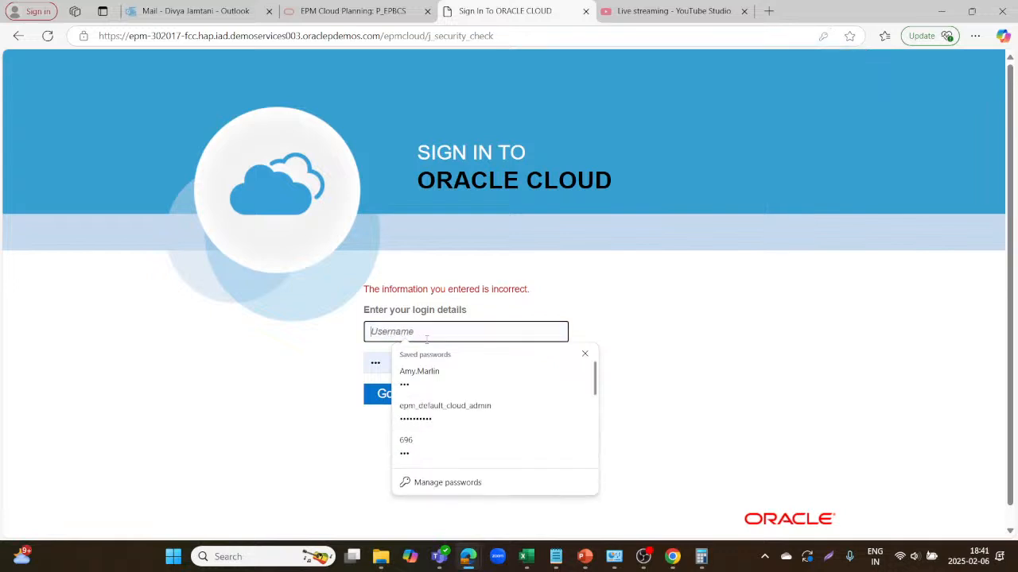
text(ABC Ltd)
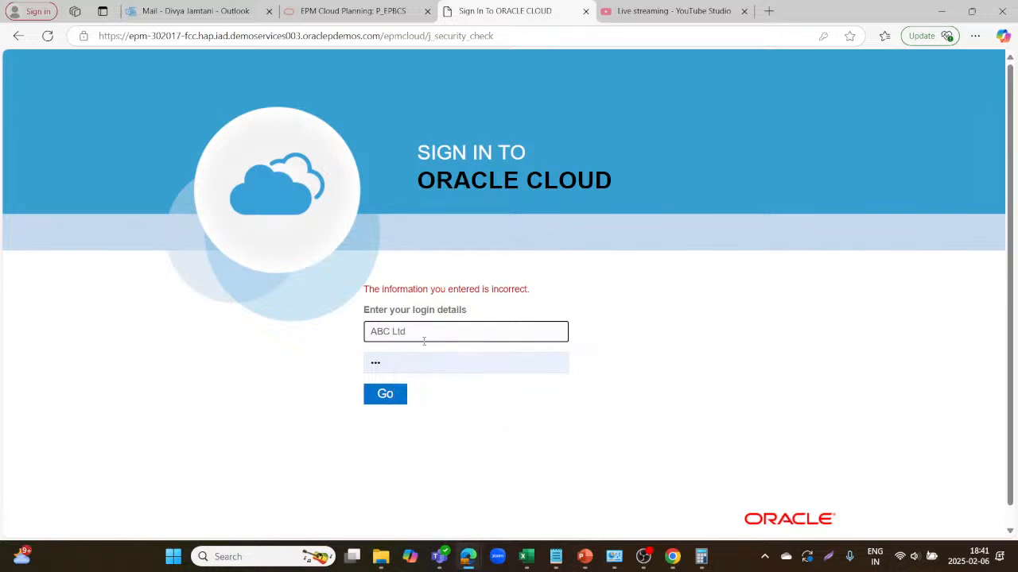
click(410, 363)
key(BackSpace)
key(BackSpace)
key(BackSpace)
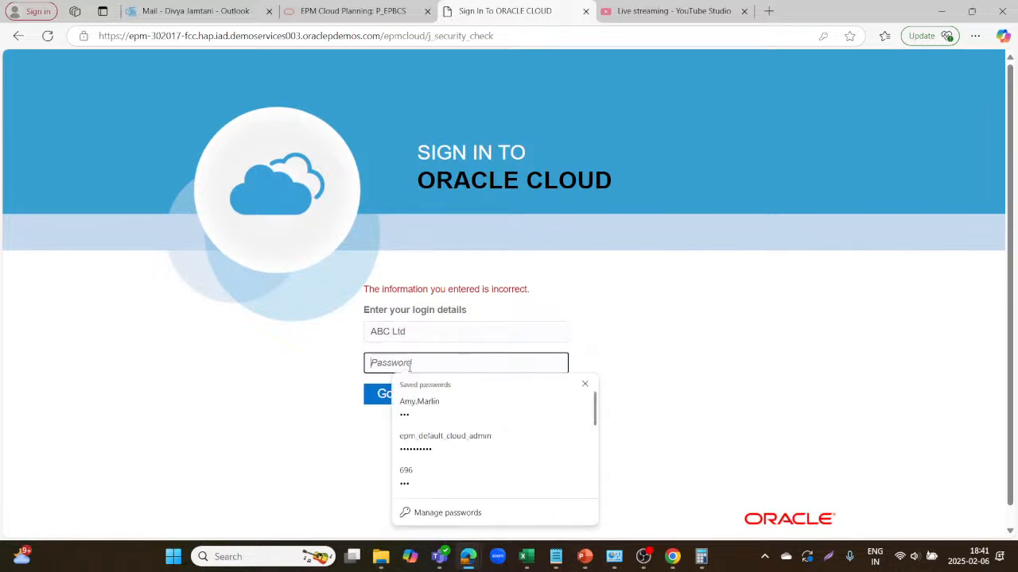
text(•••)
click(394, 393)
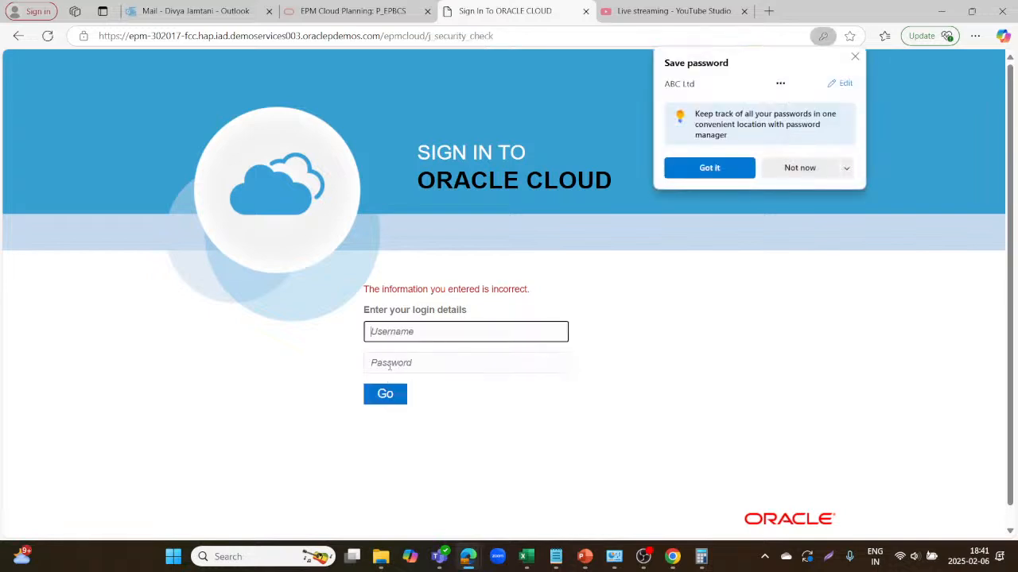
Enter the administrator username and password and sign in.
click(430, 331)
key(BackSpace)
key(BackSpace)
key(BackSpace)
key(BackSpace)
key(BackSpace)
key(BackSpace)
key(BackSpace)
key(BackSpace)
key(BackSpace)
key(BackSpace)
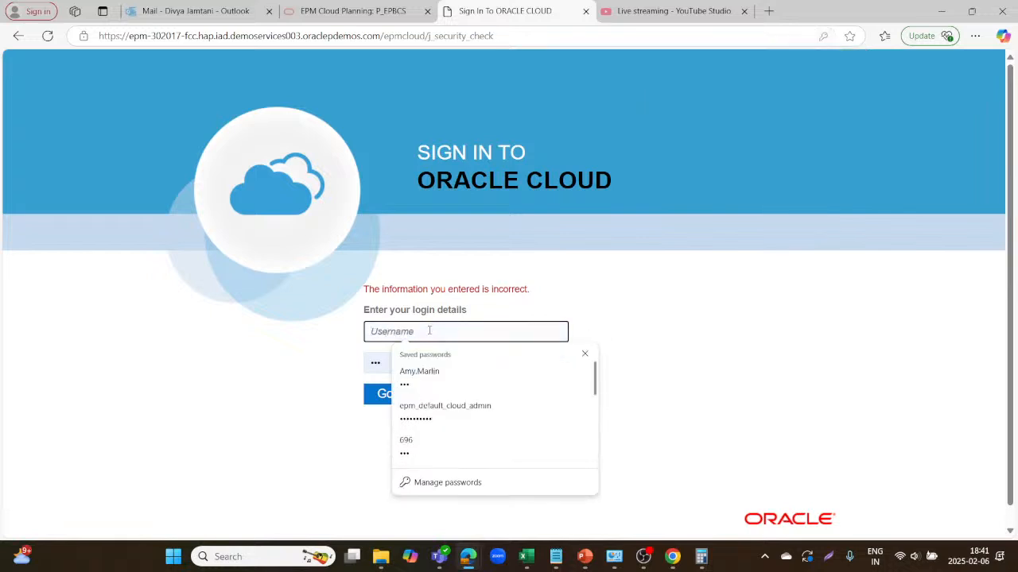
text(AN)
key(BackSpace)
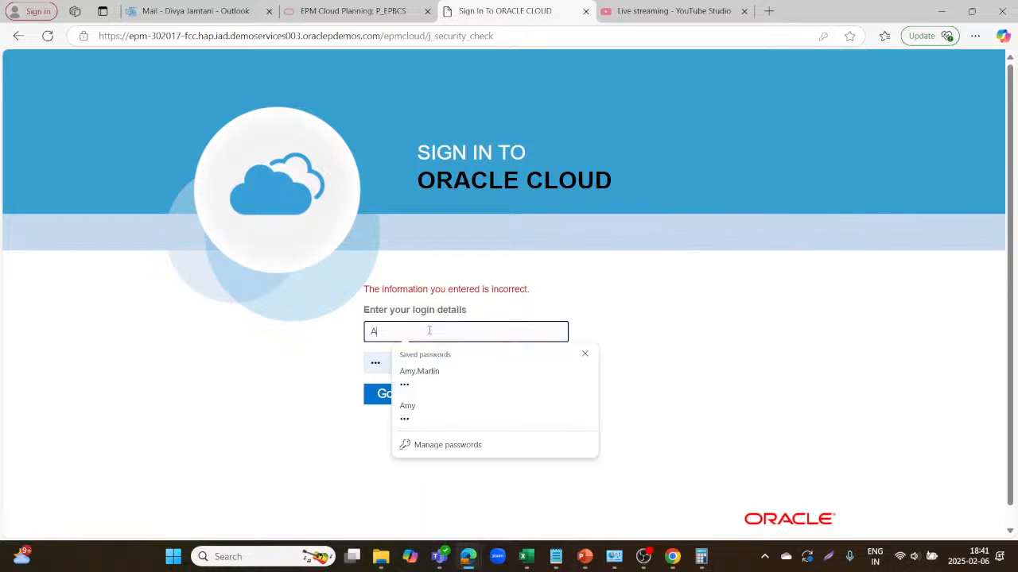
text(BC)
key(Tab)
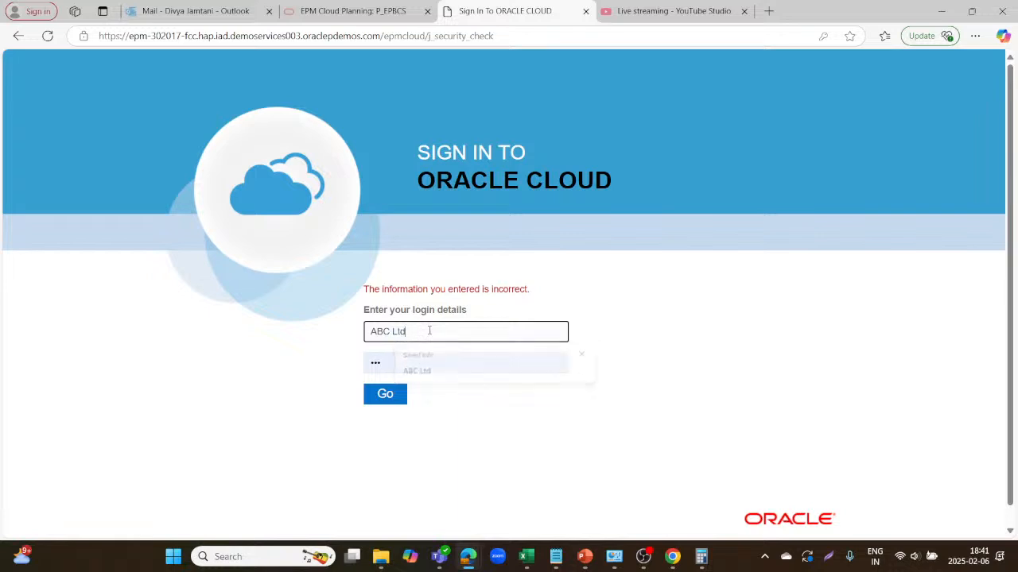
click(407, 361)
key(BackSpace)
key(BackSpace)
key(BackSpace)
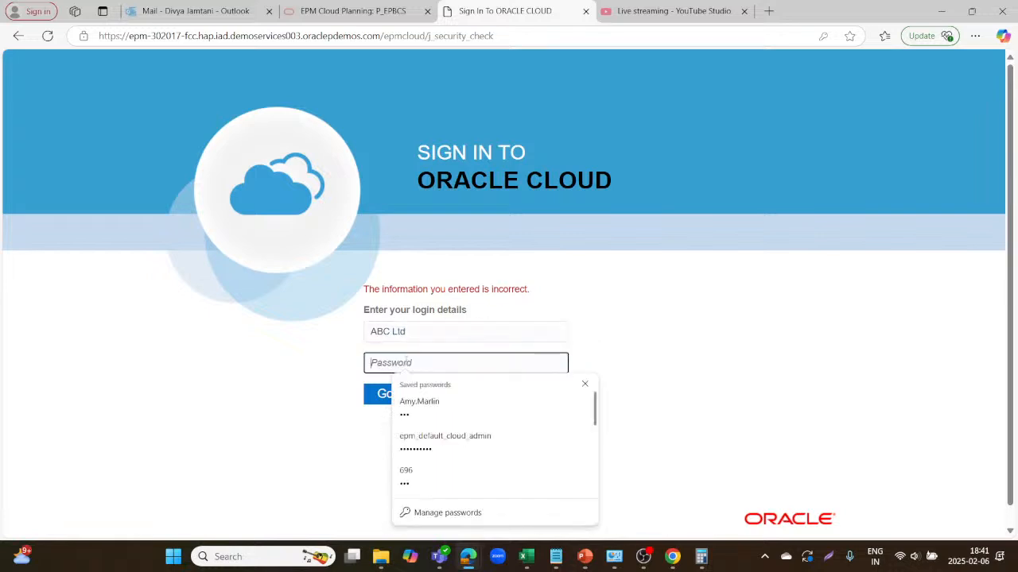
text(••)
key(BackSpace)
text(•)
click(397, 388)
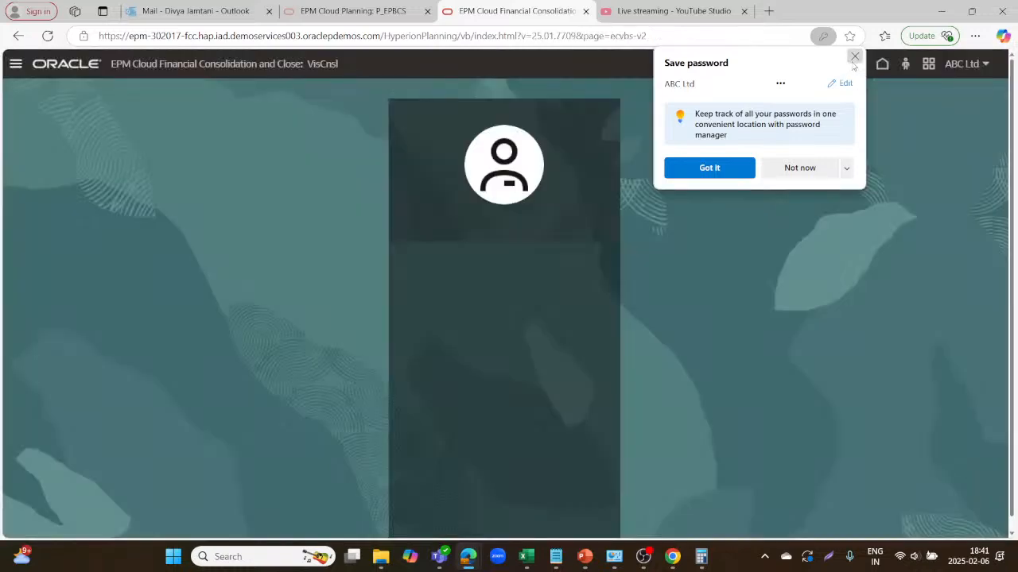
Dismiss the save-password prompt and open Enterprise Journals under Advanced Consol.
click(852, 61)
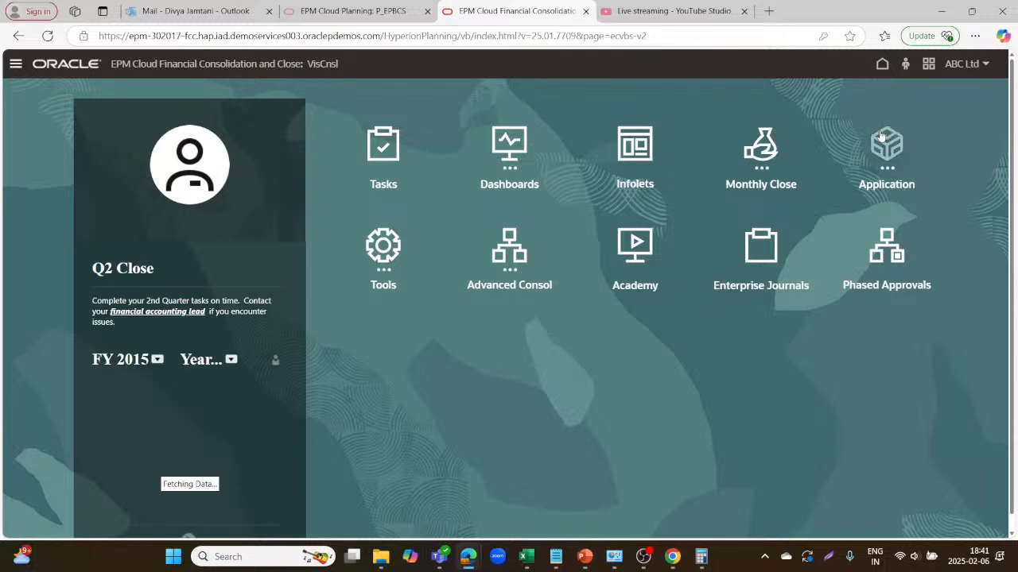
click(509, 248)
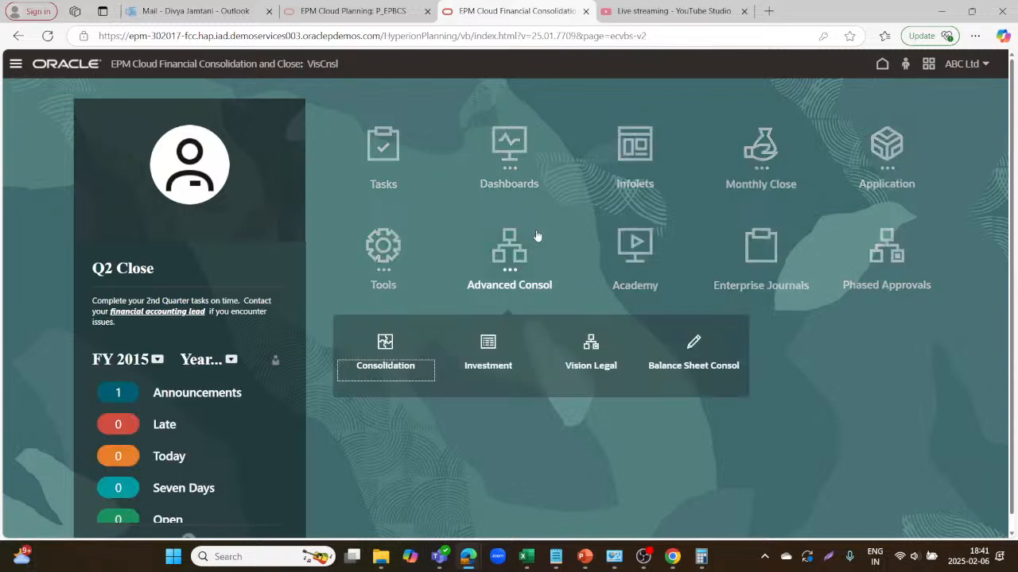
click(759, 248)
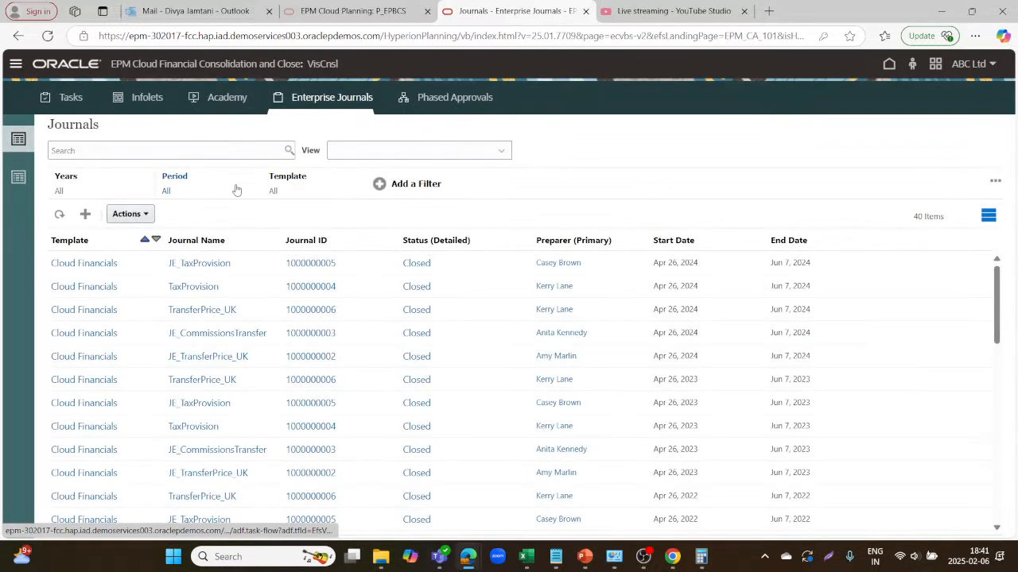
Filter the journals list to FY 2015.
click(68, 180)
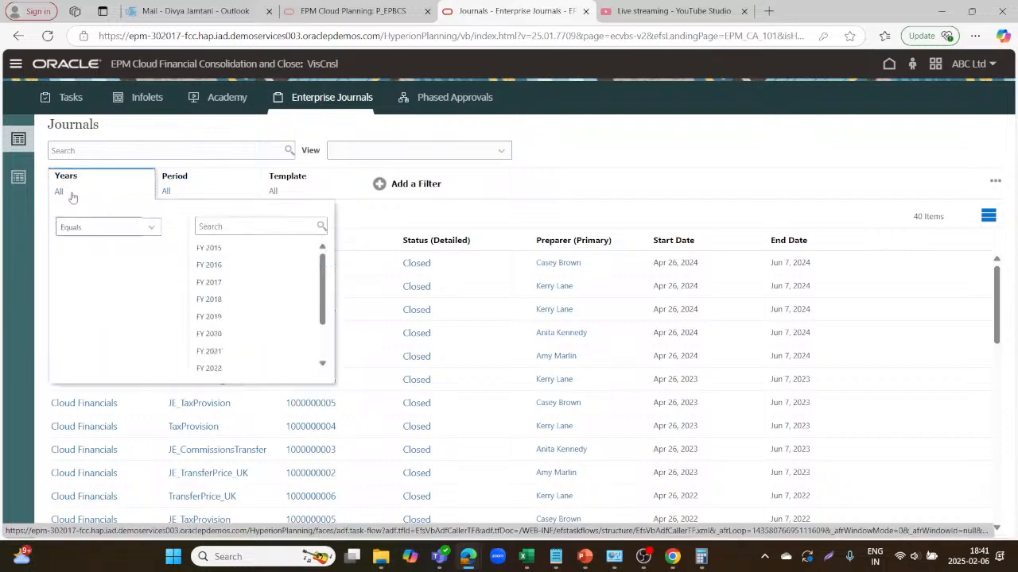
click(214, 247)
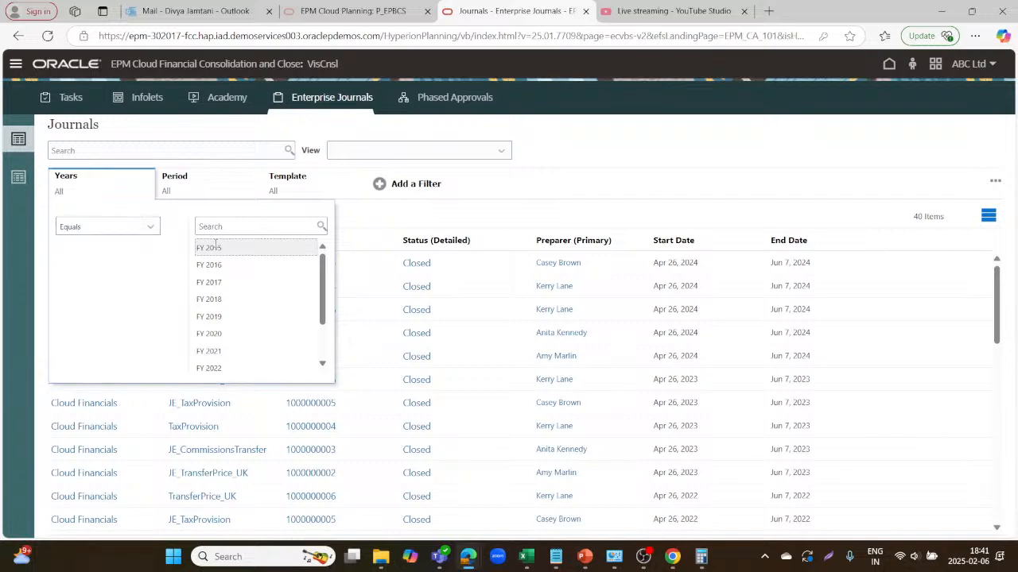
click(179, 176)
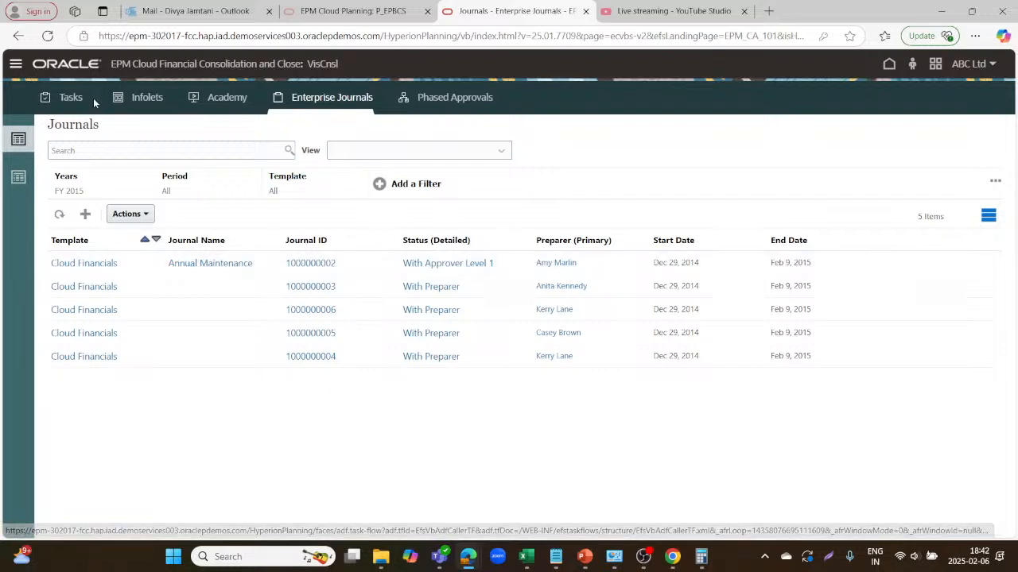
Open Access Control from the Navigator's Tools section.
click(16, 69)
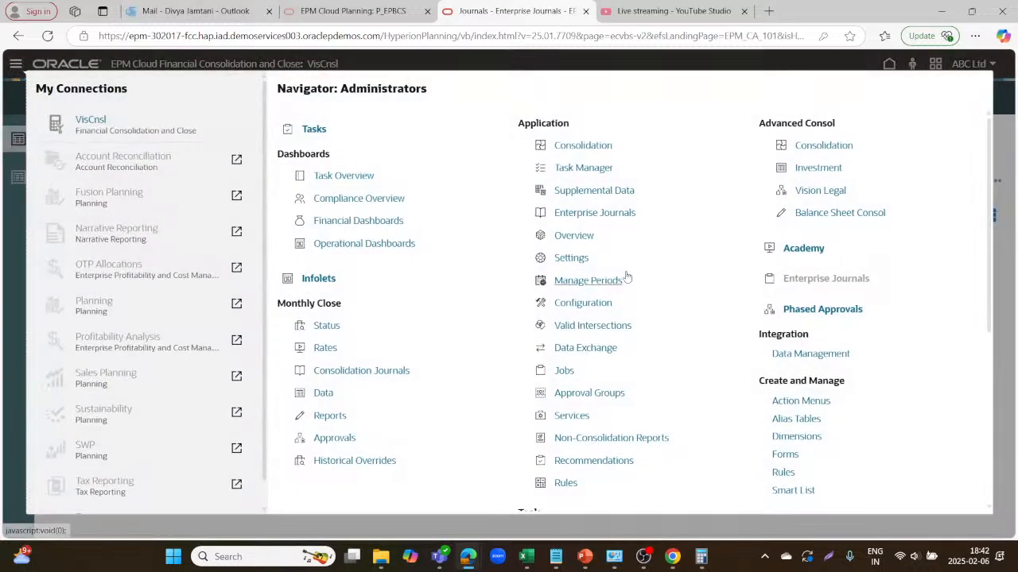
scroll(626, 277, down, 5)
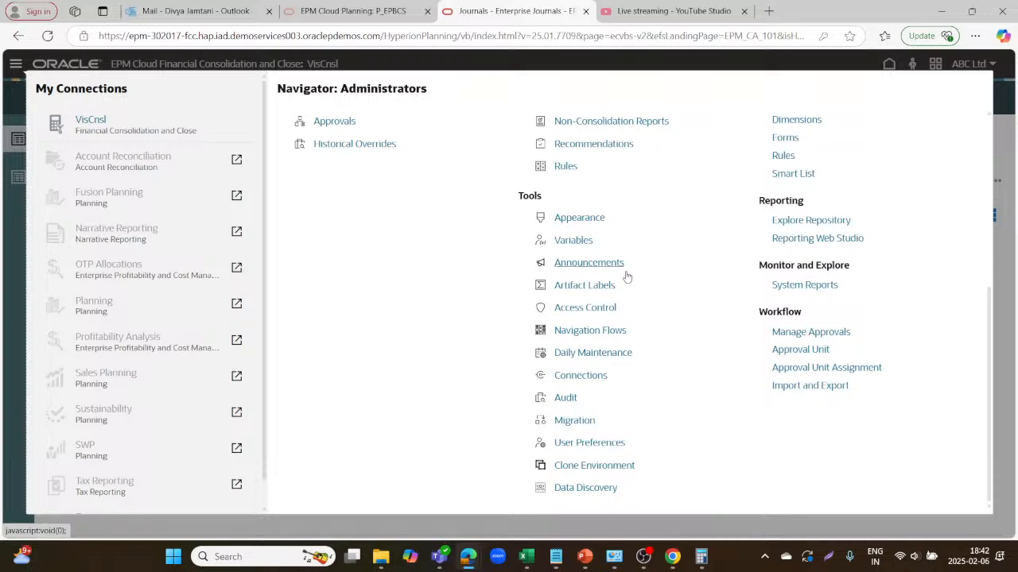
scroll(626, 277, up, 3)
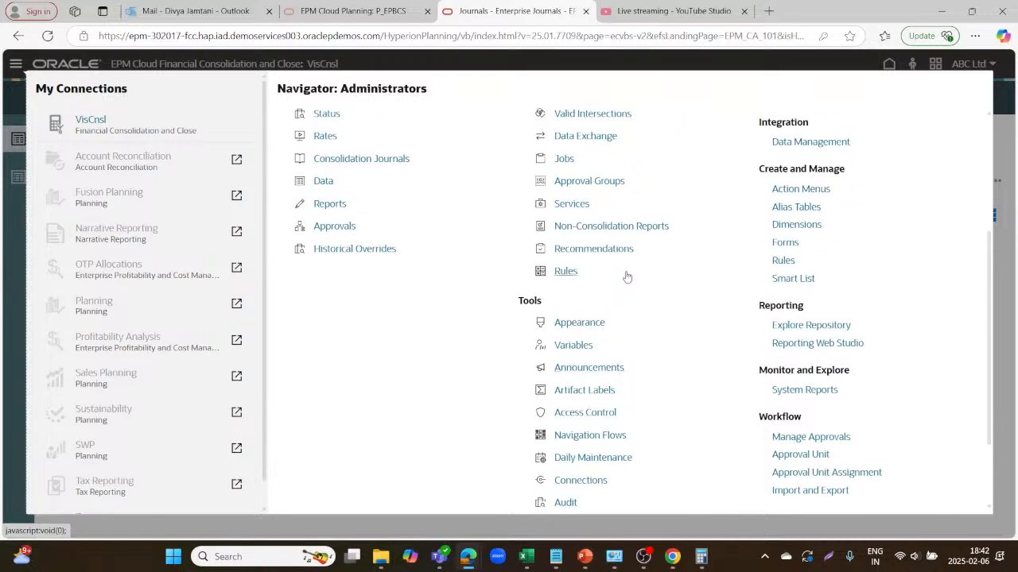
scroll(627, 276, up, 4)
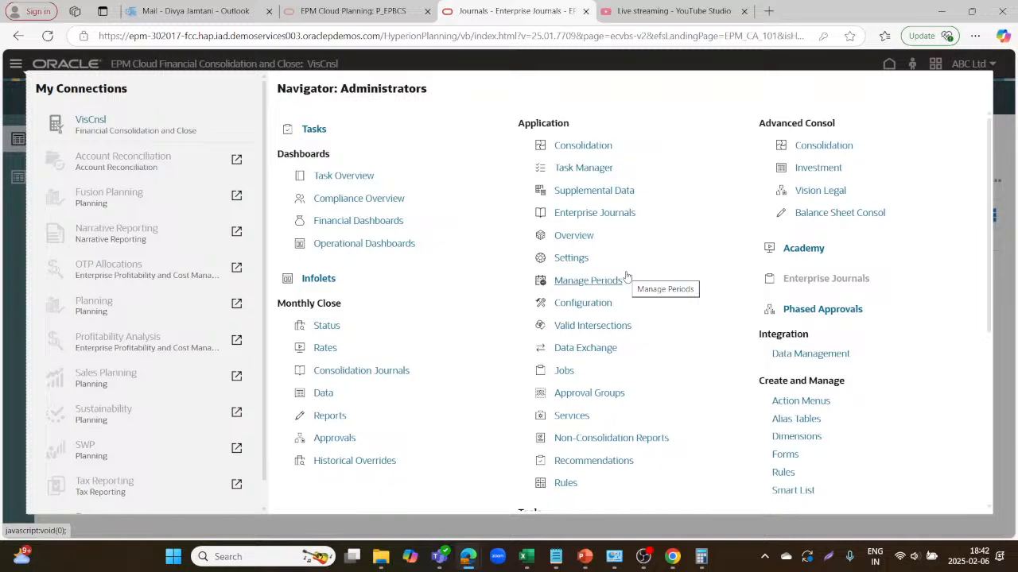
scroll(626, 277, down, 1)
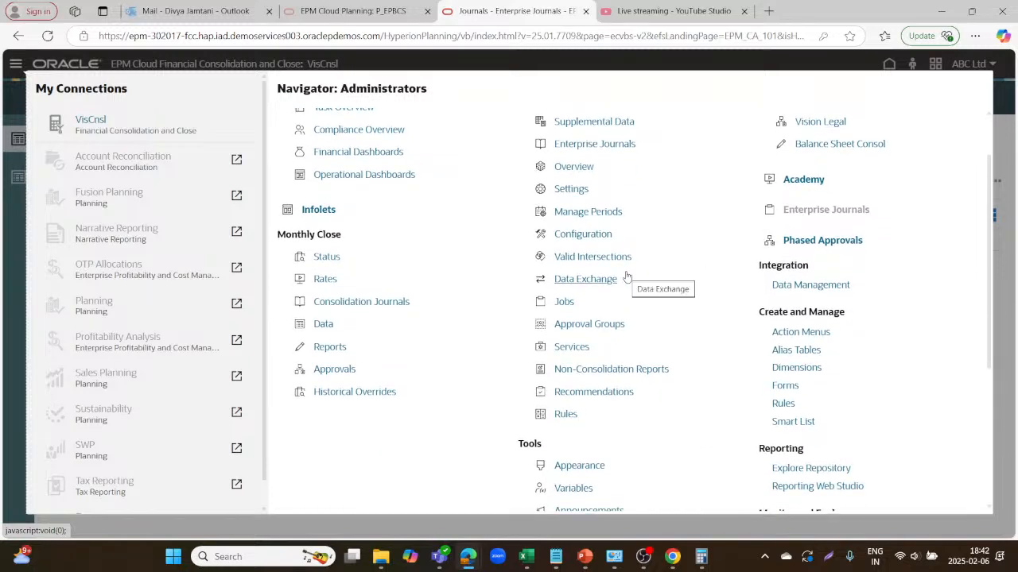
scroll(626, 277, down, 3)
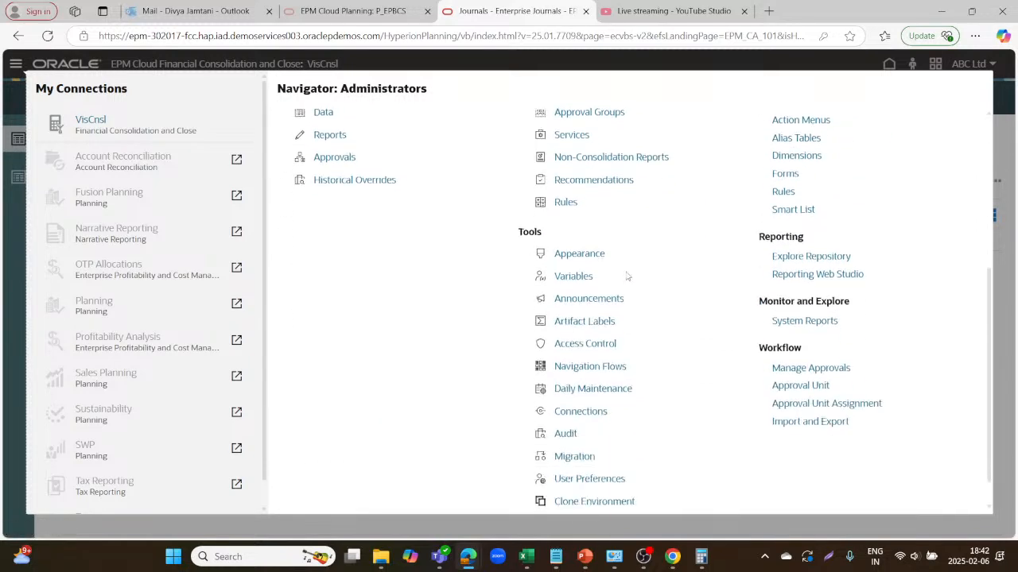
scroll(626, 276, up, 4)
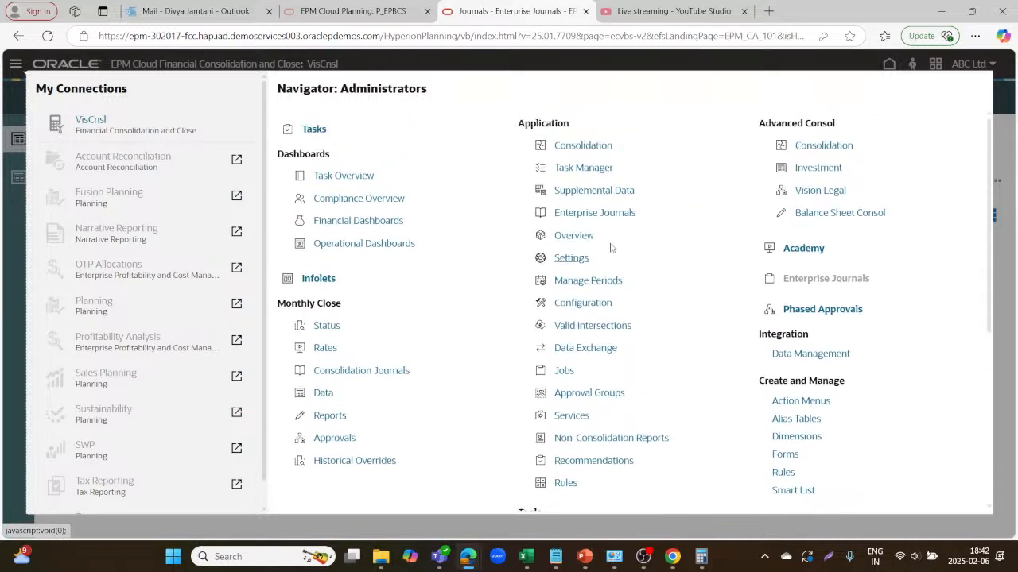
scroll(576, 393, down, 2)
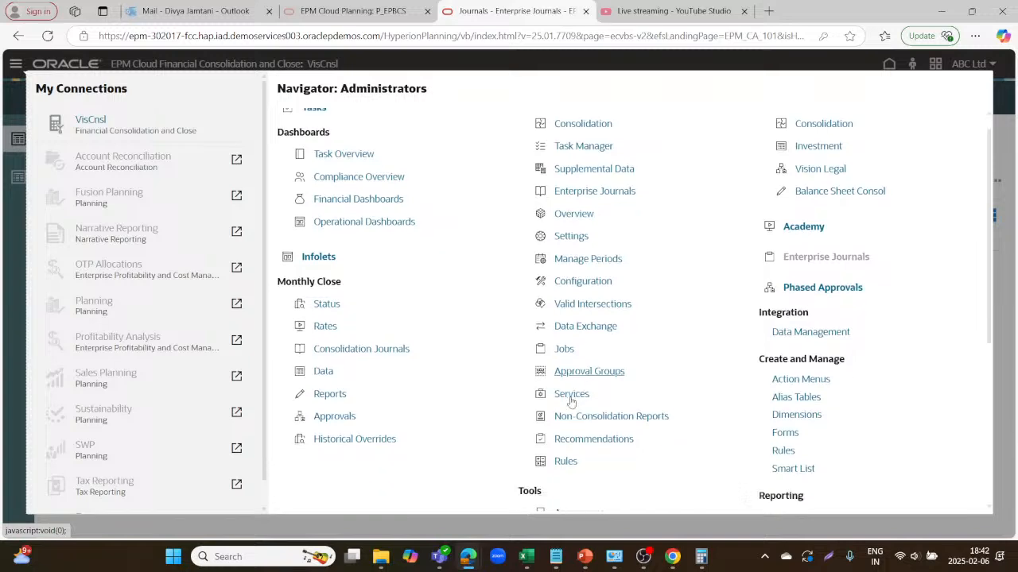
scroll(570, 401, down, 2)
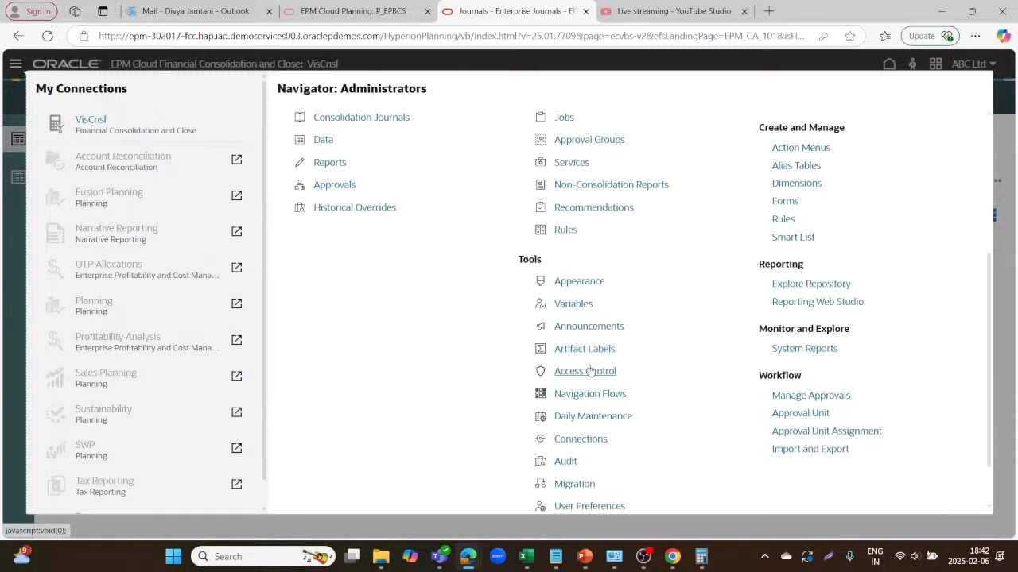
click(590, 371)
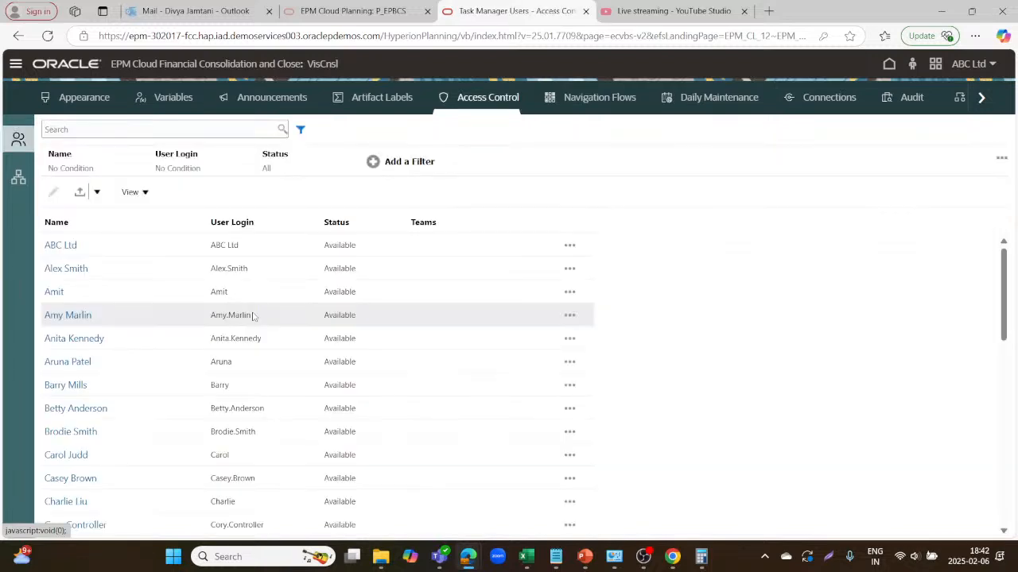
Search the Manage Users list for the target user by name.
click(25, 183)
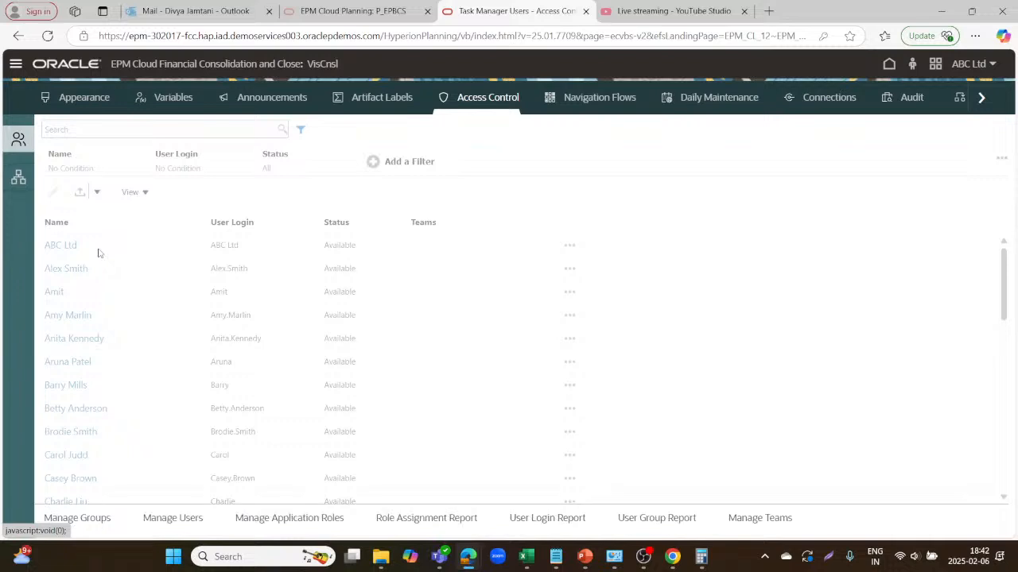
click(169, 517)
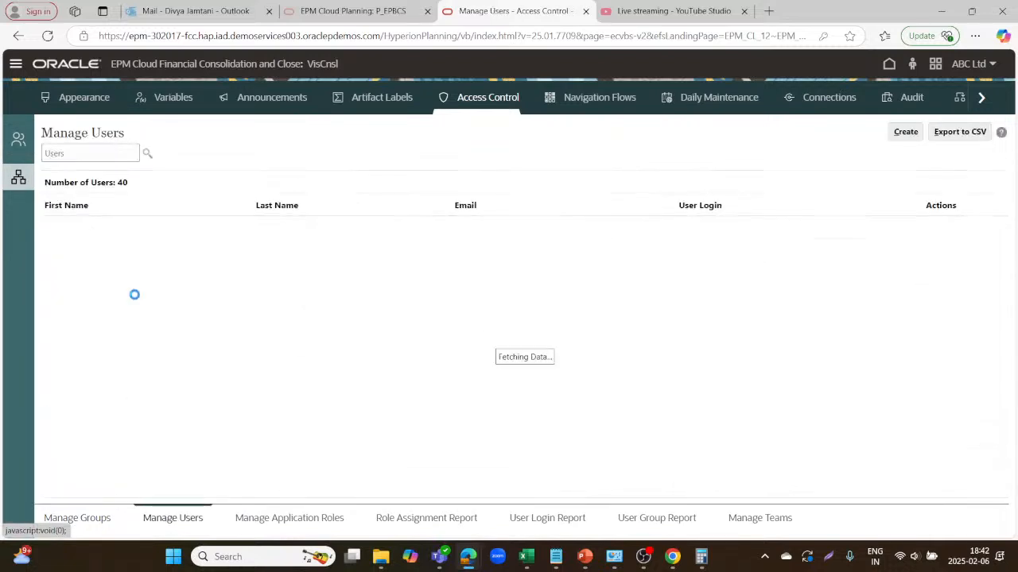
click(102, 155)
text(K)
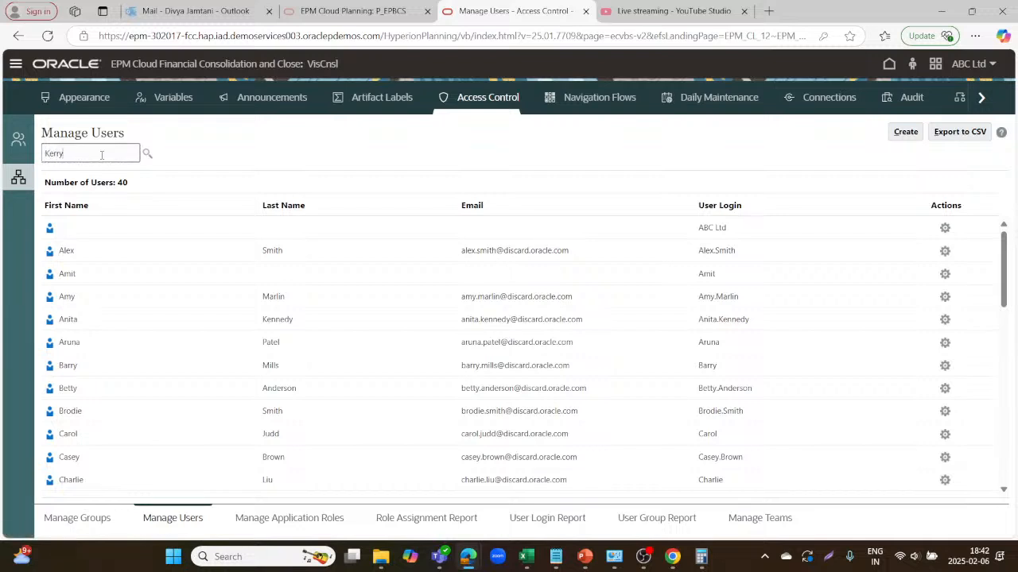
text(erry)
key(Return)
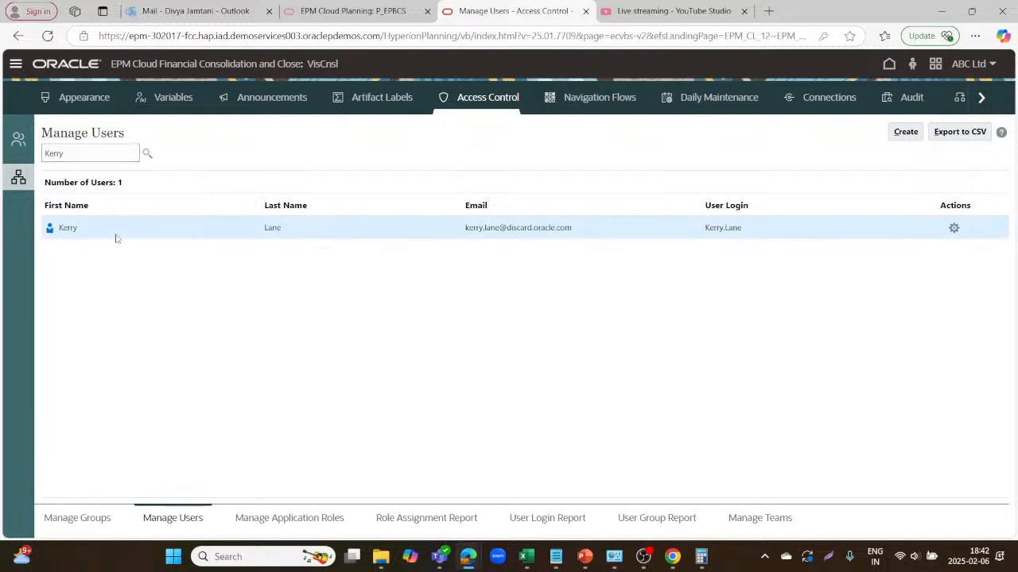
Enter and confirm a new password for the user, then save the account.
click(954, 229)
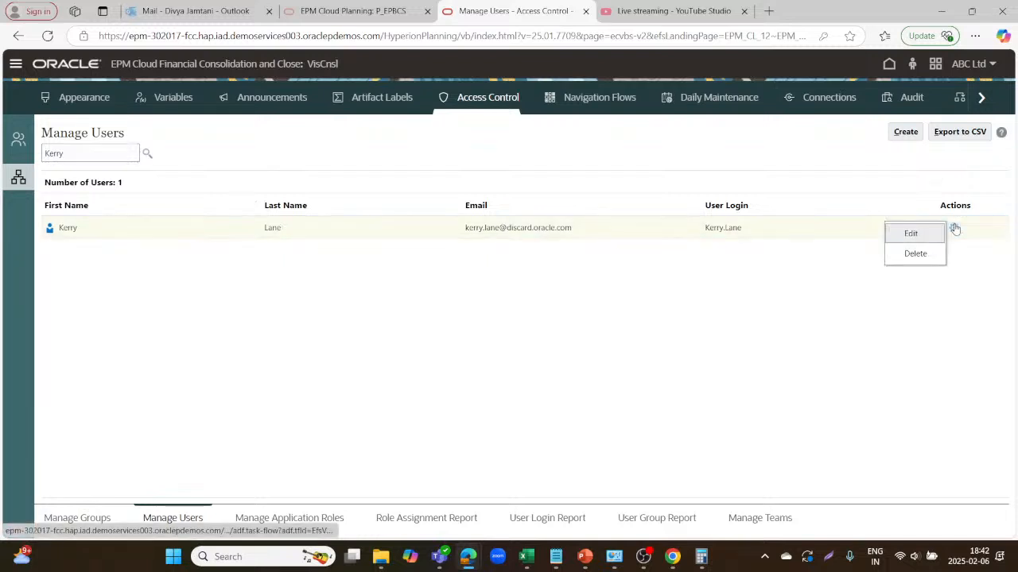
click(910, 233)
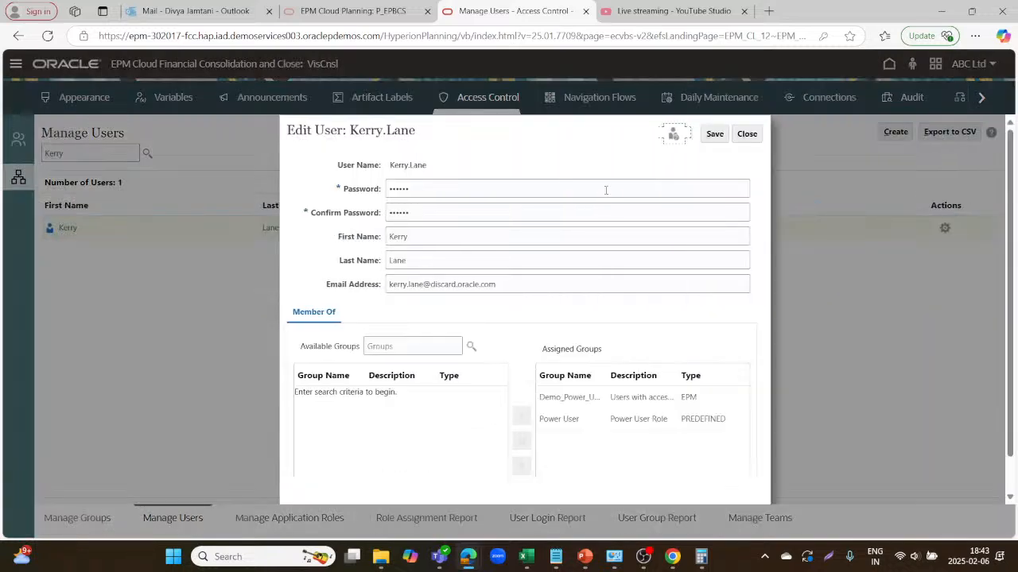
click(611, 188)
key(BackSpace)
key(BackSpace)
key(BackSpace)
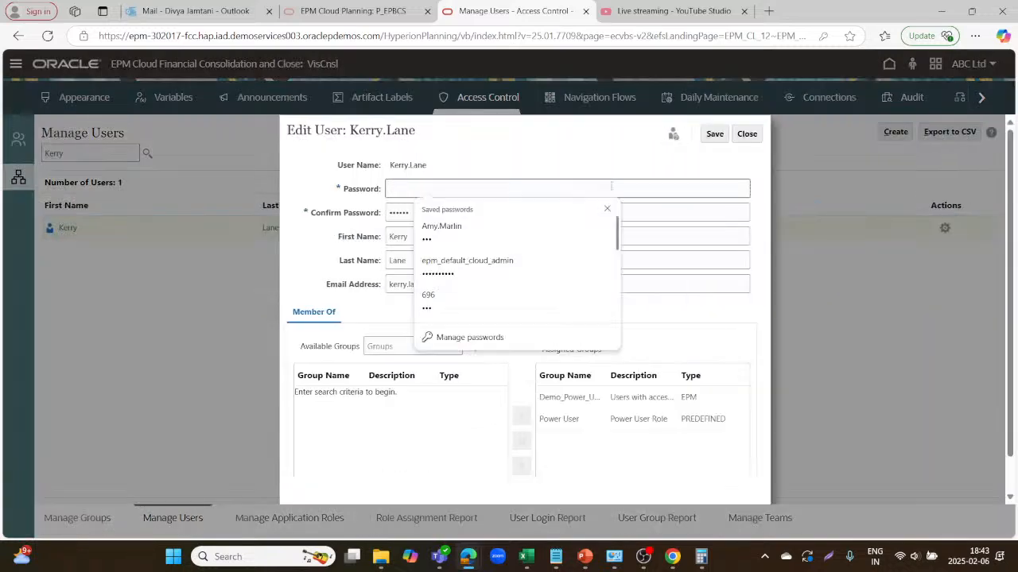
text(p)
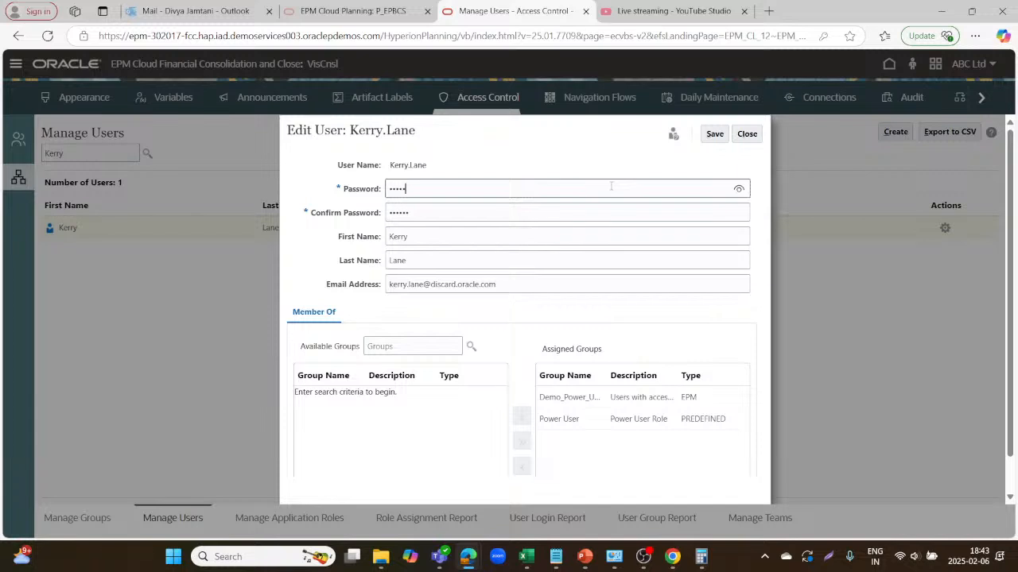
click(573, 211)
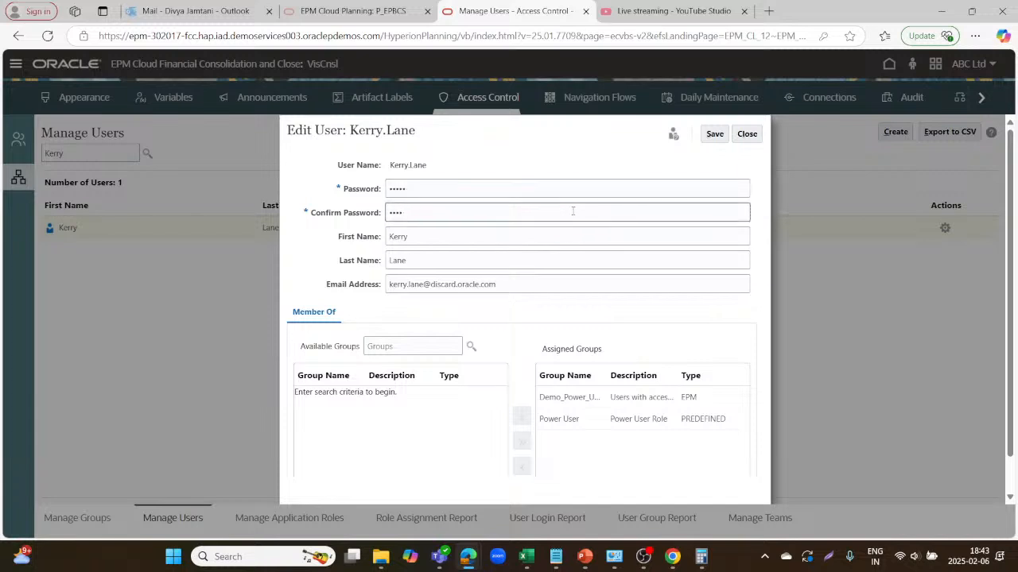
text(pa)
click(715, 134)
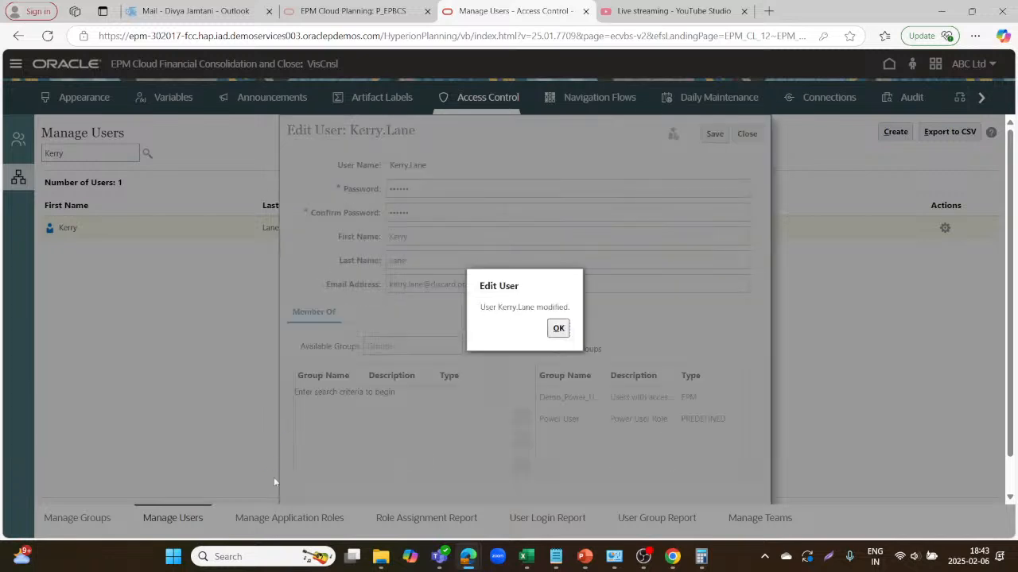
click(559, 328)
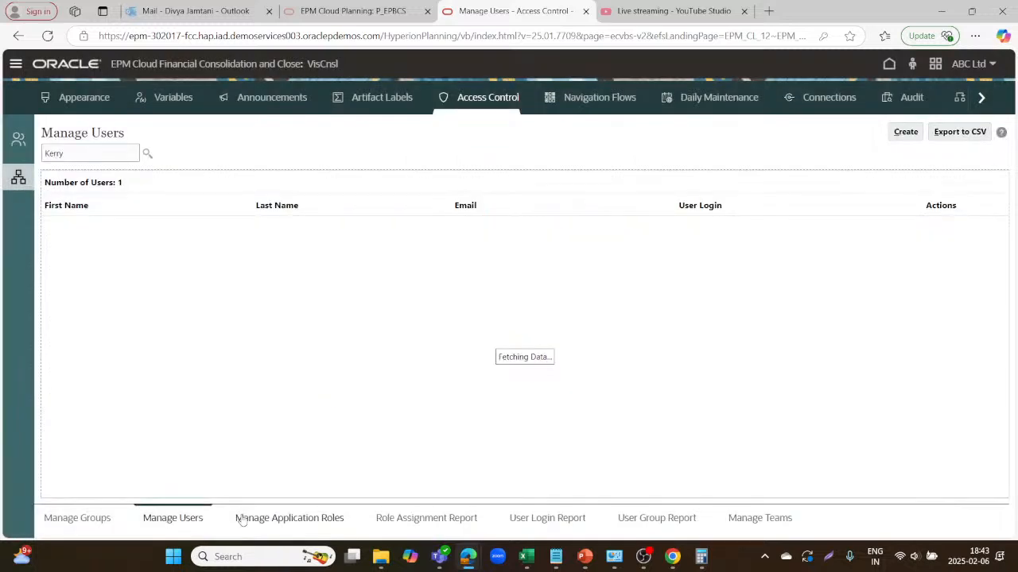
In Manage Application Roles, find the user and review their Role Assignment Report.
click(271, 520)
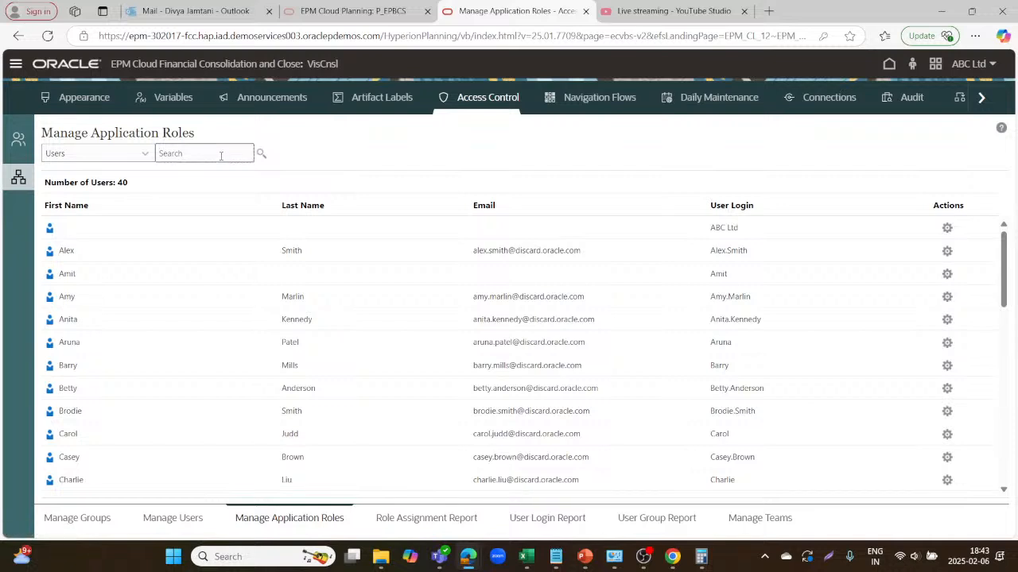
text(Kerry)
click(263, 154)
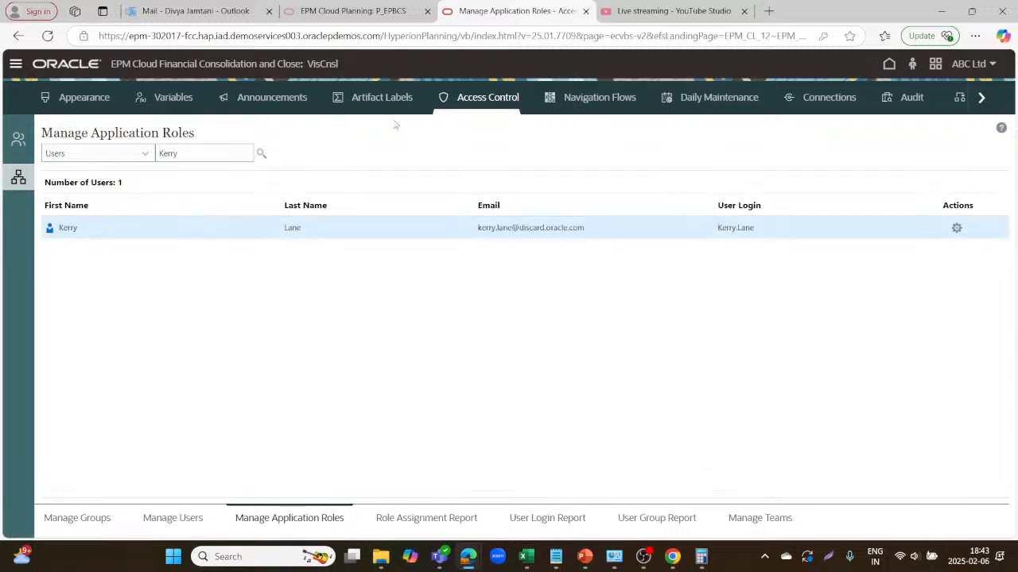
click(957, 228)
click(878, 237)
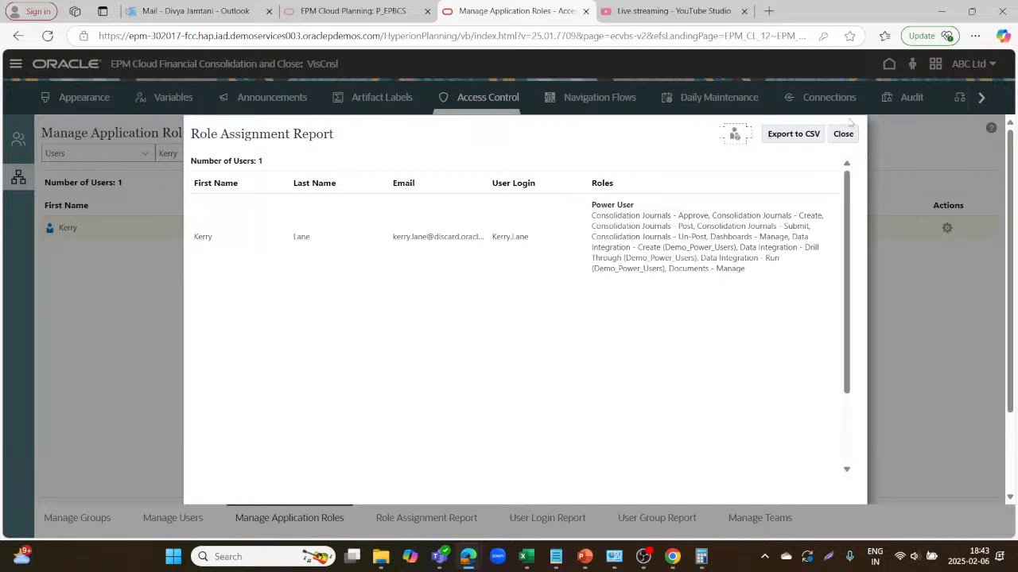
click(839, 136)
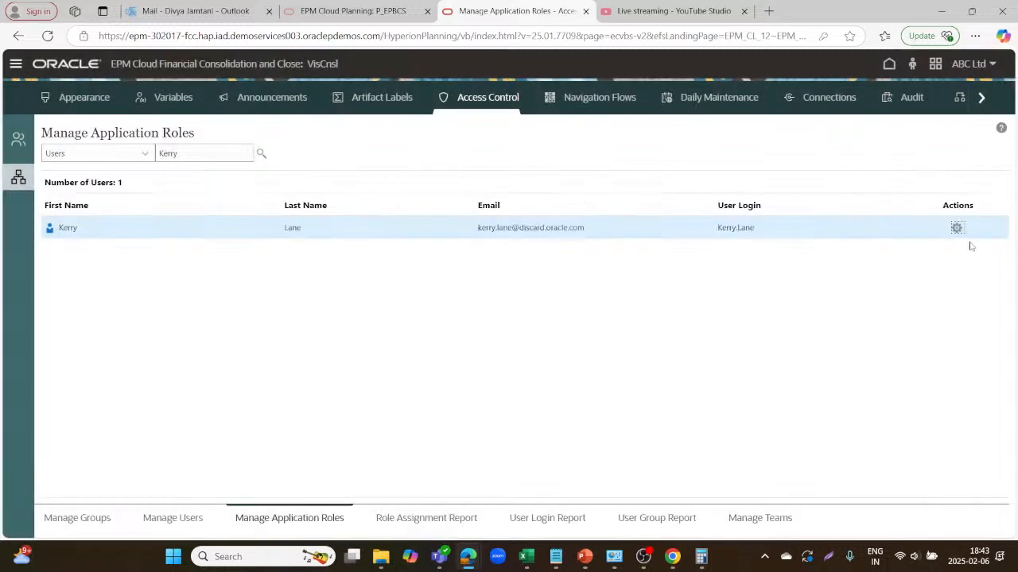
Move all available application roles to the user, save, and begin signing out.
click(959, 228)
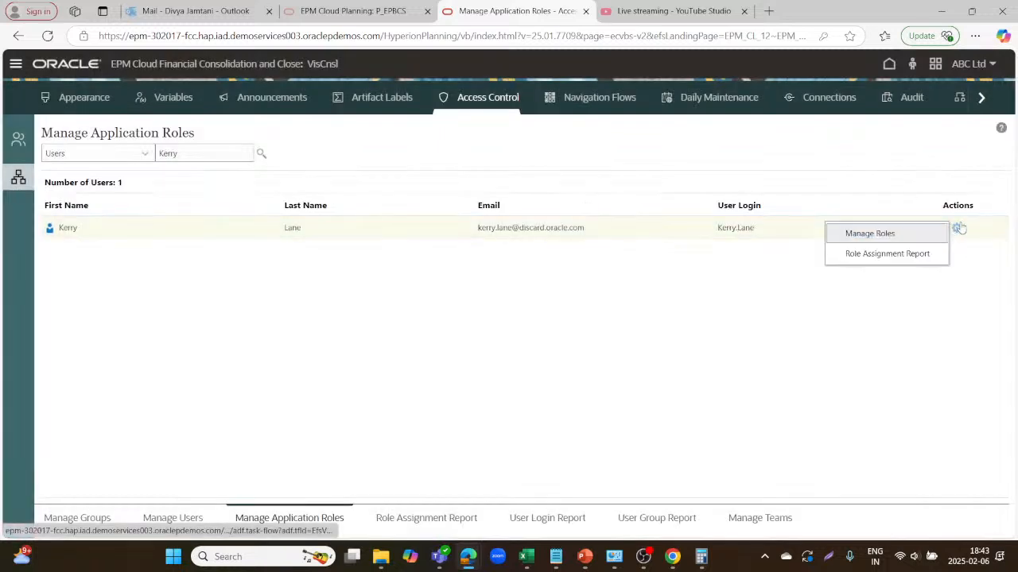
click(908, 239)
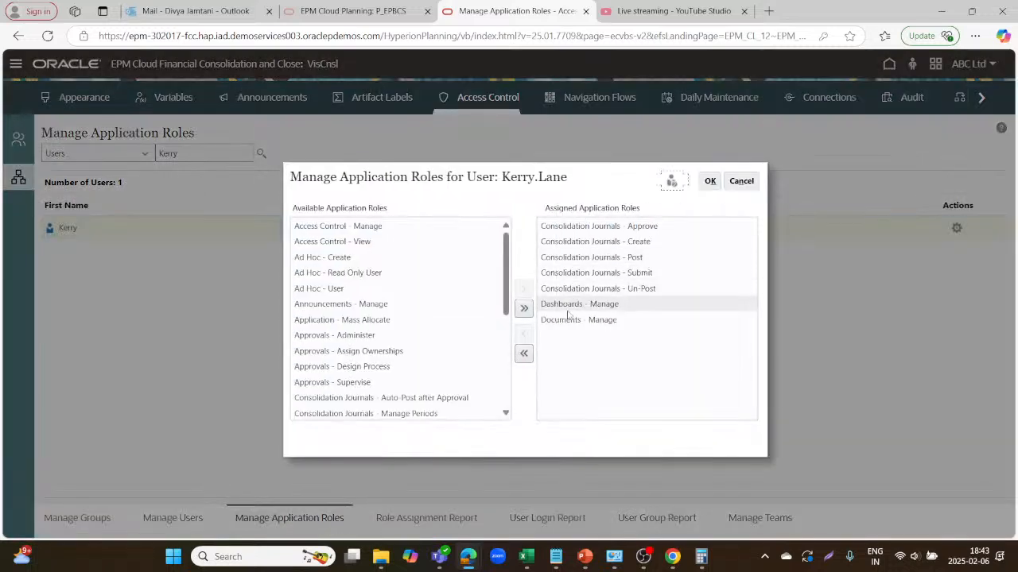
click(524, 308)
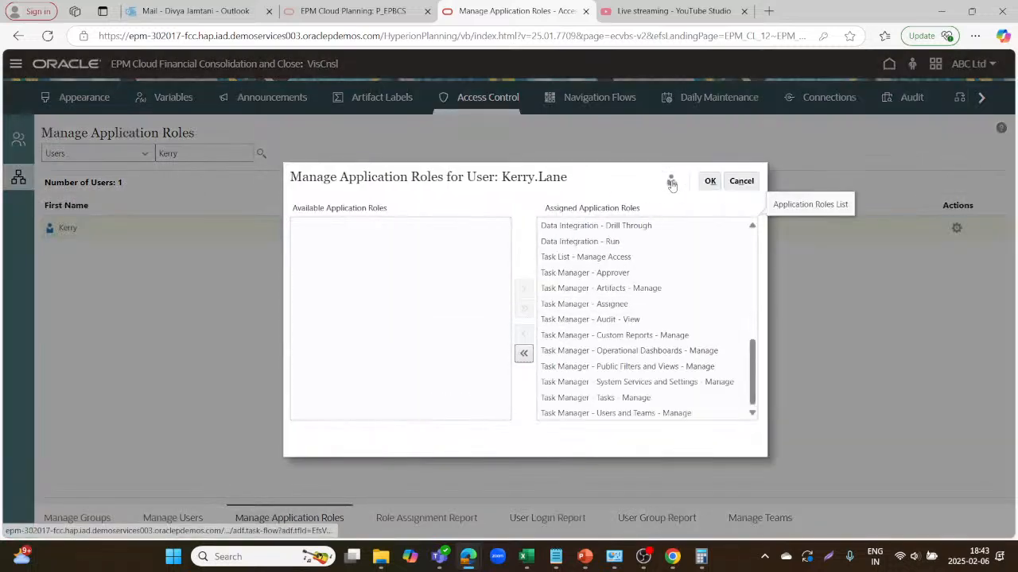
click(710, 182)
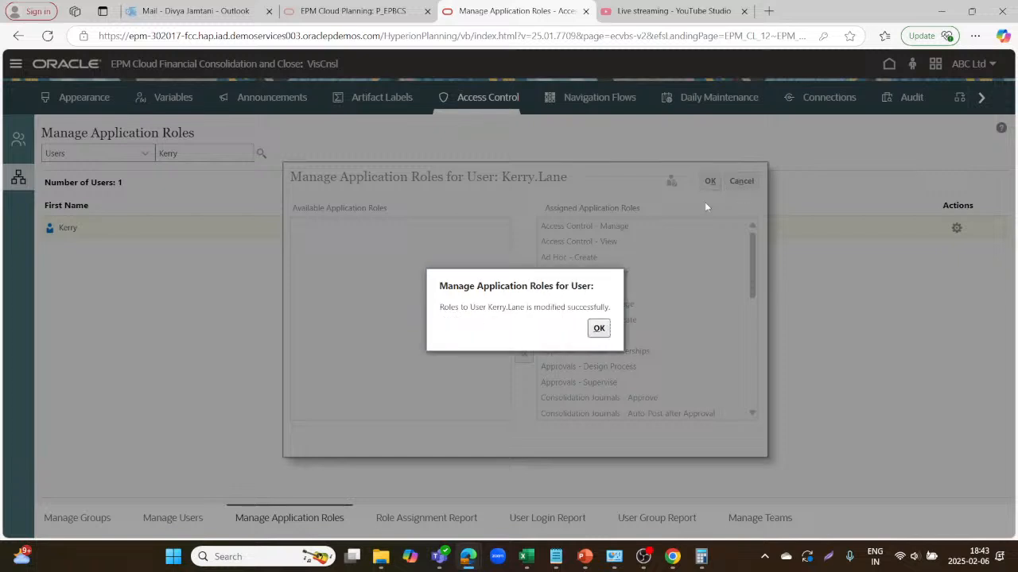
click(599, 328)
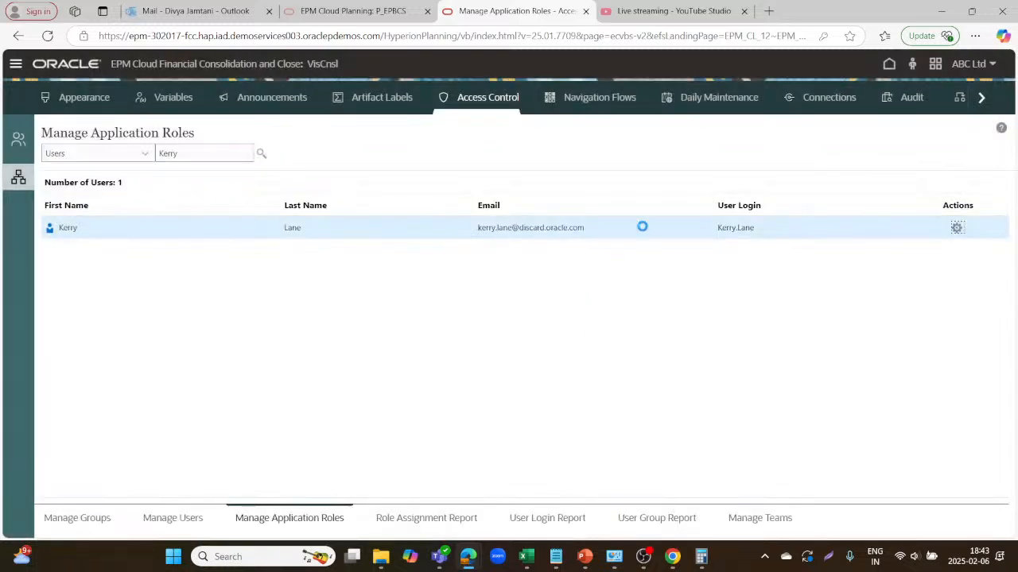
click(984, 67)
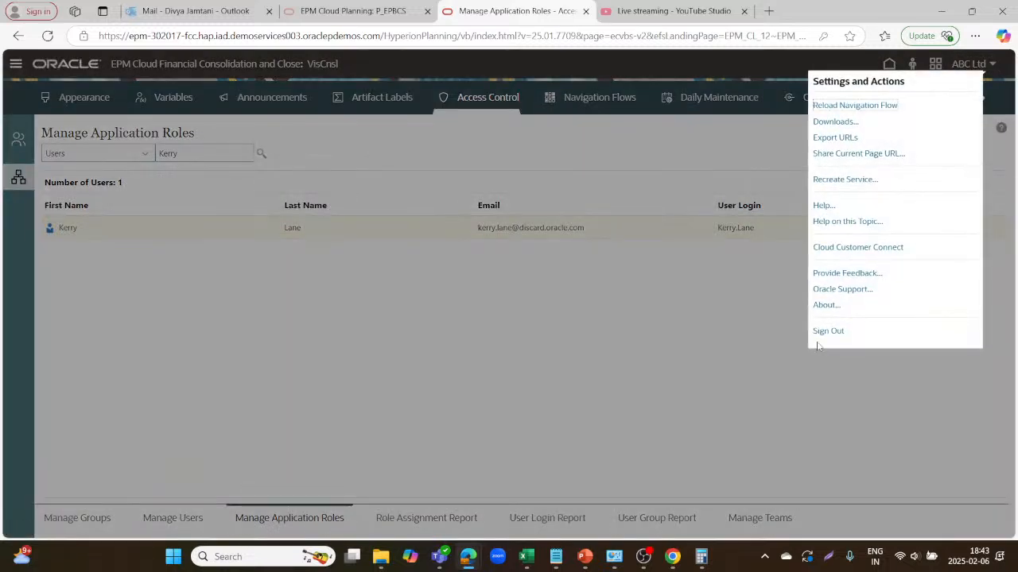
click(828, 330)
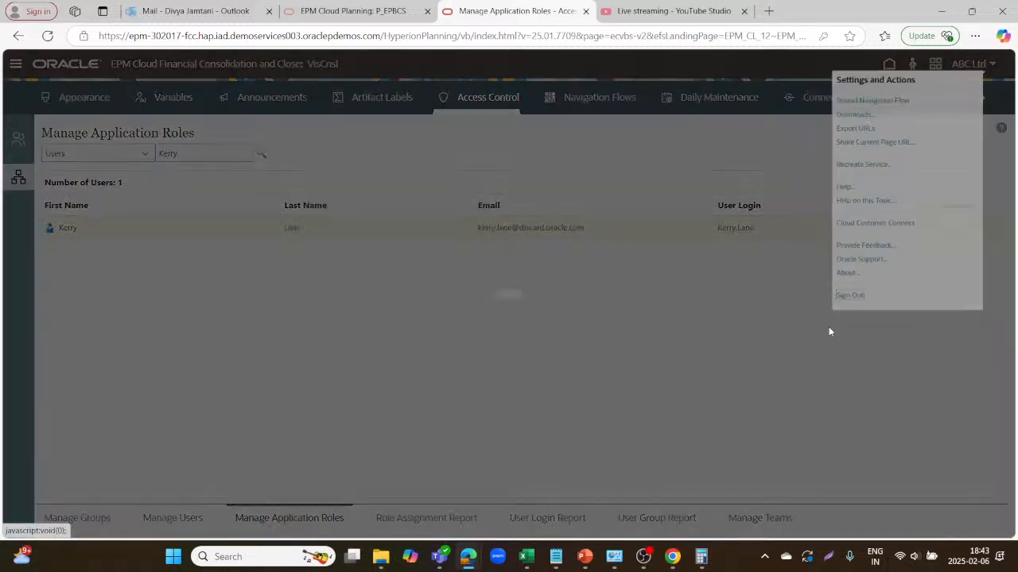
Confirm sign-out, then try logging in as the updated user; administration mode blocks it.
click(614, 331)
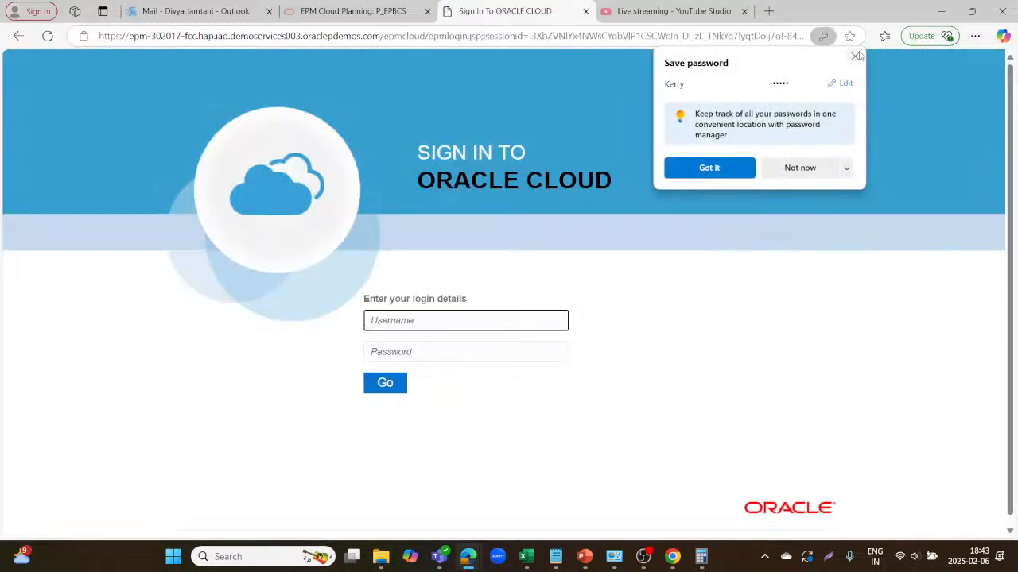
click(855, 55)
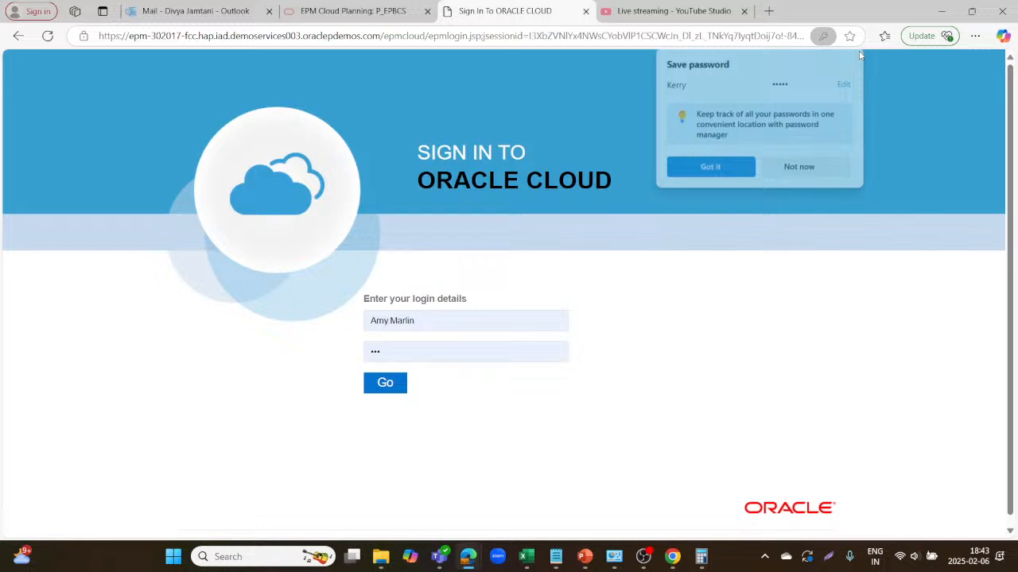
click(434, 308)
key(BackSpace)
key(BackSpace)
key(BackSpace)
key(BackSpace)
key(BackSpace)
key(BackSpace)
key(BackSpace)
key(BackSpace)
key(BackSpace)
key(BackSpace)
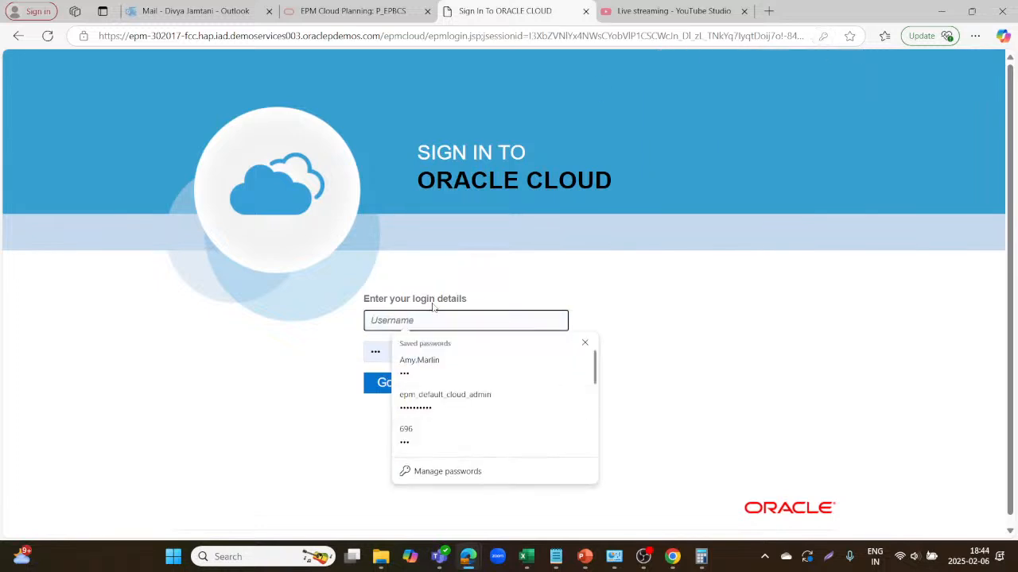
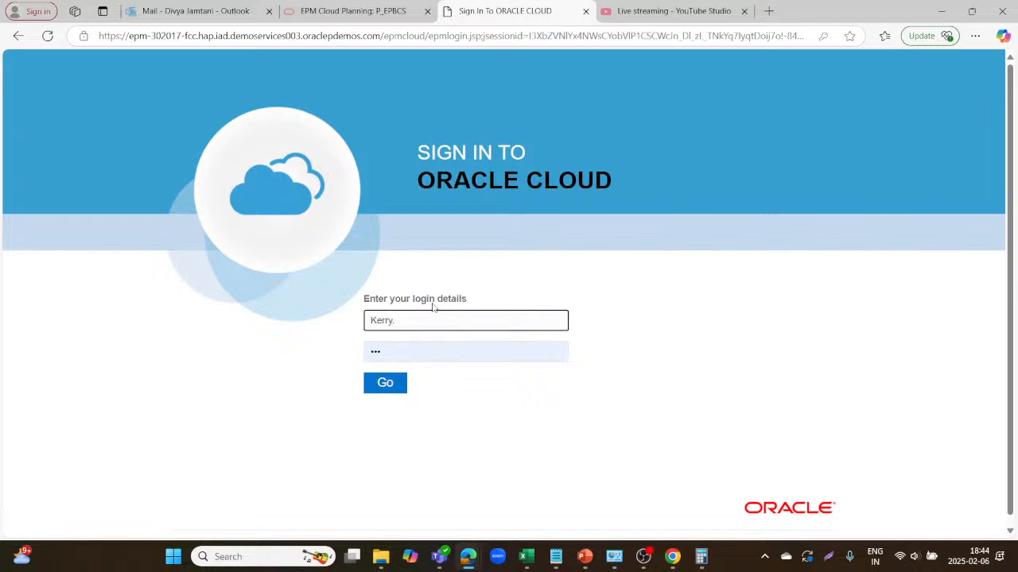
click(391, 351)
key(BackSpace)
key(BackSpace)
key(BackSpace)
text(•••)
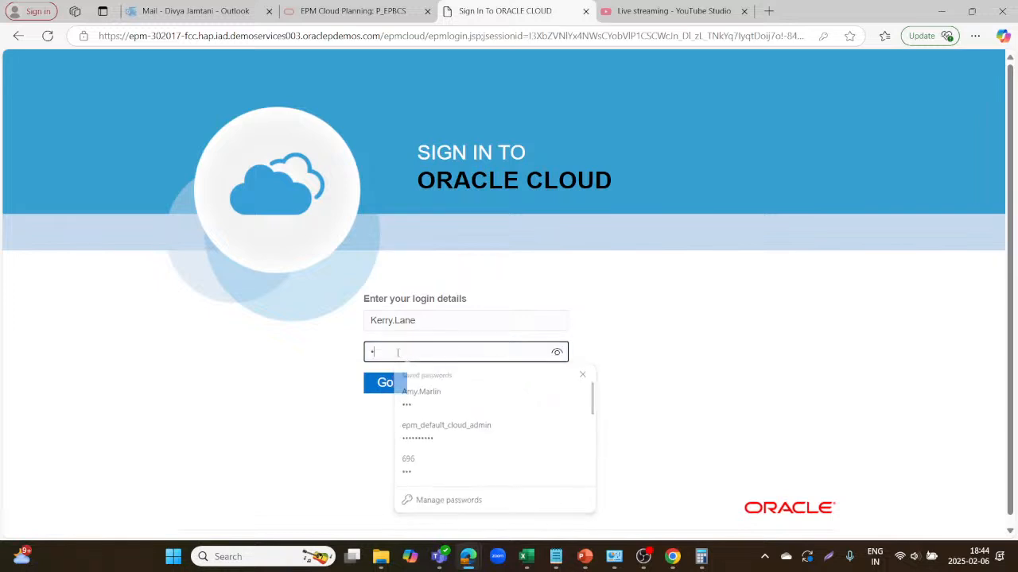
click(383, 387)
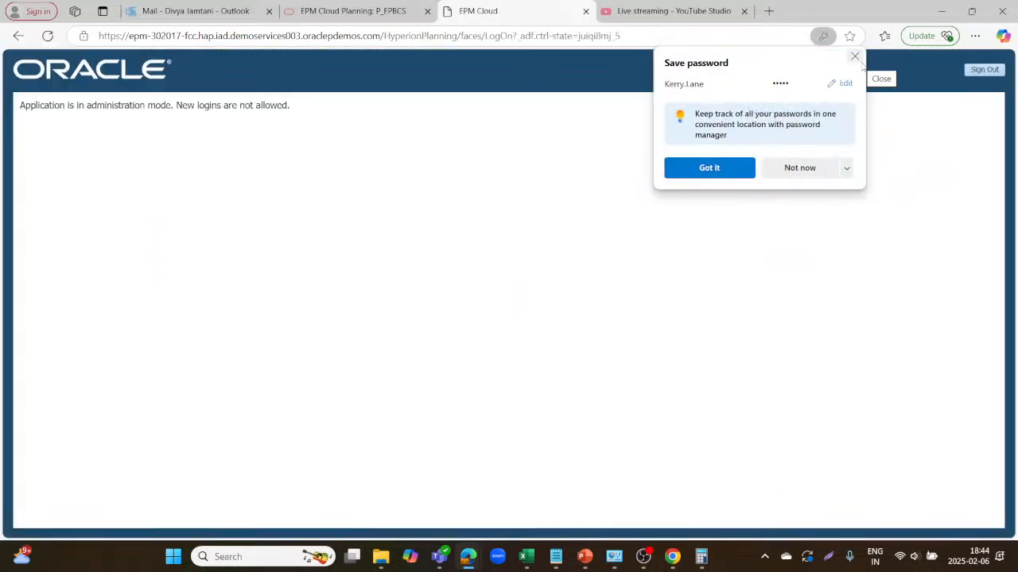
click(858, 58)
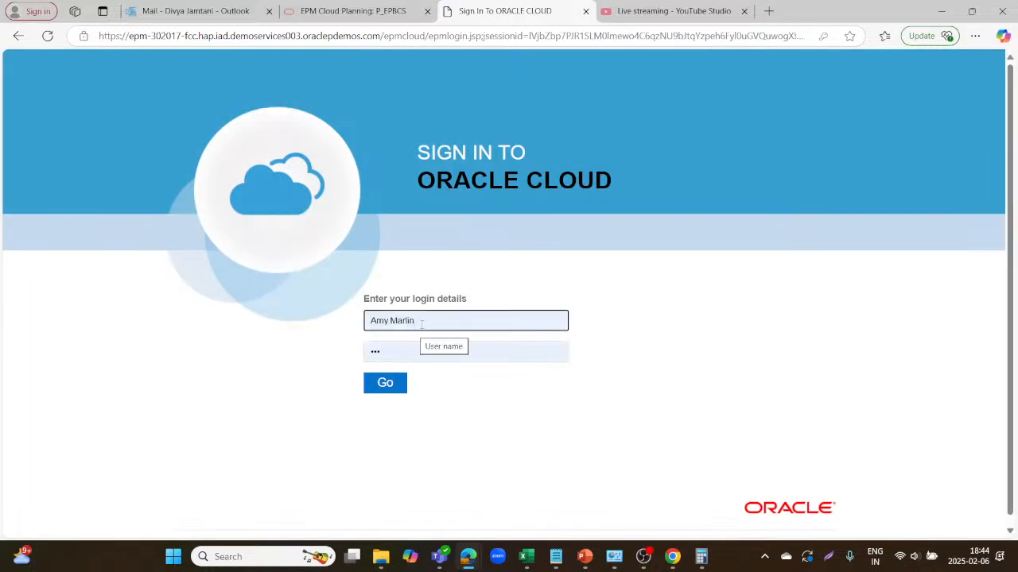
Log back in with the saved administrator username and password, dismissing the save-password prompt.
text(Amy.Ma)
key(BackSpace)
key(BackSpace)
key(BackSpace)
key(BackSpace)
key(BackSpace)
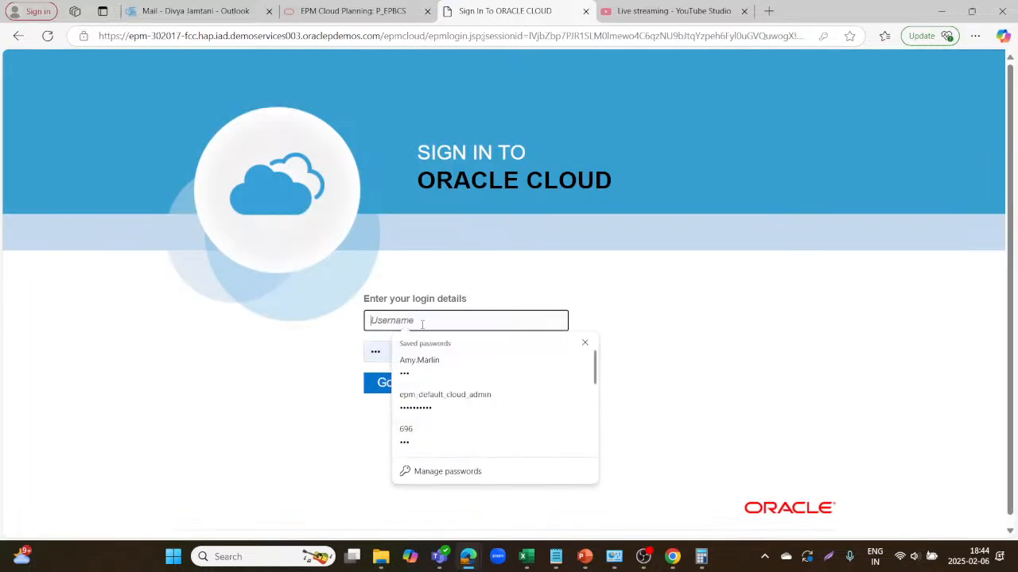
text(Abc)
key(Tab)
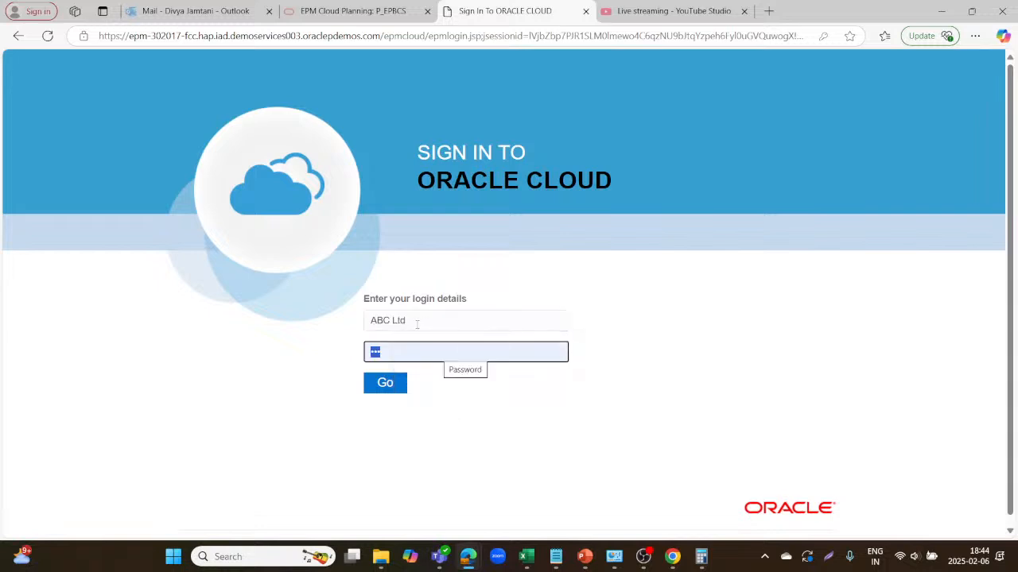
text(••)
click(386, 382)
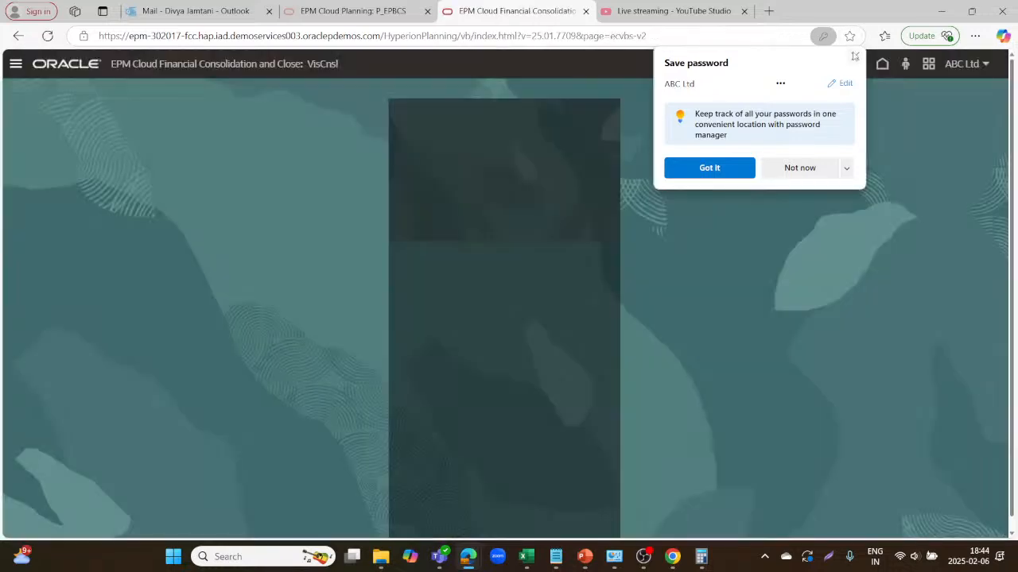
click(853, 56)
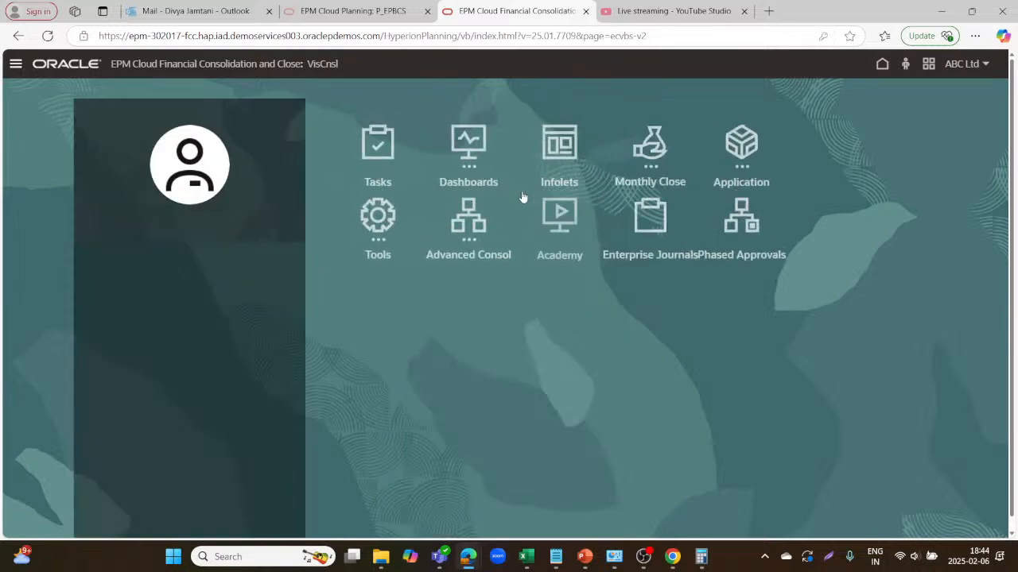
In Application Settings, set Enable Use of the Application for to All users and save.
click(13, 64)
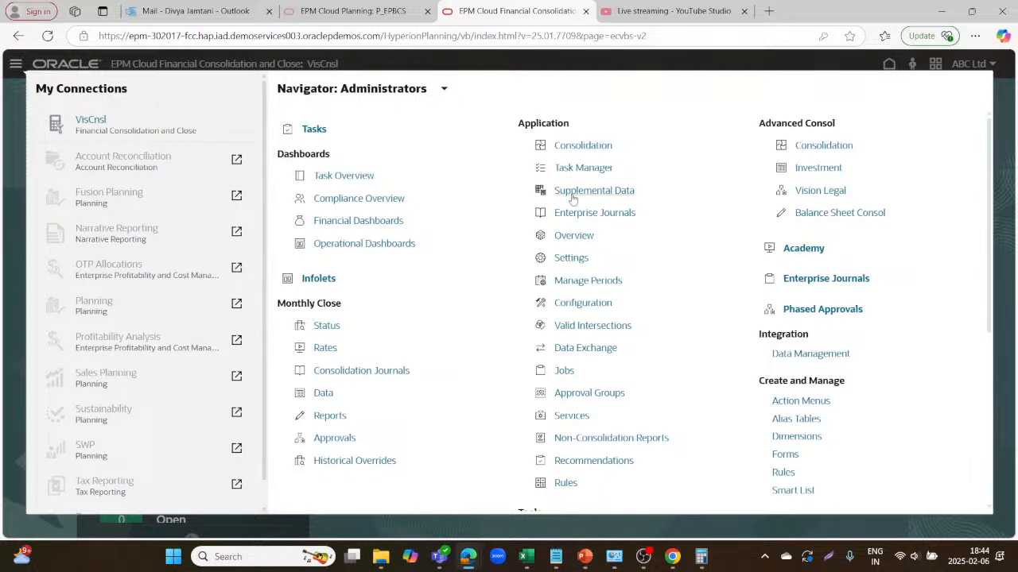
click(570, 256)
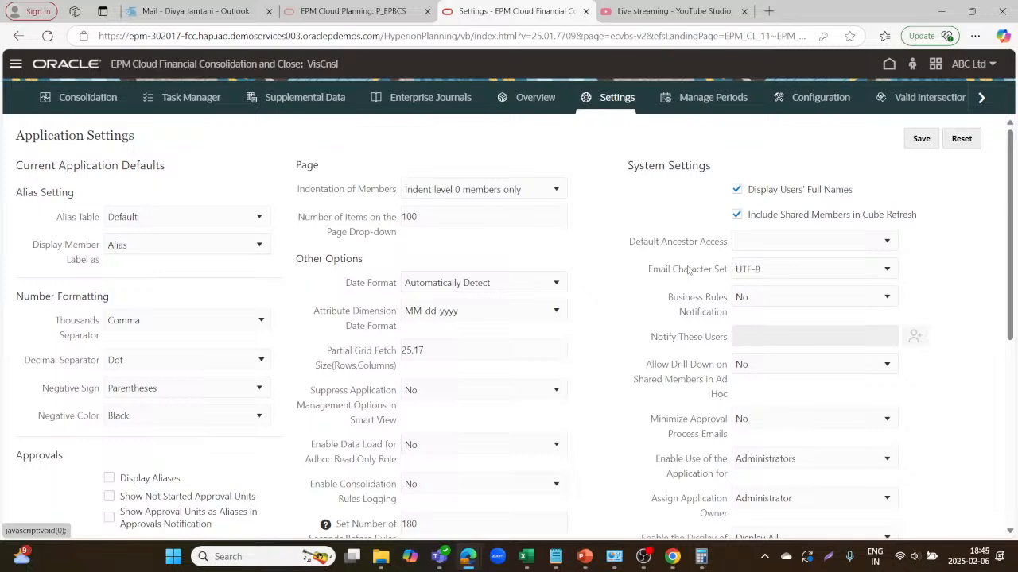
scroll(916, 389, down, 3)
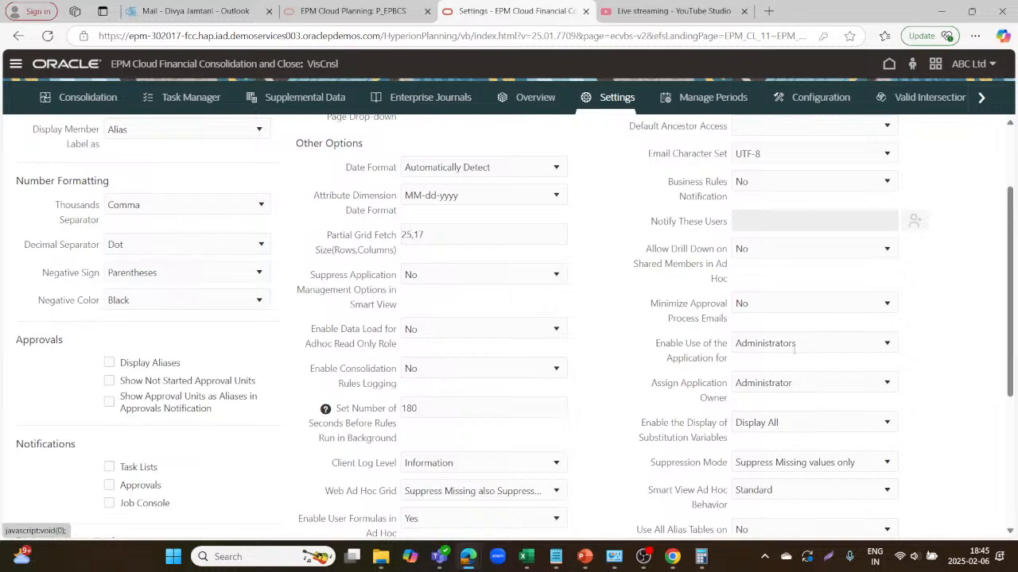
click(798, 346)
click(766, 374)
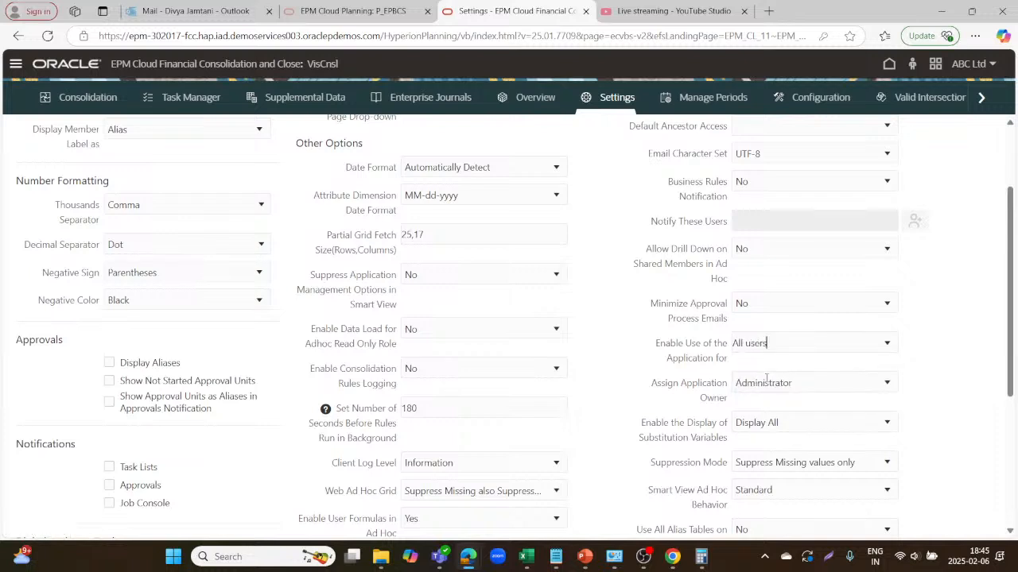
click(798, 383)
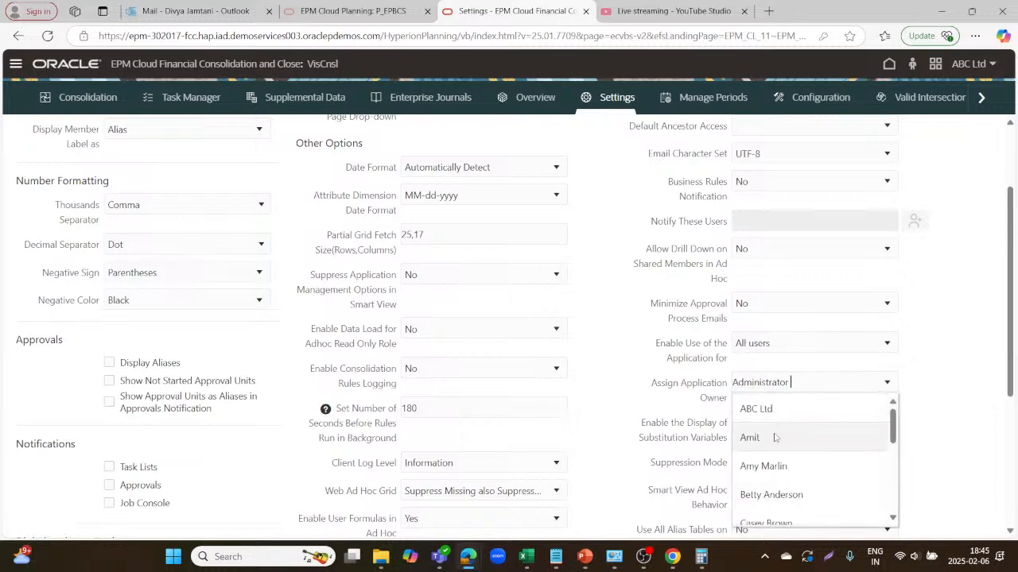
click(953, 368)
scroll(953, 368, up, 3)
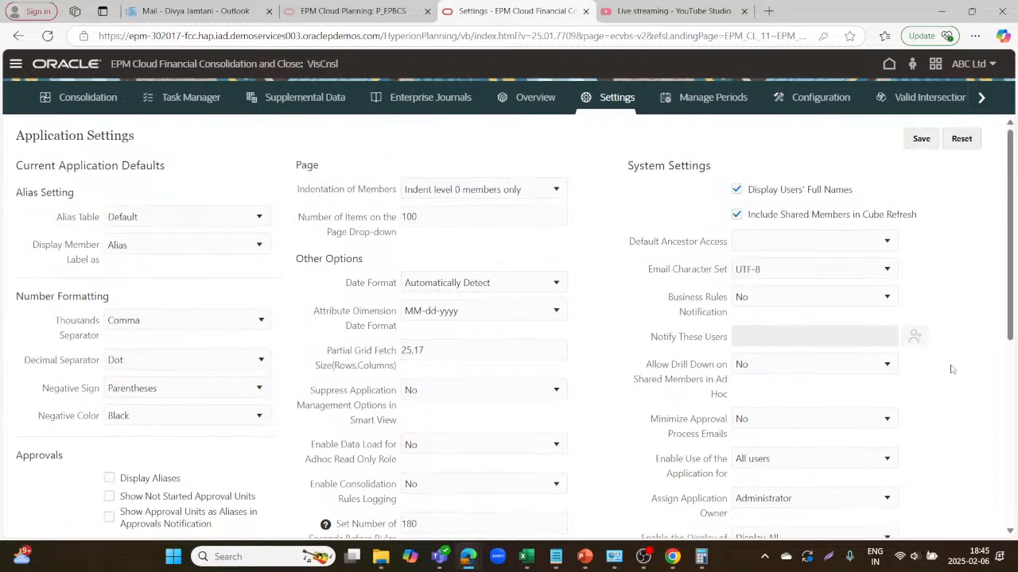
click(933, 140)
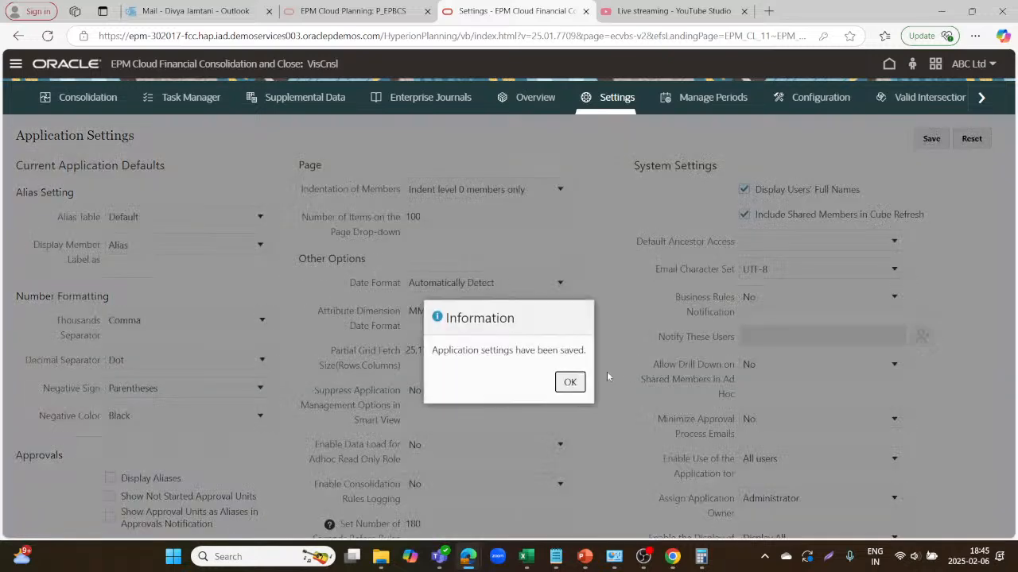
click(565, 380)
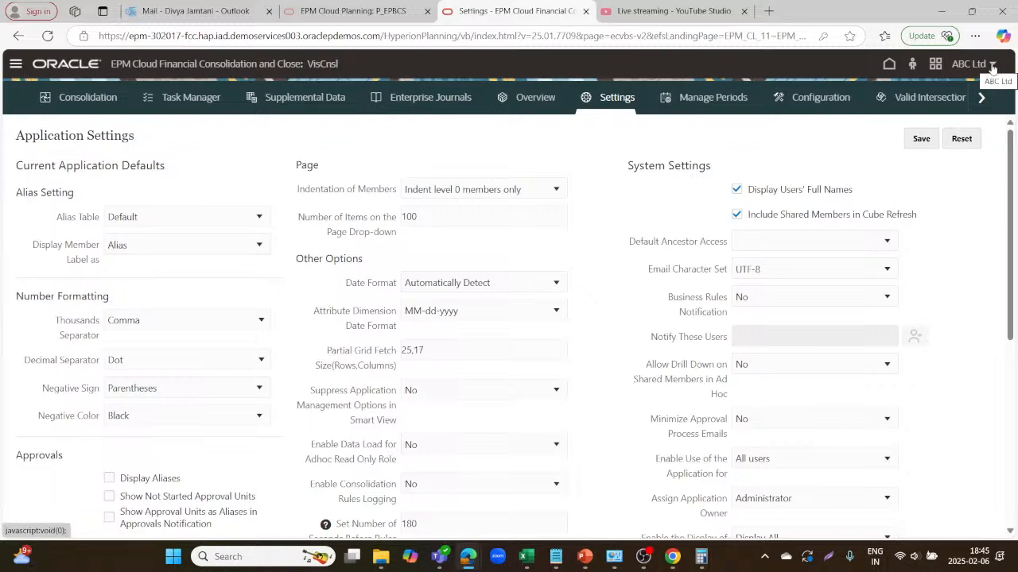
Sign out of the application and confirm ending the session.
click(992, 65)
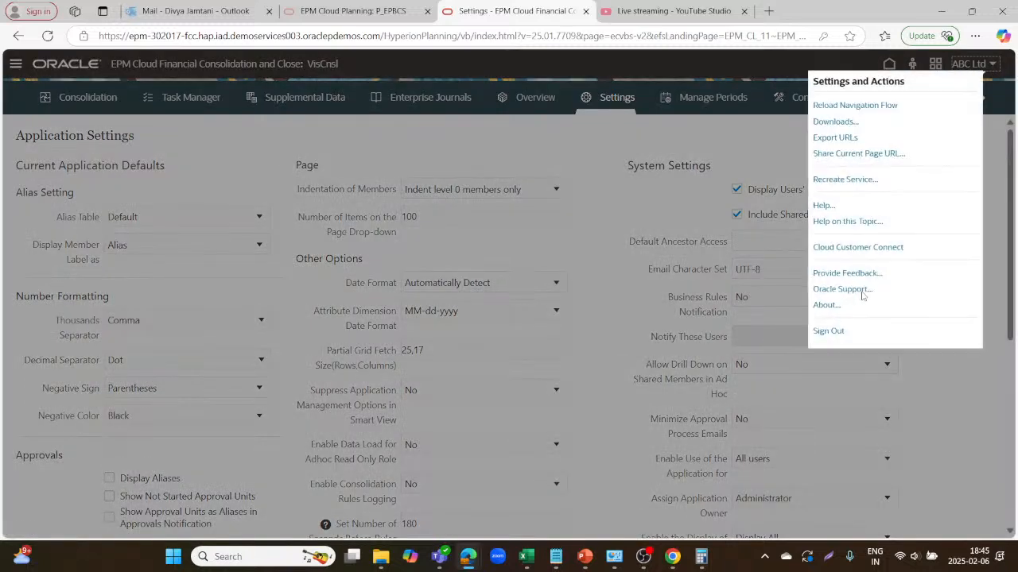
click(827, 332)
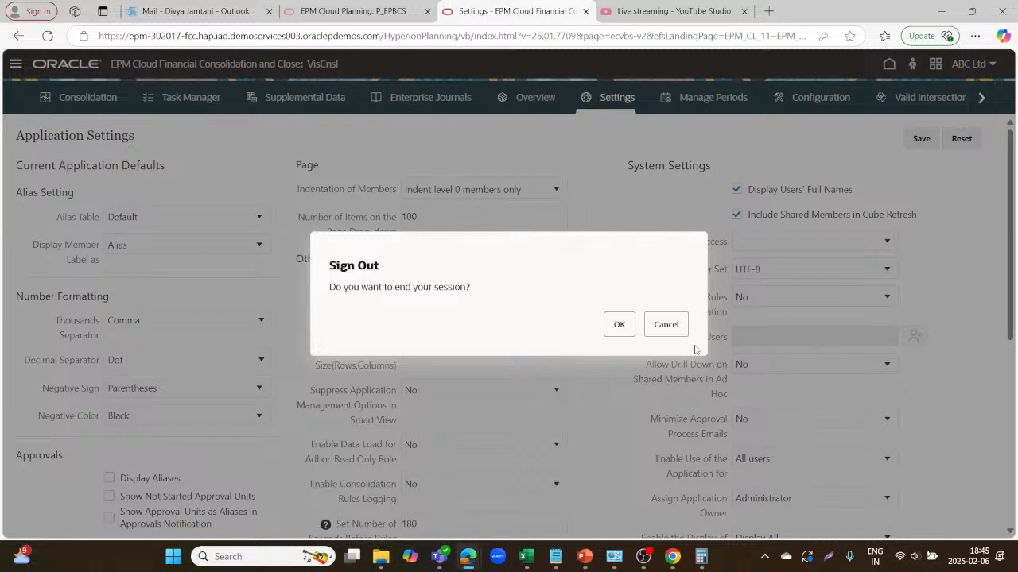
click(618, 325)
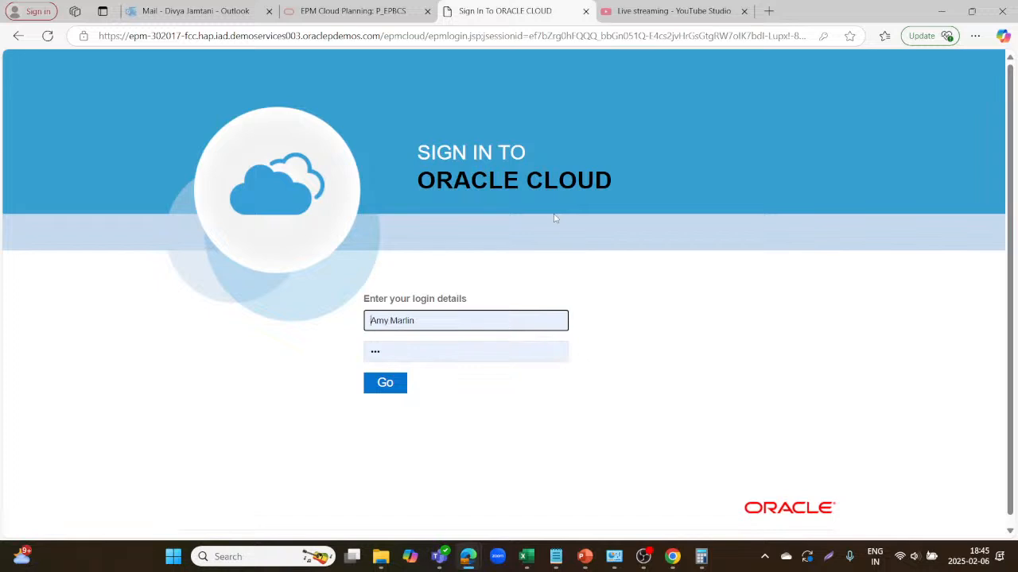
Log in as the approving user with the saved credentials.
key(BackSpace)
key(BackSpace)
key(BackSpace)
key(BackSpace)
key(BackSpace)
key(BackSpace)
key(BackSpace)
key(BackSpace)
key(BackSpace)
key(BackSpace)
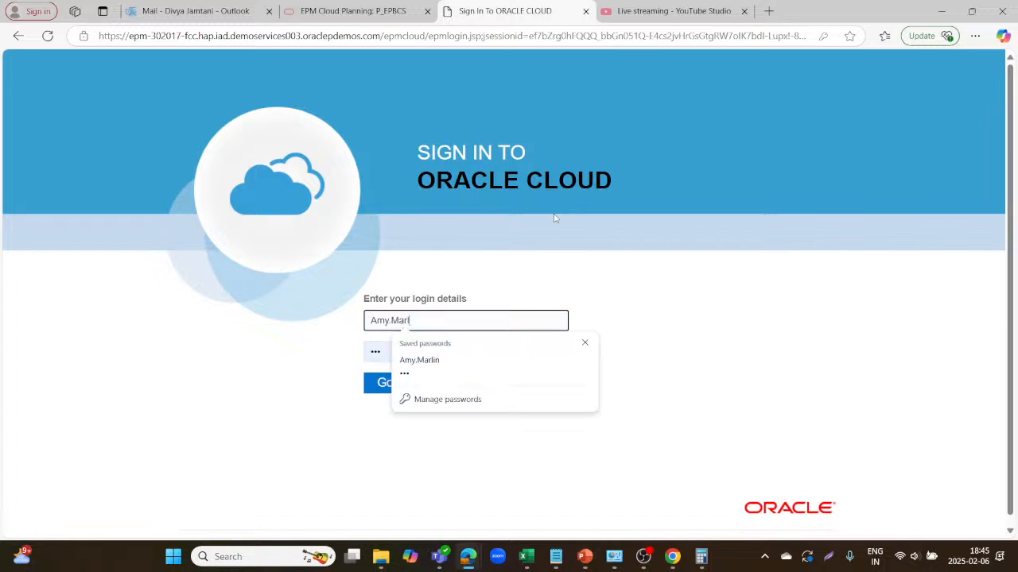
text(Kerry.)
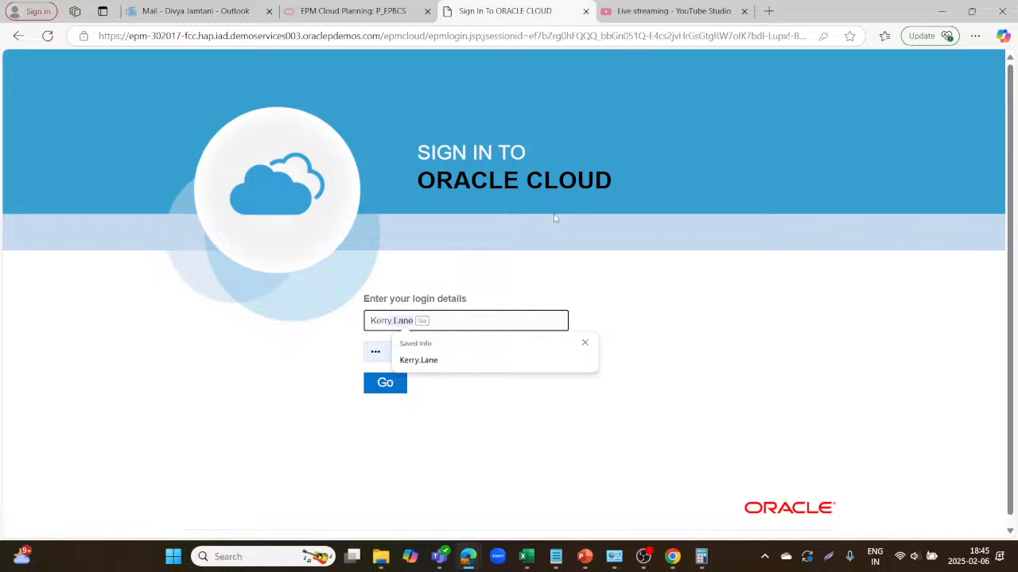
key(Tab)
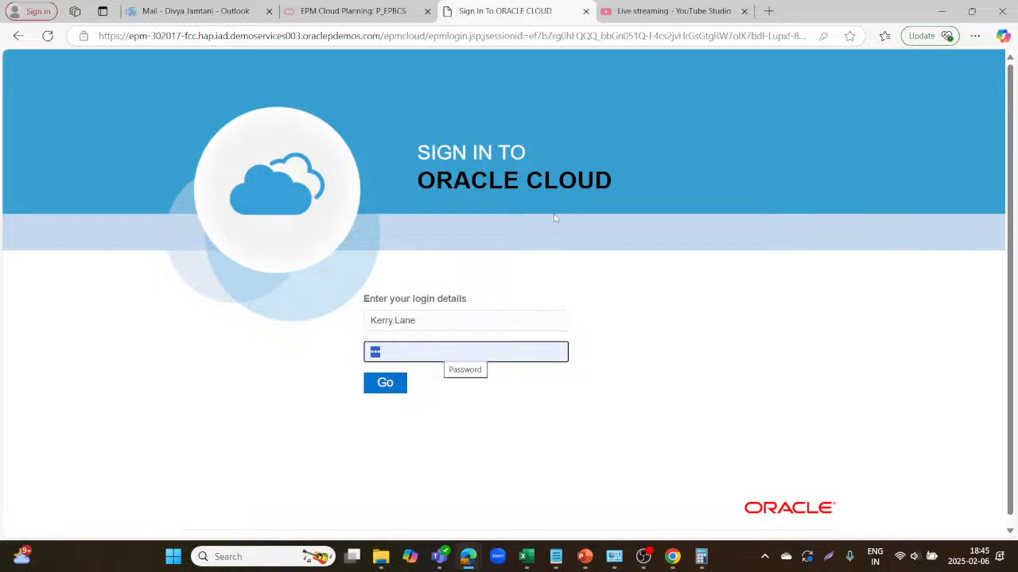
text(•)
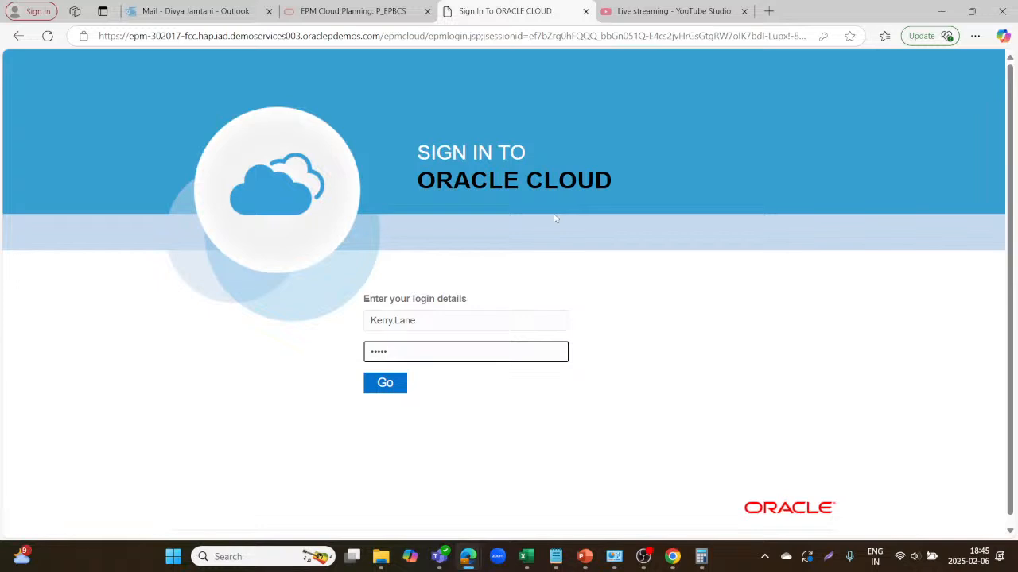
click(380, 384)
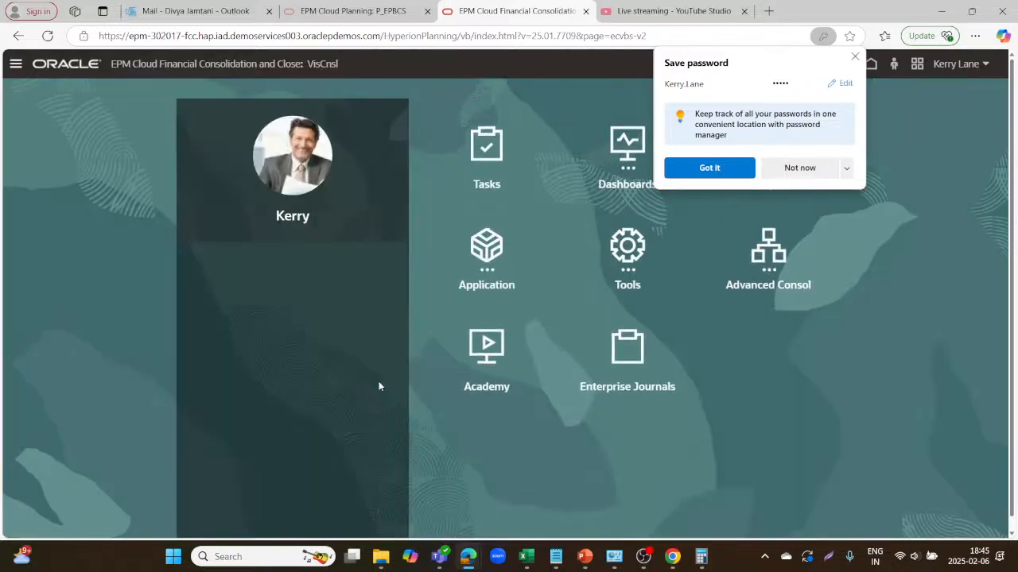
click(856, 58)
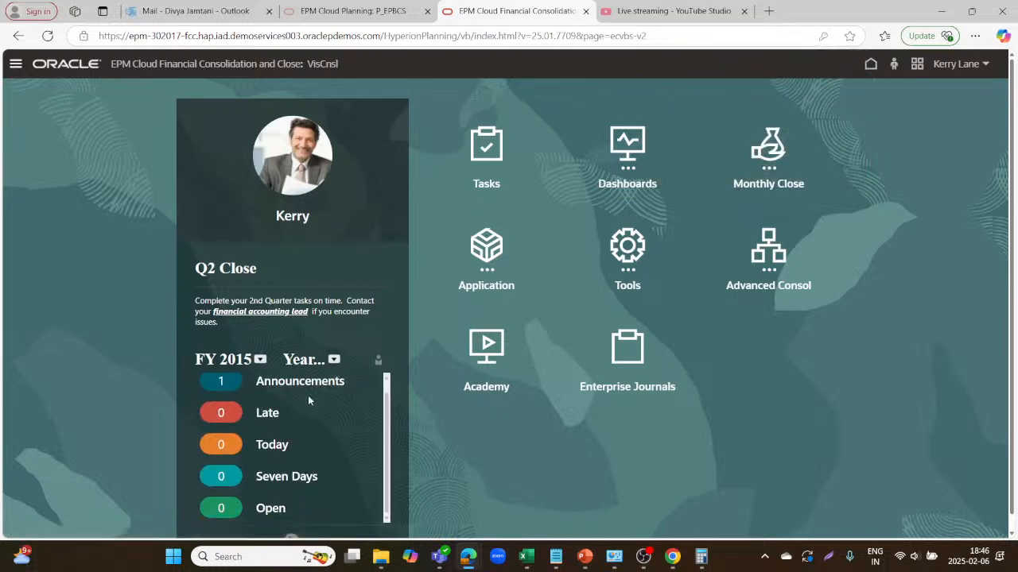
Show the task counts for January and open the list of open tasks.
click(334, 360)
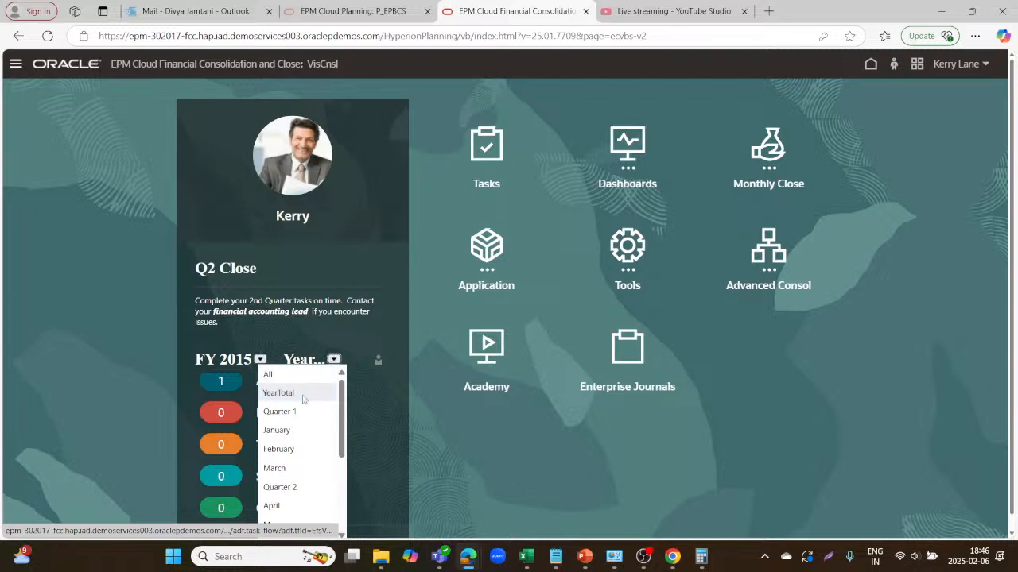
click(278, 430)
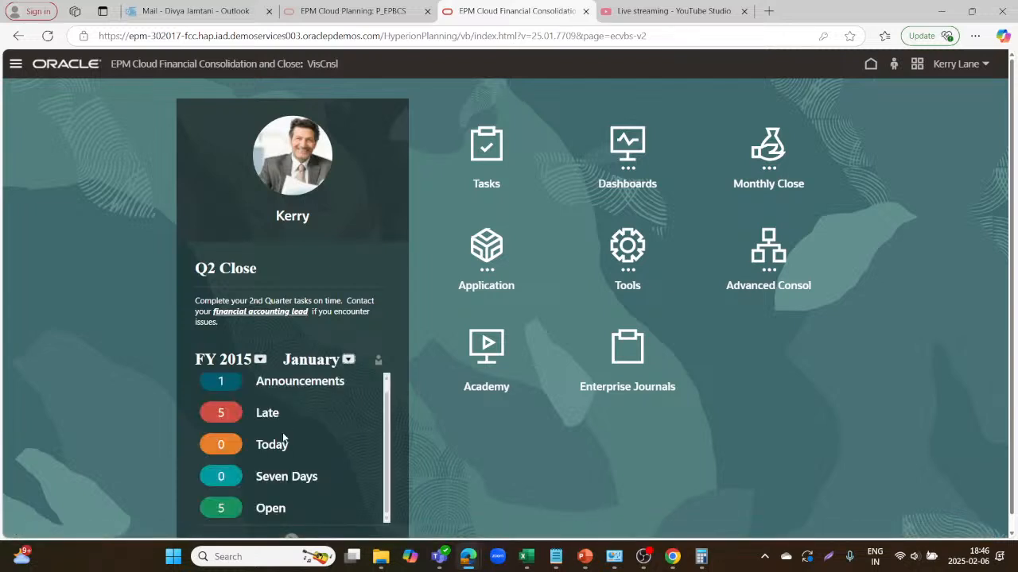
click(271, 507)
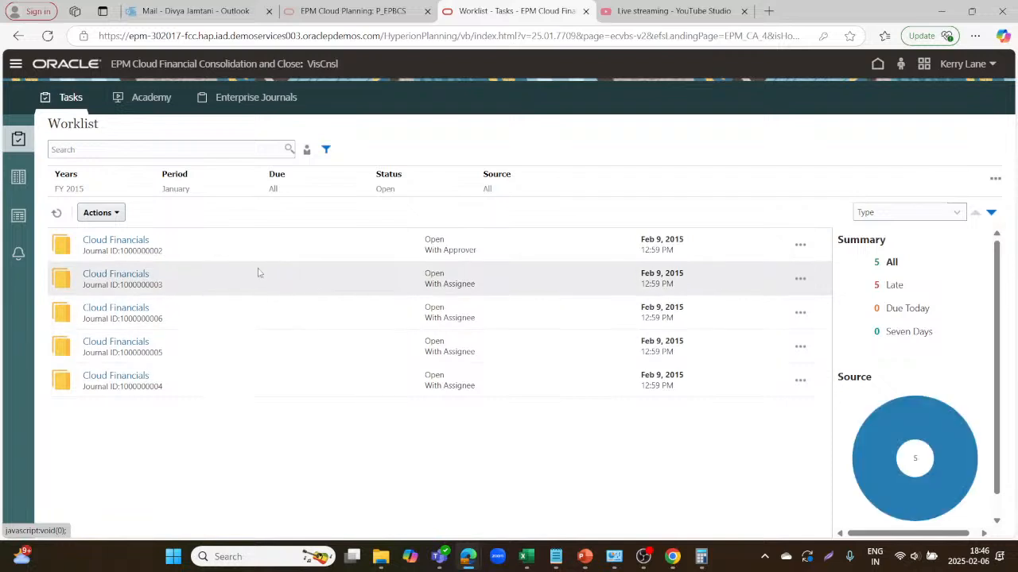
click(138, 238)
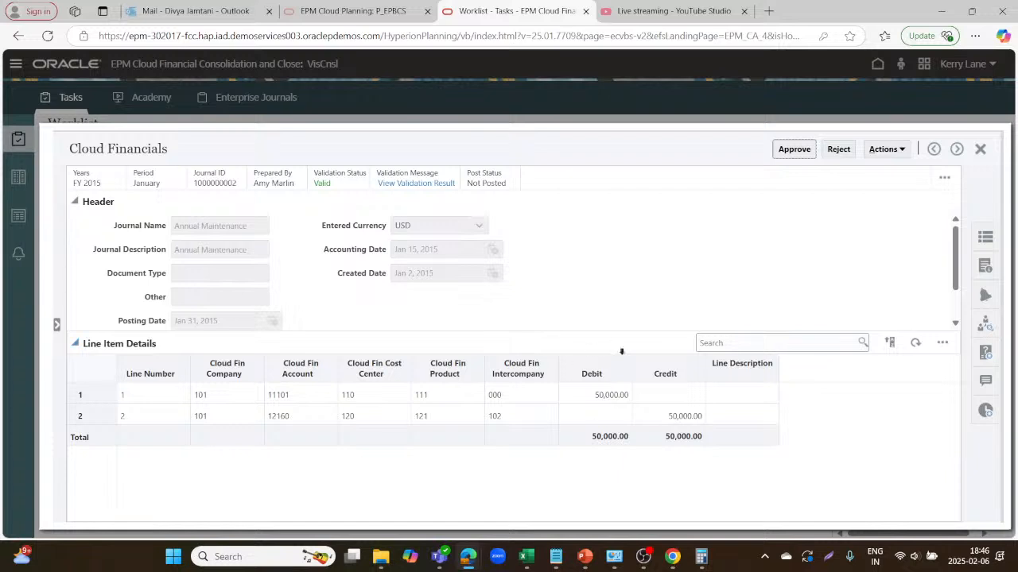
click(795, 151)
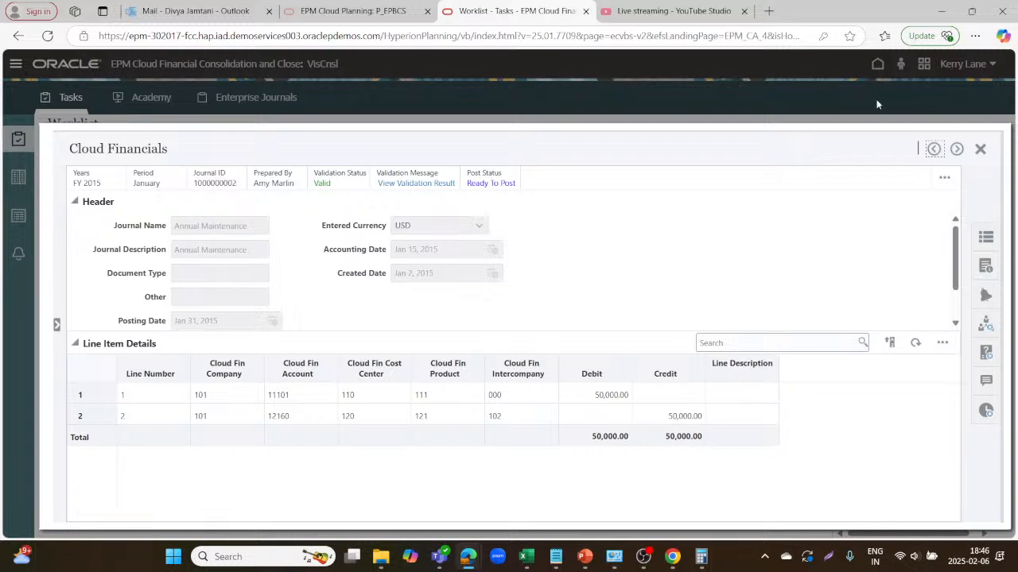
click(978, 150)
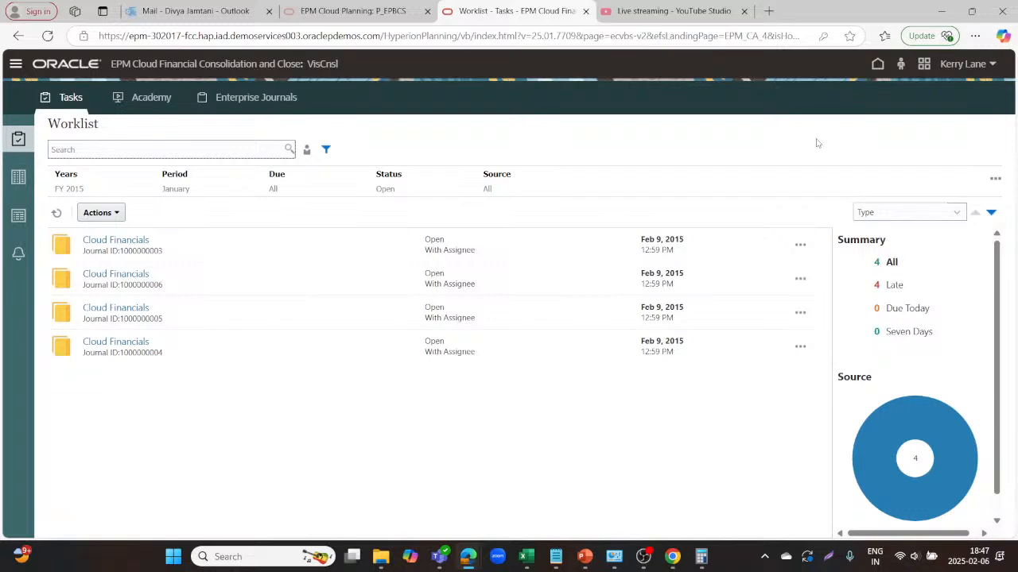
Return to the EPM home page, then bring up the Live streaming - YouTube Studio tab.
click(15, 65)
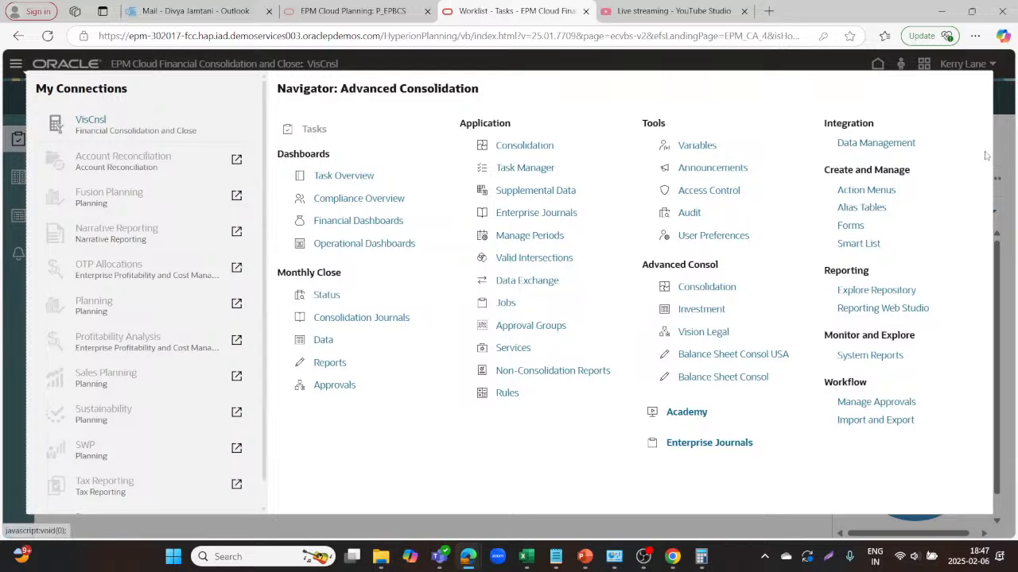
click(1010, 157)
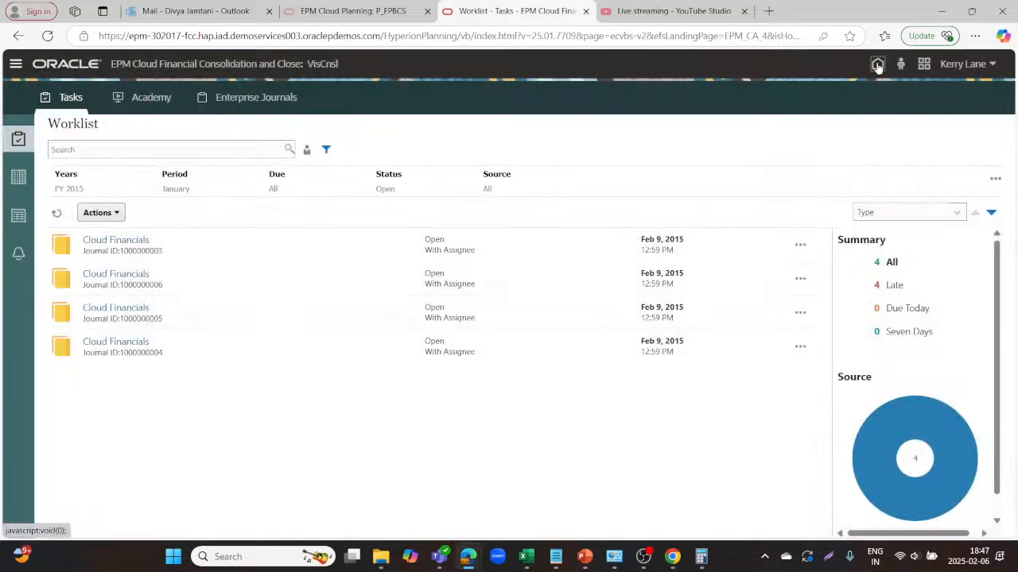
click(875, 66)
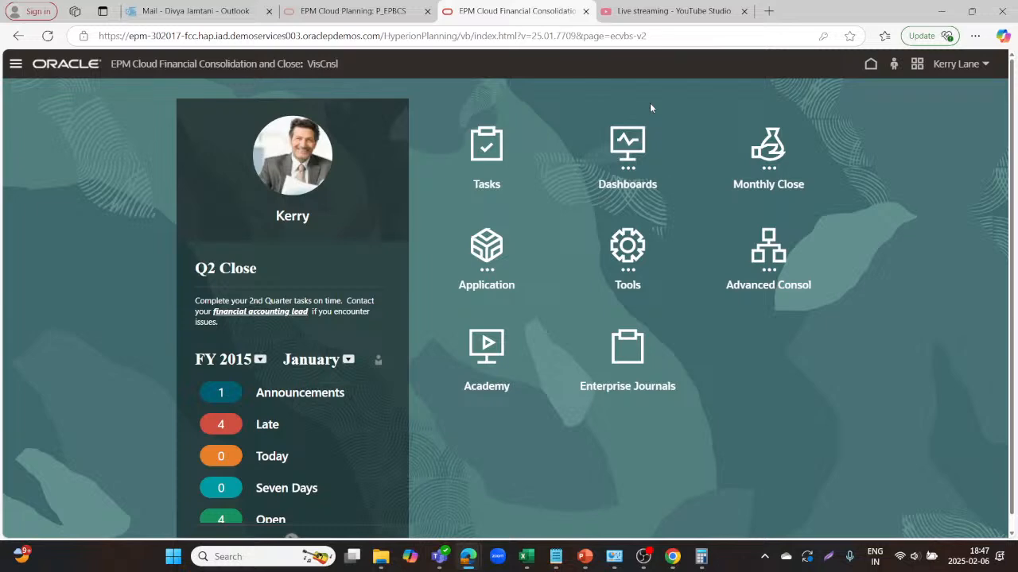
click(636, 8)
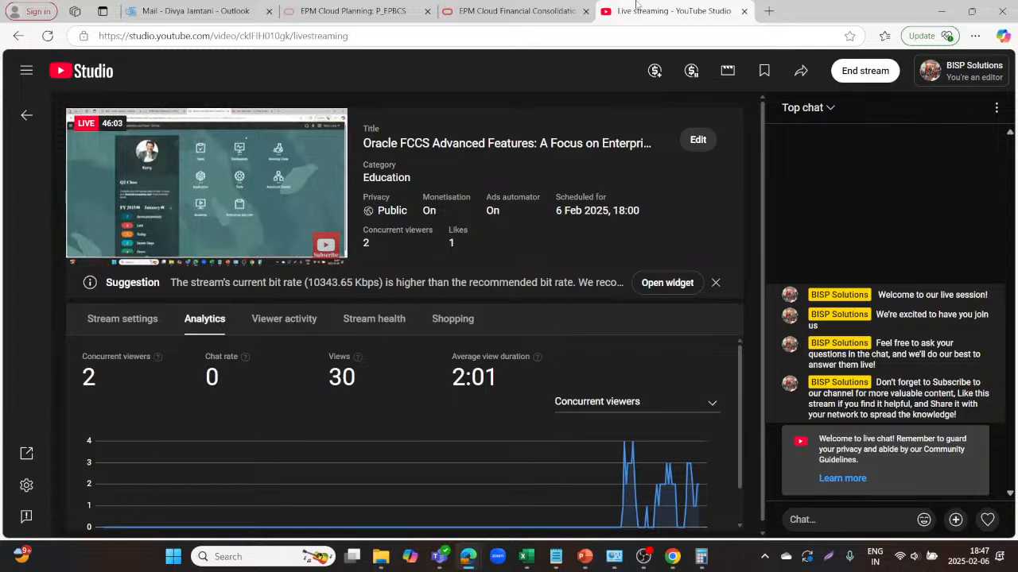
Choose End stream and confirm with End in the dialog.
click(857, 76)
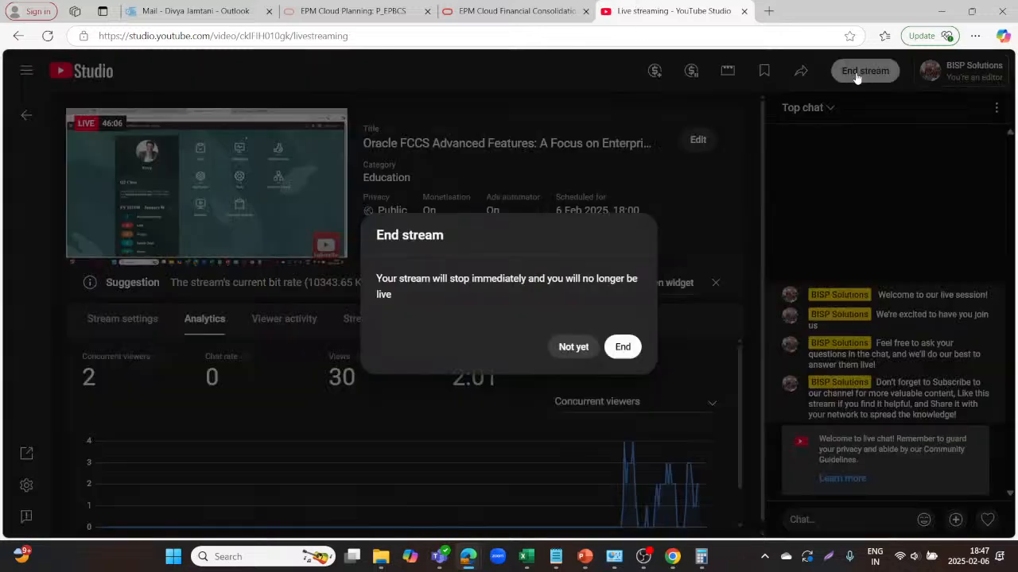
click(621, 348)
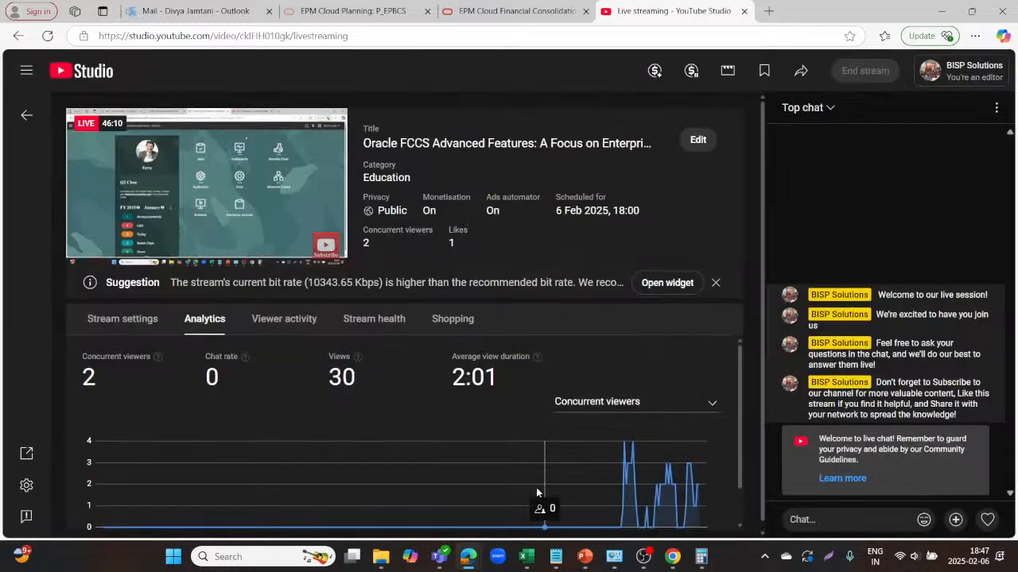